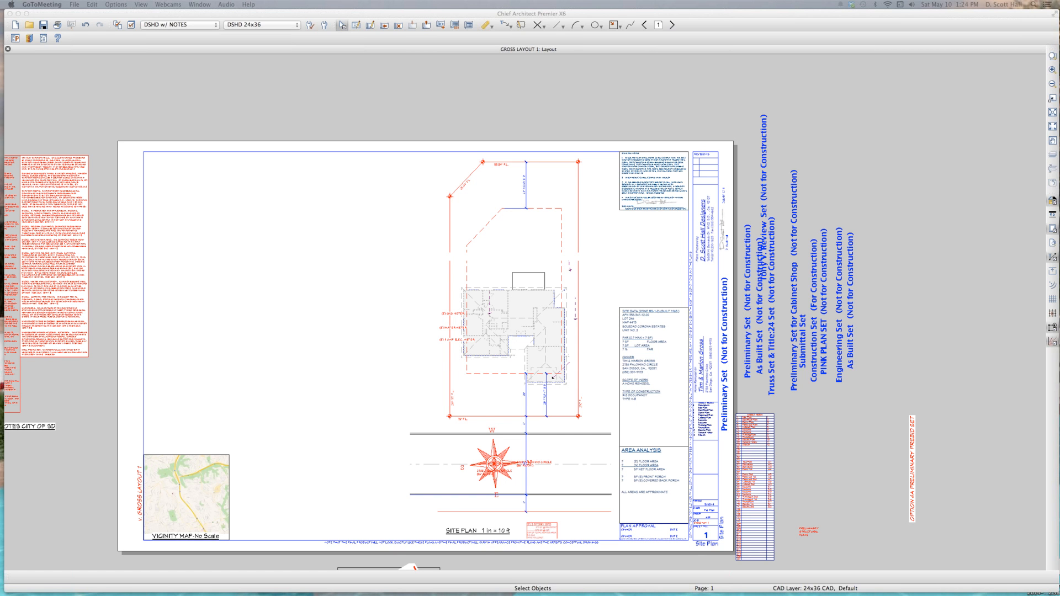
# - Examine the site plan sheet and look through the following layout sheets up to the proposed first floor plan
pyautogui.click(520, 296)
pyautogui.press('Escape')
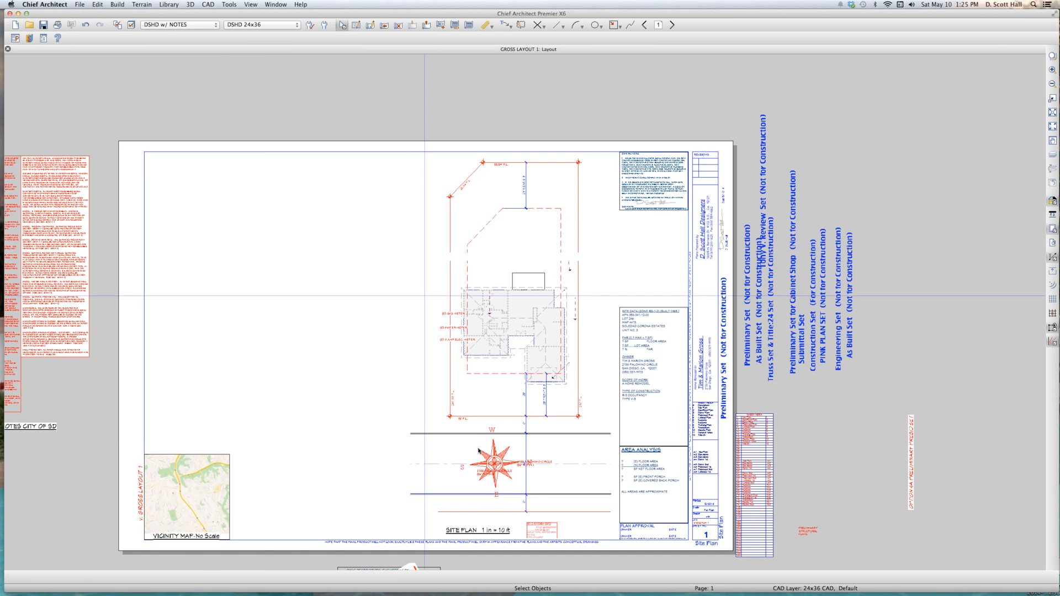
pyautogui.scroll(1, 479, 451)
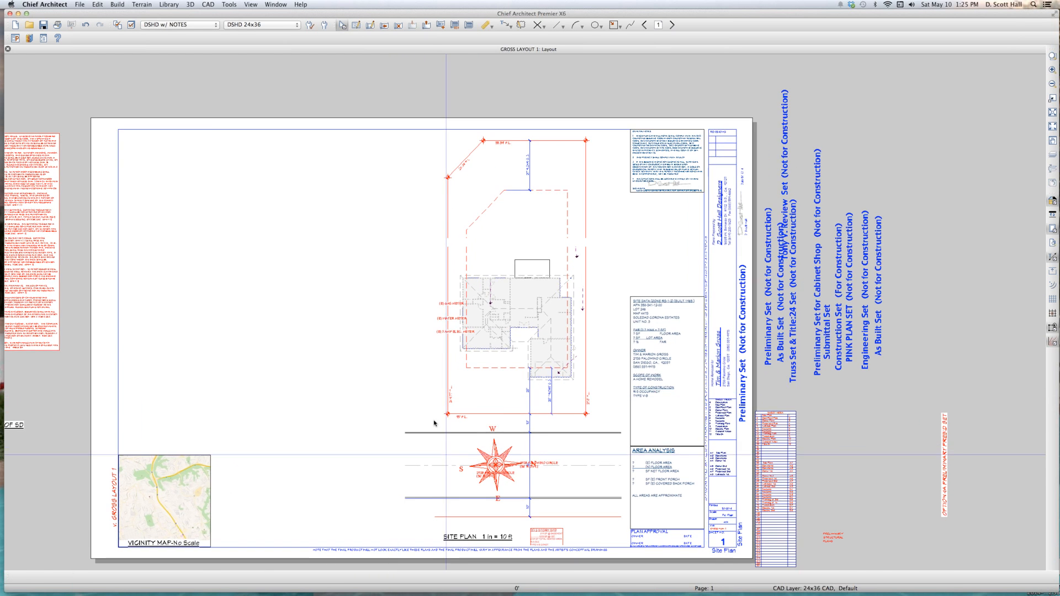
pyautogui.scroll(3, 434, 423)
pyautogui.scroll(-2, 382, 362)
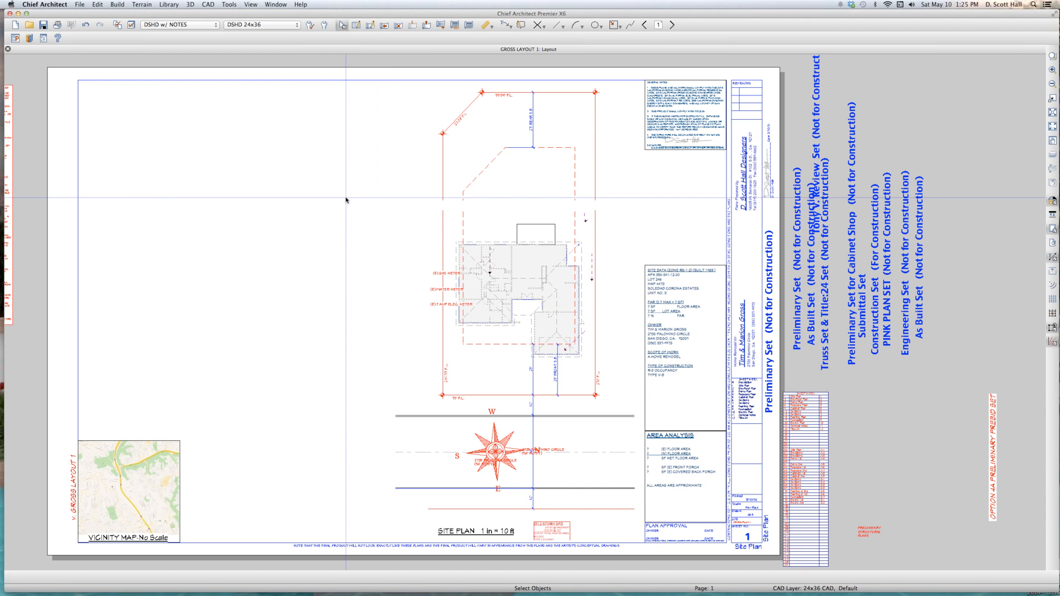
pyautogui.press('pagedown')
pyautogui.press('pagedown')
pyautogui.press('pagedown')
pyautogui.press('pagedown')
pyautogui.press('pagedown')
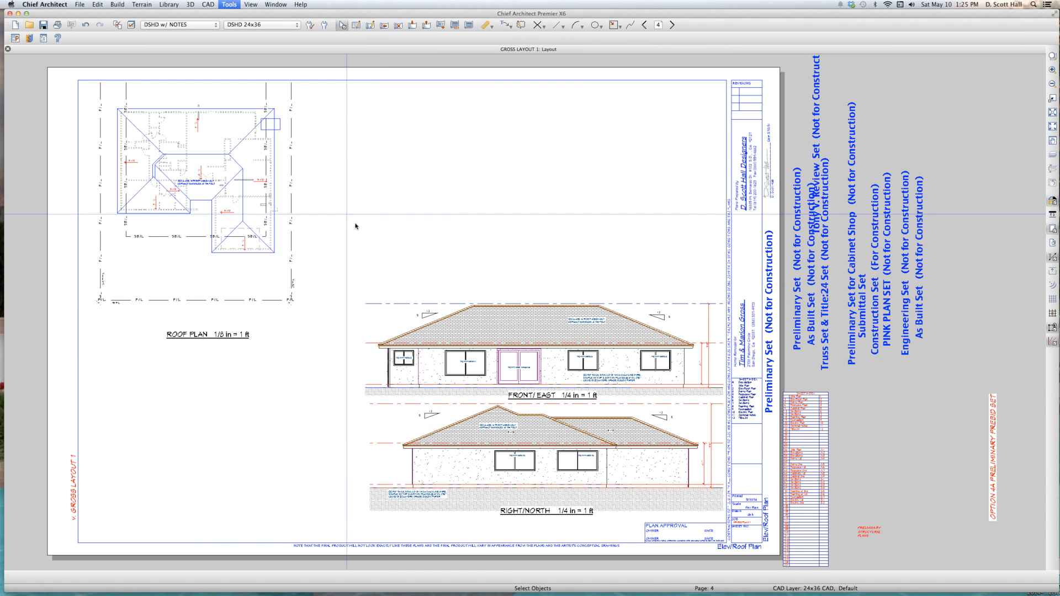
pyautogui.press('pagedown')
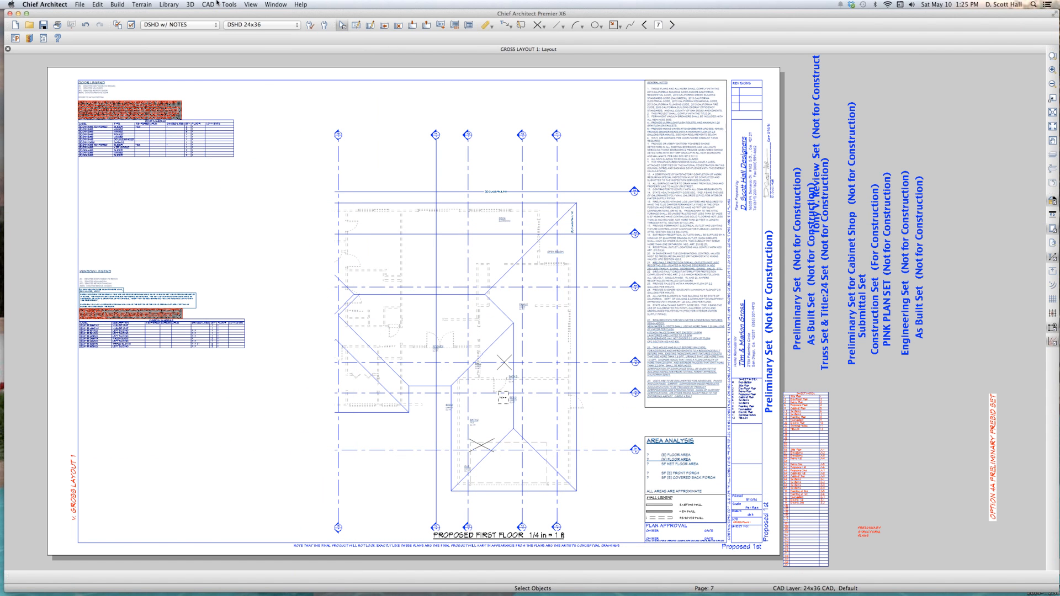
# - Inspect the plan files referenced by the layout, checking both the main plan and the details plan
pyautogui.click(469, 25)
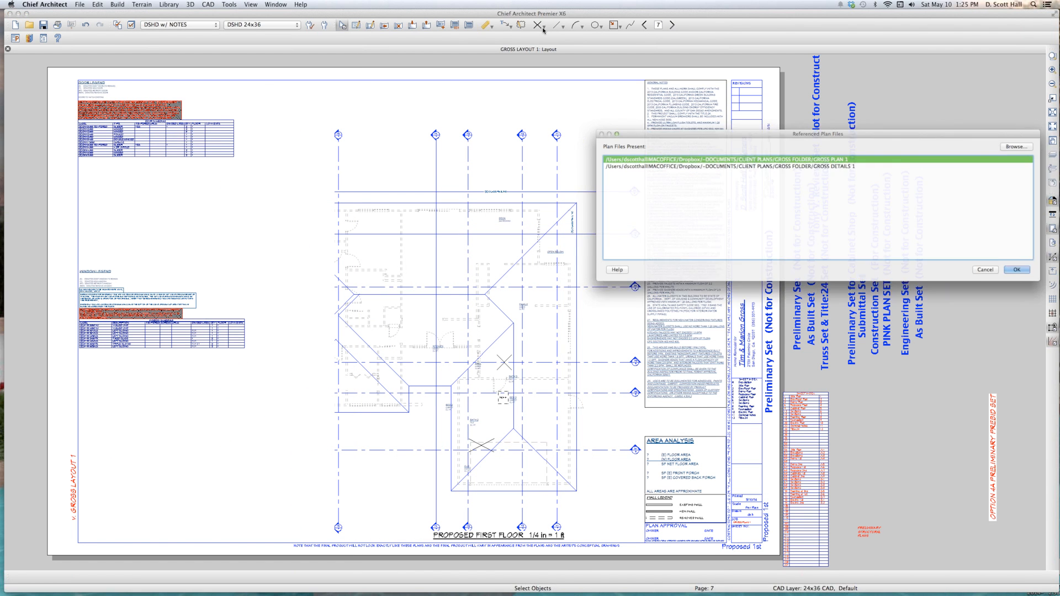
pyautogui.click(789, 164)
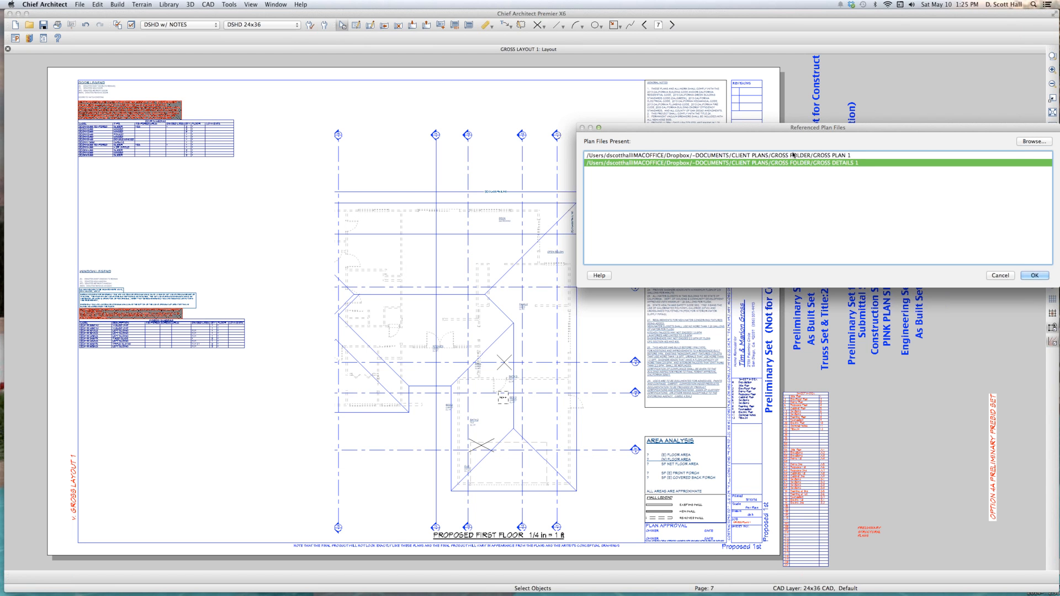
pyautogui.click(794, 155)
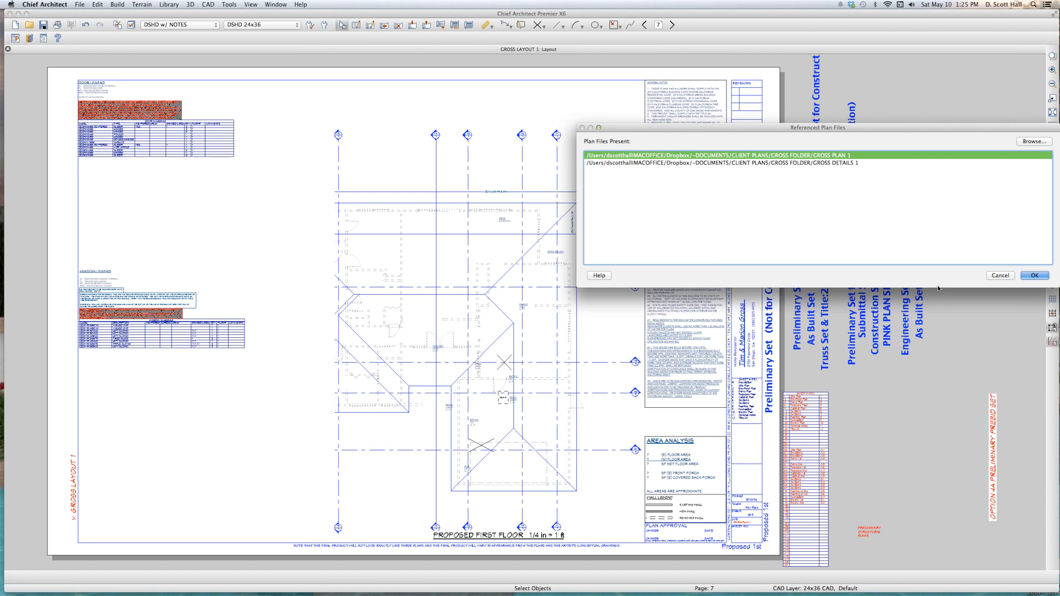
# - Look through the layout sheets from the proposed second floor past the sections and framing plan to the foundation plan
pyautogui.press('pageup')
pyautogui.press('pageup')
pyautogui.press('pageup')
pyautogui.press('pageup')
pyautogui.press('pageup')
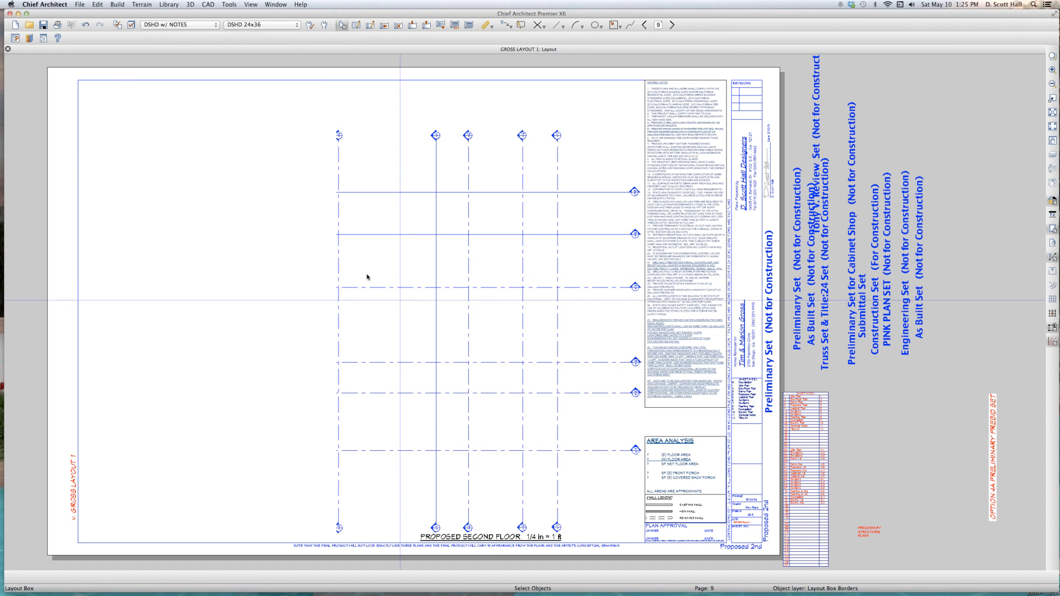
pyautogui.press('pageup')
pyautogui.press('pageup')
pyautogui.press('pageup')
pyautogui.press('pageup')
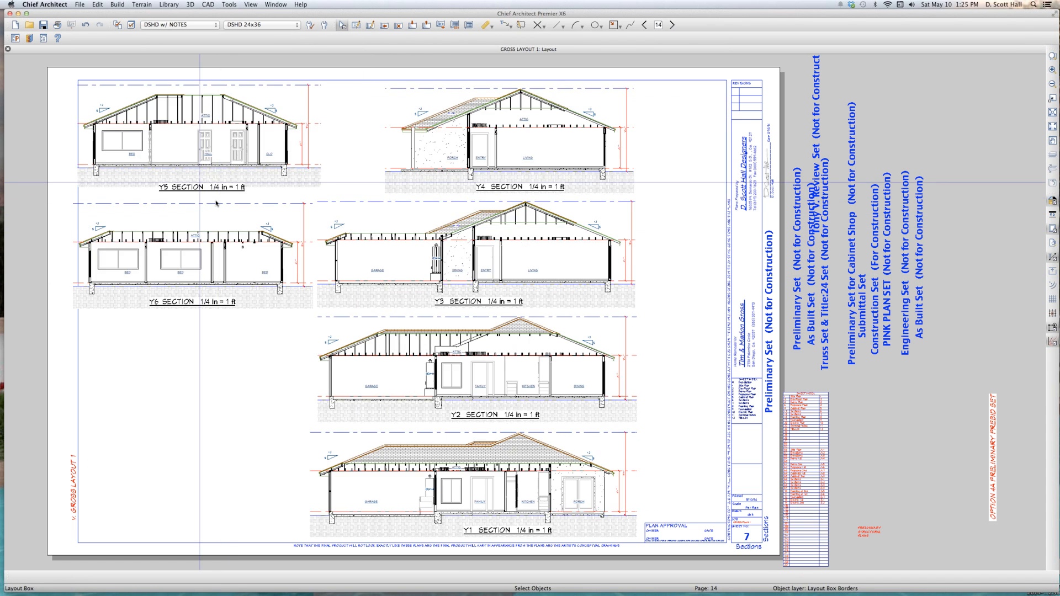
pyautogui.press('pageup')
pyautogui.press('pageup')
pyautogui.press('pageup')
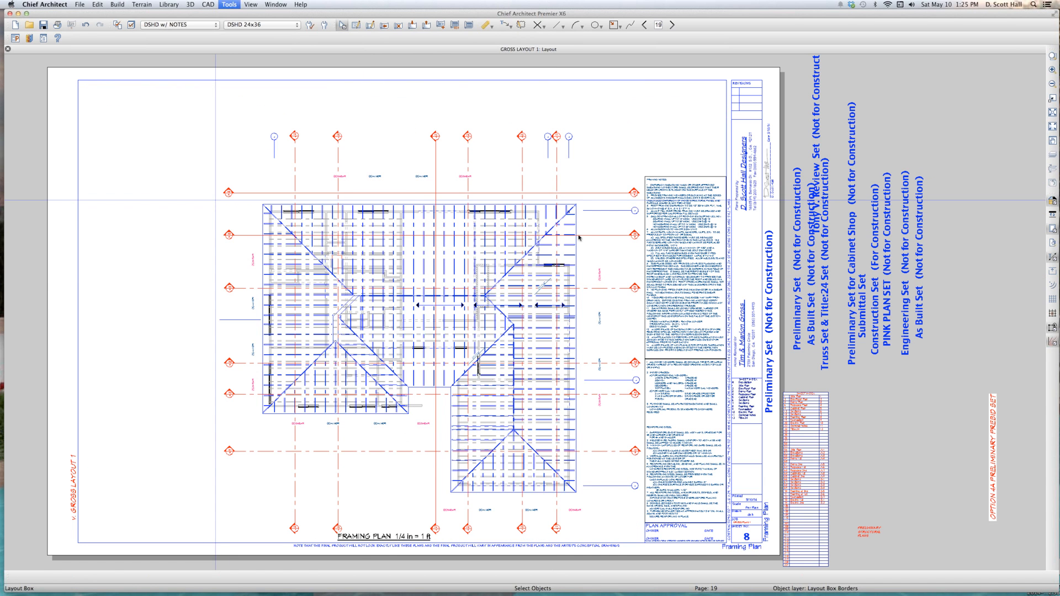
# - Inspect the box of foundation details placed outside the foundation plan sheet
pyautogui.scroll(-3, 386, 210)
pyautogui.click(308, 216)
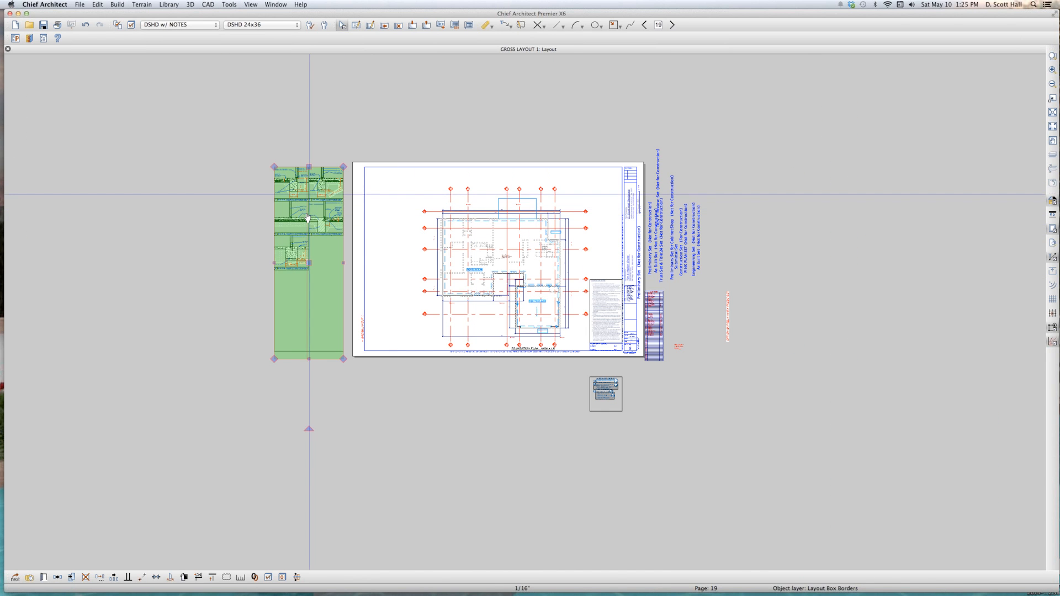
pyautogui.click(215, 208)
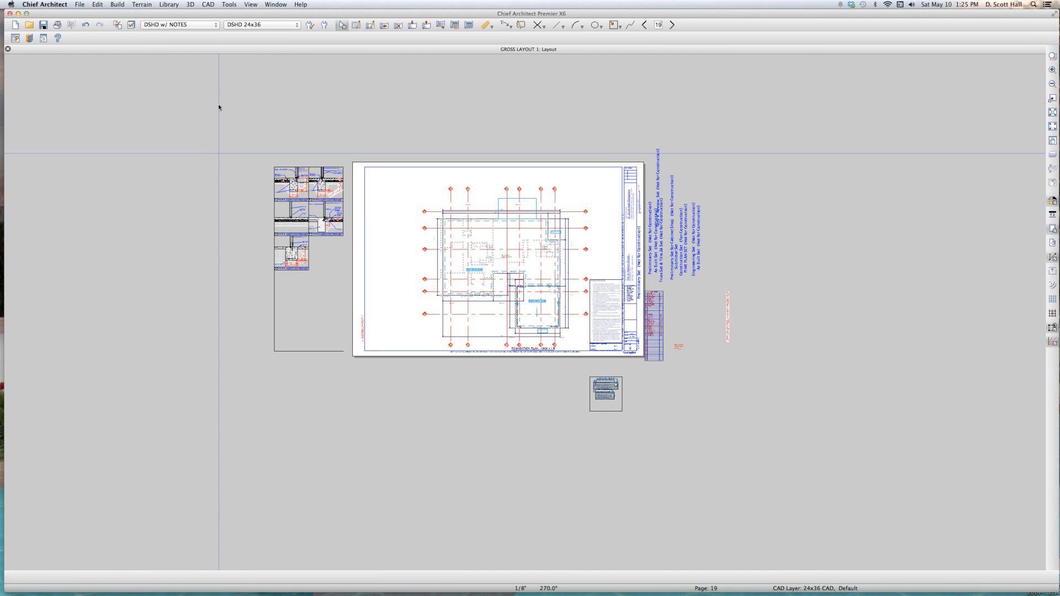
# - Save a copy of the layout as S VS P LAYOUT 1 in the BBBB folder in Dropbox
pyautogui.click(69, 4)
pyautogui.moveTo(78, 4)
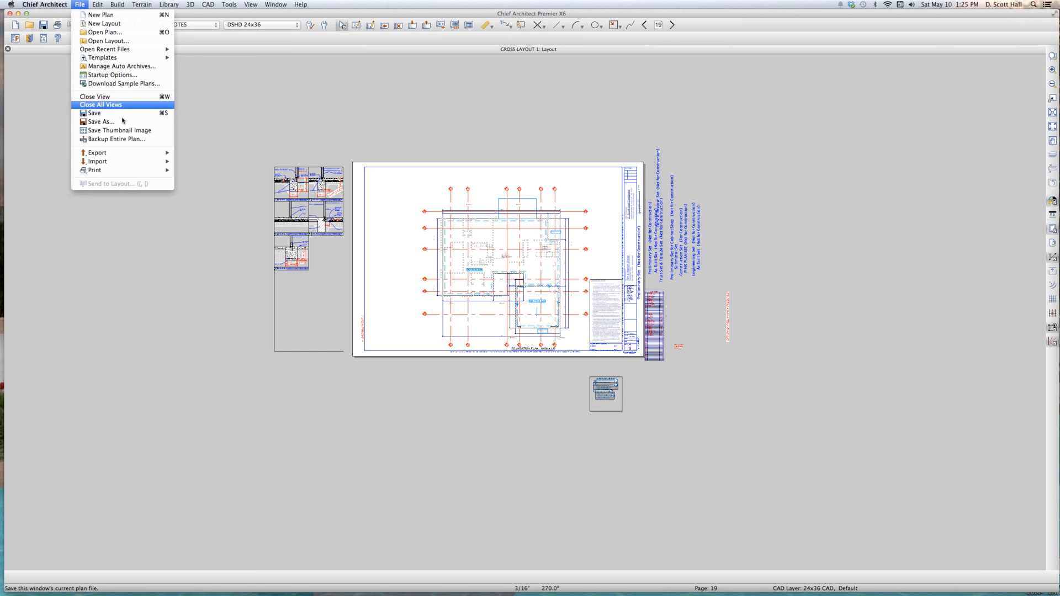
pyautogui.click(147, 123)
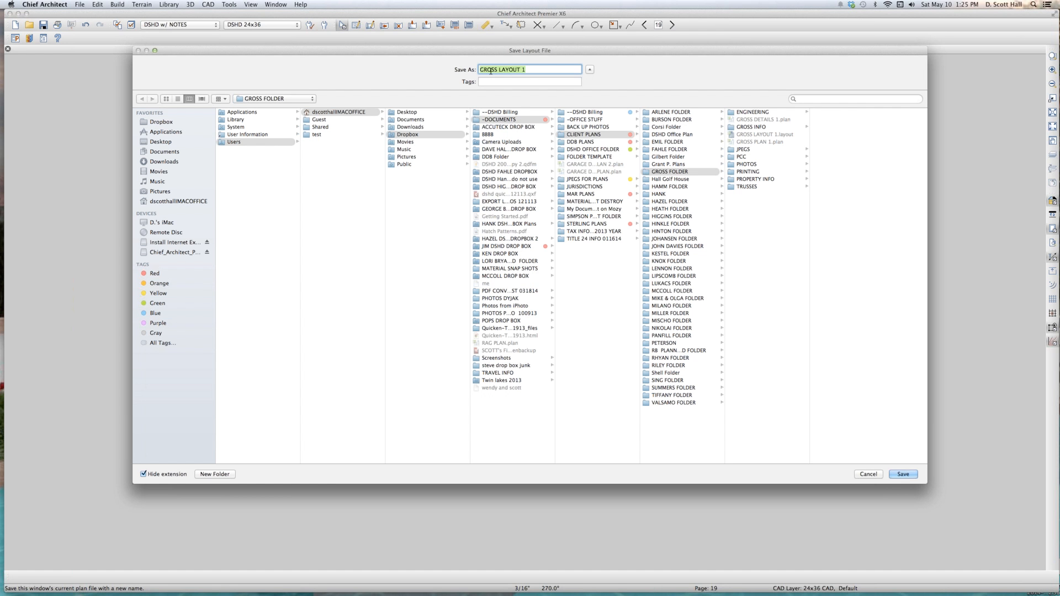
pyautogui.doubleClick(490, 70)
pyautogui.write('ANNO')
pyautogui.press('BackSpace')
pyautogui.press('BackSpace')
pyautogui.press('BackSpace')
pyautogui.press('BackSpace')
pyautogui.press('BackSpace')
pyautogui.write('S VS P')
pyautogui.click(162, 122)
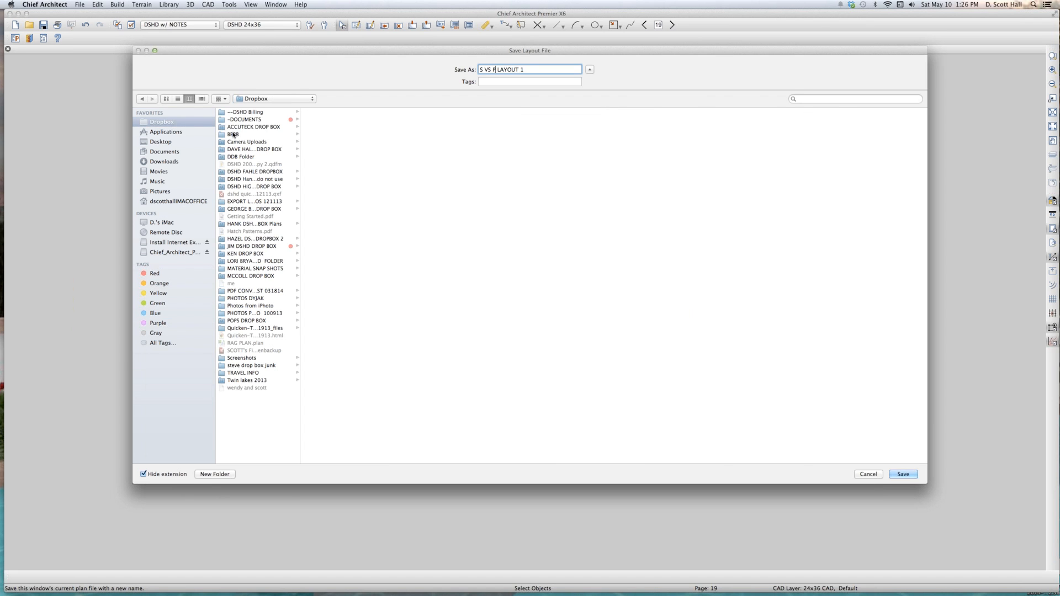
pyautogui.click(233, 134)
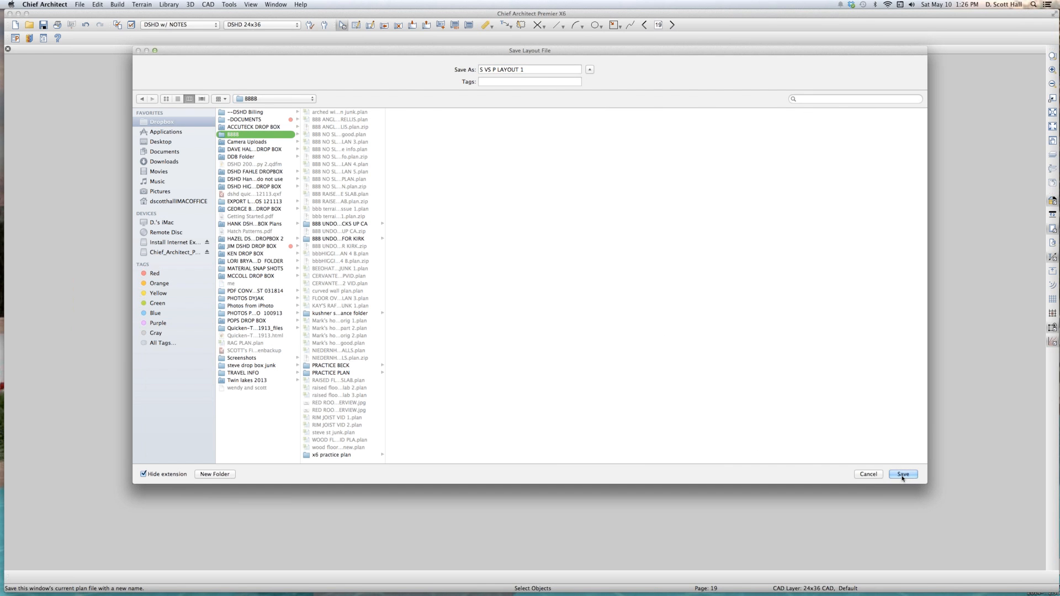
pyautogui.click(903, 474)
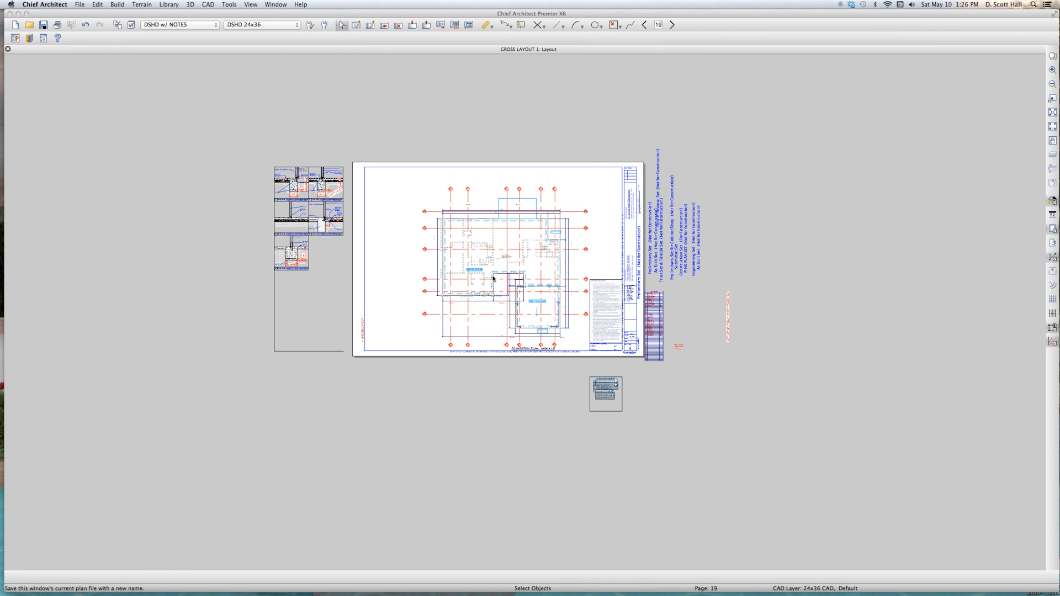
# - Open the plan linked to the foundation view and save a copy as S VS P PLAN 1 in the BBBB folder
pyautogui.click(501, 245)
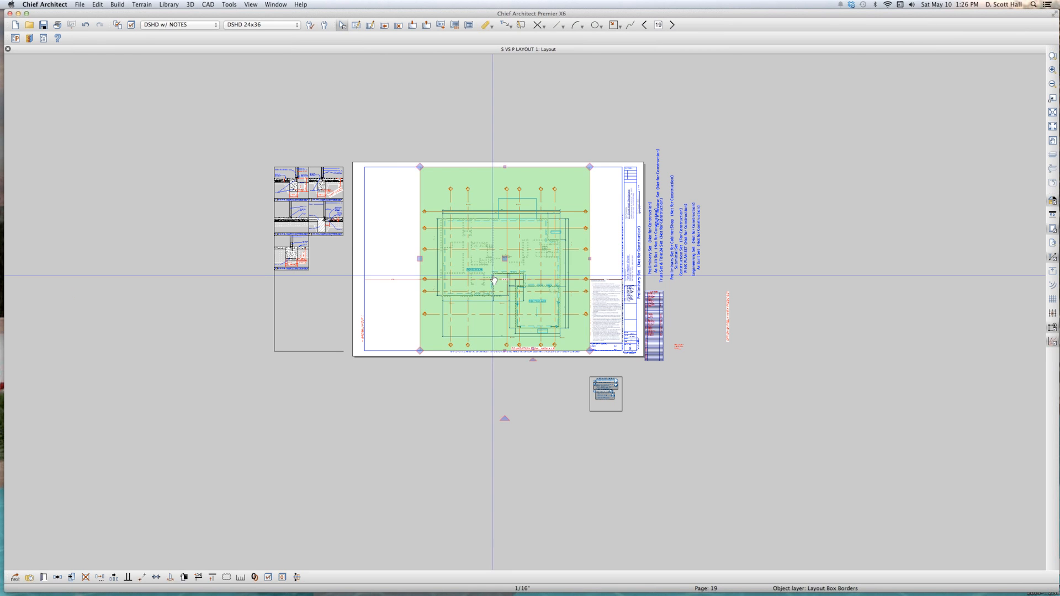
pyautogui.doubleClick(502, 244)
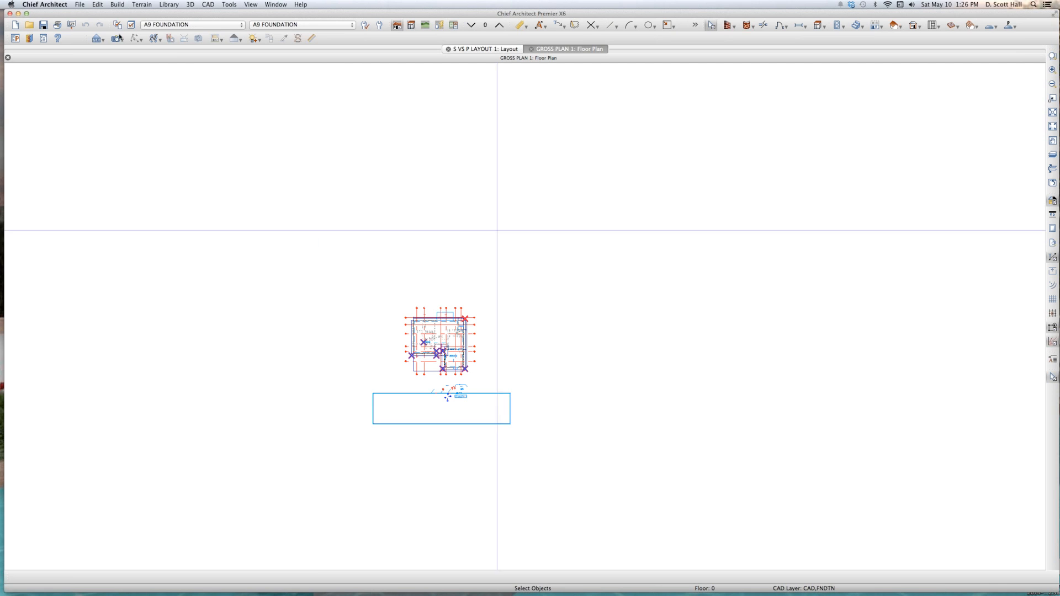
pyautogui.click(83, 4)
pyautogui.click(101, 121)
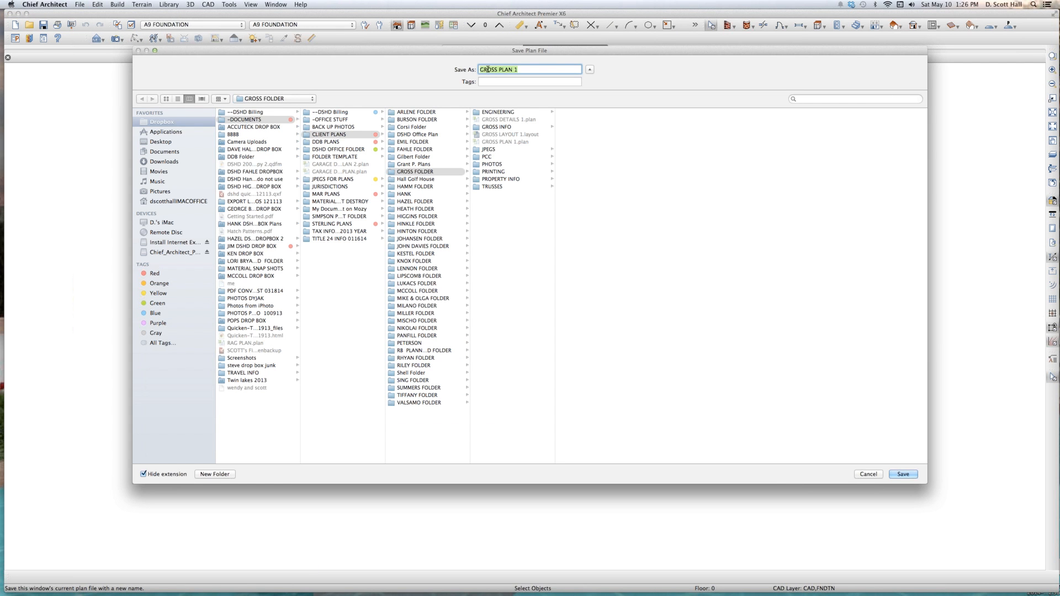
pyautogui.doubleClick(488, 70)
pyautogui.write('S VS P')
pyautogui.click(234, 134)
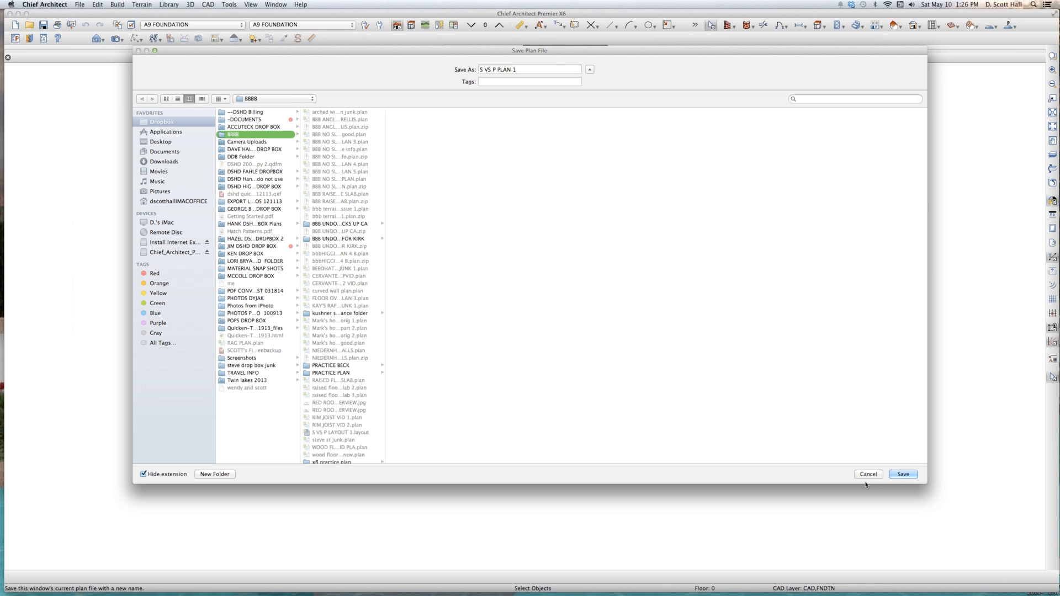
pyautogui.click(896, 475)
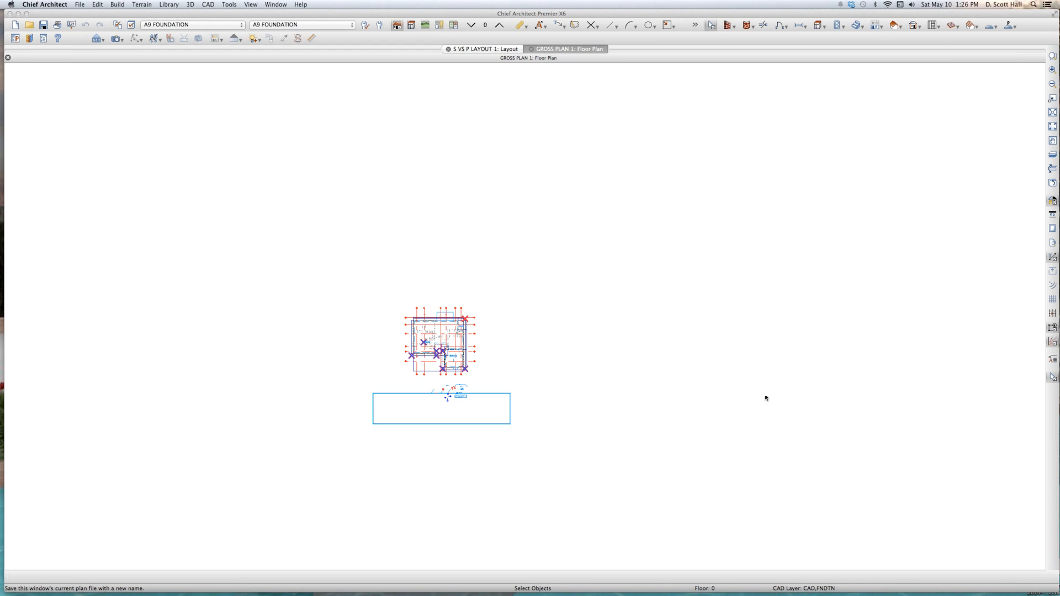
# - Relink the layout's main referenced plan file to S VS P PLAN 1.plan in the BBBB folder, keeping the details file reference
pyautogui.click(501, 50)
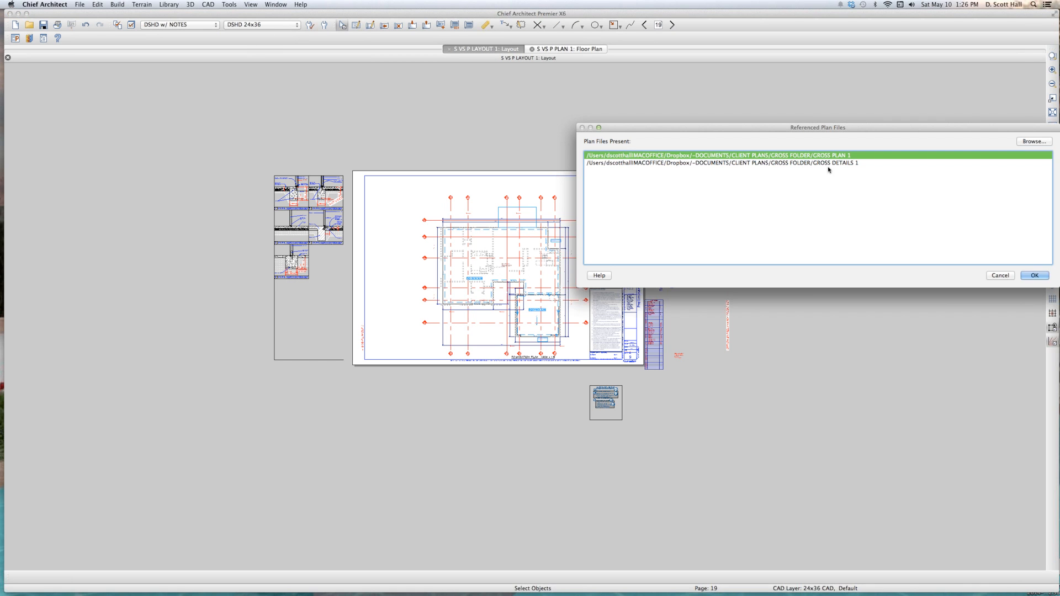
pyautogui.click(1028, 144)
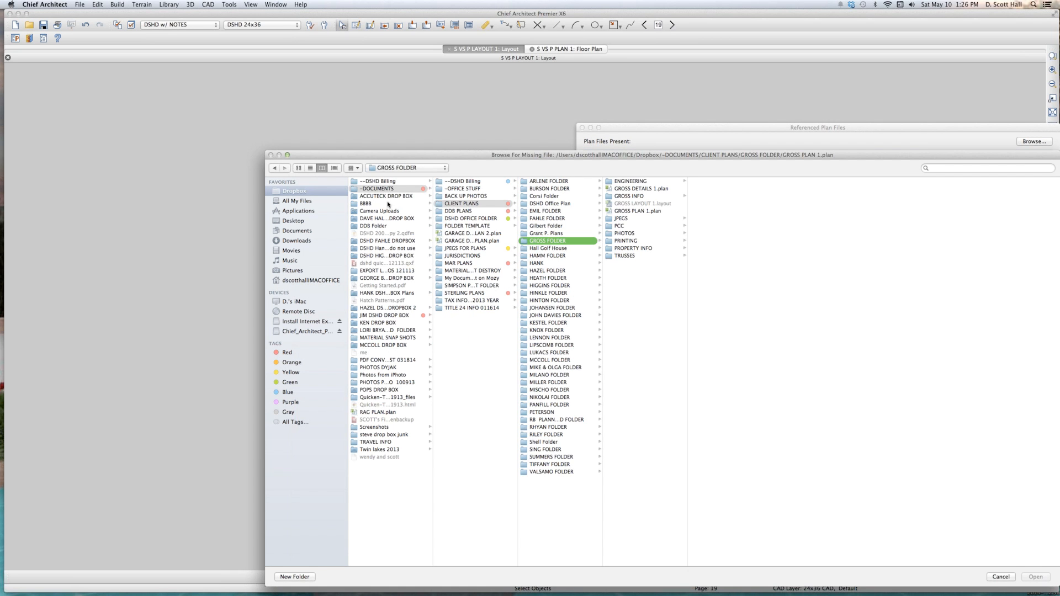
pyautogui.click(390, 204)
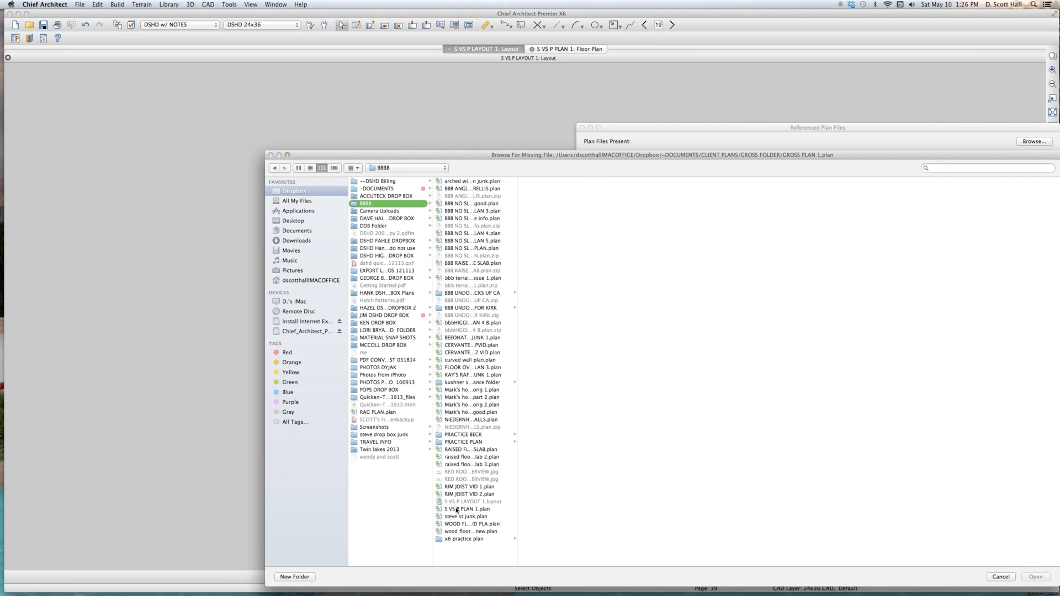
pyautogui.click(457, 509)
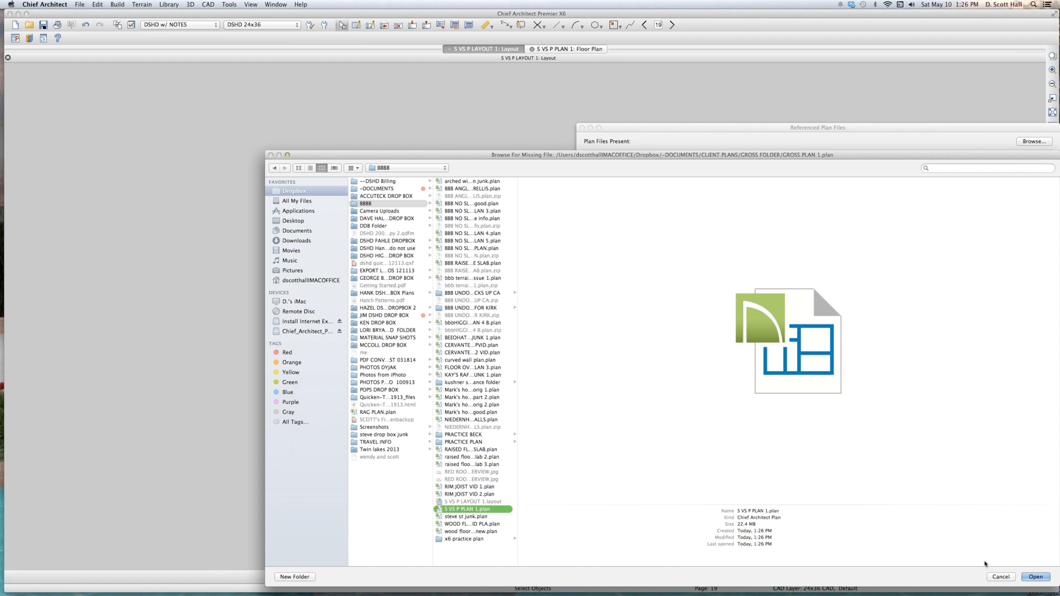
pyautogui.click(1036, 576)
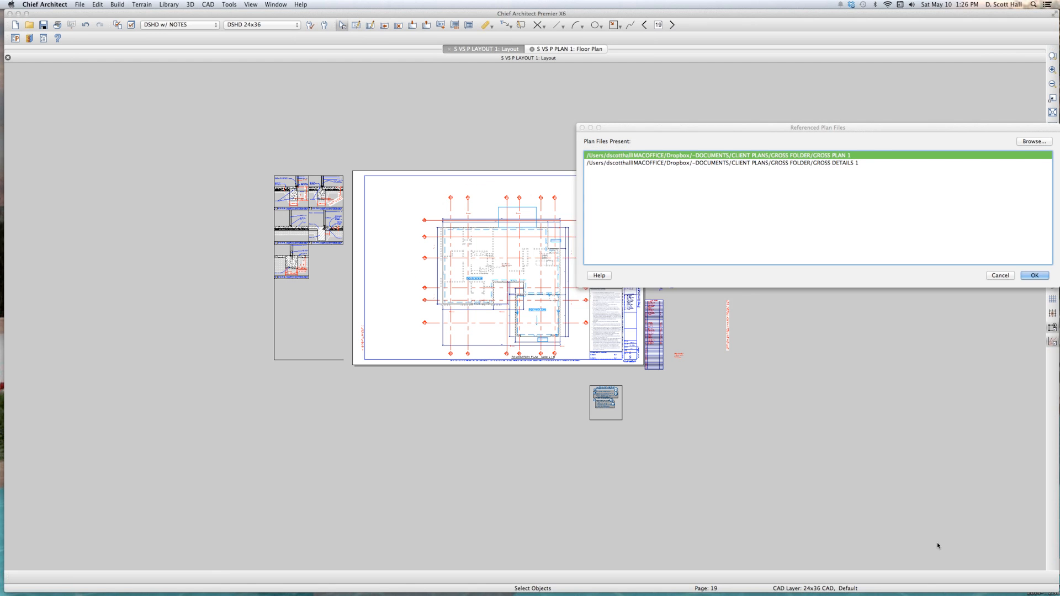
pyautogui.click(787, 162)
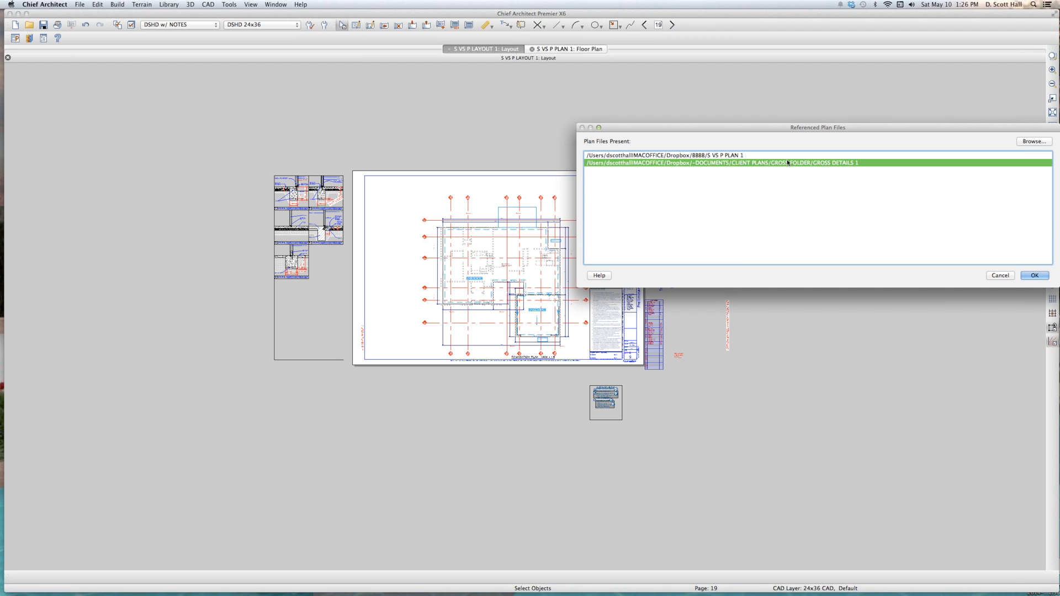
pyautogui.click(1034, 275)
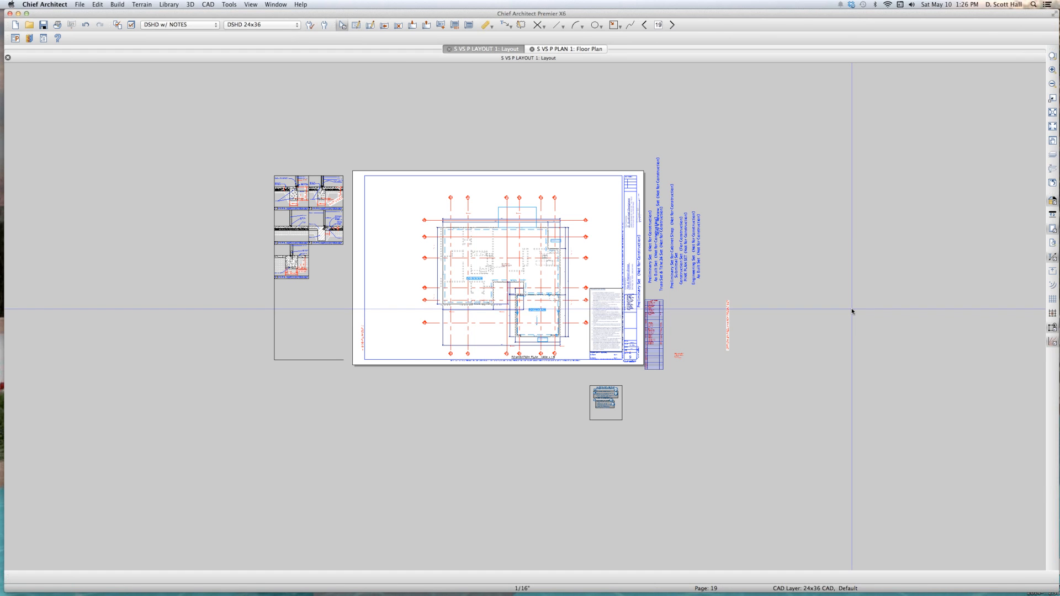
# - Close the open layout and plan, and reopen S VS P LAYOUT 1.layout at page 1
pyautogui.press('super+w')
pyautogui.press('super+w')
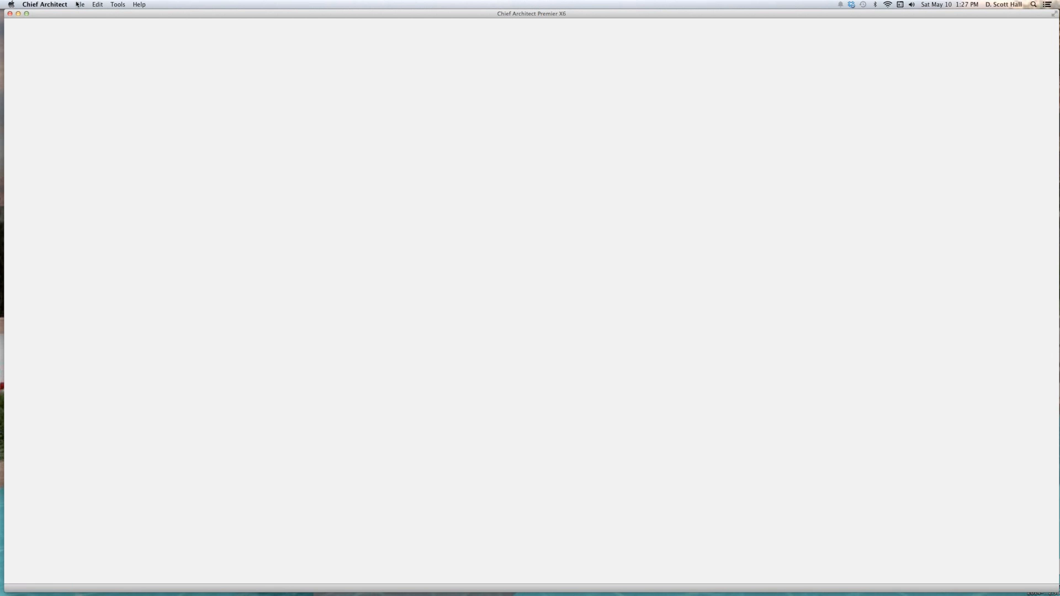
pyautogui.click(79, 5)
pyautogui.moveTo(138, 49)
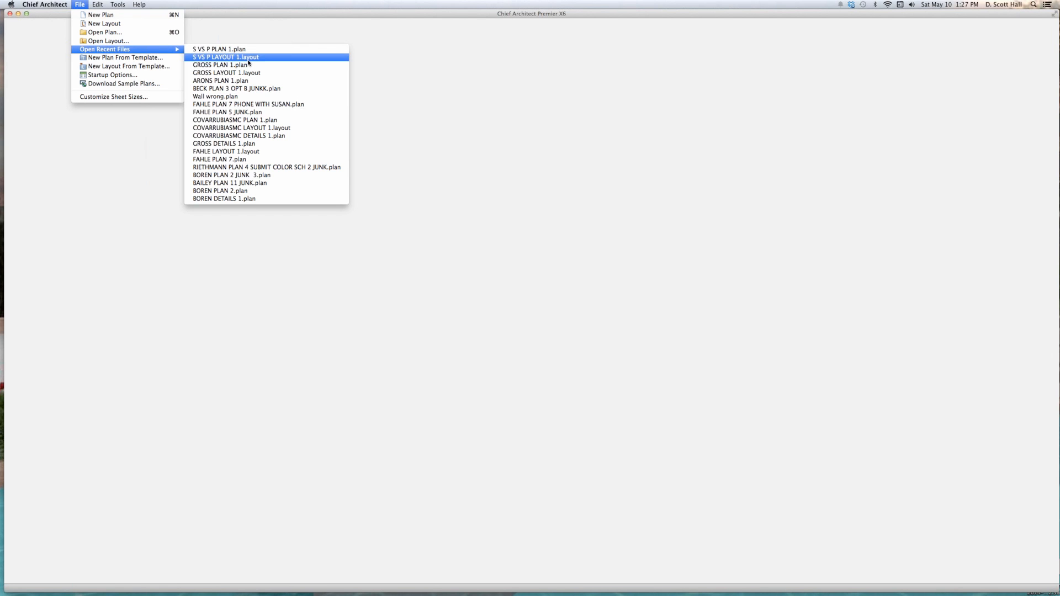
pyautogui.click(248, 61)
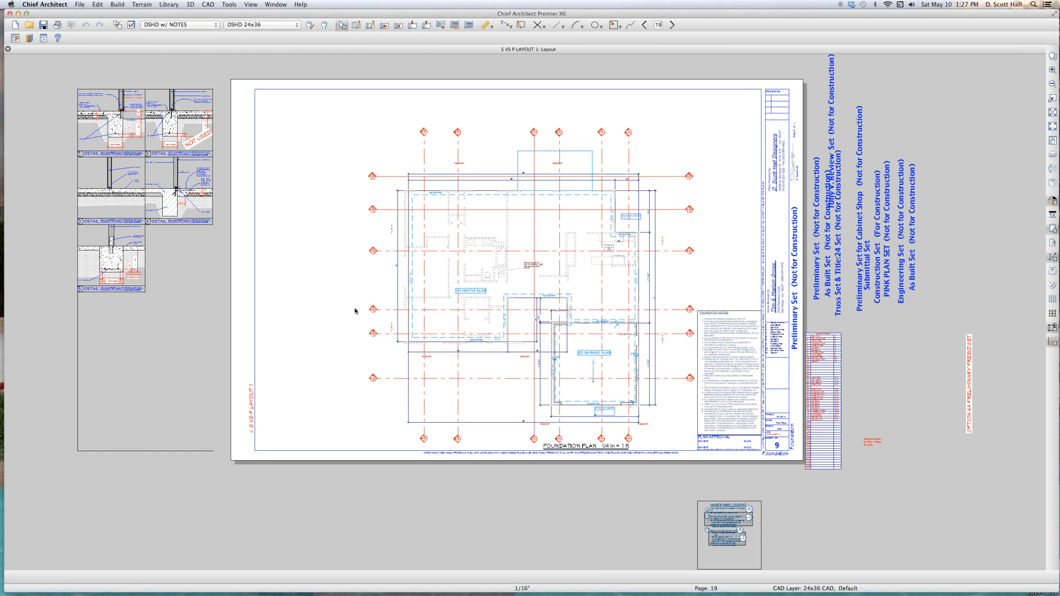
pyautogui.press('p')
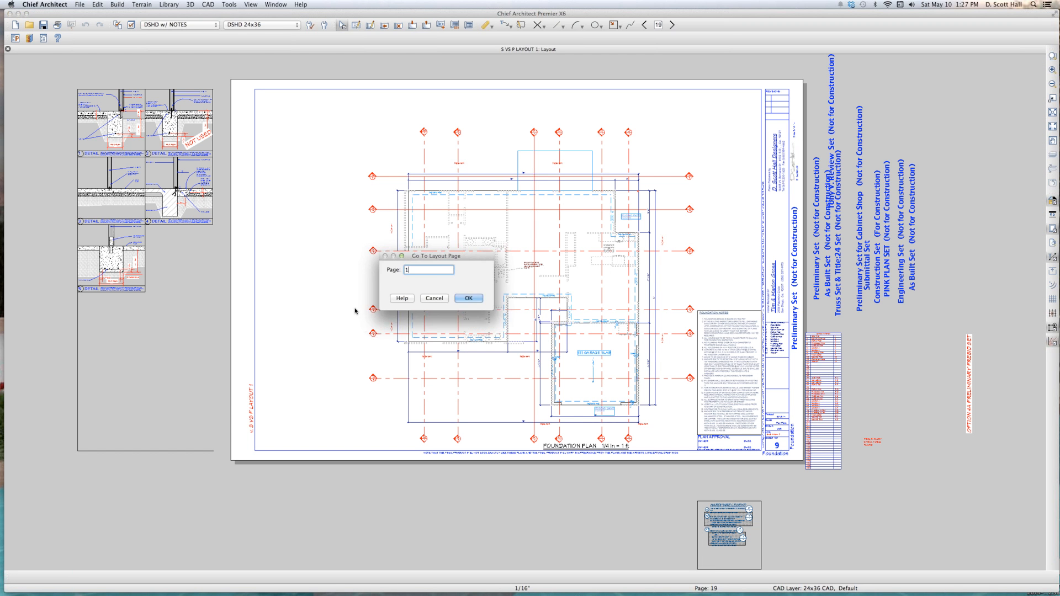
pyautogui.press('Return')
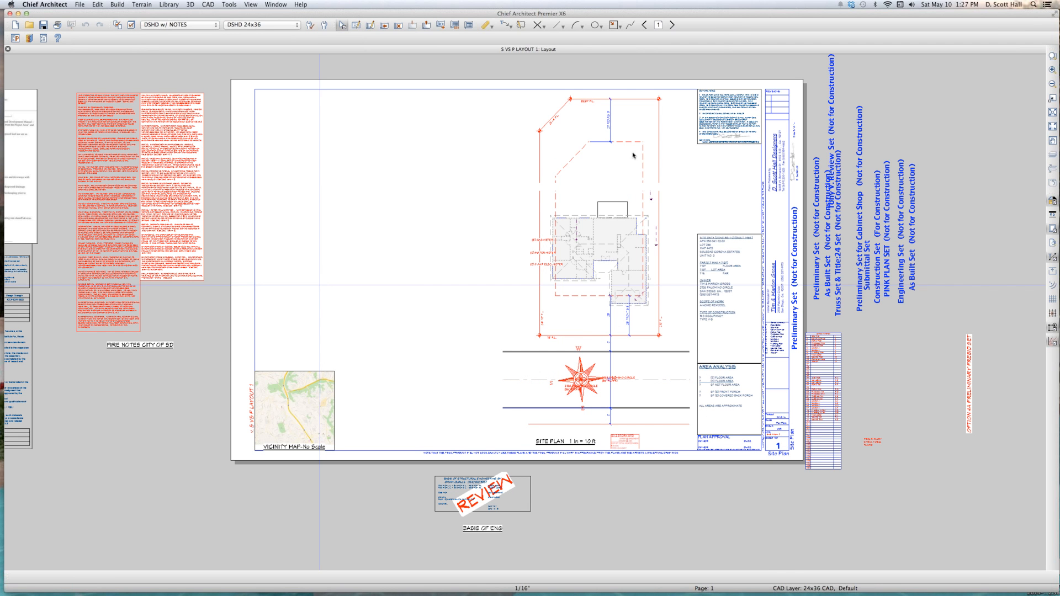
# - Open the plan linked to the site plan view on page 1 of the layout
pyautogui.scroll(-2, 714, 105)
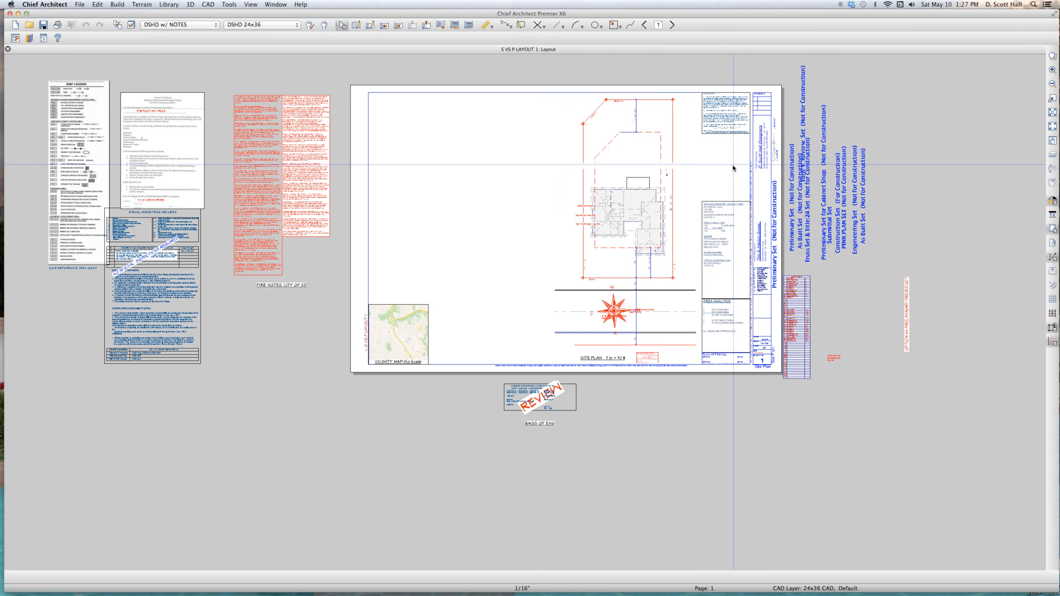
pyautogui.scroll(2, 610, 234)
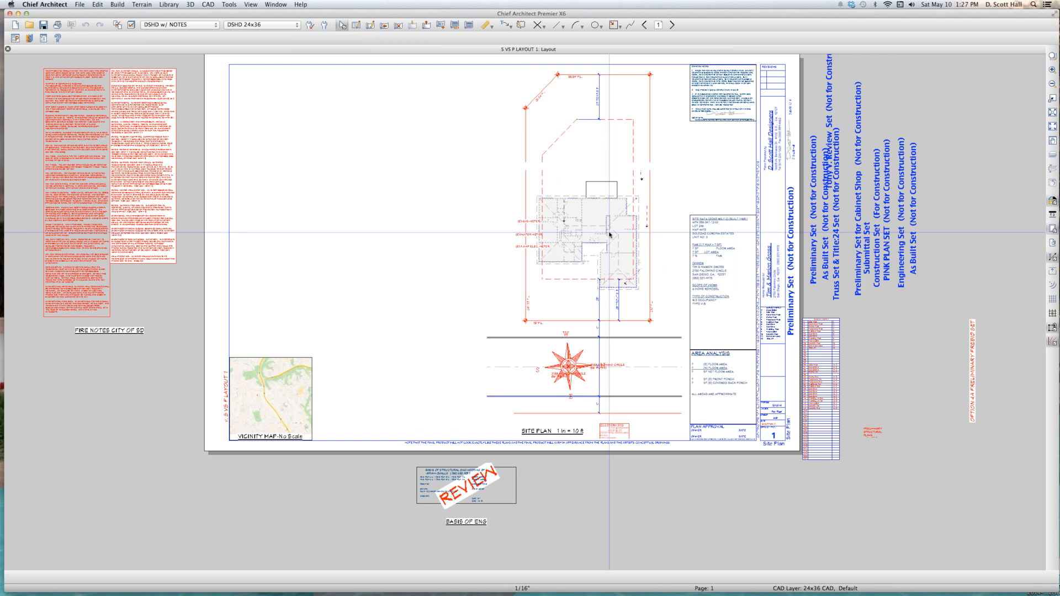
pyautogui.doubleClick(610, 234)
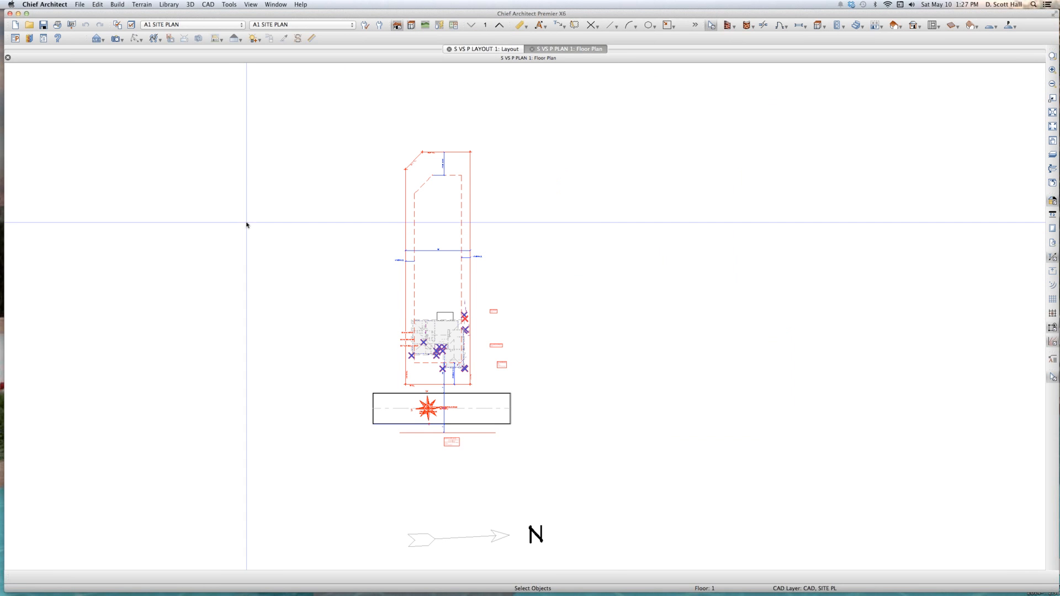
# - Delete every object type on all floors of the plan except text, CAD and terrain objects
pyautogui.click(98, 5)
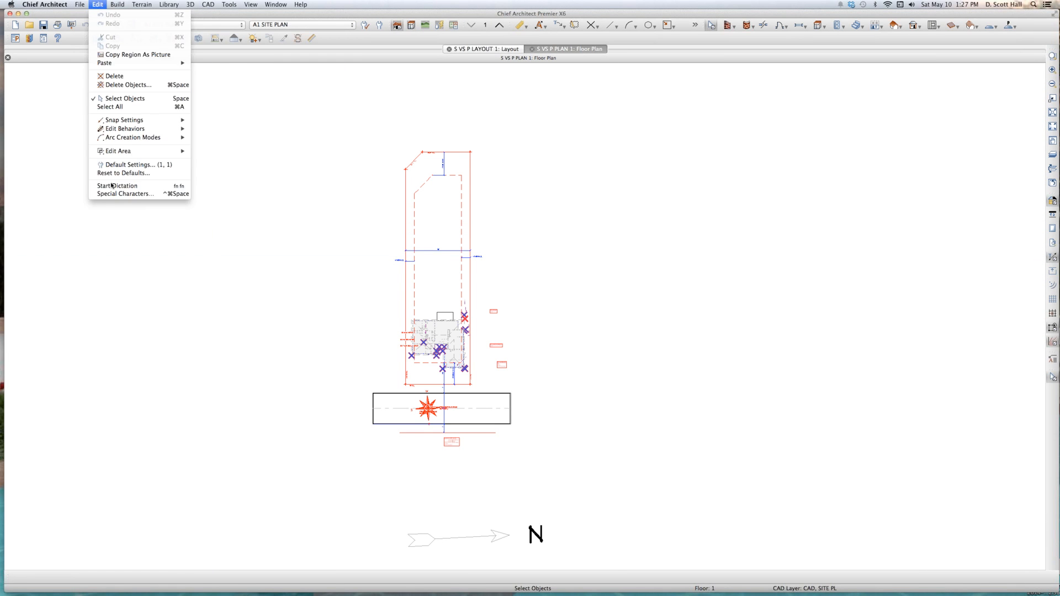
pyautogui.click(127, 85)
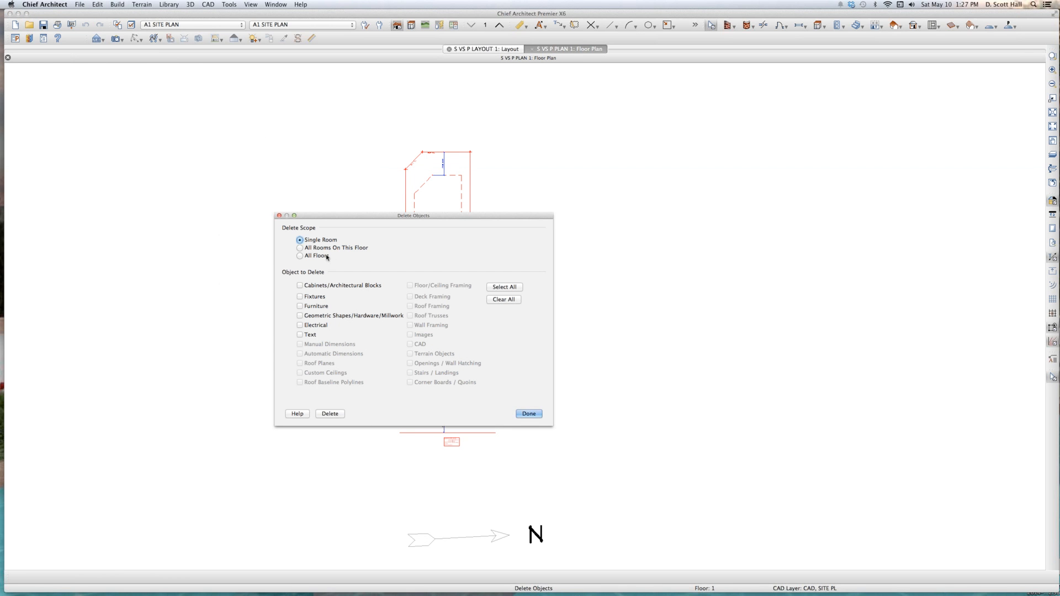
pyautogui.click(326, 256)
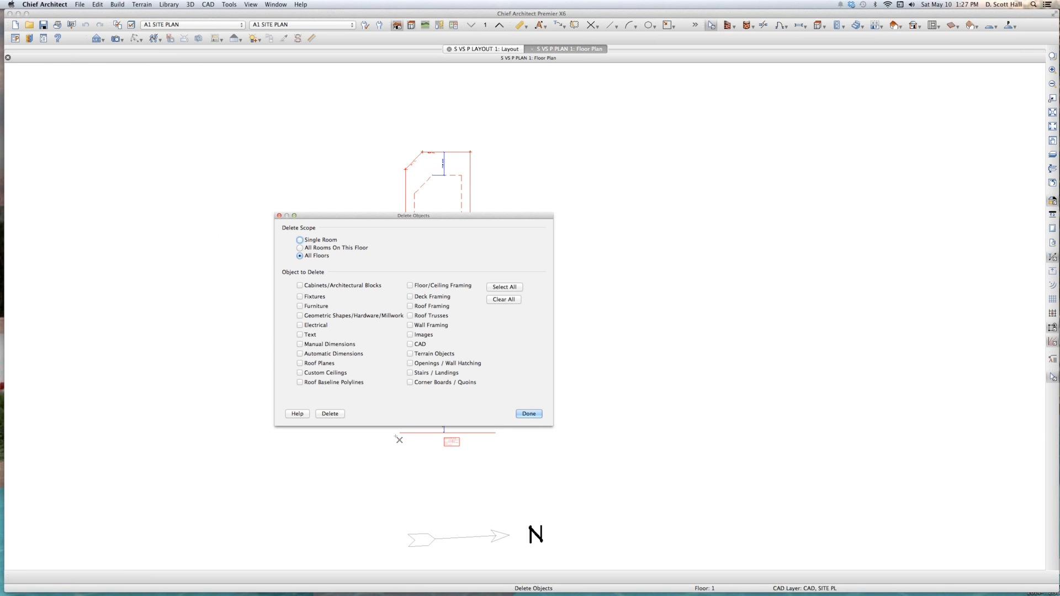
pyautogui.click(517, 288)
pyautogui.click(592, 317)
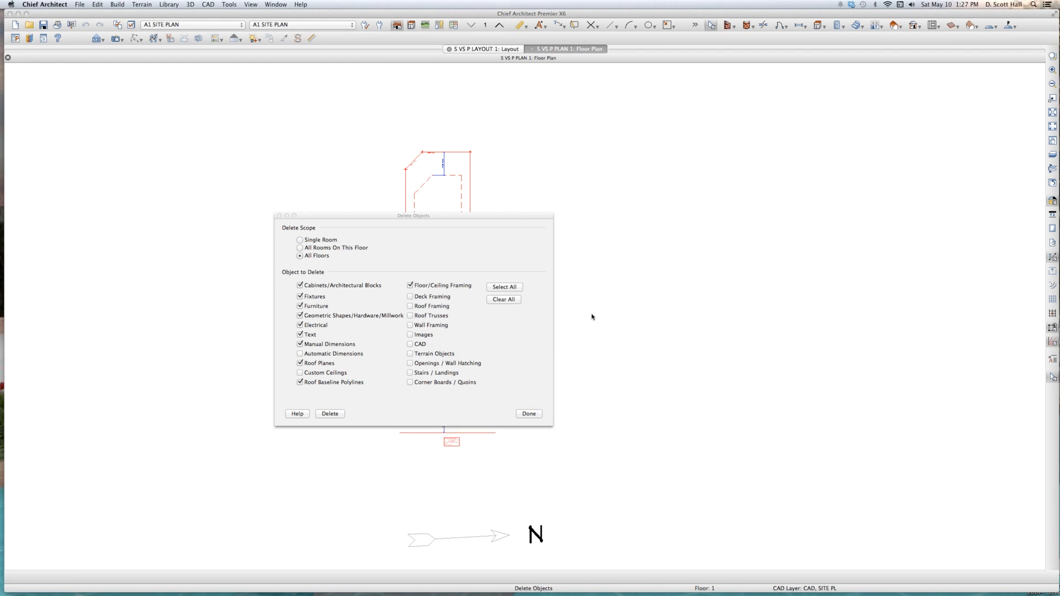
pyautogui.click(591, 316)
pyautogui.click(591, 317)
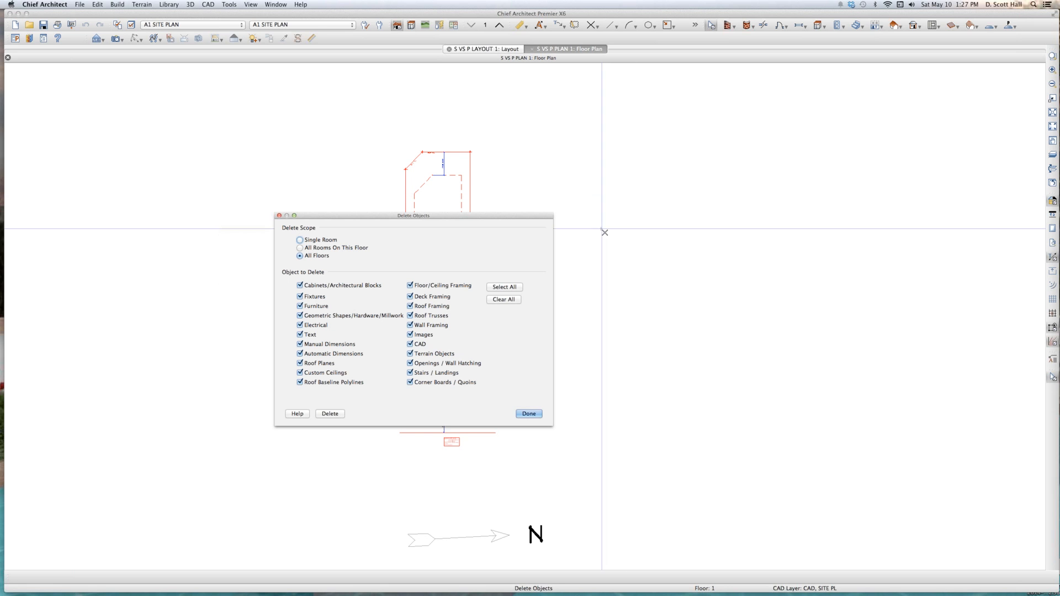
pyautogui.click(299, 334)
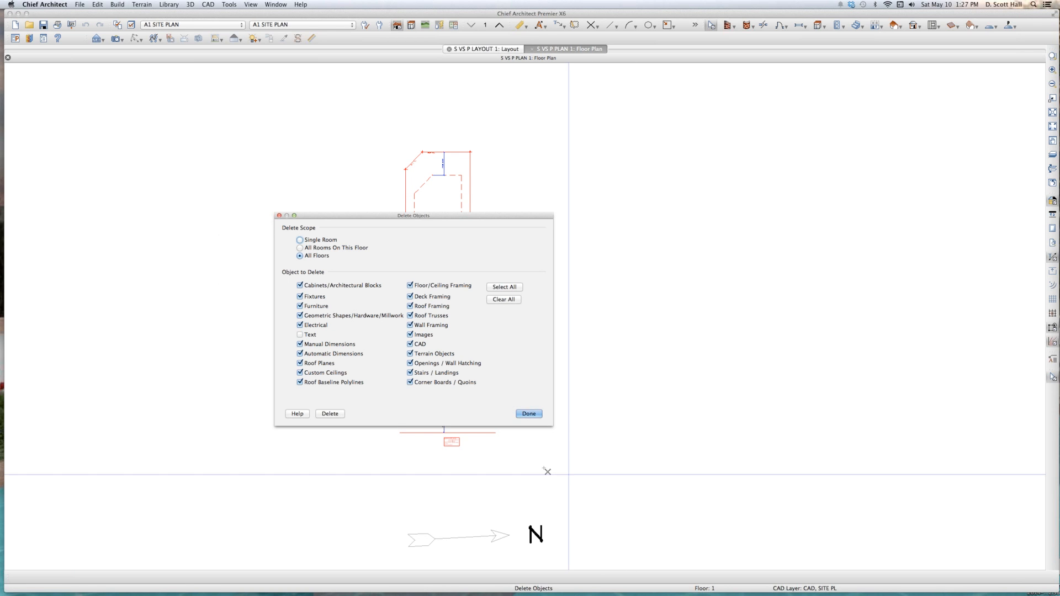
pyautogui.click(410, 344)
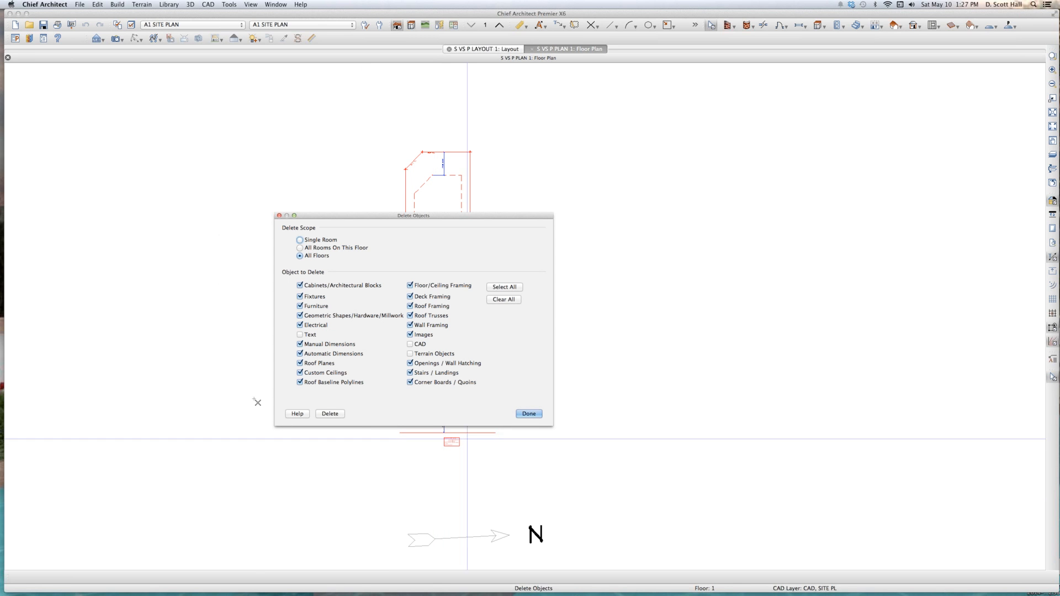
pyautogui.click(329, 414)
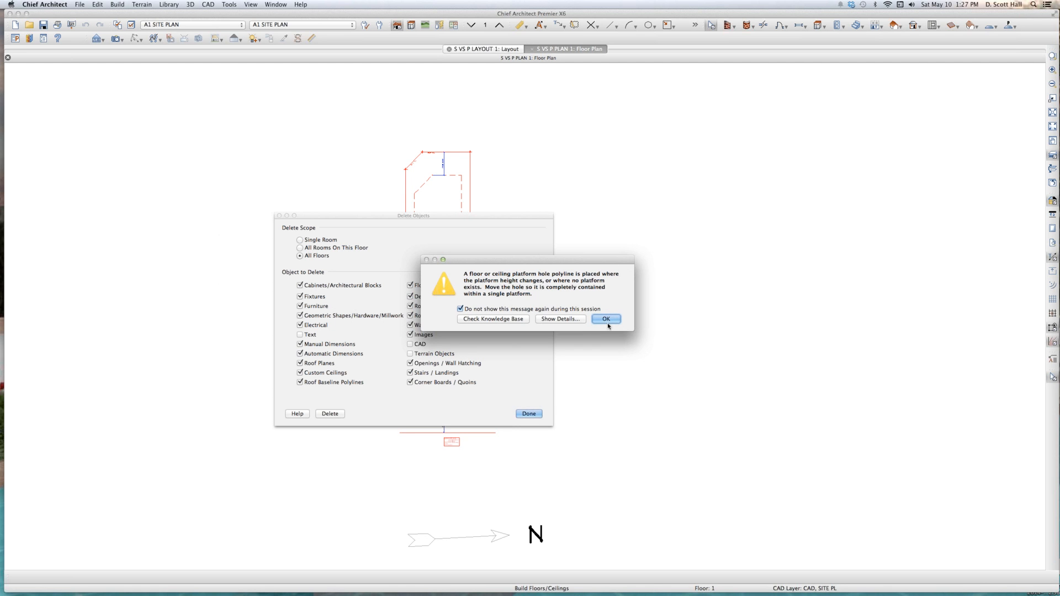
pyautogui.click(608, 321)
pyautogui.click(540, 413)
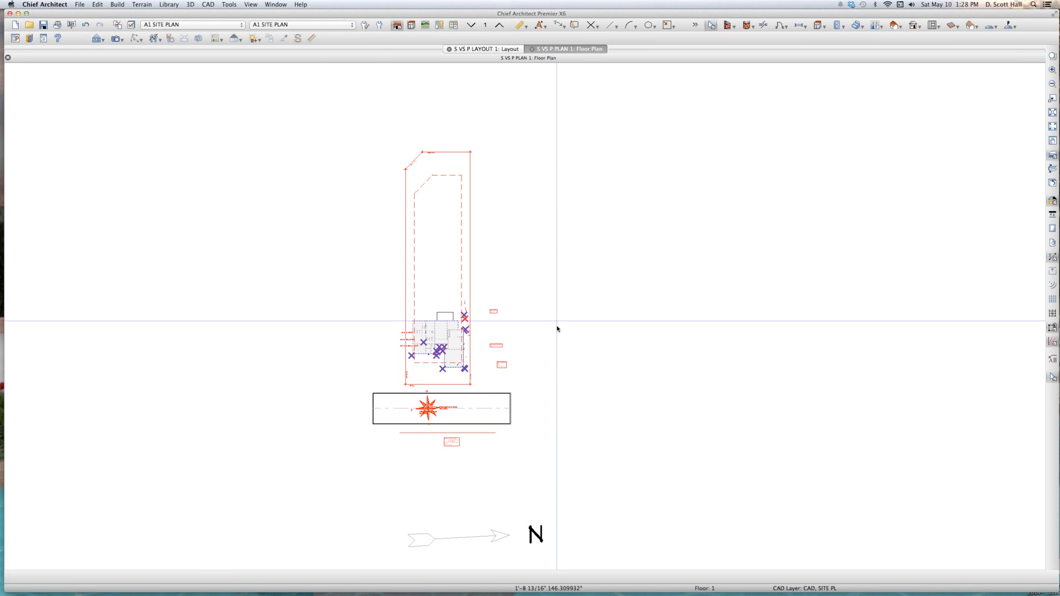
# - Inspect what is left of the building in a full 3D overview and return to the floor plan
pyautogui.scroll(3, 558, 329)
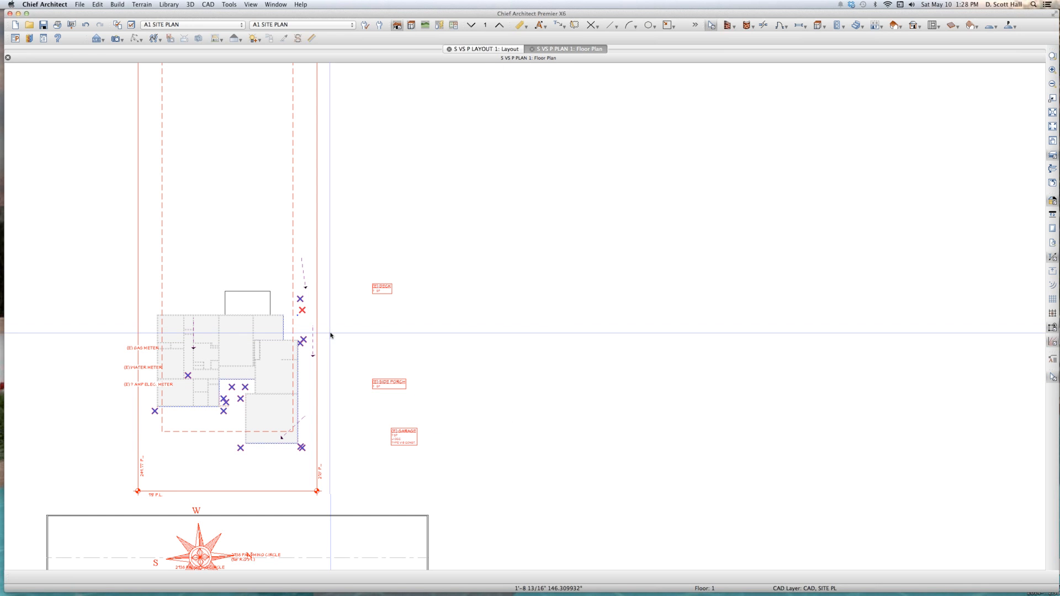
pyautogui.press('o')
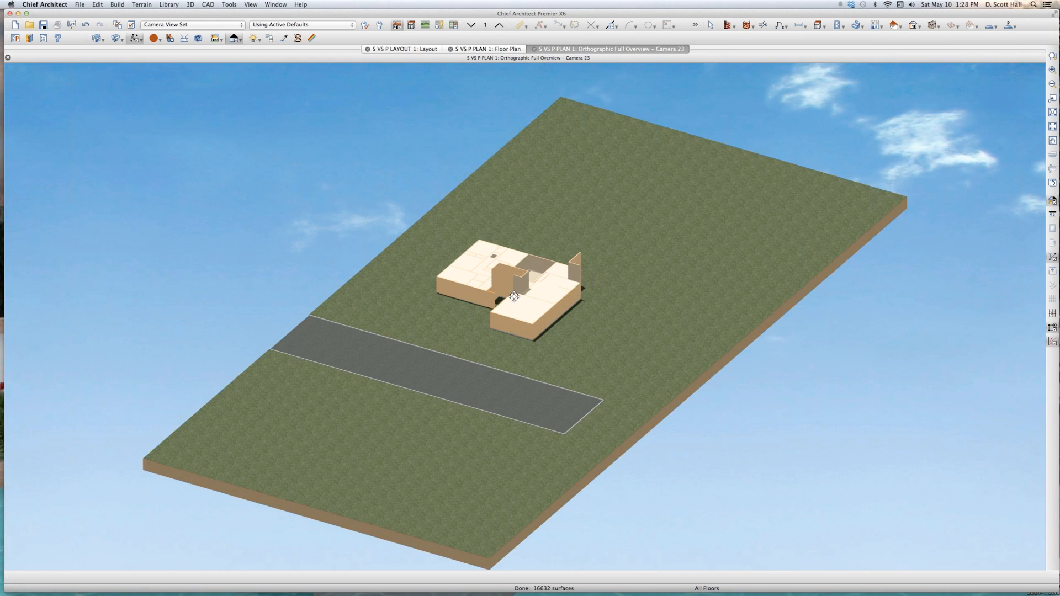
pyautogui.moveTo(514, 297); pyautogui.dragTo(512, 305)
pyautogui.scroll(2, 512, 306)
pyautogui.press('space')
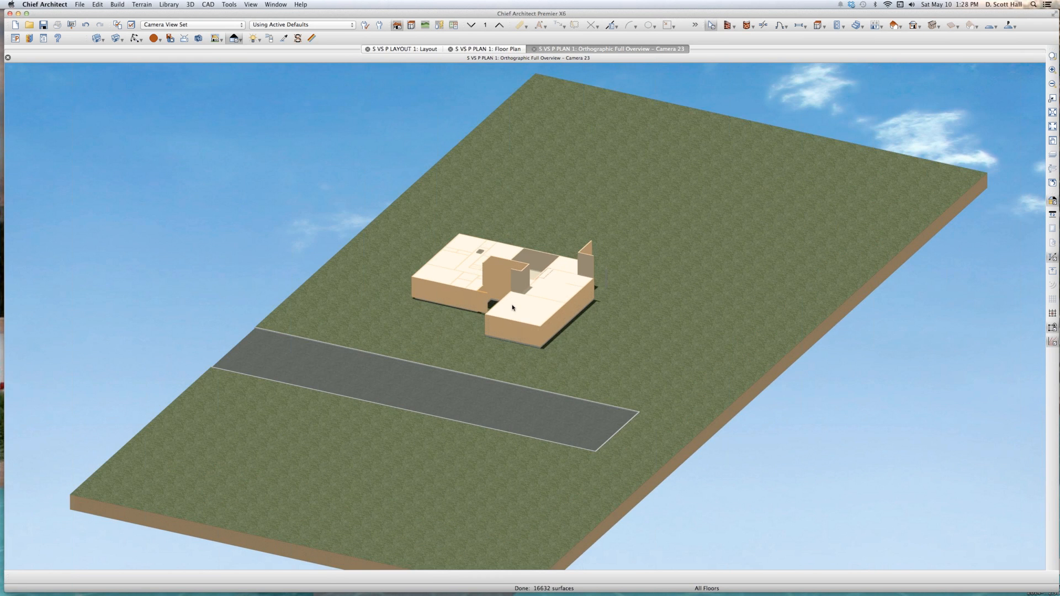
pyautogui.press('super+w')
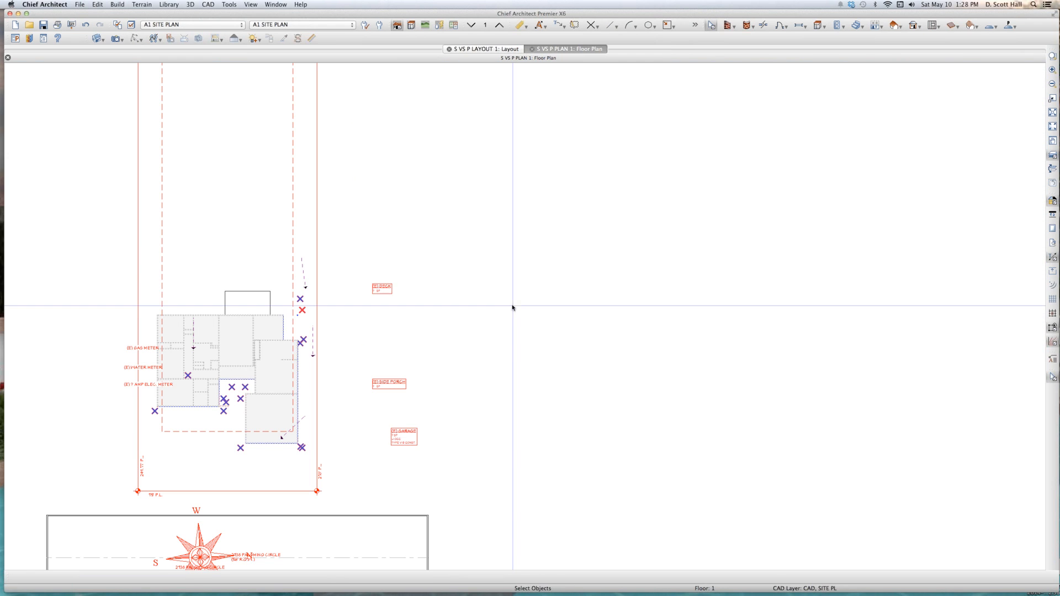
# - Switch the plan to the A4 FLOOR PLAN WORK annotation set and delete all walls on floor 1
pyautogui.click(318, 23)
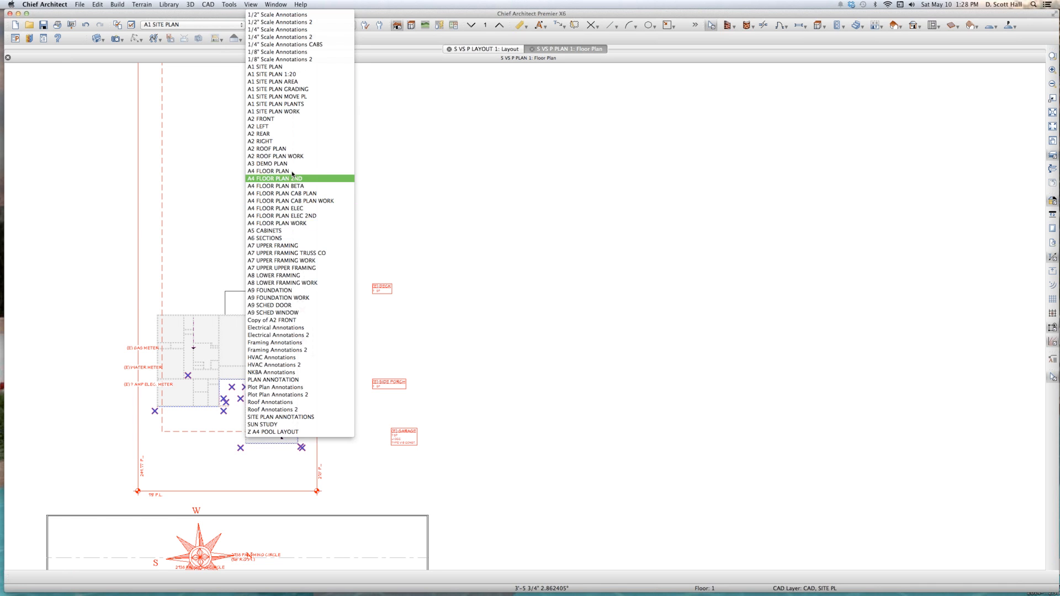
pyautogui.click(295, 224)
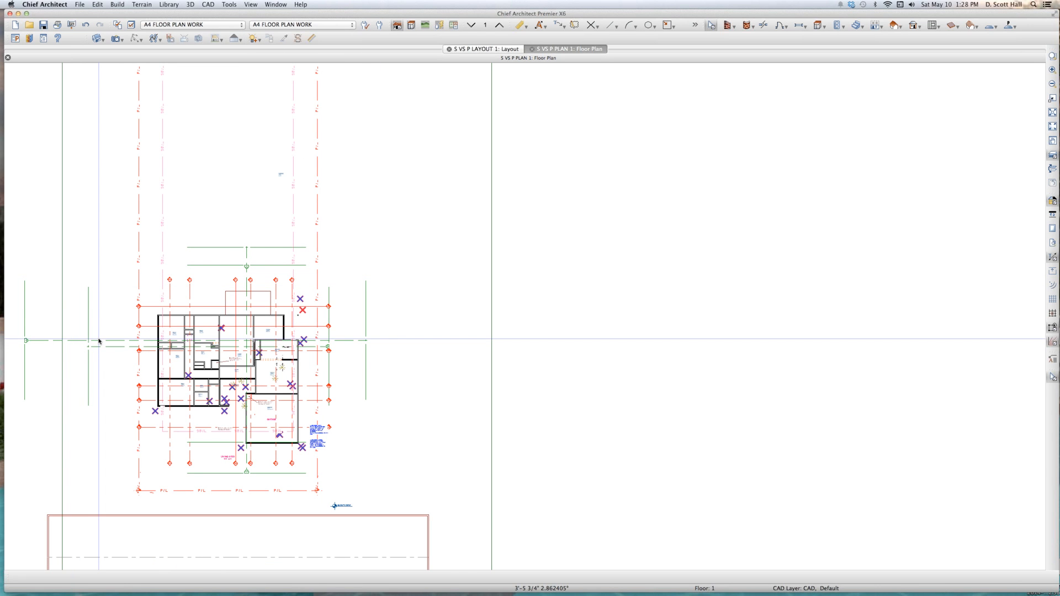
pyautogui.press('w')
pyautogui.keyDown('shift'); pyautogui.moveTo(82, 202); pyautogui.dragTo(492, 476); pyautogui.keyUp('shift')
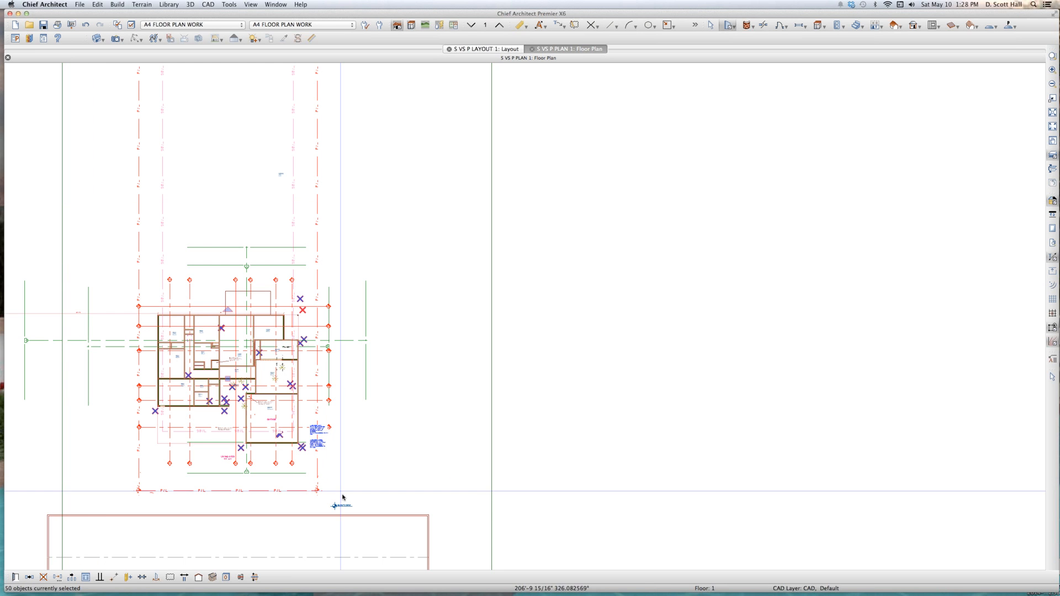
pyautogui.press('Delete')
# - Delete all walls on floor 2 and save the plan
pyautogui.press('pageup')
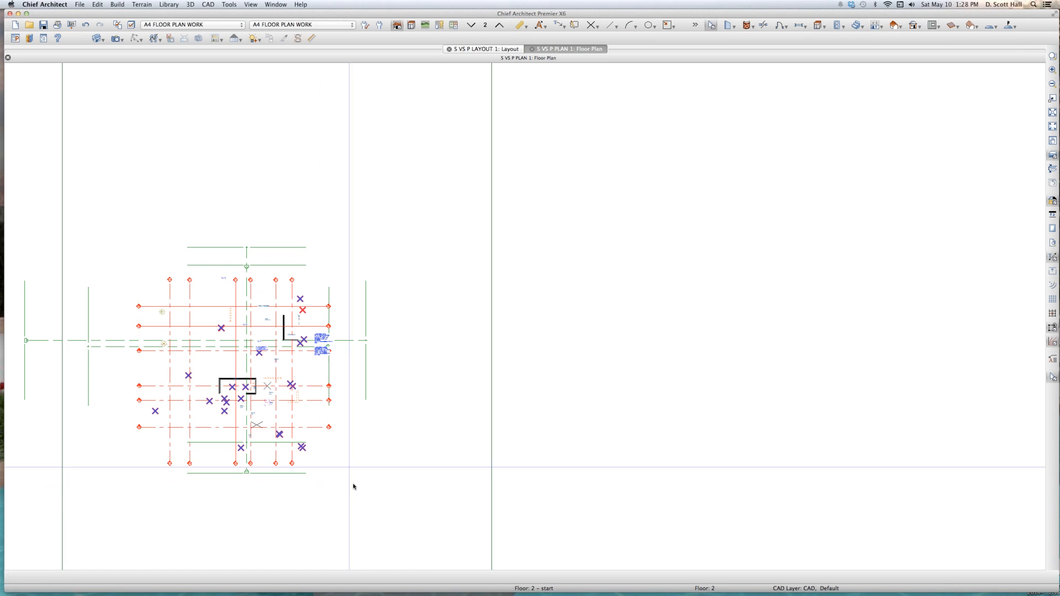
pyautogui.hotkey('shift', 'w')
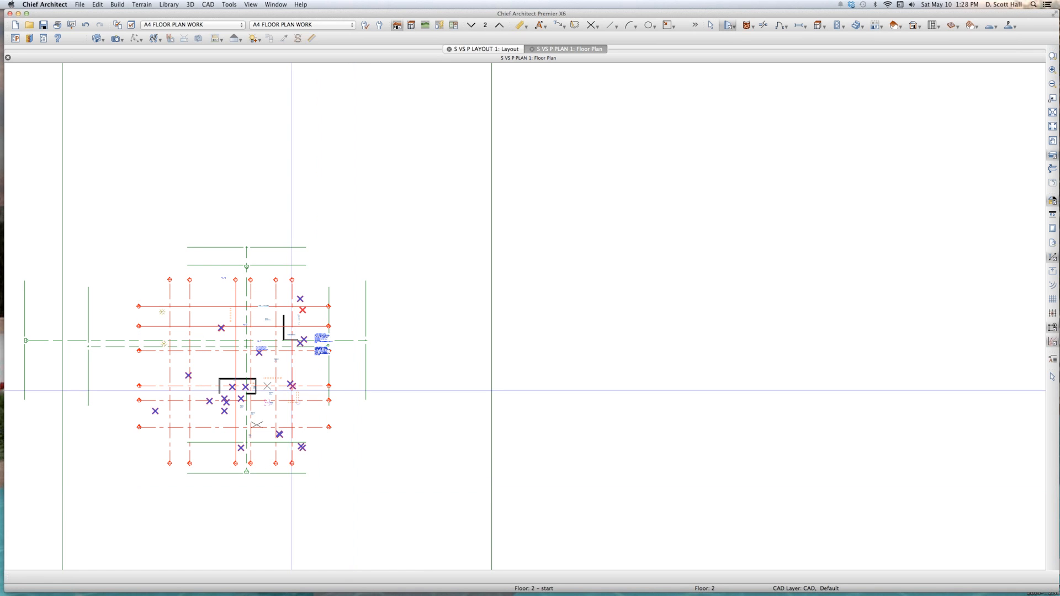
pyautogui.keyDown('shift'); pyautogui.moveTo(87, 207); pyautogui.dragTo(595, 522); pyautogui.keyUp('shift')
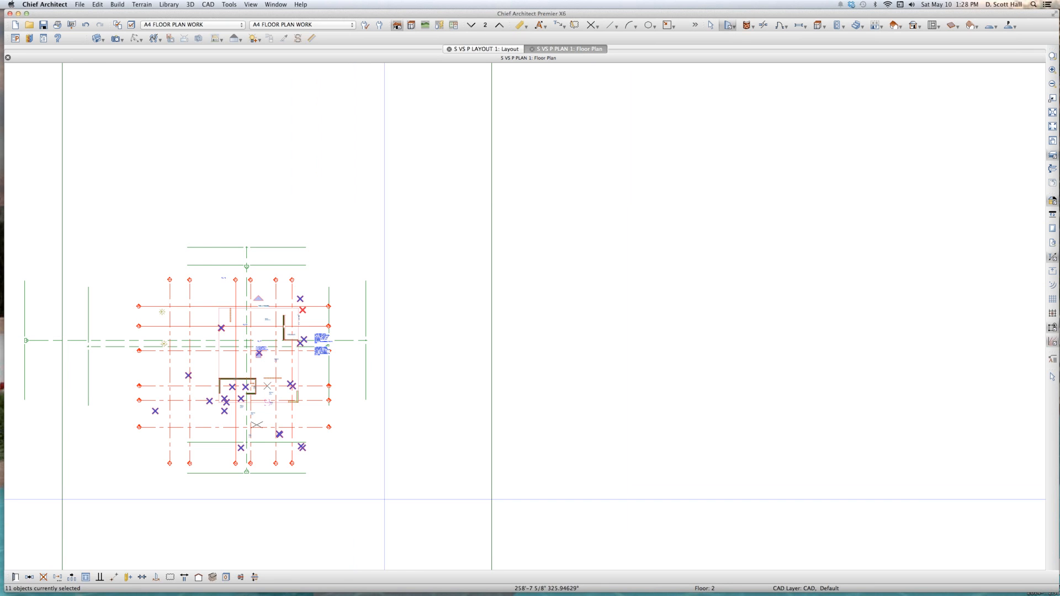
pyautogui.press('Delete')
pyautogui.press('space')
pyautogui.press('super+s')
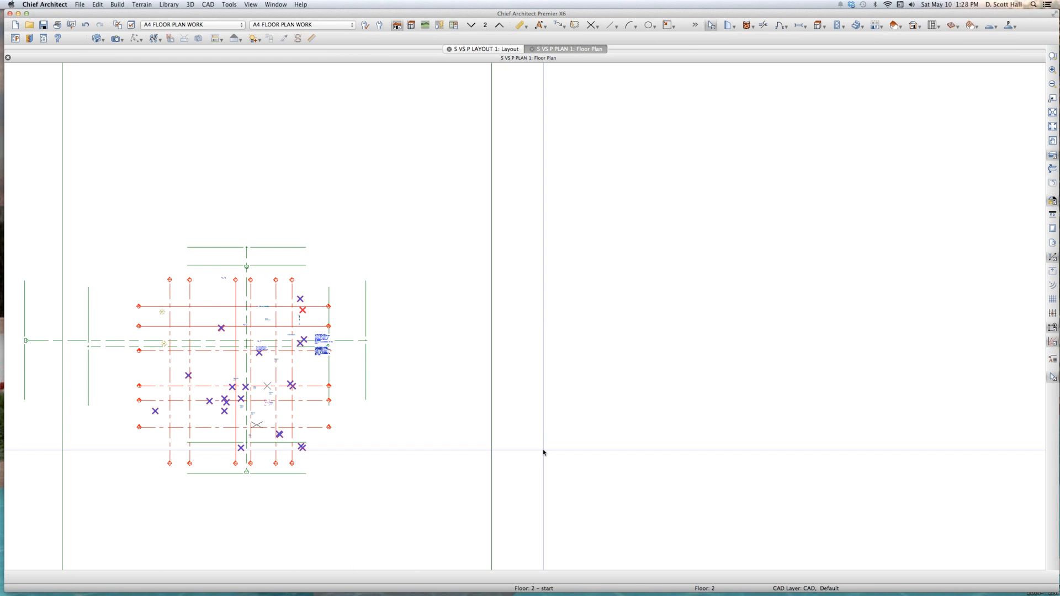
# - In a new full 3D overview, delete the back patio slab and the freestanding exterior post
pyautogui.hotkey('shift', 'o')
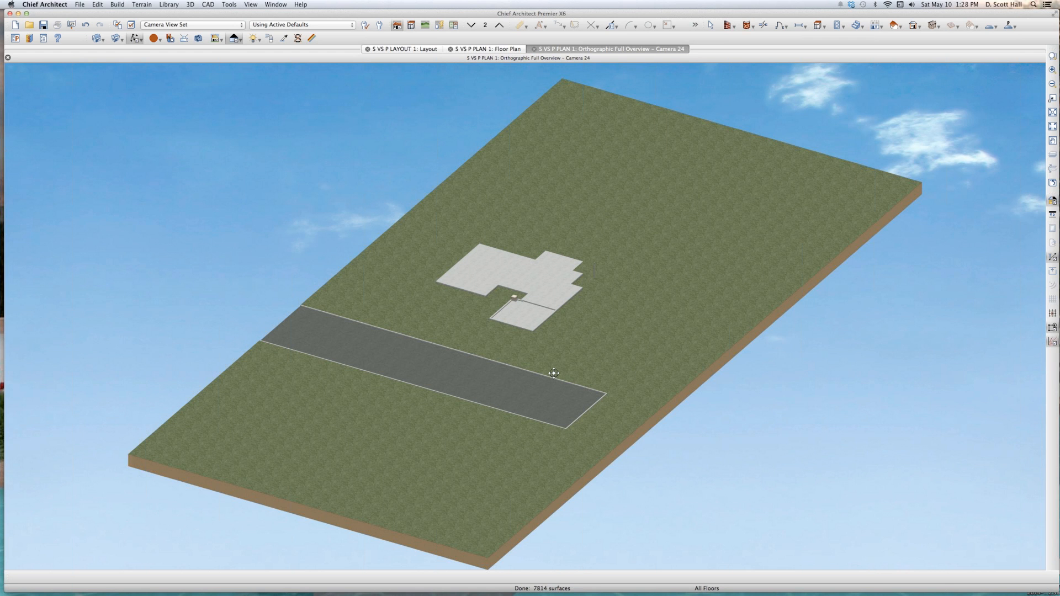
pyautogui.moveTo(541, 329)
pyautogui.mouseDown()
pyautogui.moveTo(553, 353)
pyautogui.moveTo(534, 227)
pyautogui.moveTo(547, 402)
pyautogui.moveTo(523, 327)
pyautogui.mouseUp()
pyautogui.scroll(3, 536, 360)
pyautogui.scroll(4, 523, 327)
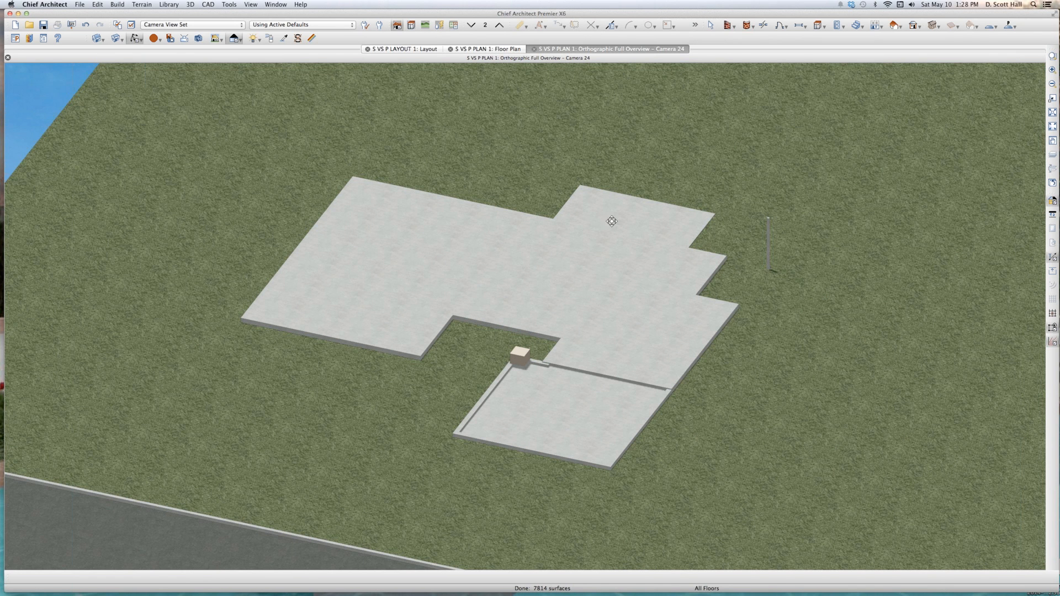
pyautogui.press('space')
pyautogui.click(633, 209)
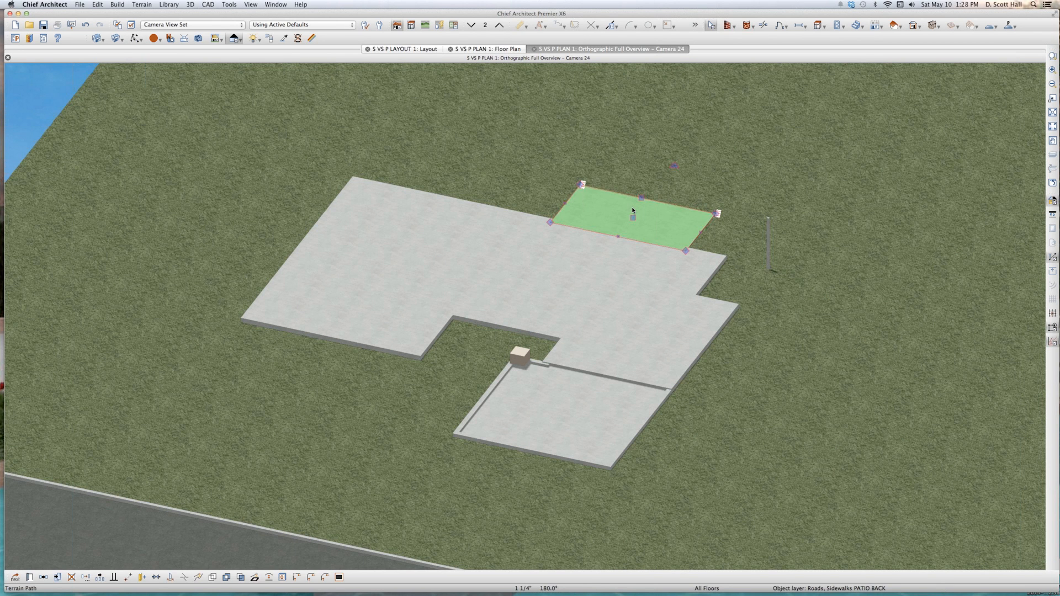
pyautogui.press('Delete')
pyautogui.click(768, 241)
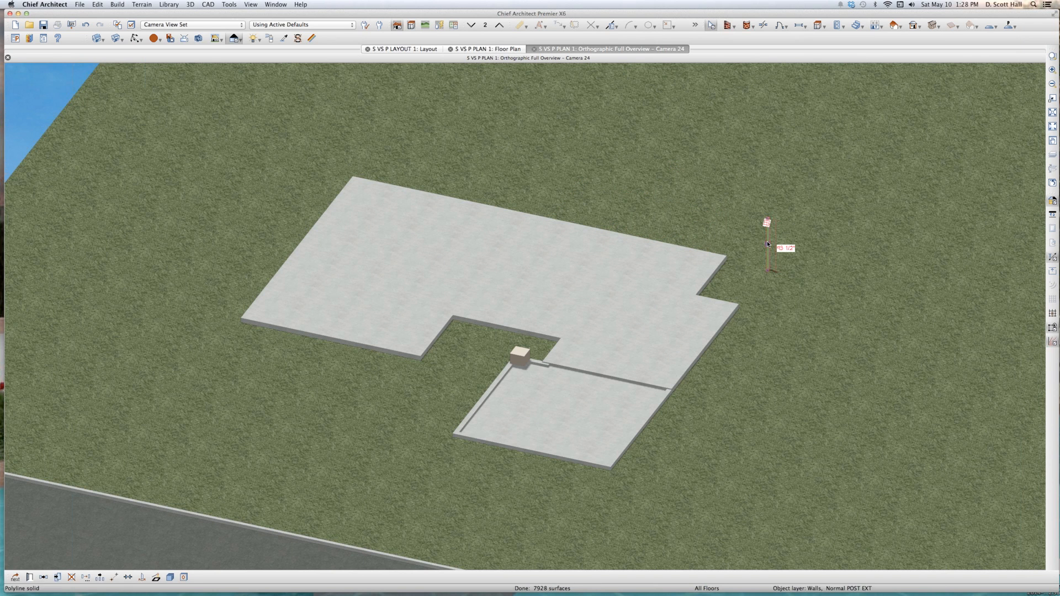
pyautogui.press('Delete')
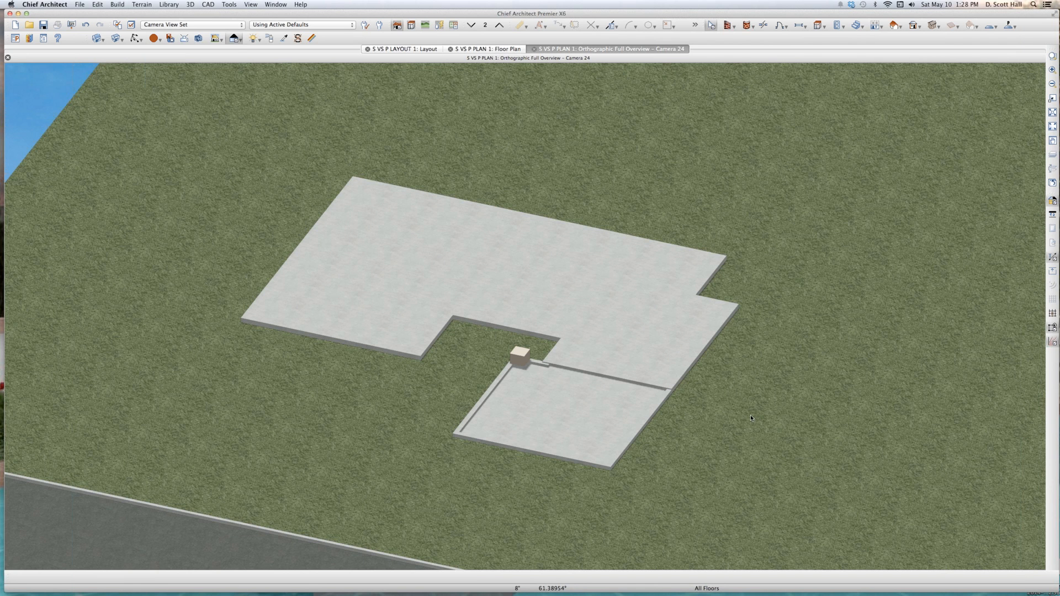
# - Close the 3D overview, save the plan, and close both the plan and the layout
pyautogui.press('super+w')
pyautogui.click(549, 336)
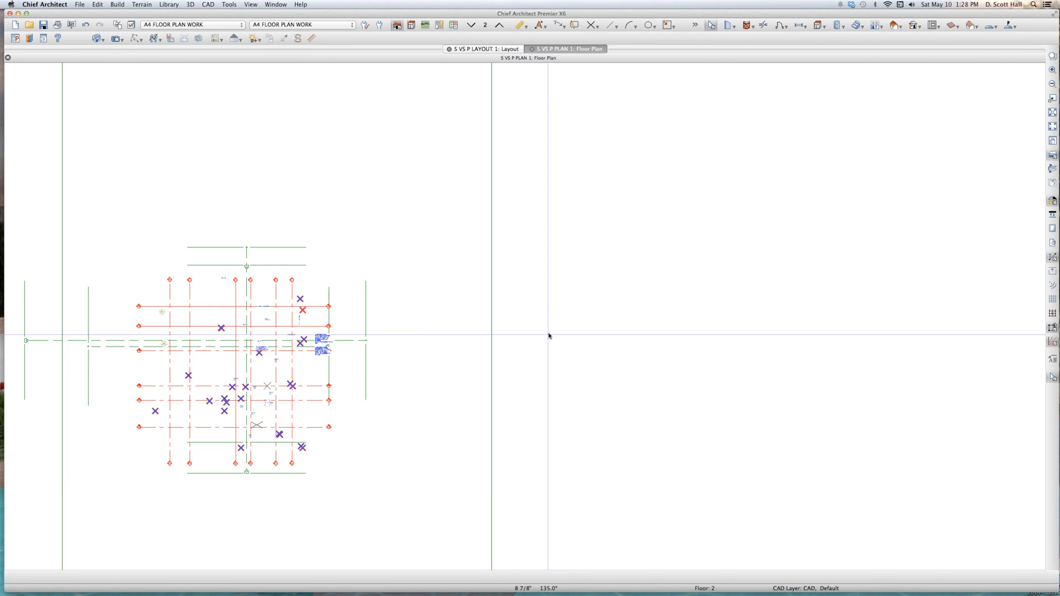
pyautogui.scroll(-2, 549, 336)
pyautogui.press('super+s')
pyautogui.press('super+w')
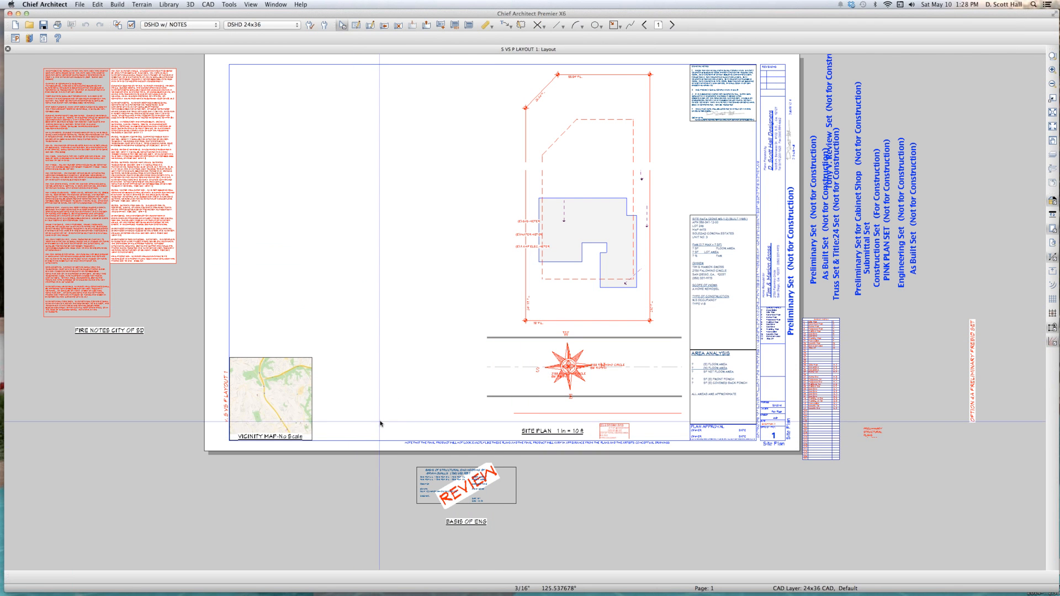
pyautogui.press('super+w')
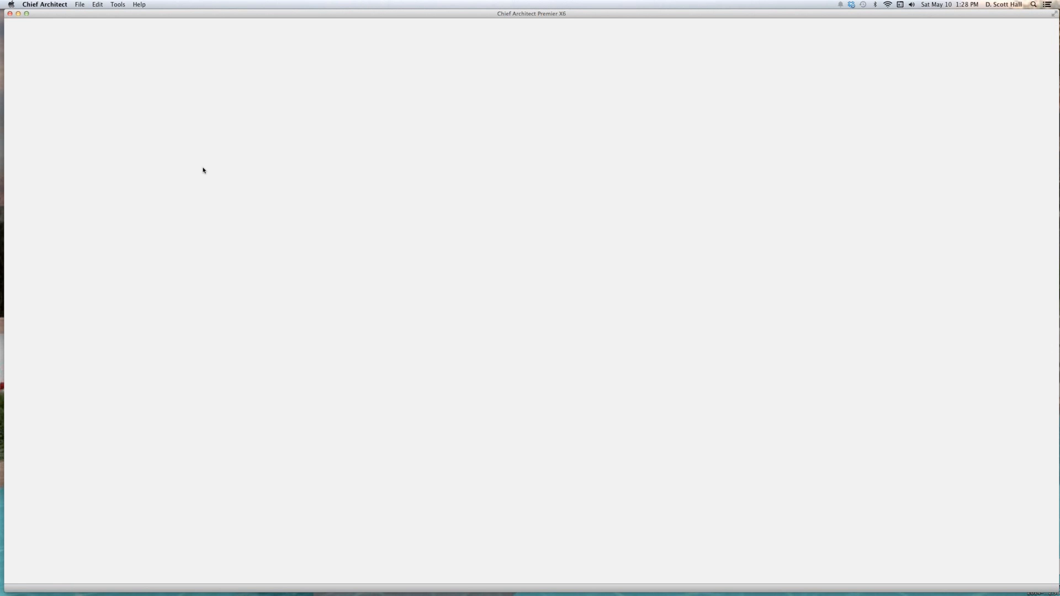
# - Reopen the recent file S VS P LAYOUT 1.layout and select the site plan's layout box on page 1
pyautogui.click(76, 4)
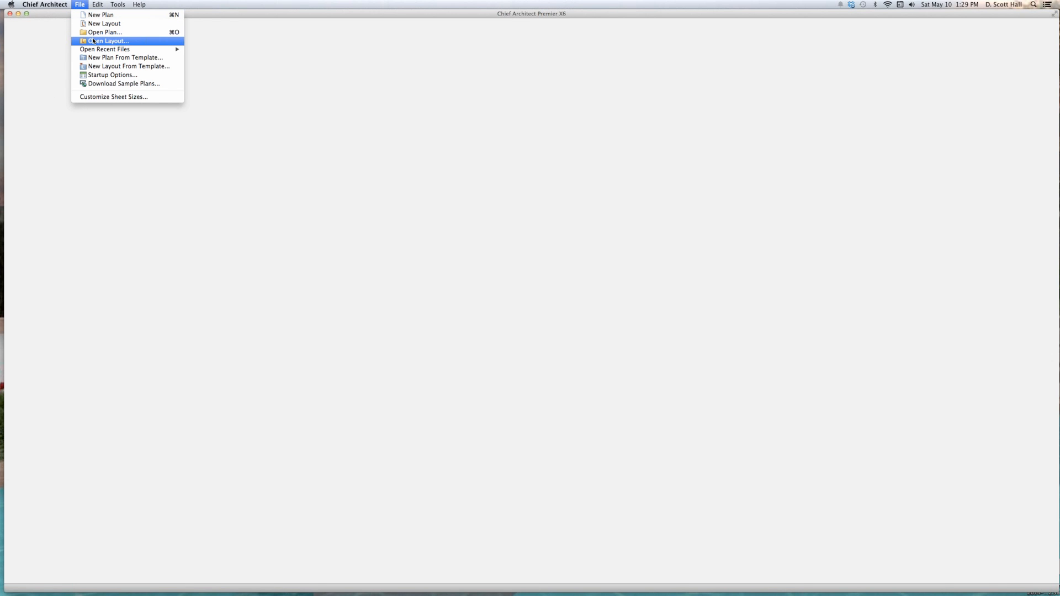
pyautogui.moveTo(97, 51)
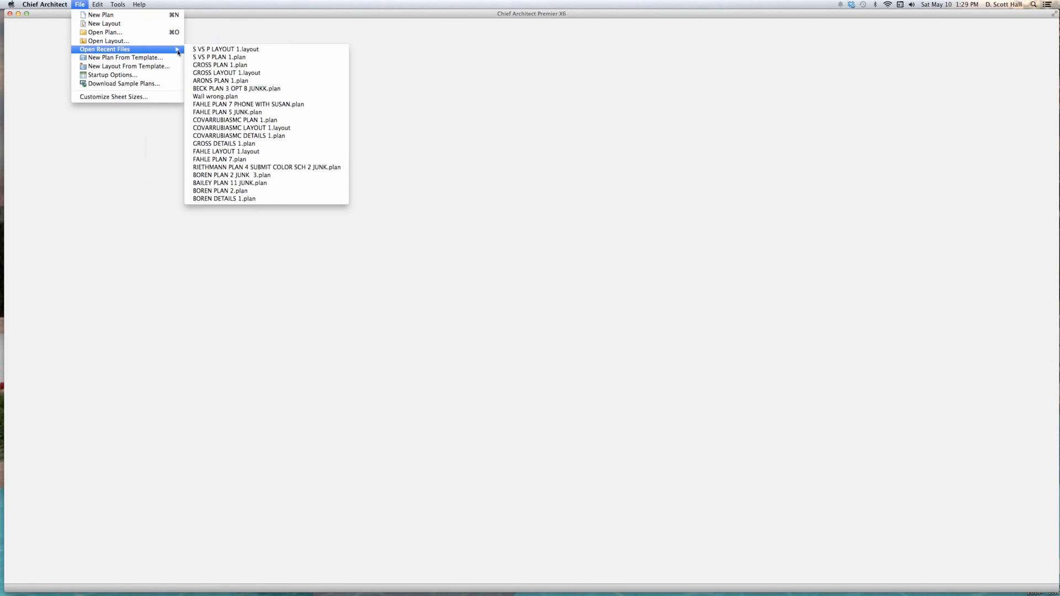
pyautogui.click(221, 50)
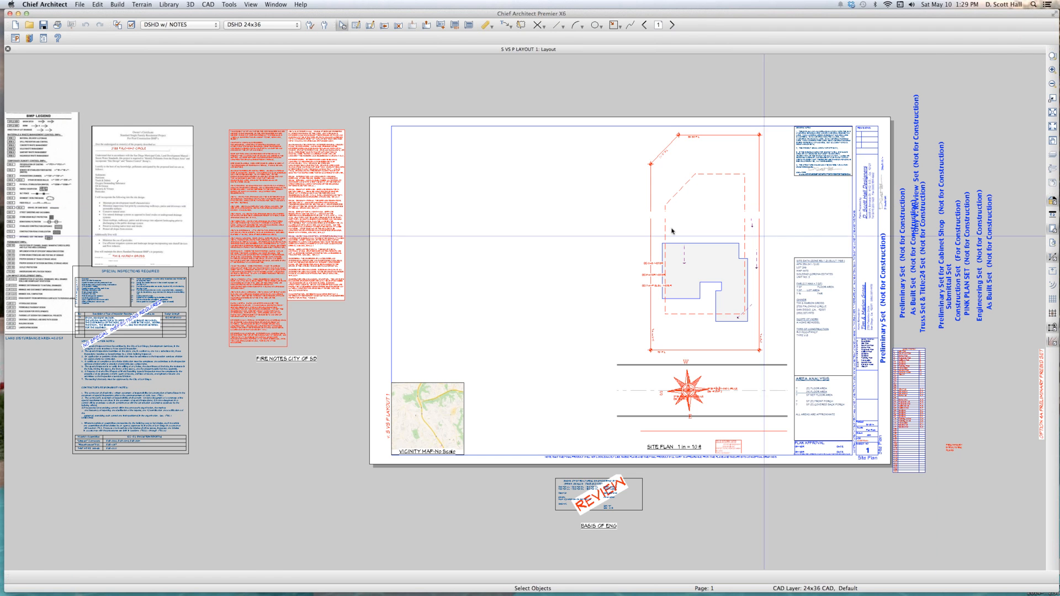
pyautogui.click(722, 313)
pyautogui.scroll(1, 722, 313)
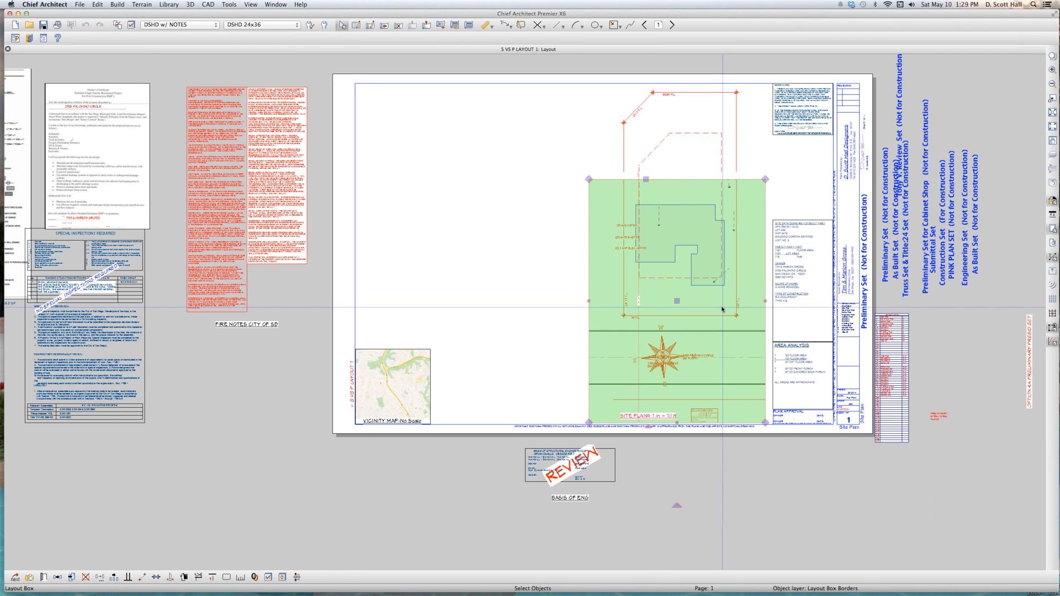
# - Deselect the site plan, browse pages 1 to 4, and examine the elevation and roof plan layout boxes on page 2
pyautogui.click(694, 229)
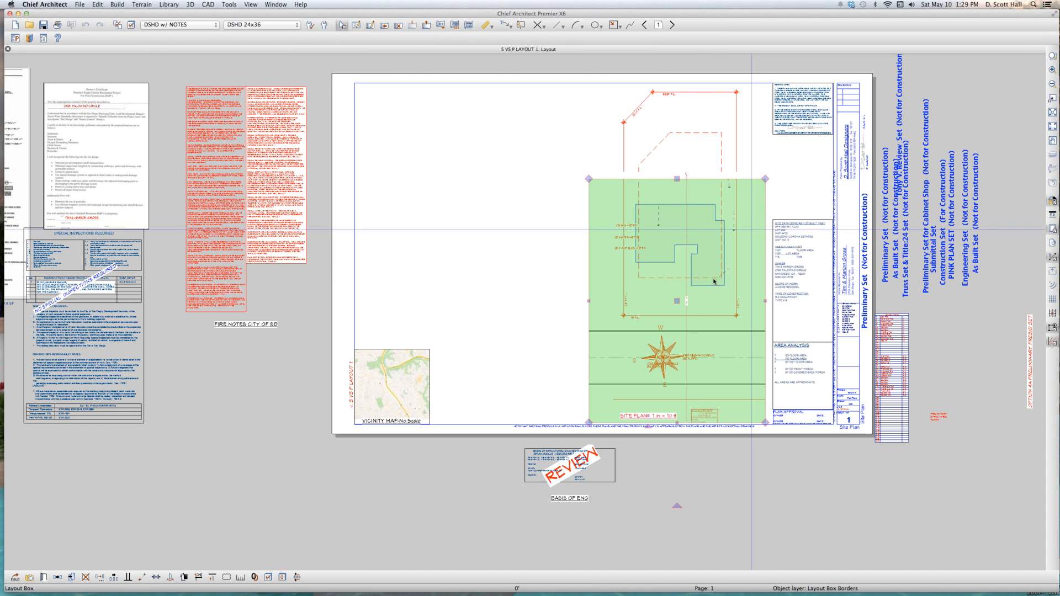
pyautogui.press('Escape')
pyautogui.press('pagedown')
pyautogui.press('pagedown')
pyautogui.press('pagedown')
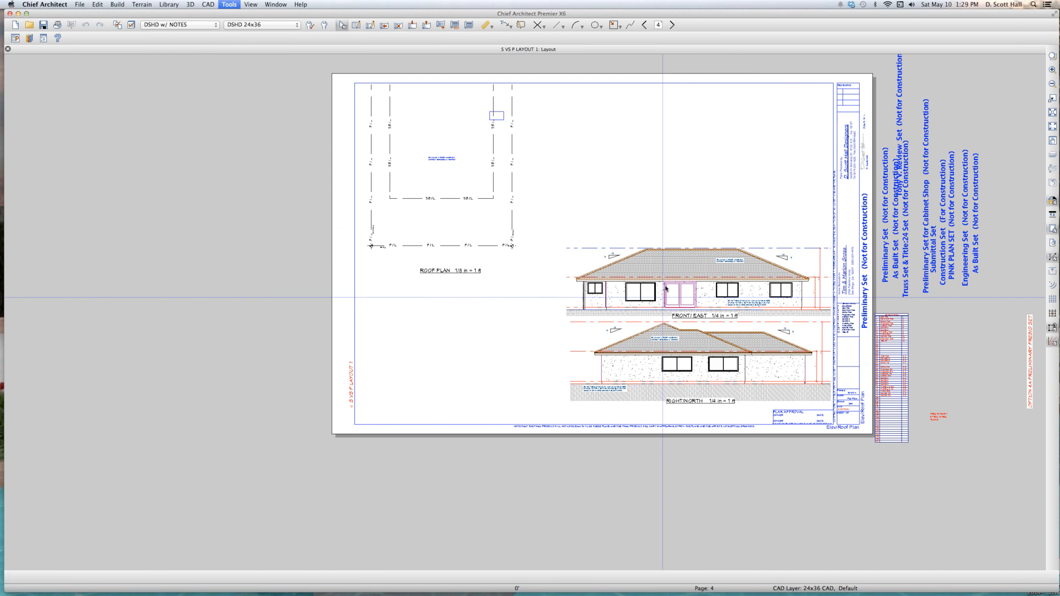
pyautogui.press('pageup')
pyautogui.press('pageup')
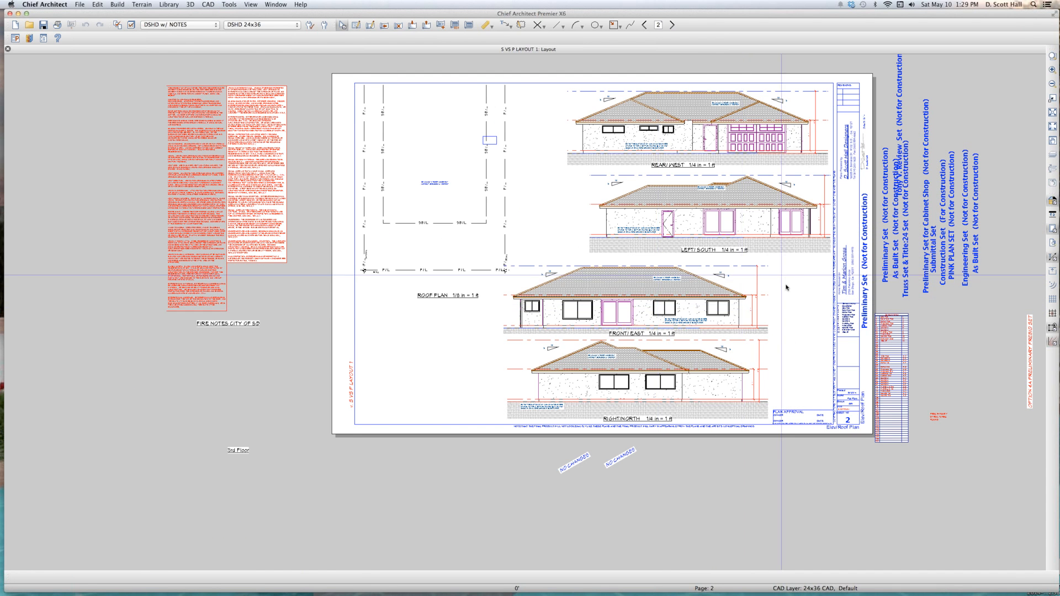
pyautogui.scroll(-1, 789, 284)
pyautogui.scroll(1, 789, 284)
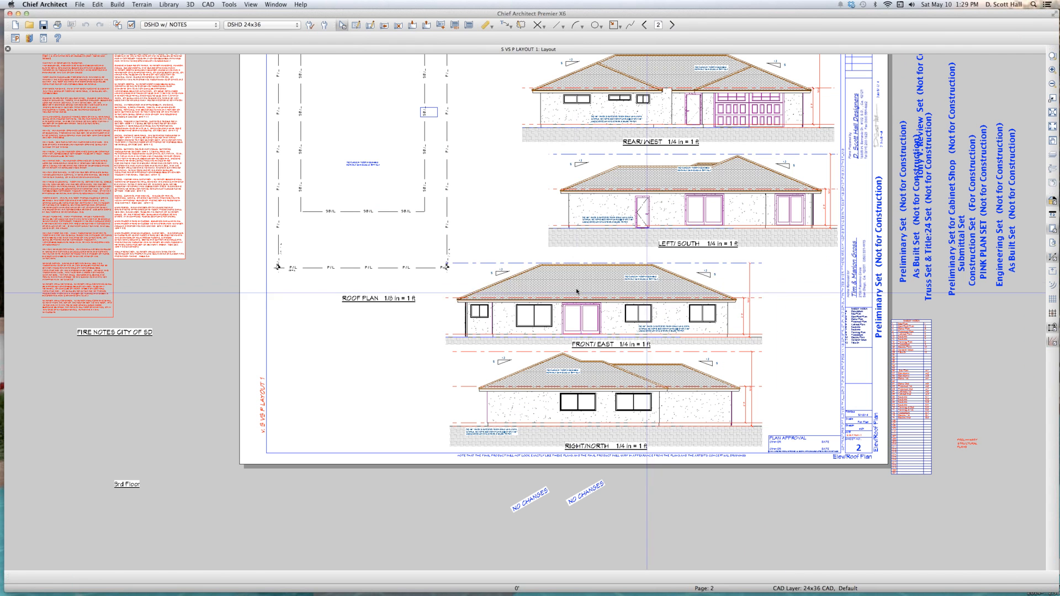
pyautogui.click(577, 291)
pyautogui.click(653, 104)
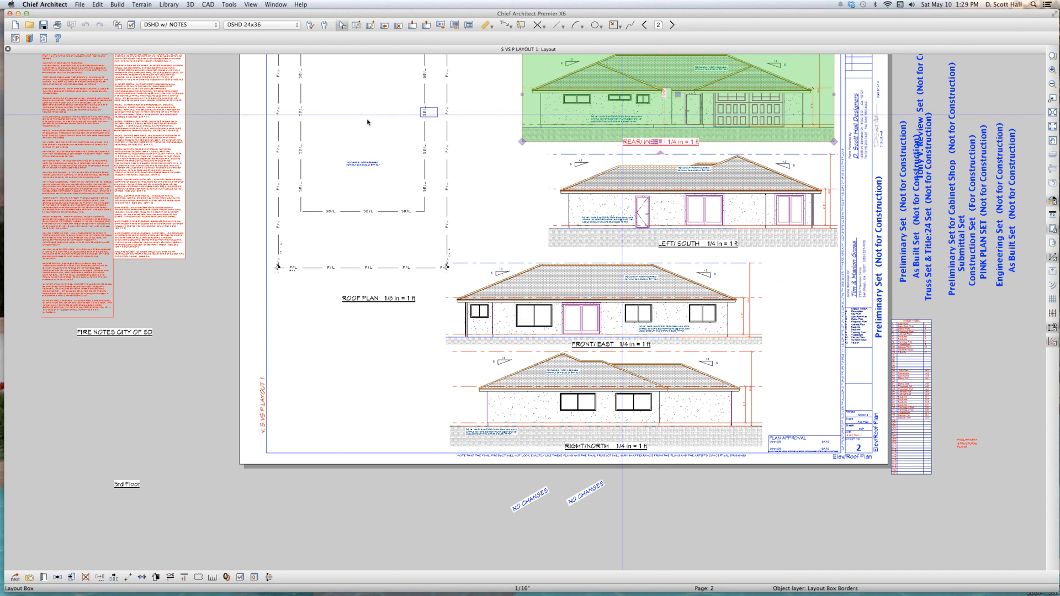
pyautogui.click(391, 231)
# - Examine the demo plan sheet on page 4, selecting its side detail and area analysis boxes for inspection
pyautogui.press('pagedown')
pyautogui.press('pagedown')
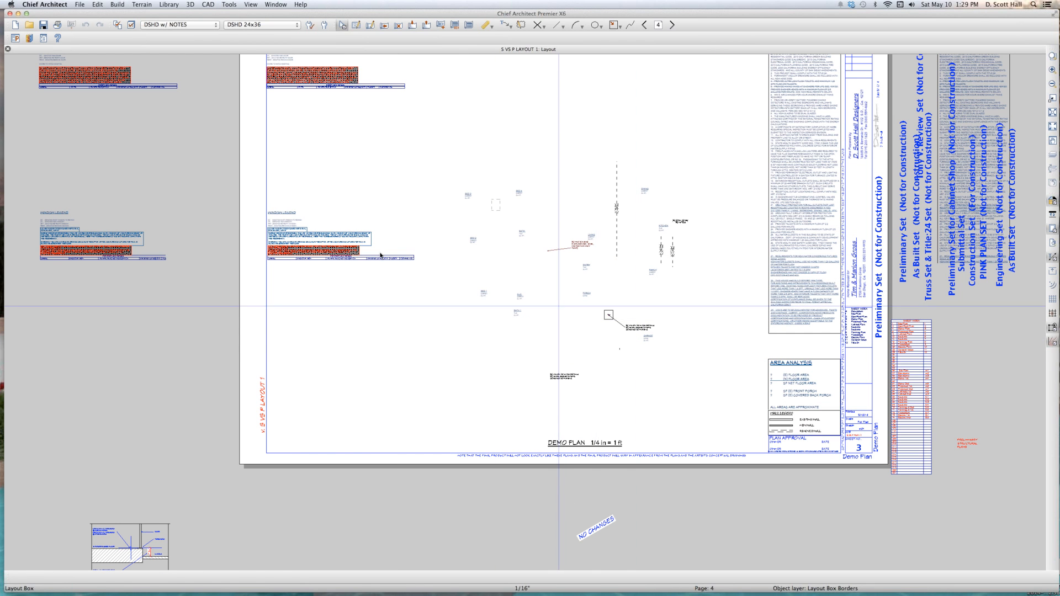
pyautogui.click(354, 232)
pyautogui.click(305, 81)
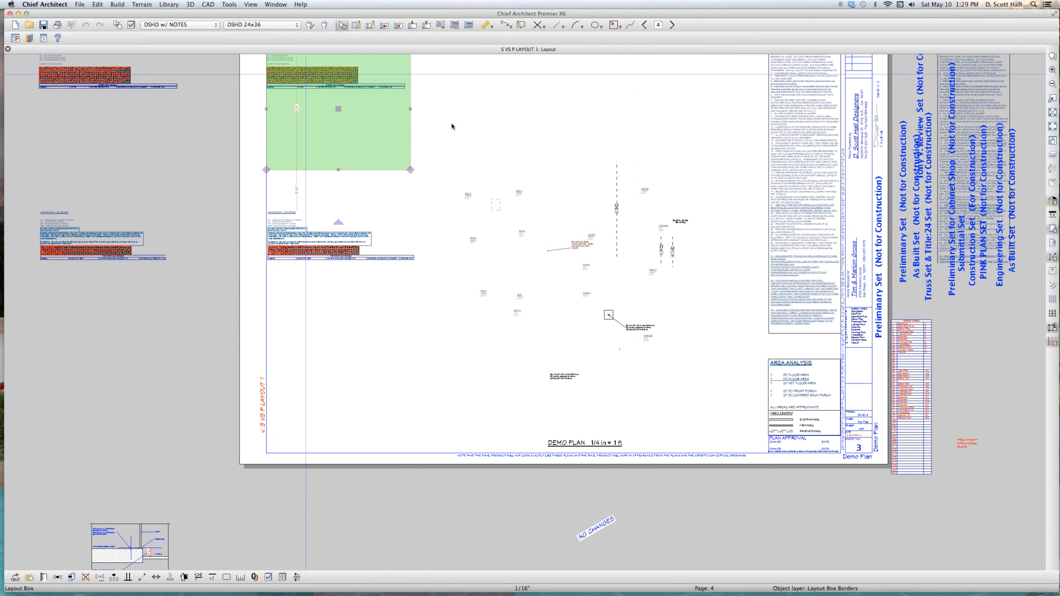
pyautogui.click(800, 144)
pyautogui.click(779, 421)
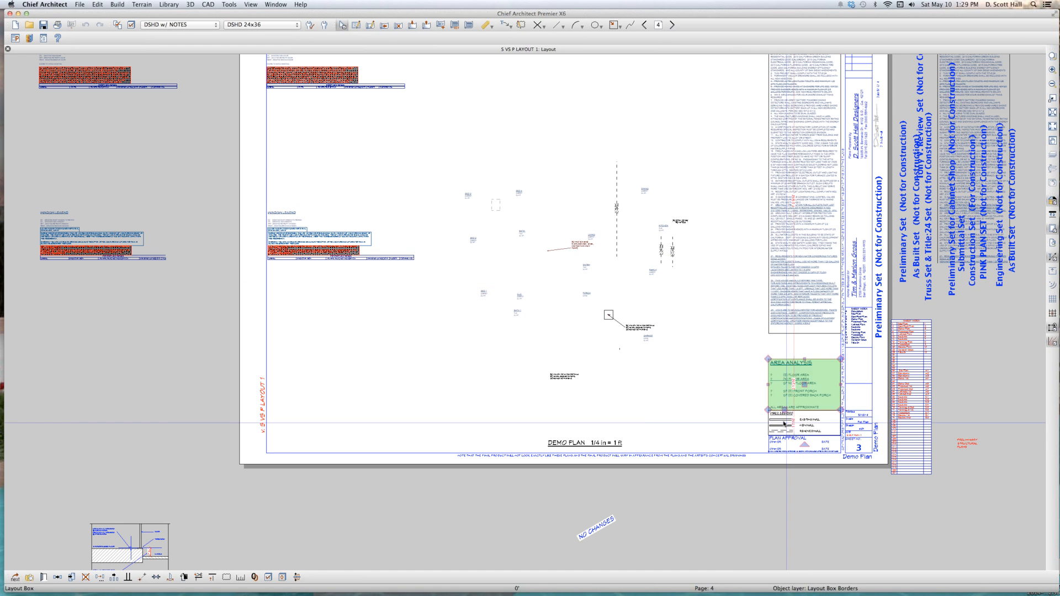
# - Page through the proposed plan sheets to page 12 and inspect the X4 section's layout box on the sections sheet
pyautogui.press('pagedown')
pyautogui.press('pagedown')
pyautogui.press('pagedown')
pyautogui.press('pagedown')
pyautogui.press('pagedown')
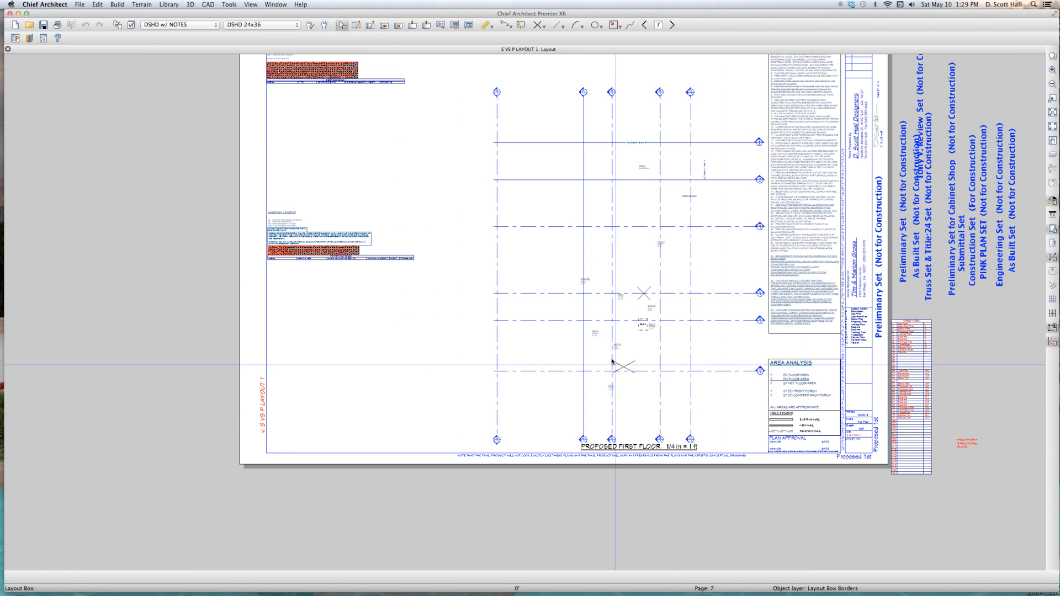
pyautogui.press('pagedown')
pyautogui.press('pagedown')
pyautogui.press('pagedown')
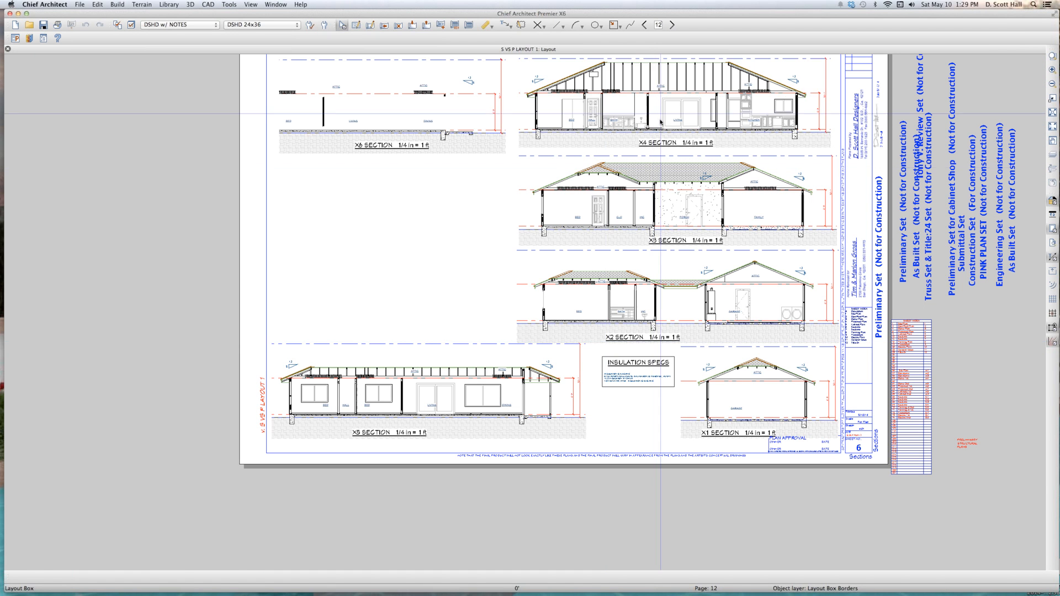
pyautogui.click(662, 113)
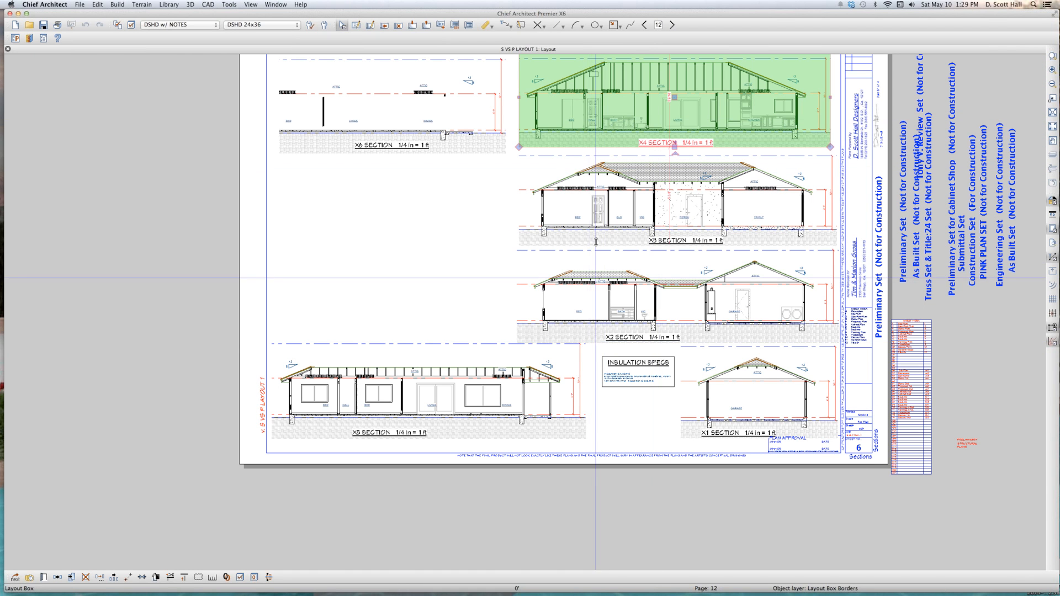
pyautogui.click(596, 279)
pyautogui.press('Escape')
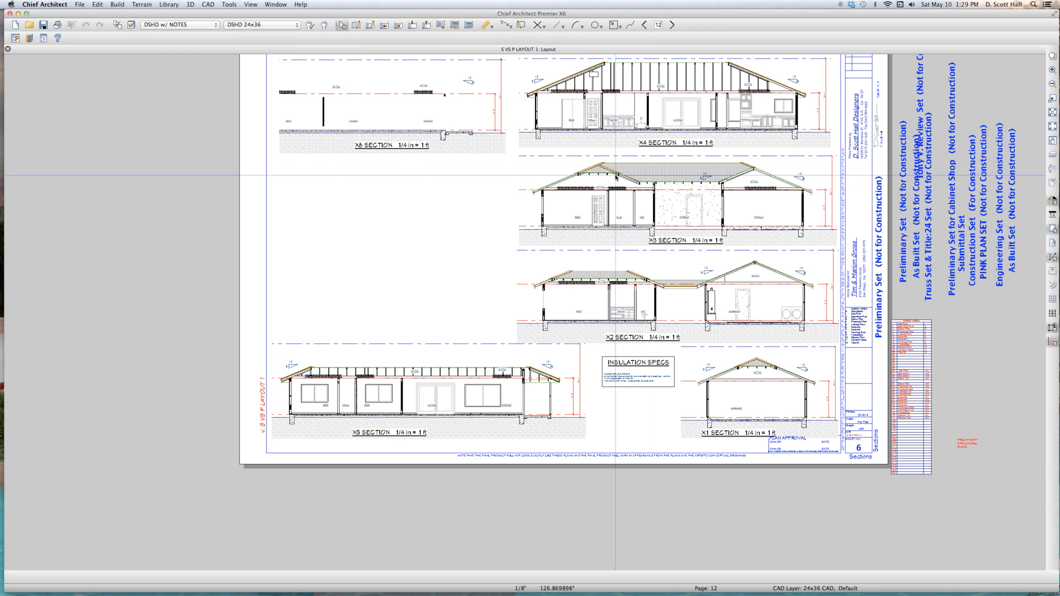
# - Return to page 4, advance to the proposed plan on page 6, and open its linked floor plan view
pyautogui.press('super+g')
pyautogui.write('4')
pyautogui.press('Return')
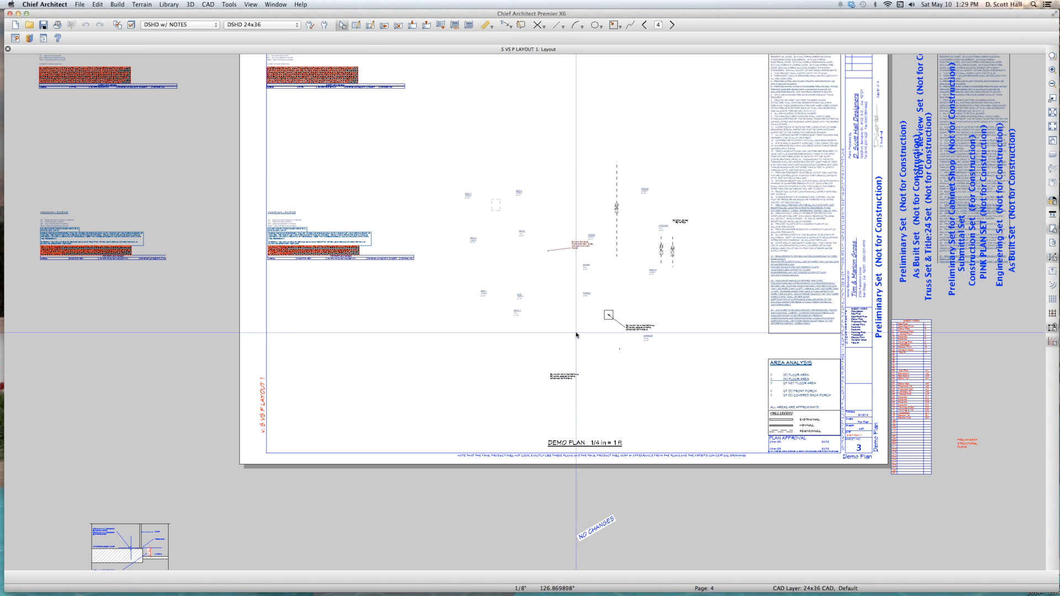
pyautogui.press('pagedown')
pyautogui.press('pagedown')
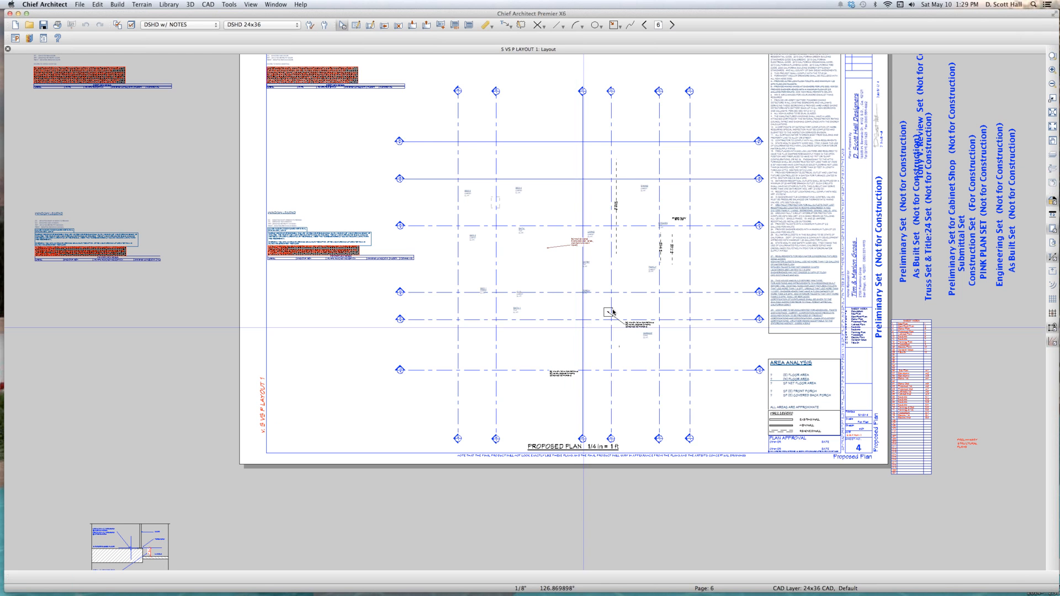
pyautogui.doubleClick(613, 310)
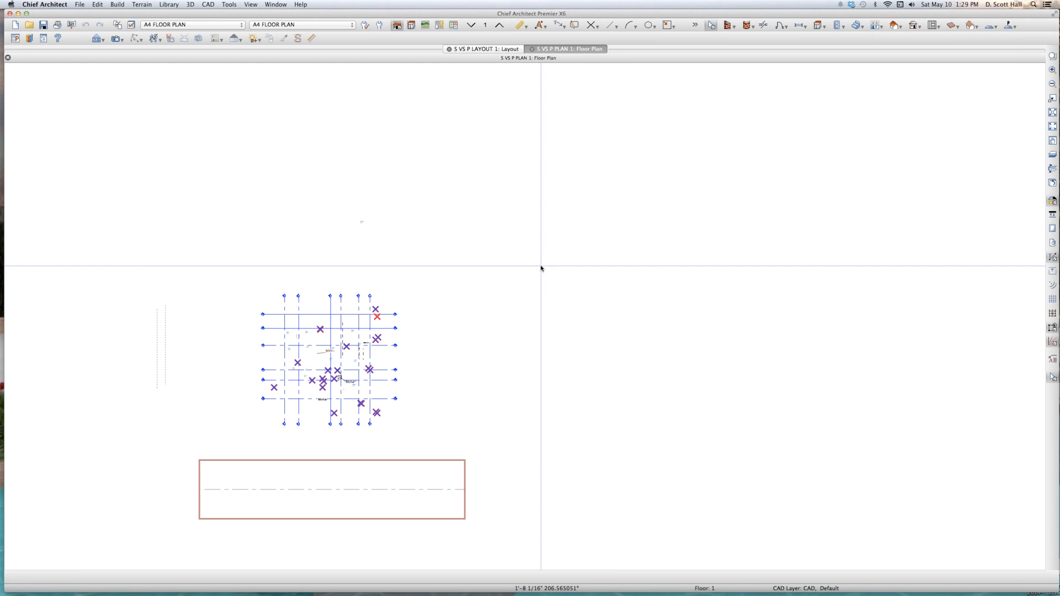
# - Turn on display of the CAD, SITE BLDG layer in the A4 FLOOR PLAN layer set
pyautogui.write('lcad')
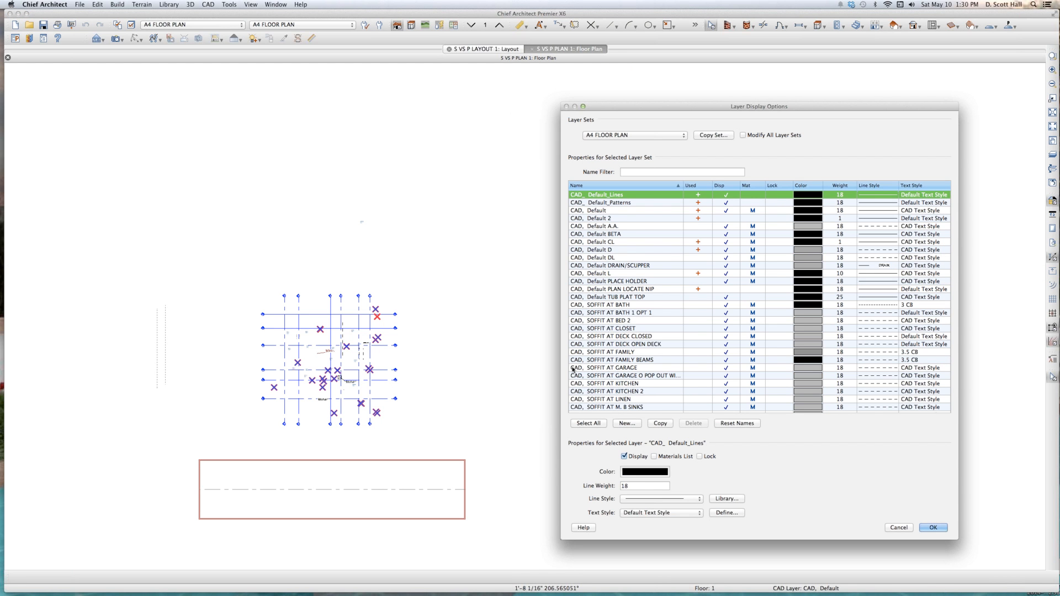
pyautogui.scroll(-10, 573, 369)
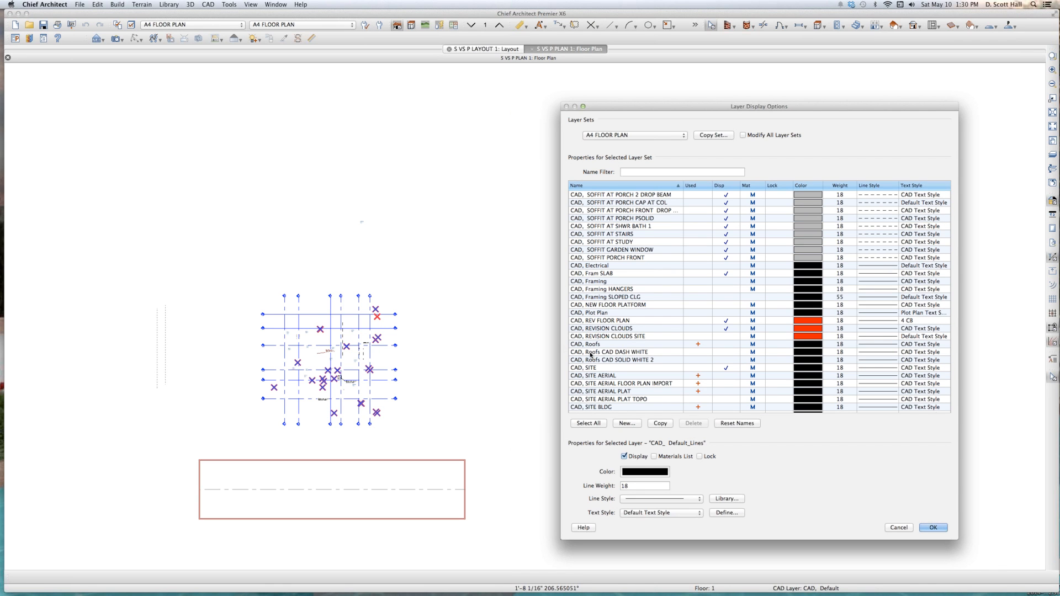
pyautogui.scroll(-5, 602, 348)
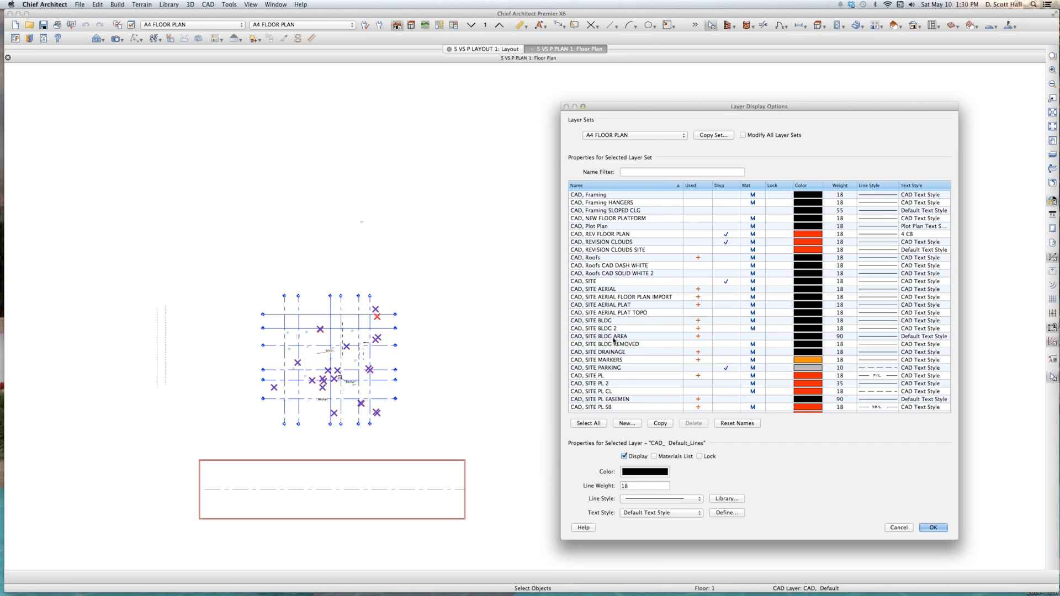
pyautogui.click(728, 322)
pyautogui.press('Return')
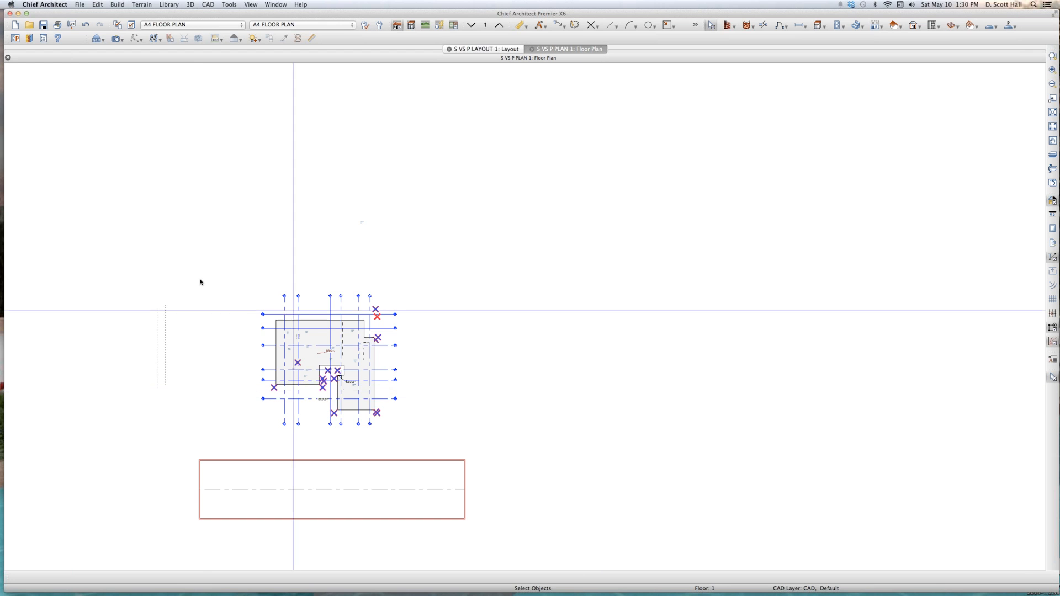
pyautogui.scroll(1, 201, 282)
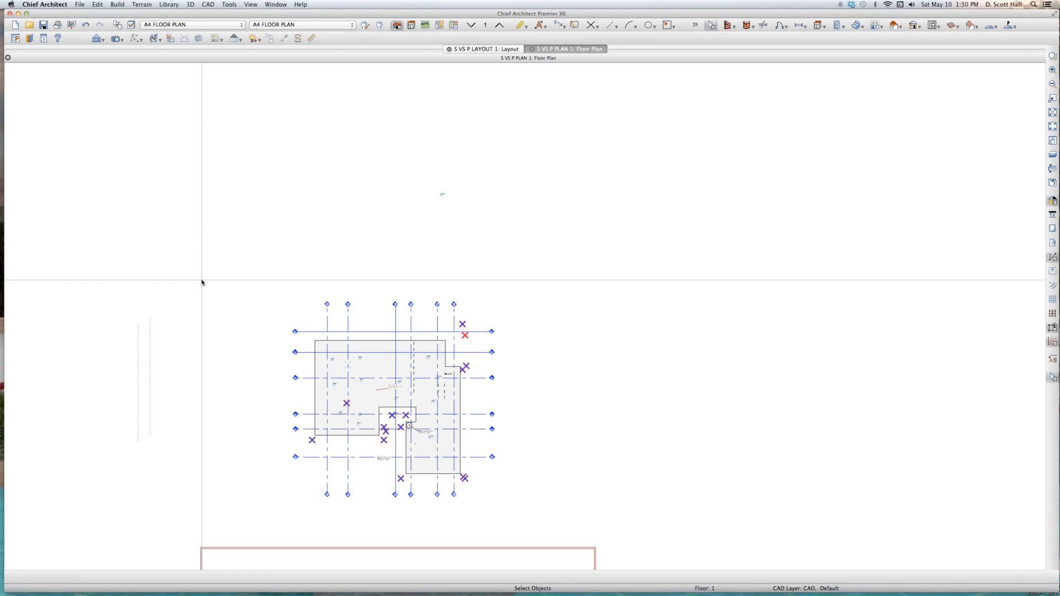
# - Save and close the plan, and save and close the layout
pyautogui.press('super+s')
pyautogui.press('super+s')
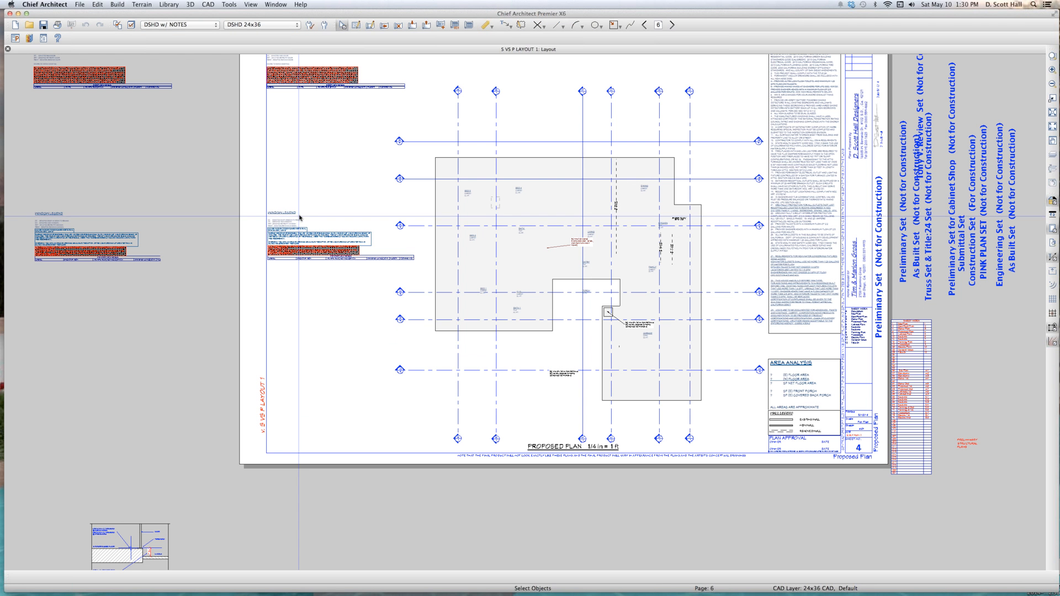
pyautogui.press('super+s')
pyautogui.press('super+w')
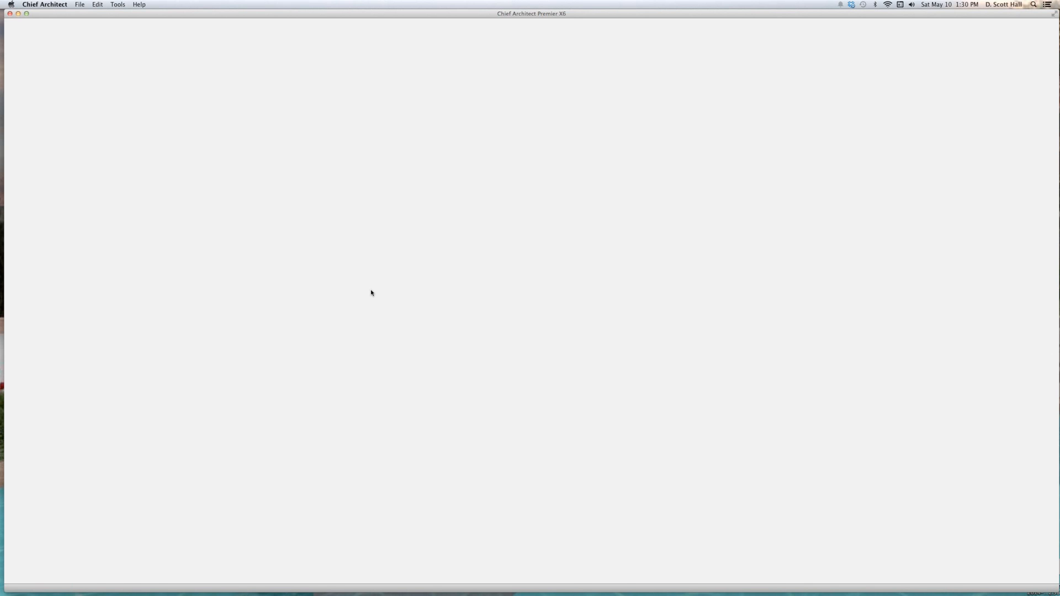
# - Reopen the recent file S VS P LAYOUT 1.layout and select the proposed plan's layout box on page 6
pyautogui.click(79, 4)
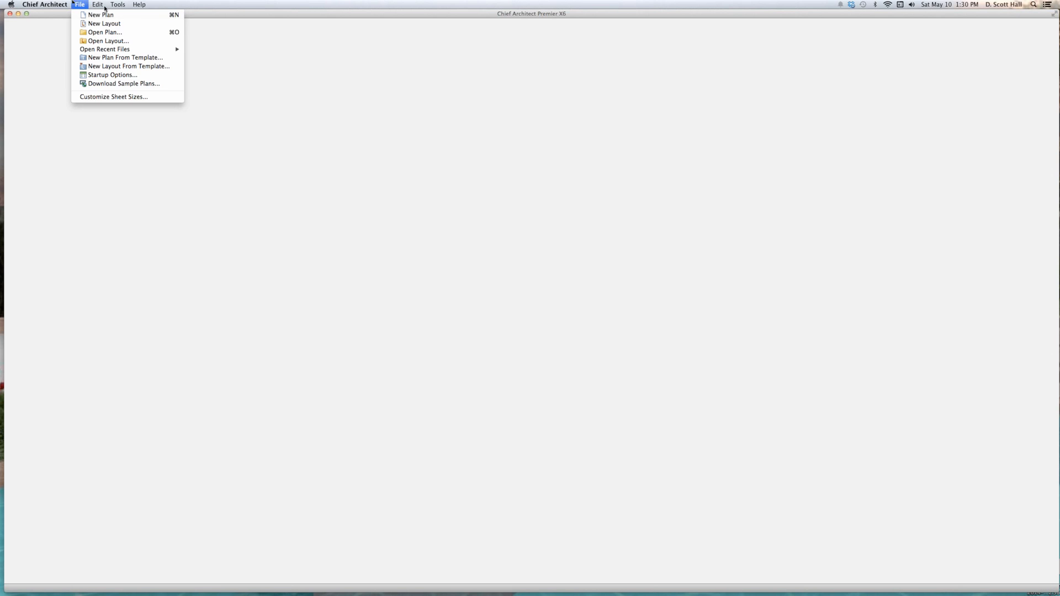
pyautogui.moveTo(98, 49)
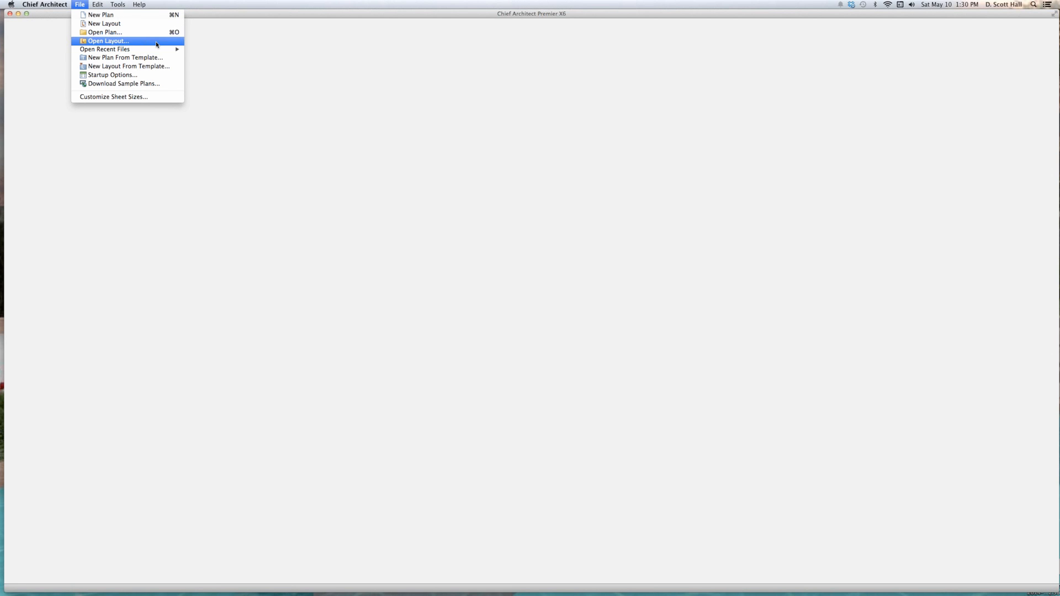
pyautogui.moveTo(153, 50)
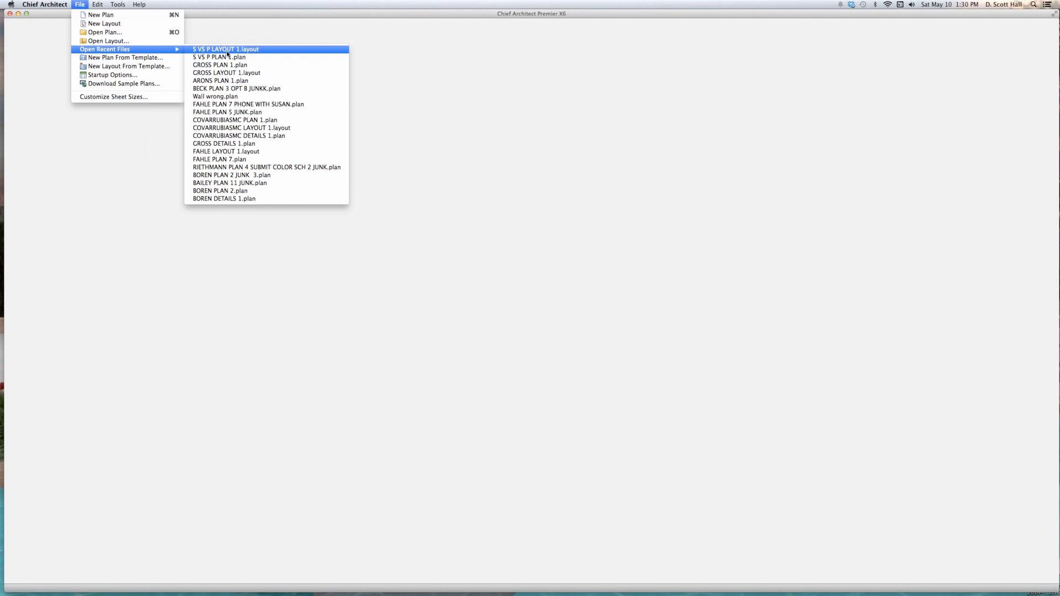
pyautogui.click(226, 50)
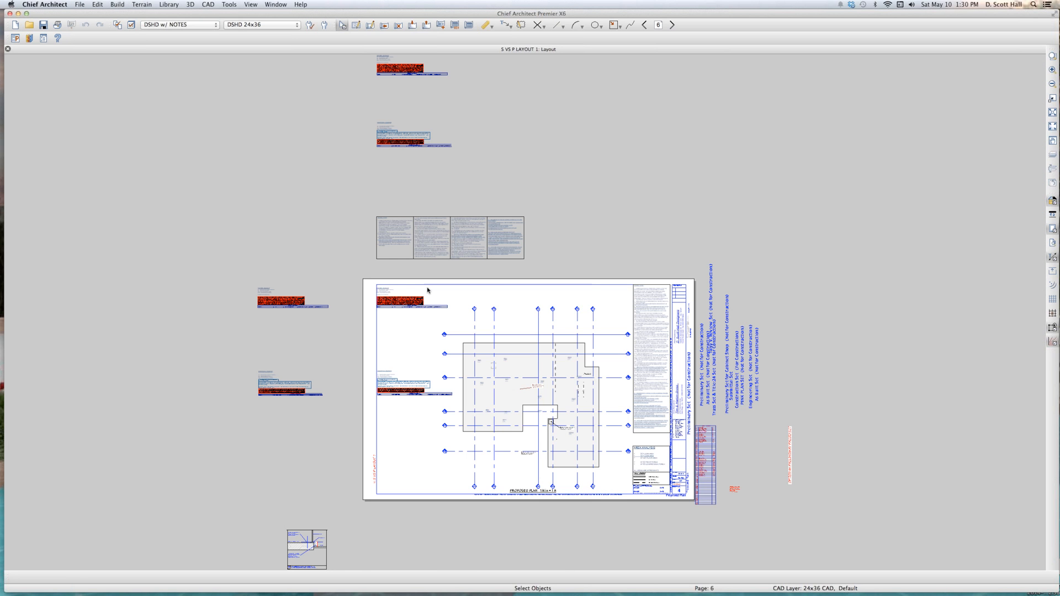
pyautogui.click(589, 215)
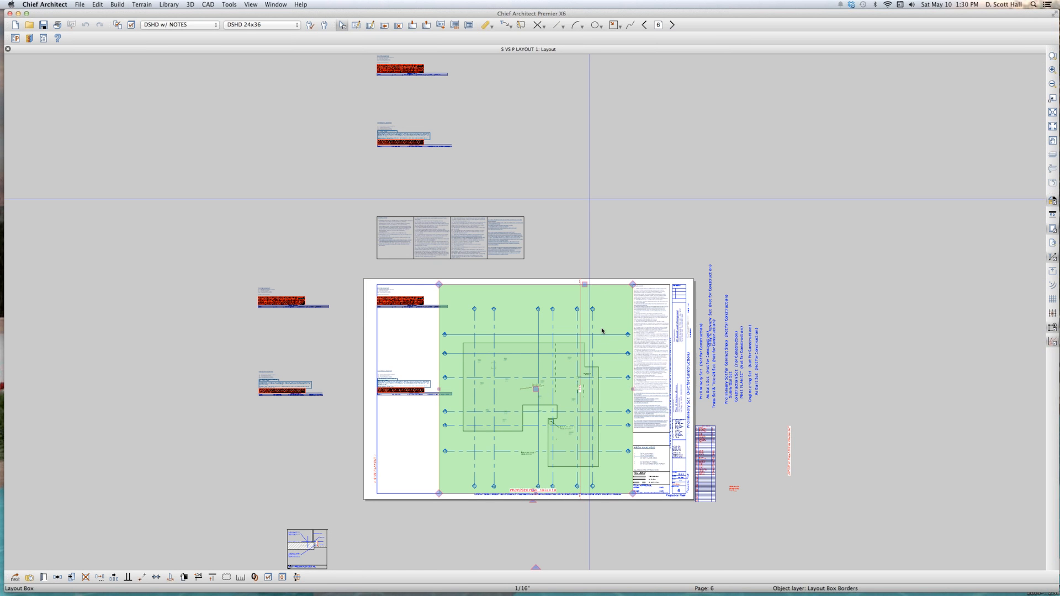
# - Save a copy of the layout in the 8888 folder as S VS P LAYOUT TEMPLATE 1
pyautogui.click(80, 4)
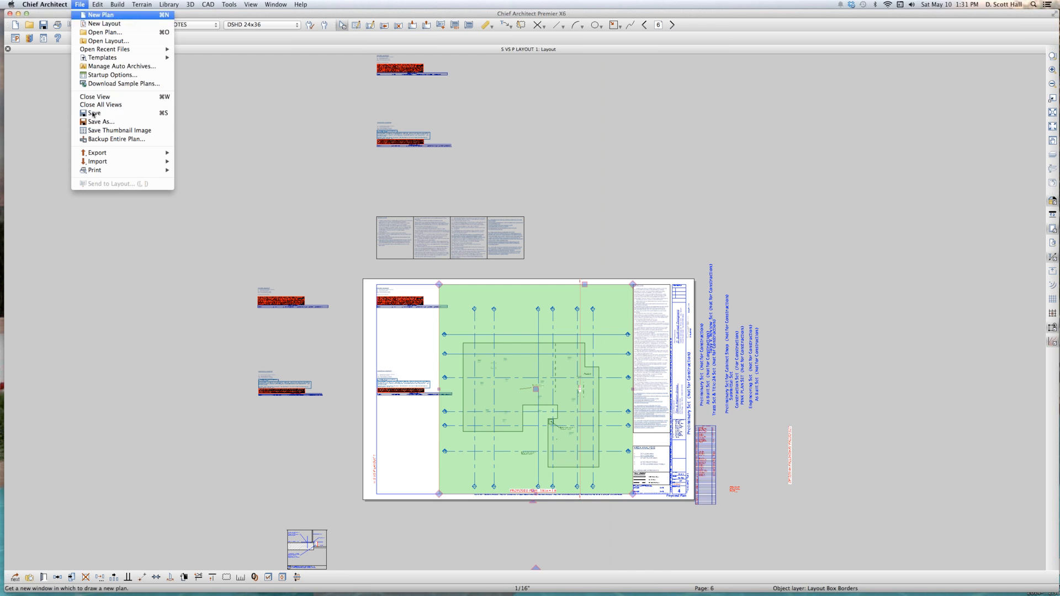
pyautogui.click(127, 120)
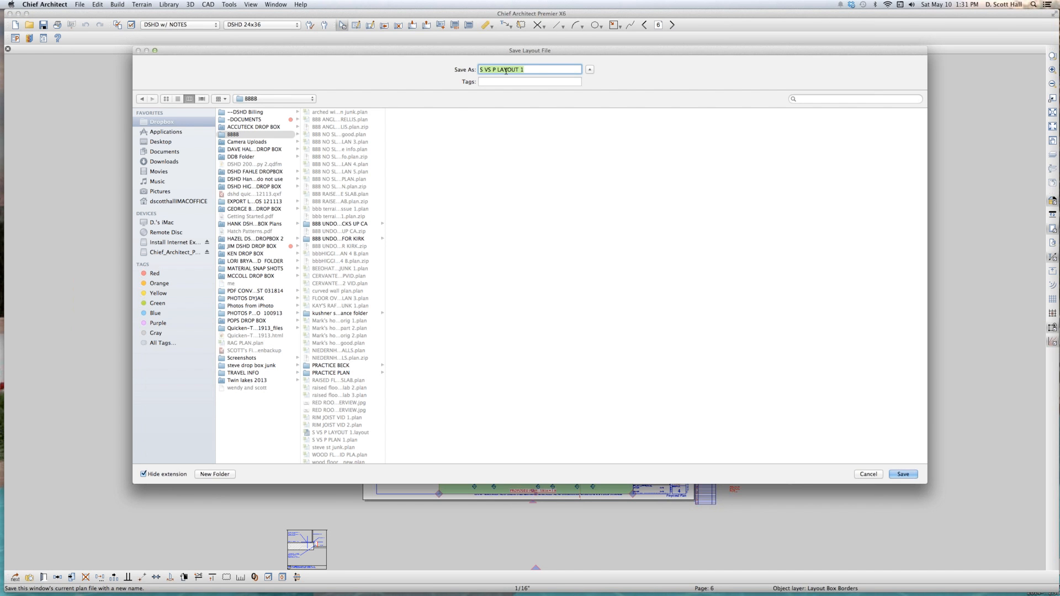
pyautogui.click(534, 68)
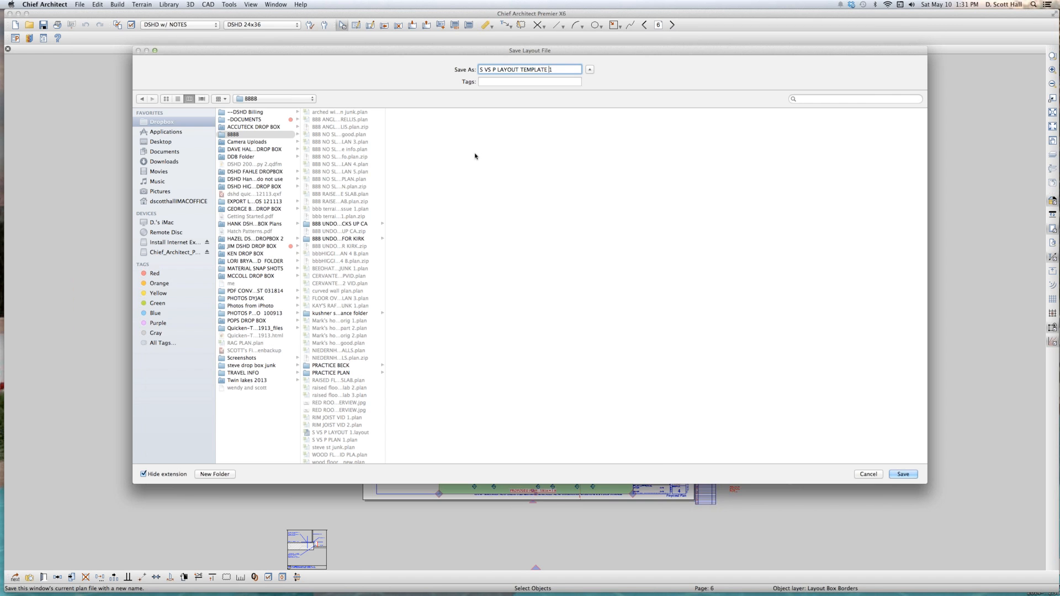
pyautogui.press('Return')
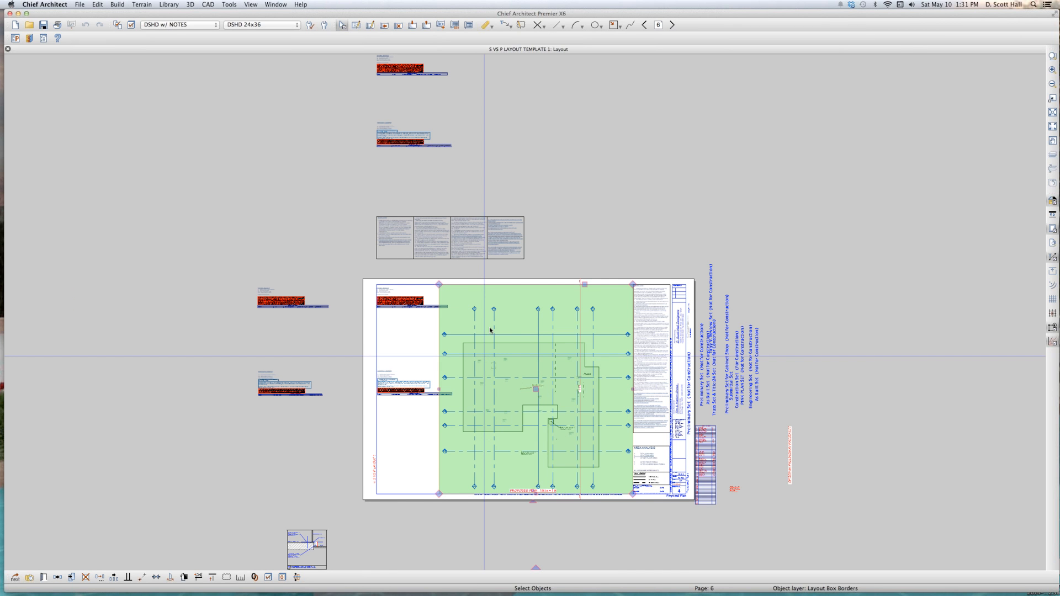
# - Save another copy of the layout in the 8888 folder, named with the sample client's surname followed by LAYOUT 1
pyautogui.click(79, 5)
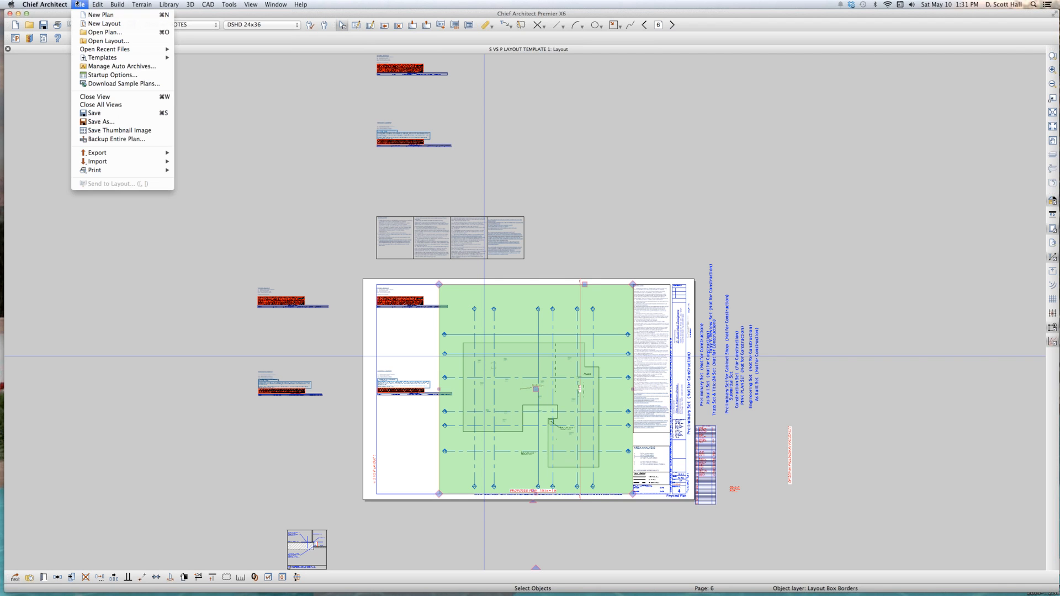
pyautogui.click(96, 122)
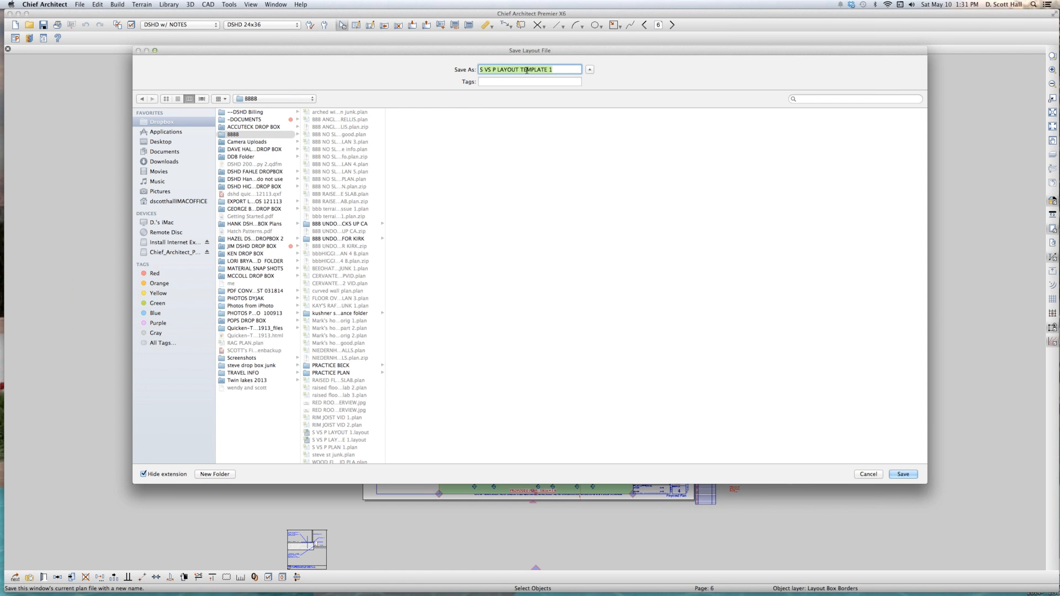
pyautogui.doubleClick(527, 70)
pyautogui.press('BackSpace')
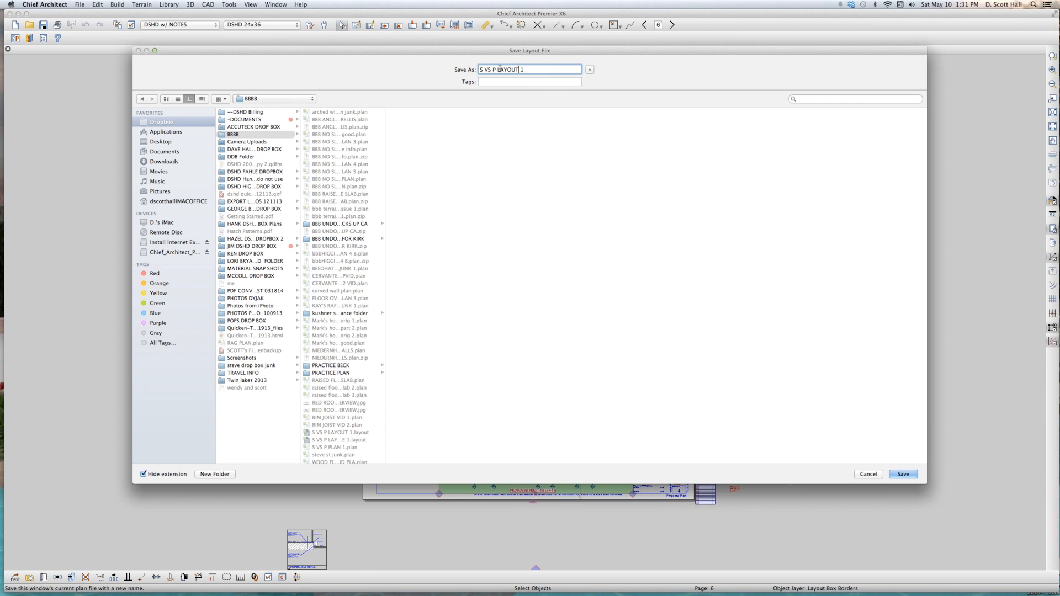
pyautogui.moveTo(496, 69); pyautogui.dragTo(449, 71)
pyautogui.write('JONES')
pyautogui.press('Return')
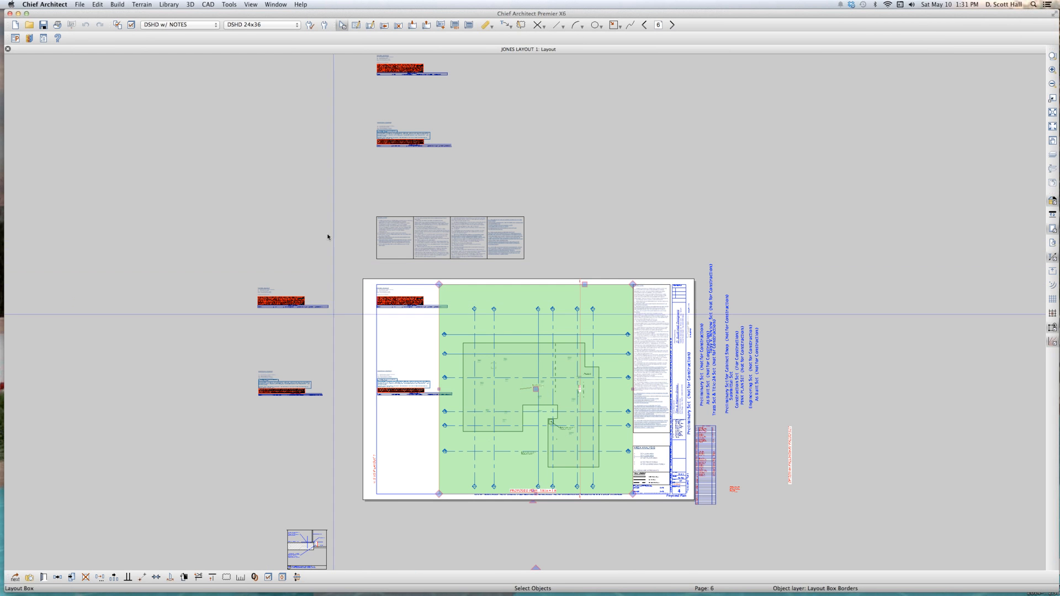
# - Open the plan linked to the proposed plan's layout box and save a copy in the 8888 folder, named with the sample client's surname followed by PLAN 1
pyautogui.click(525, 457)
pyautogui.click(513, 366)
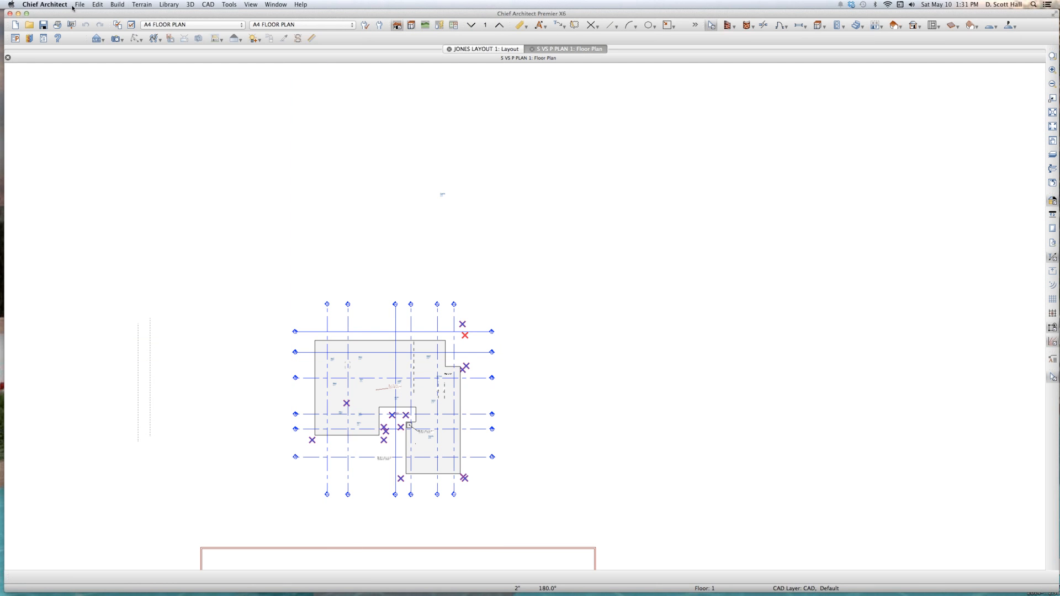
pyautogui.click(84, 3)
pyautogui.click(107, 121)
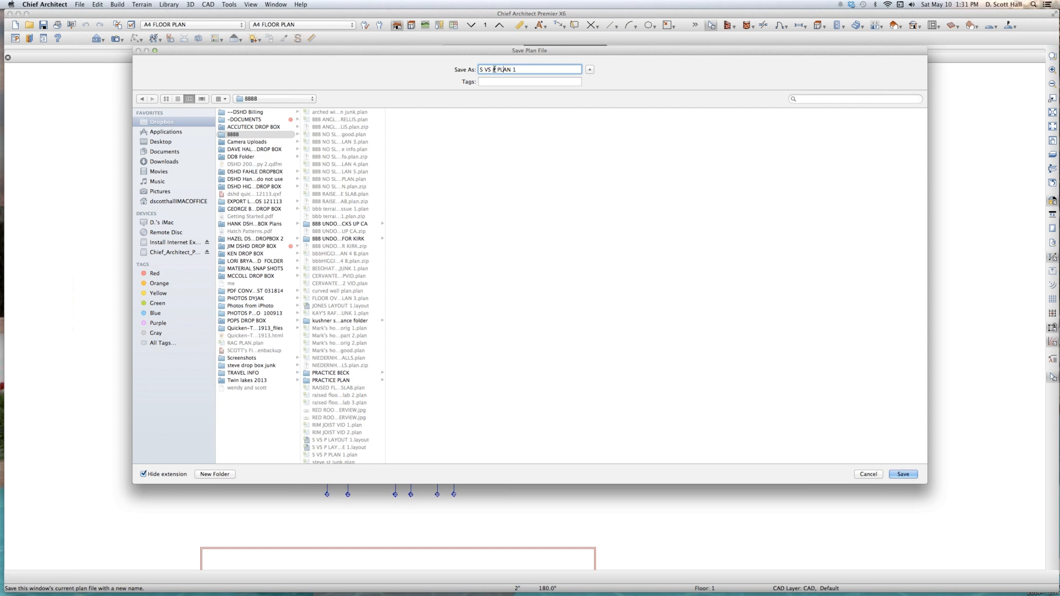
pyautogui.write('JONE')
pyautogui.press('Return')
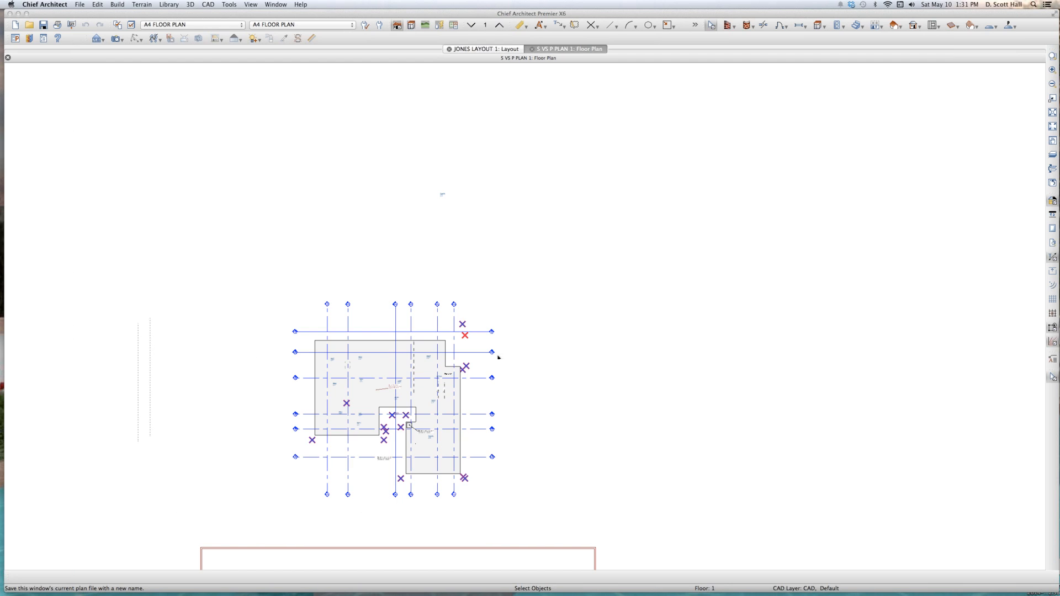
# - Relink the client's layout from S VS P PLAN 1 to the client's newly saved PLAN 1 in the 8888 folder through the referenced plan files
pyautogui.click(488, 49)
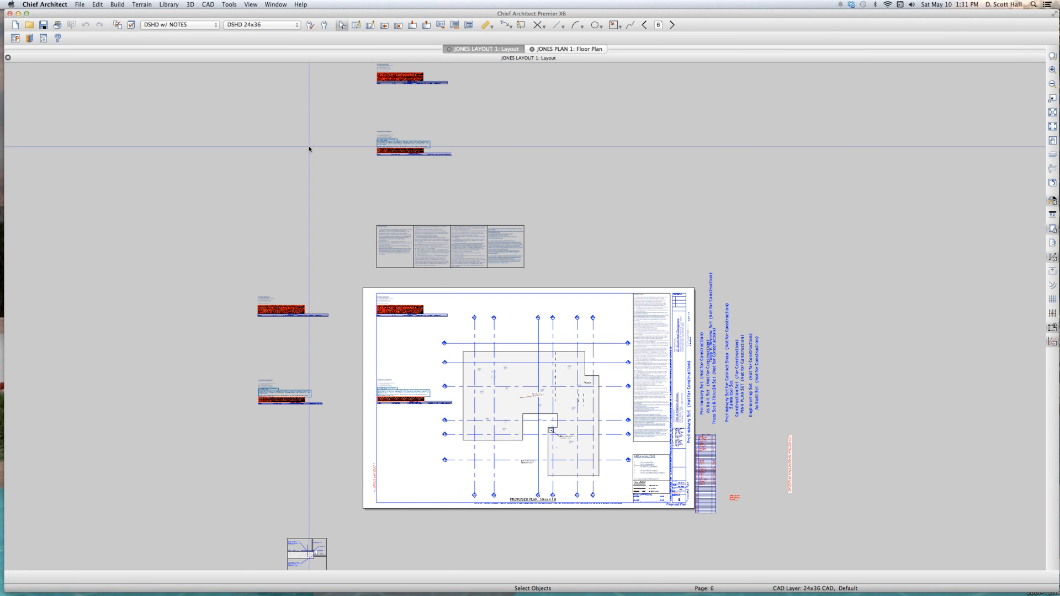
pyautogui.press('r')
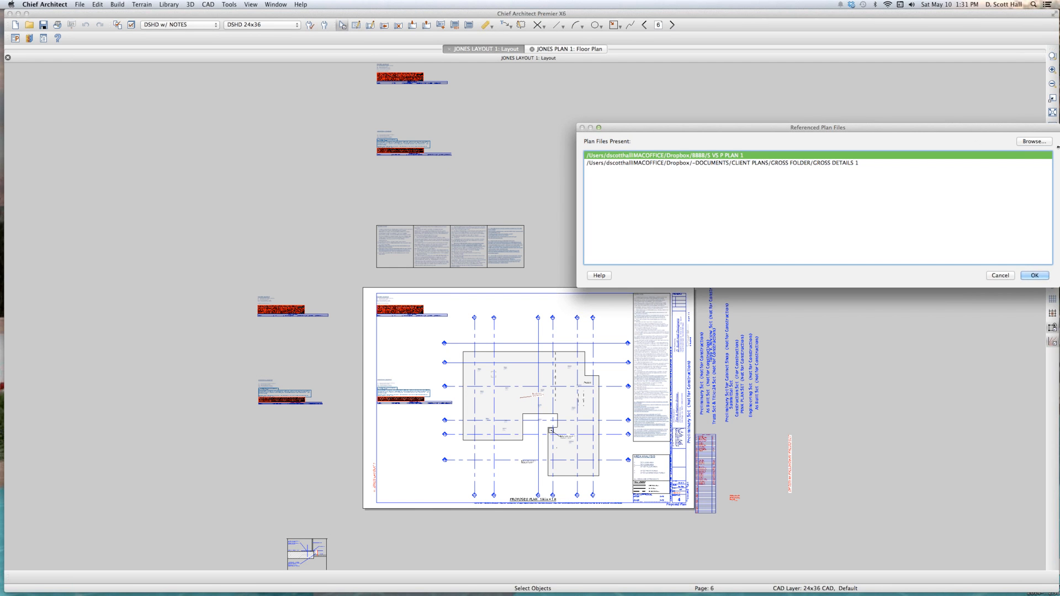
pyautogui.click(1035, 143)
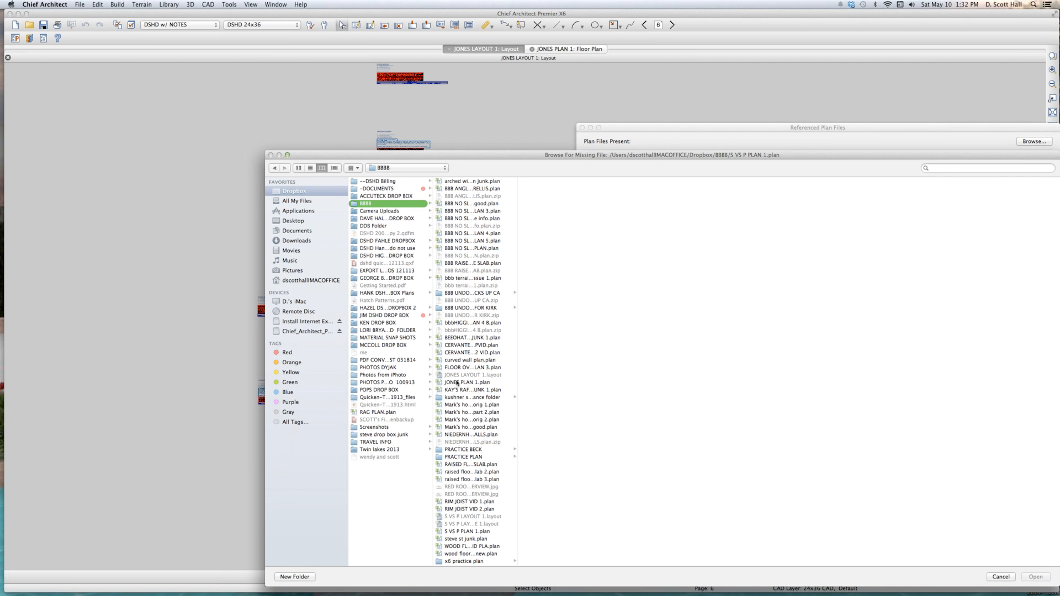
pyautogui.click(457, 384)
pyautogui.press('Return')
pyautogui.press('Return')
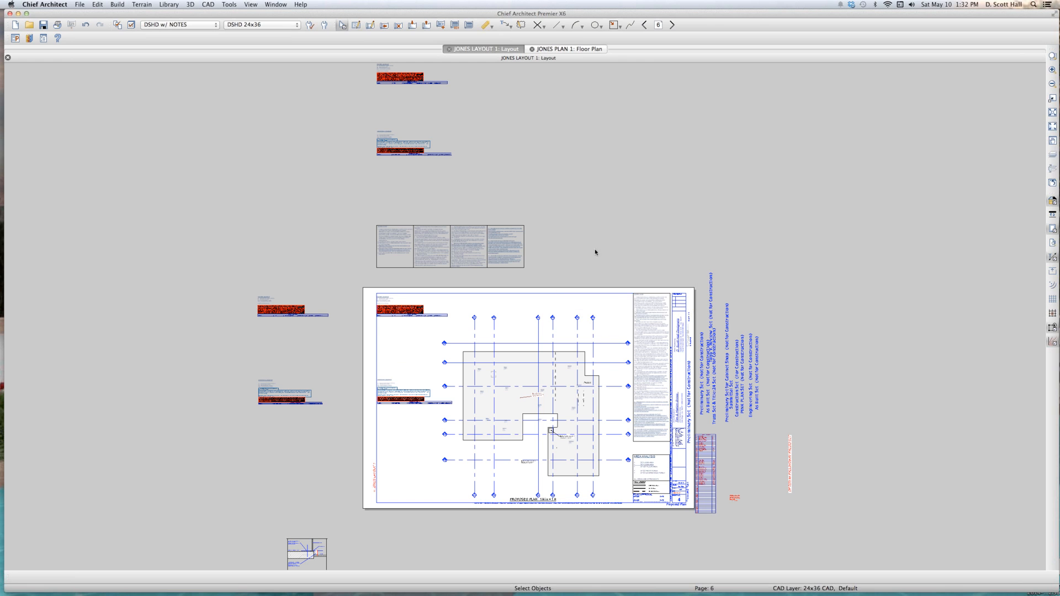
# - Save and close the client's layout, and close the client's plan
pyautogui.click(626, 180)
pyautogui.press('super+s')
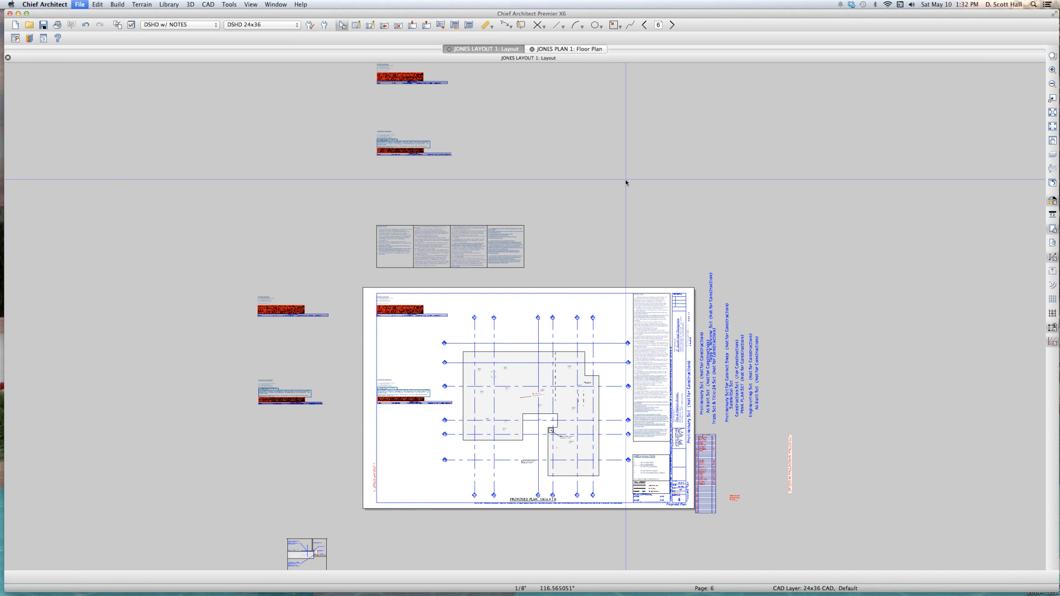
pyautogui.press('super+w')
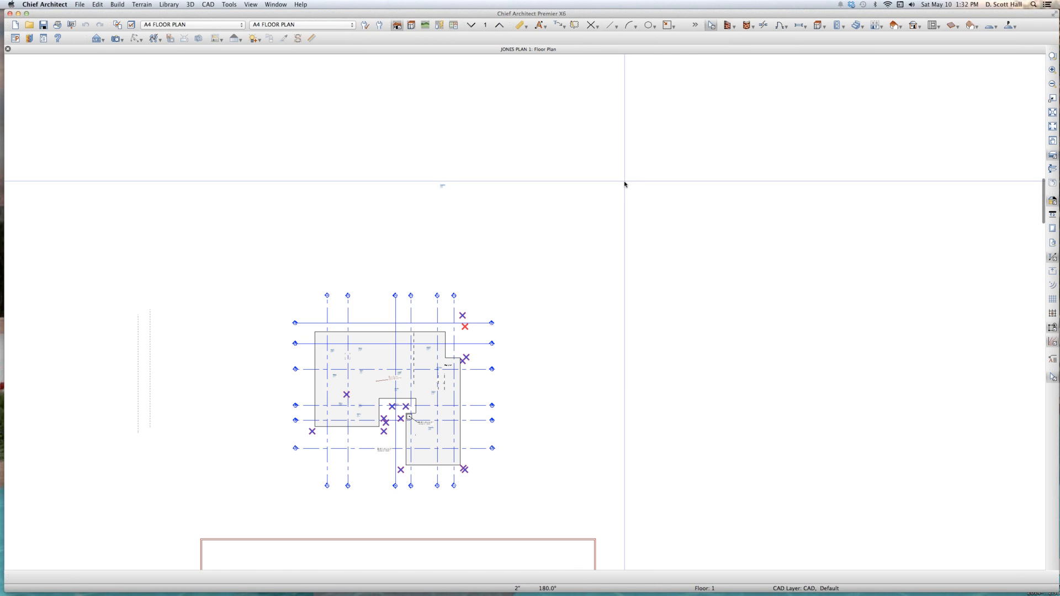
pyautogui.press('super+w')
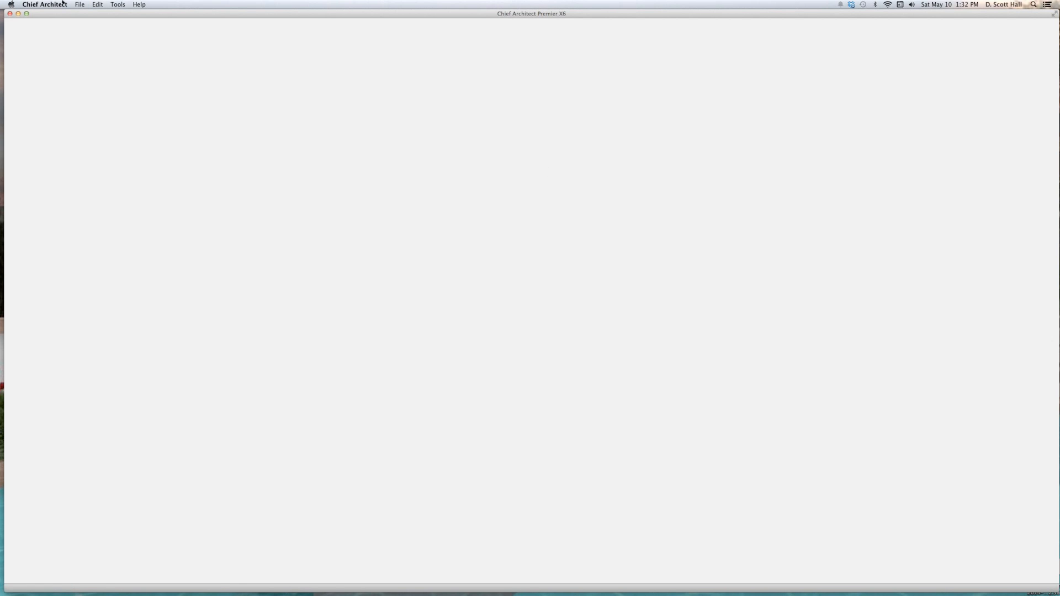
# - Reopen the client's LAYOUT 1 from the recent files and select the proposed plan's layout box on page 6
pyautogui.click(79, 5)
pyautogui.moveTo(154, 49)
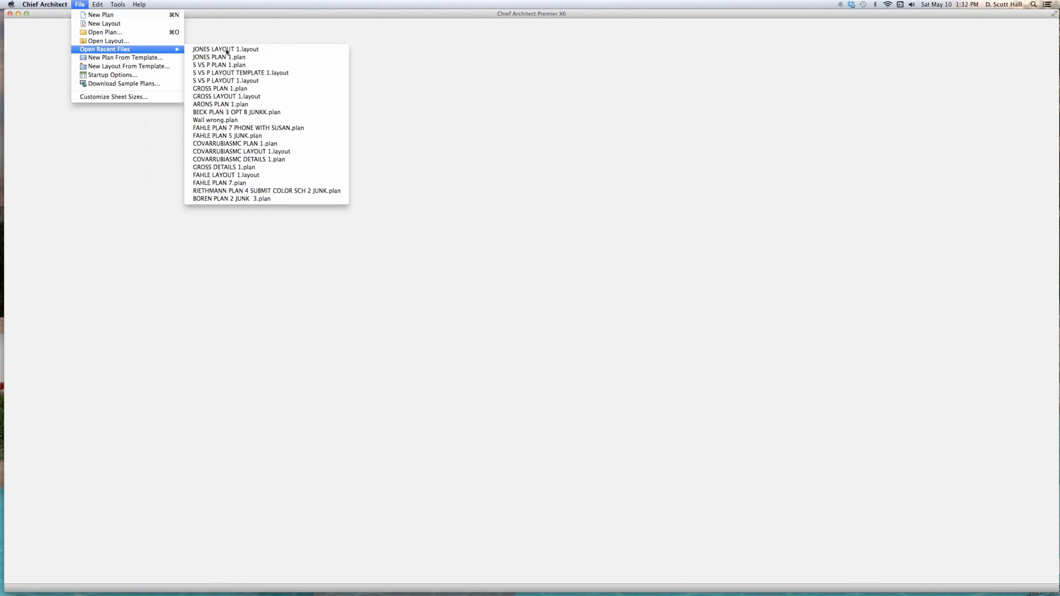
pyautogui.click(225, 49)
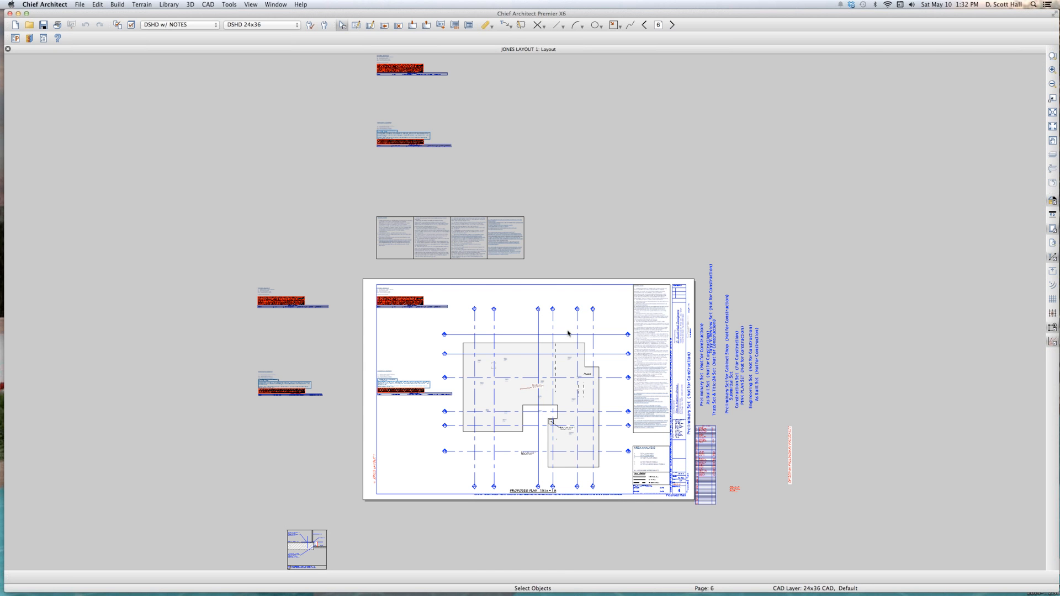
pyautogui.click(559, 343)
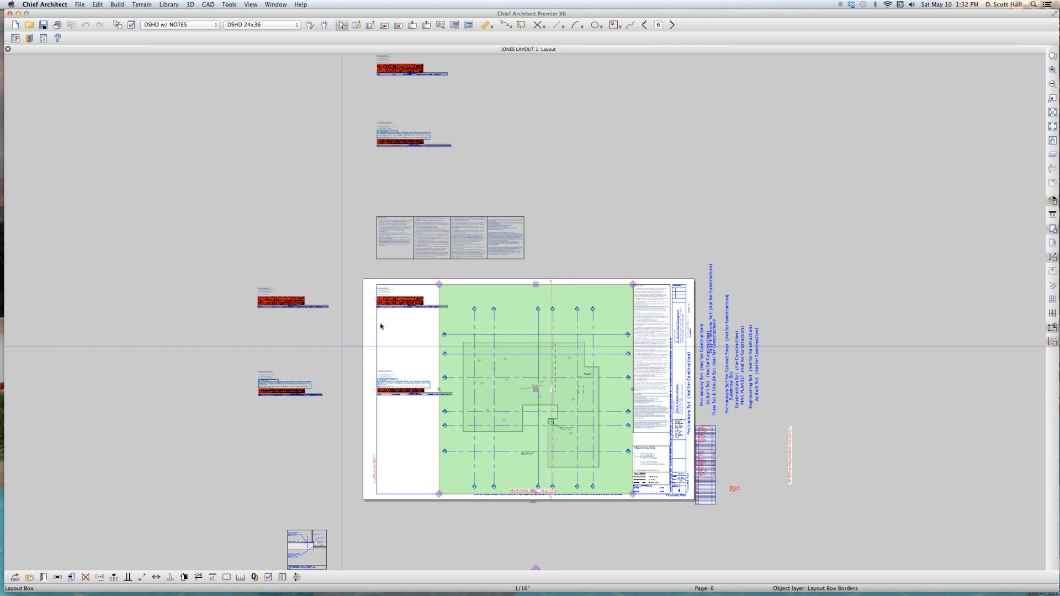
# - Go to page 1 of the layout and examine the site plan's layout box up close
pyautogui.press('pagedown')
pyautogui.press('pagedown')
pyautogui.press('pagedown')
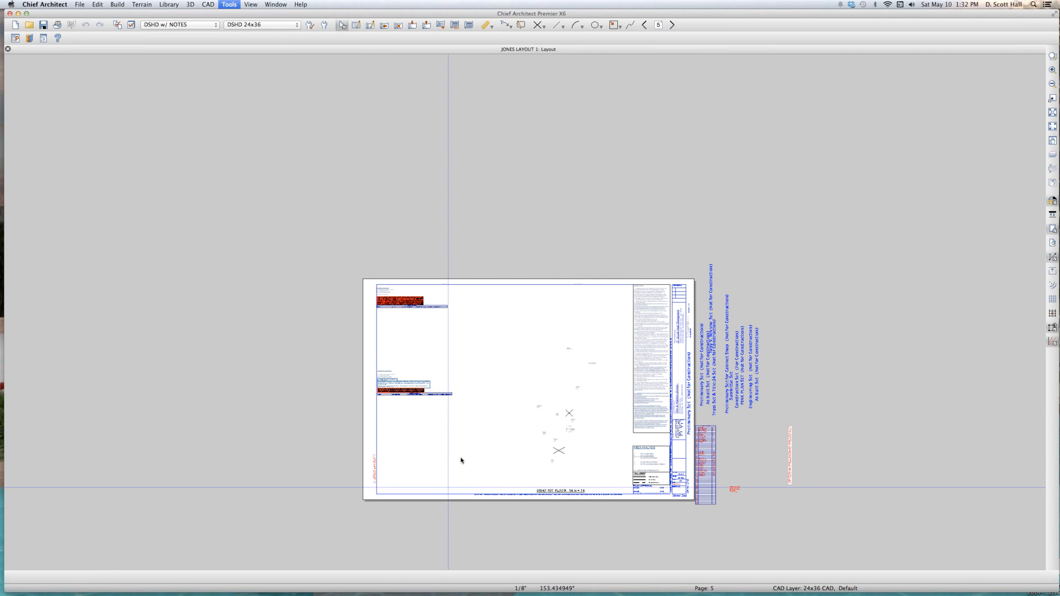
pyautogui.press('pageup')
pyautogui.press('pageup')
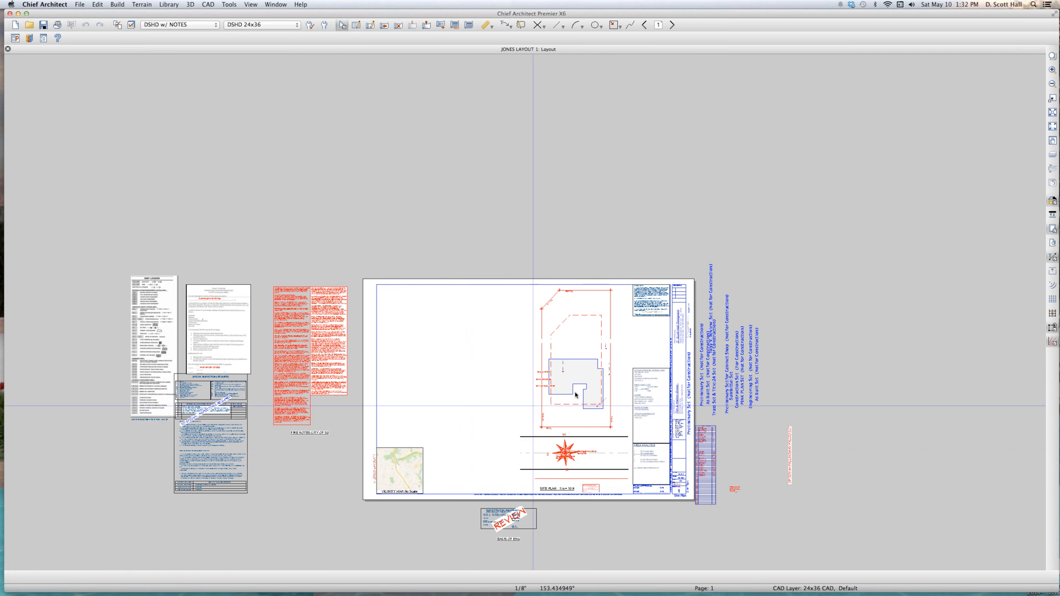
pyautogui.click(582, 387)
pyautogui.scroll(5, 582, 387)
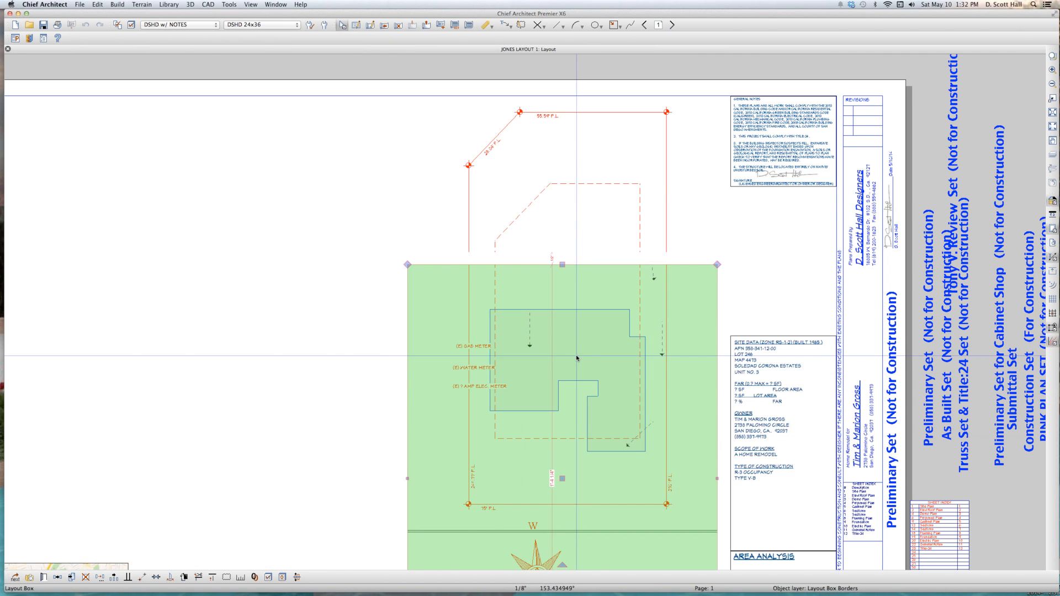
# - Review the elevation and floor plan sheets on pages 2 to 6, including the legends, general notes and area analysis on the proposed plan sheet
pyautogui.press('pagedown')
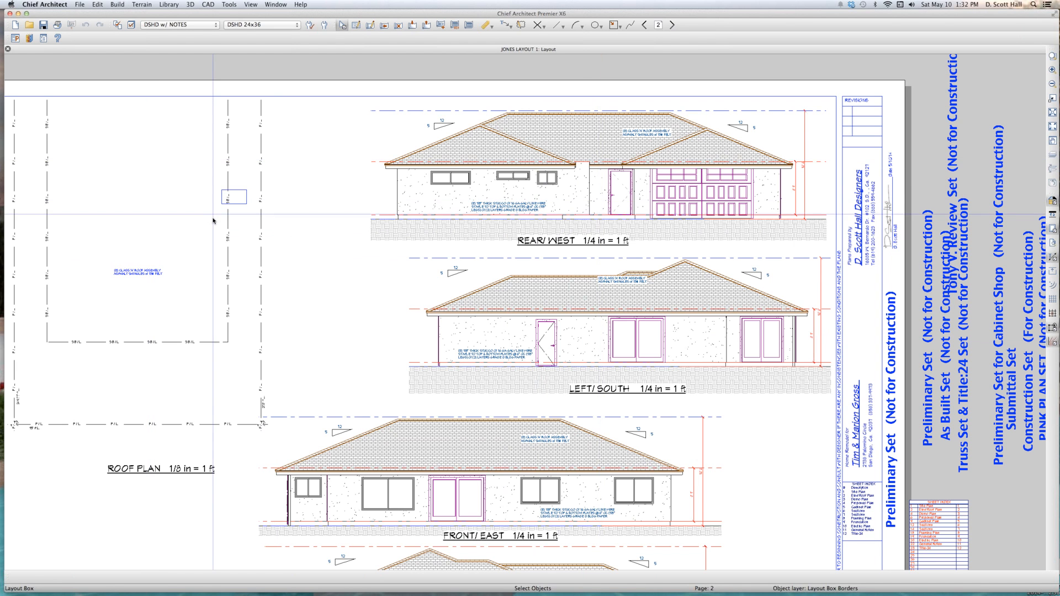
pyautogui.press('pagedown')
pyautogui.press('pagedown')
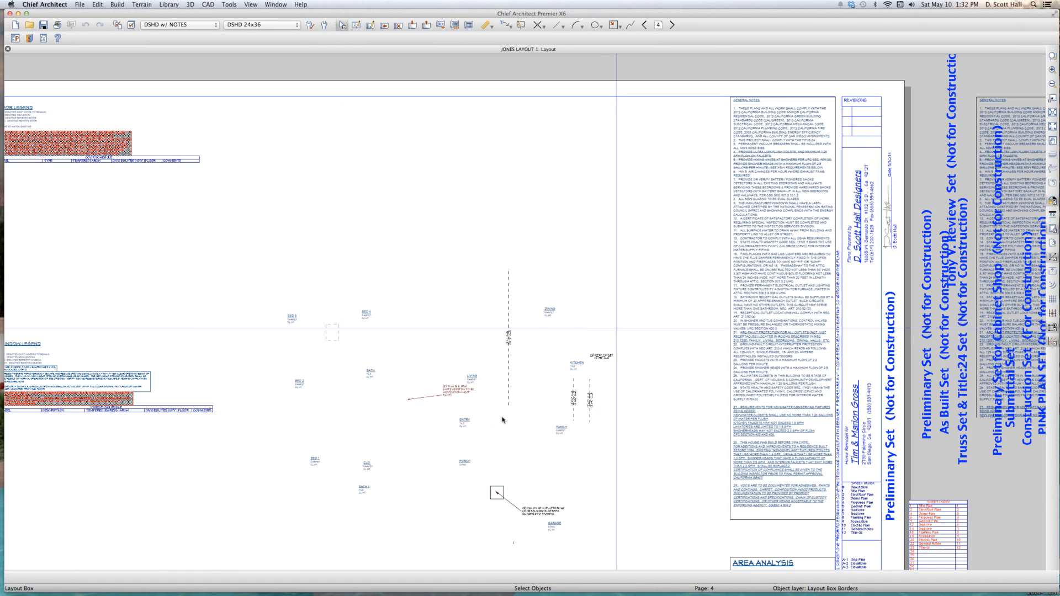
pyautogui.scroll(-5, 529, 364)
pyautogui.press('pagedown')
pyautogui.press('pagedown')
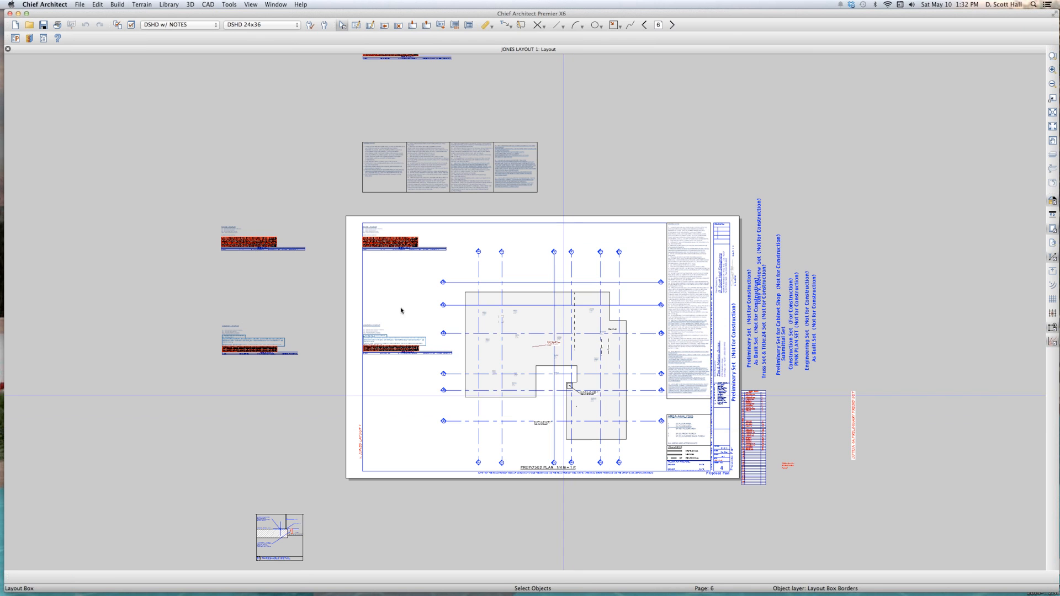
pyautogui.click(402, 242)
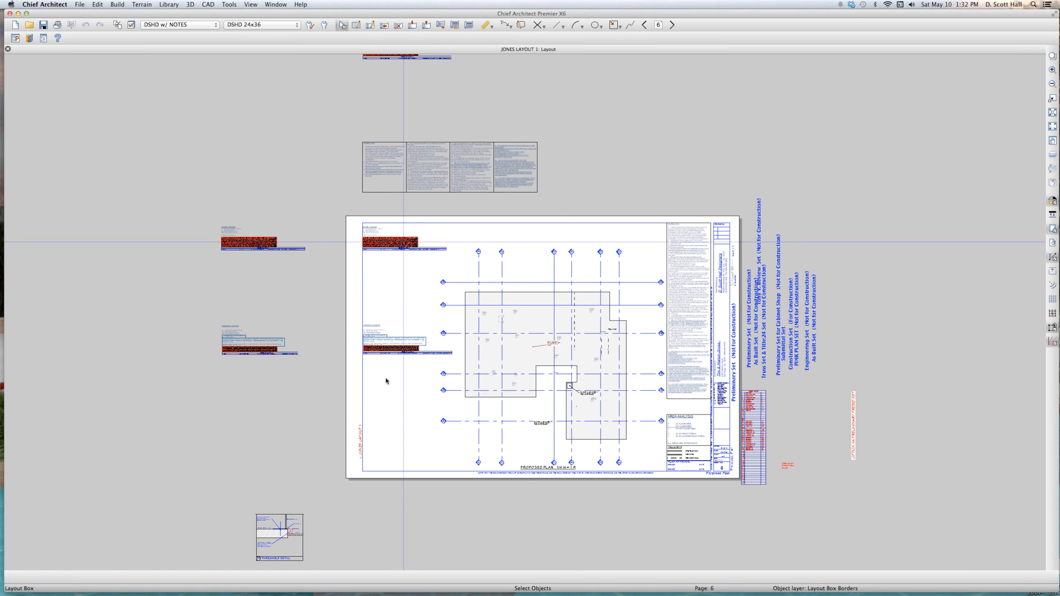
pyautogui.click(404, 352)
pyautogui.click(684, 304)
pyautogui.click(686, 435)
pyautogui.press('pagedown')
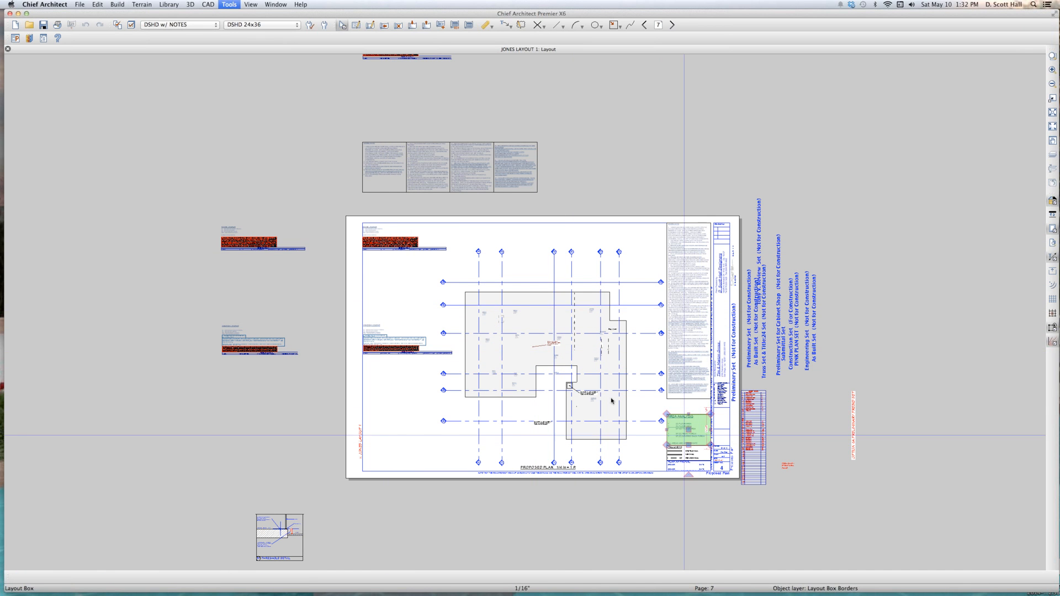
# - Go to page 12 and examine the section layout boxes, including a close look at the X4 section and its label
pyautogui.press('pagedown')
pyautogui.press('pagedown')
pyautogui.press('pagedown')
pyautogui.press('pagedown')
pyautogui.press('pagedown')
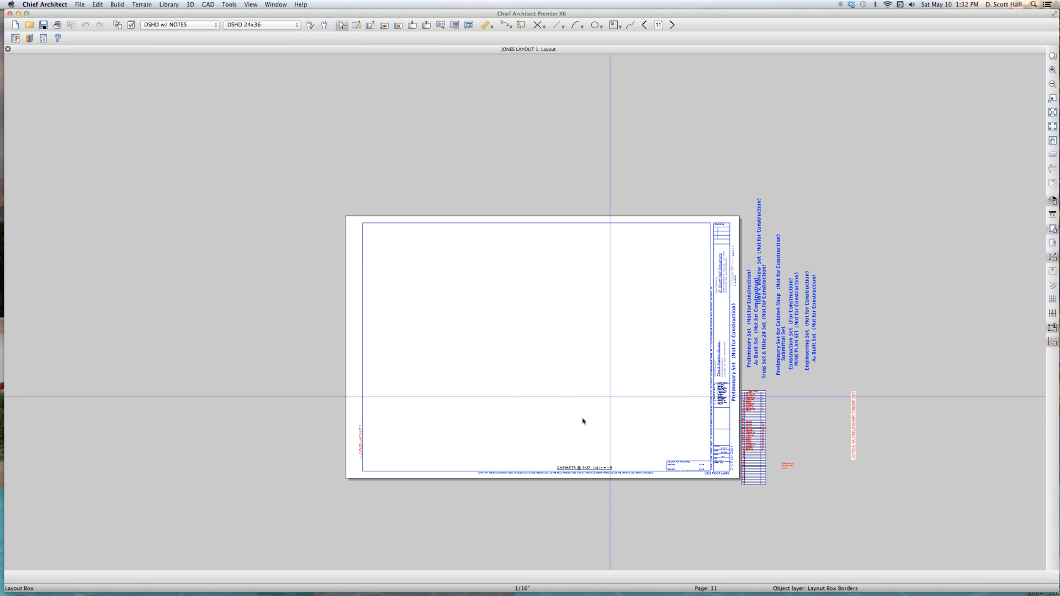
pyautogui.click(602, 260)
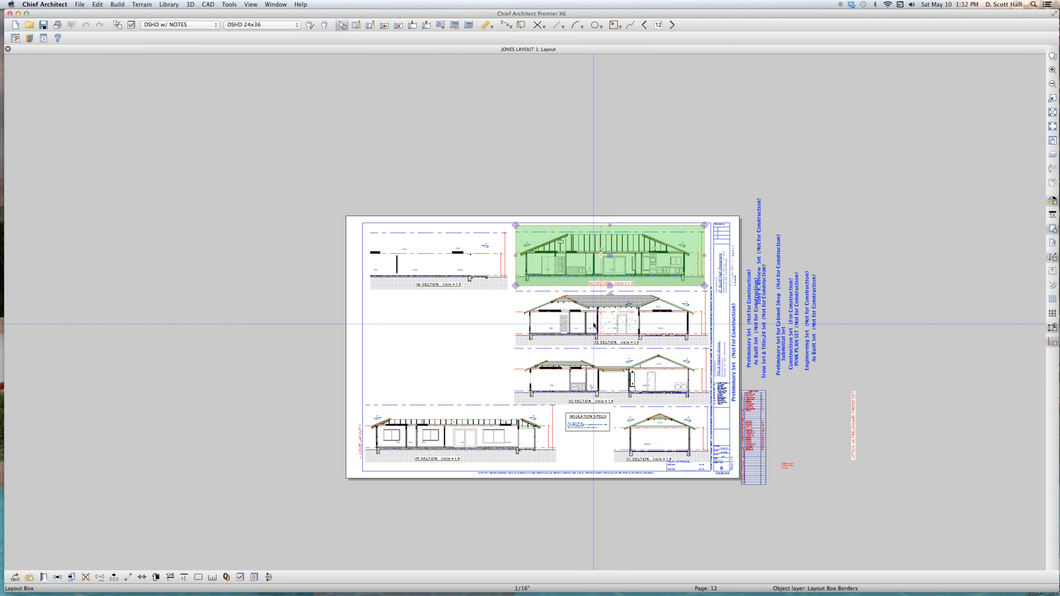
pyautogui.click(610, 324)
pyautogui.click(618, 377)
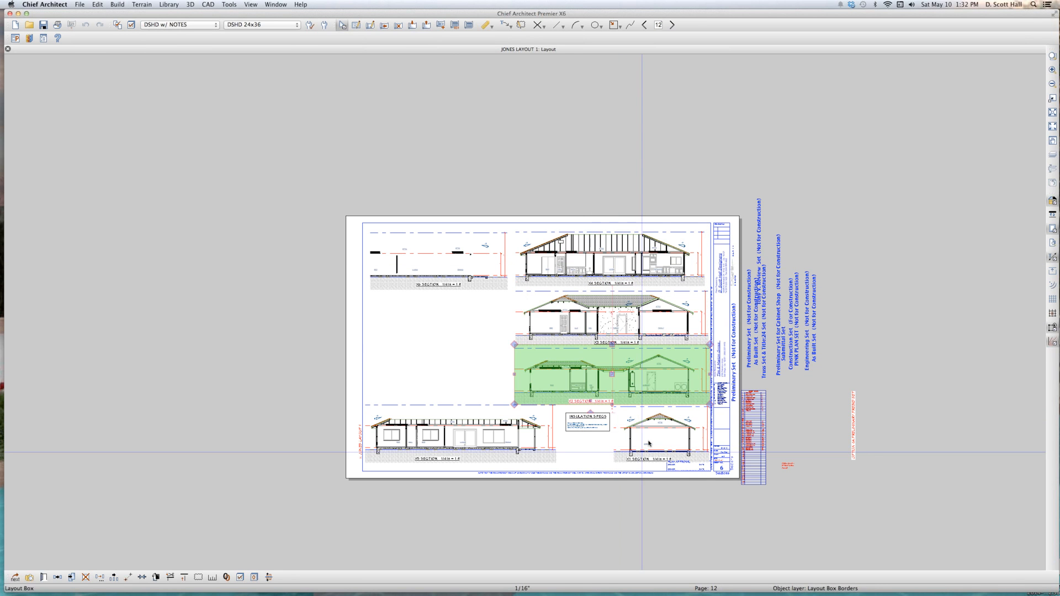
pyautogui.click(611, 441)
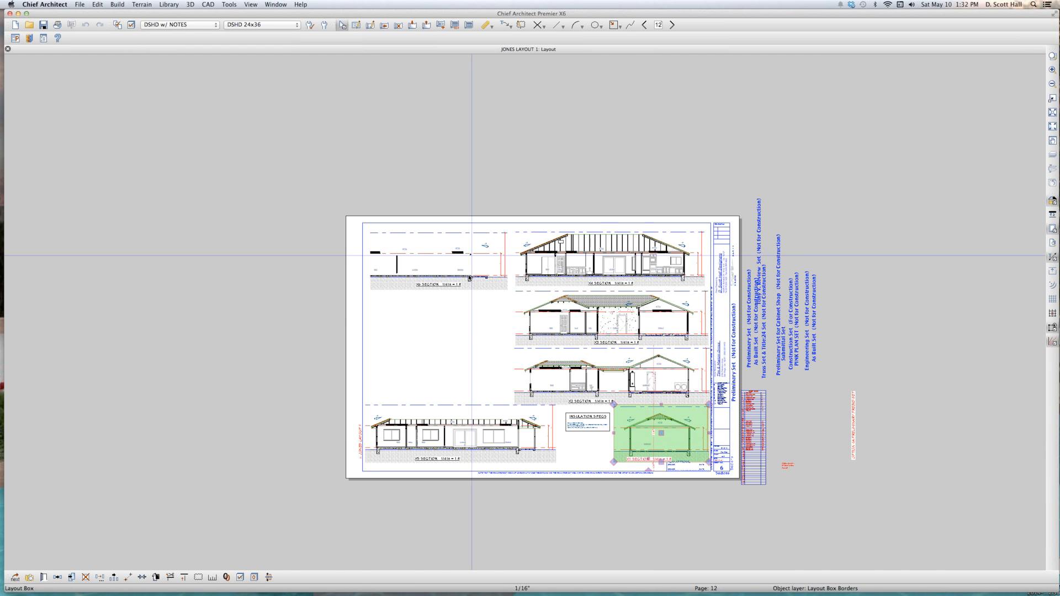
pyautogui.scroll(5, 666, 295)
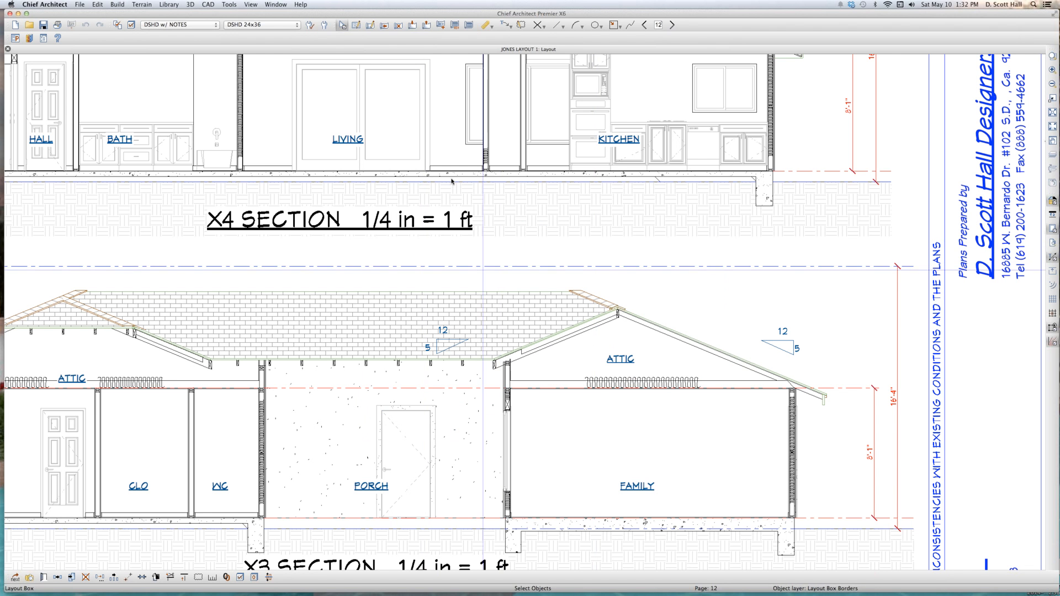
pyautogui.click(439, 228)
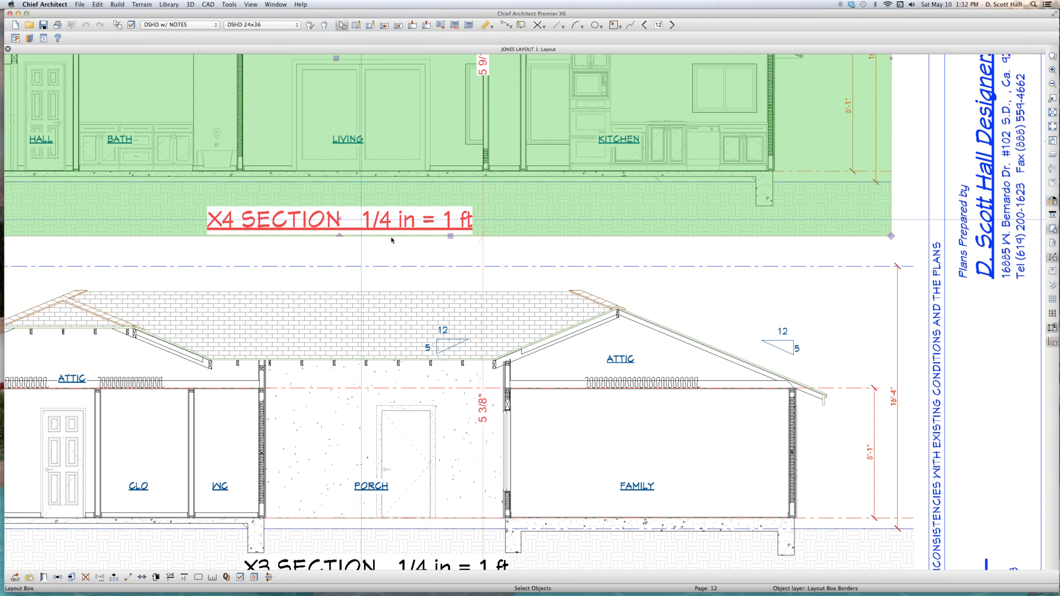
# - Review the remaining sheets up to page 23, including the second-floor framing, framing plan, foundation and second-floor electrical sheets
pyautogui.scroll(-3, 389, 237)
pyautogui.press('pagedown')
pyautogui.press('pagedown')
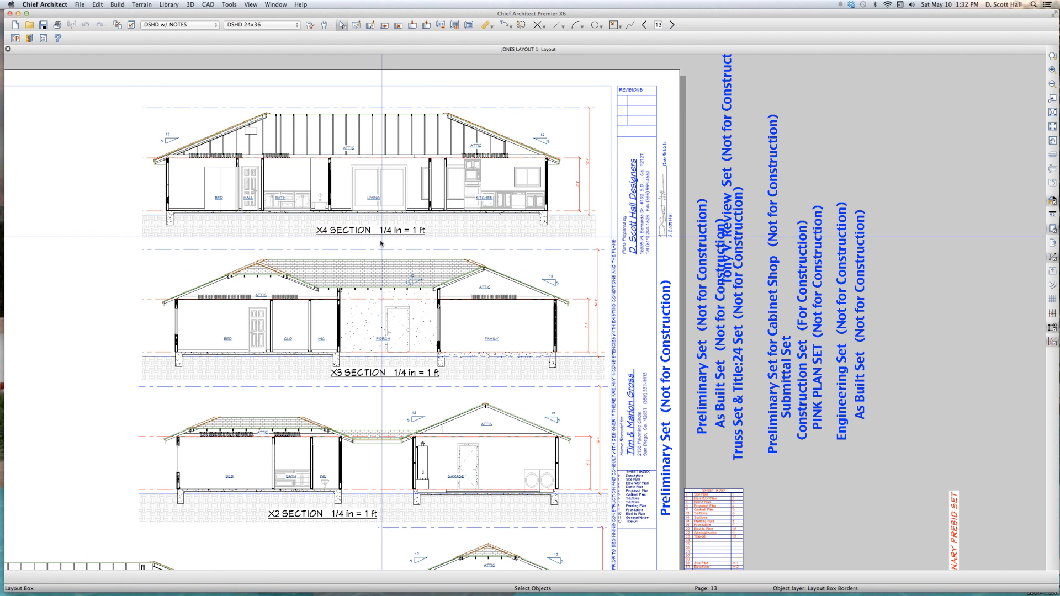
pyautogui.press('pagedown')
pyautogui.press('pagedown')
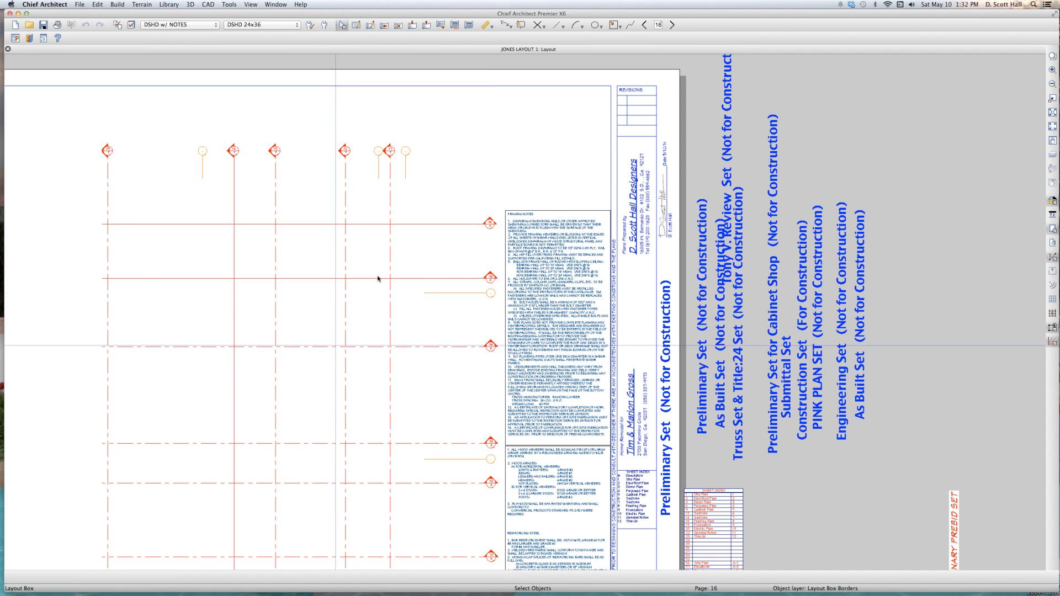
pyautogui.scroll(-3, 372, 380)
pyautogui.scroll(3, 346, 365)
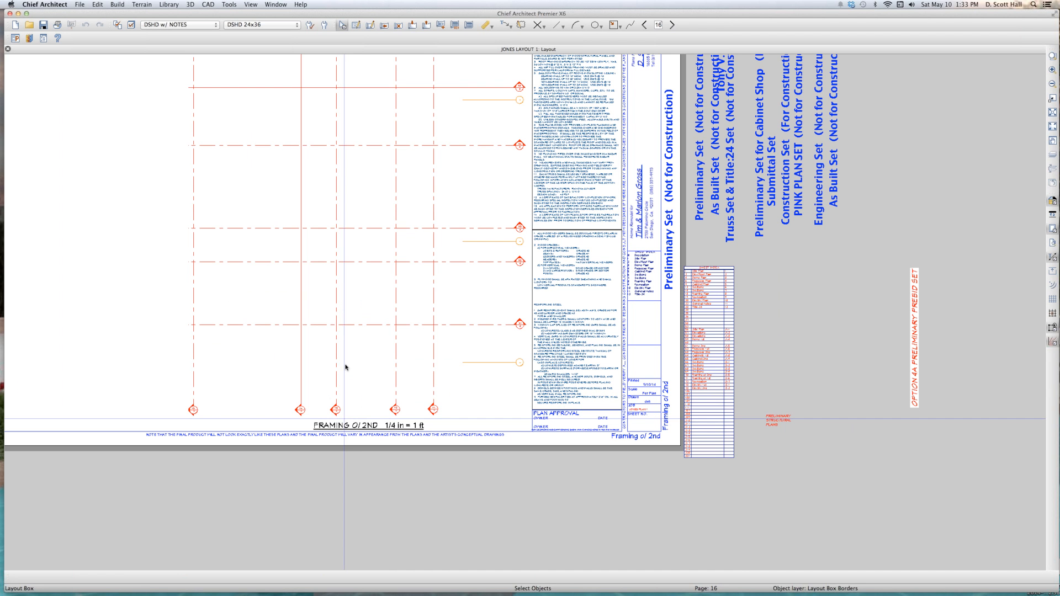
pyautogui.click(365, 273)
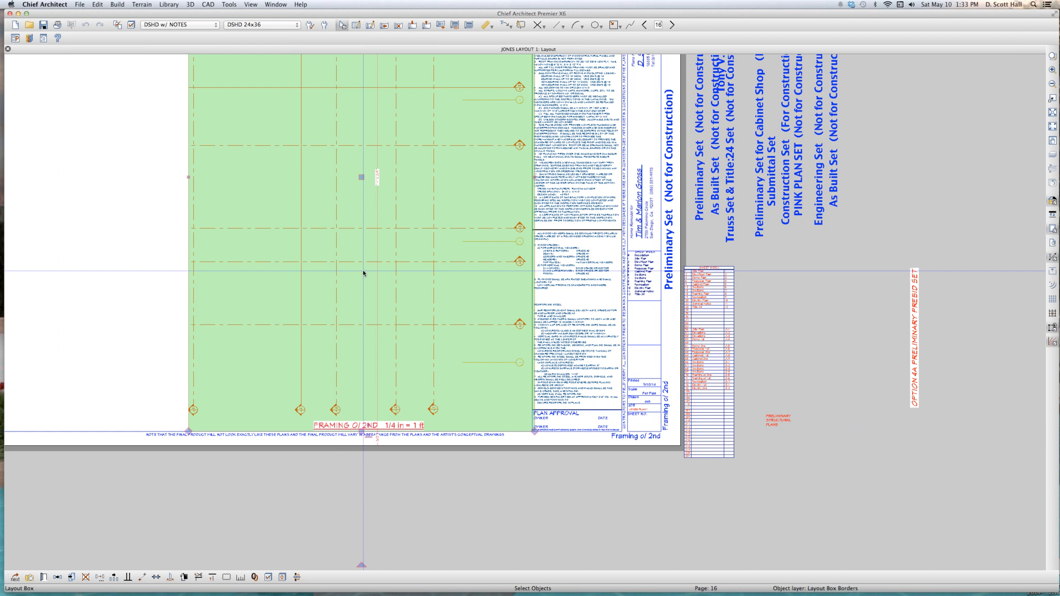
pyautogui.press('pagedown')
pyautogui.press('pagedown')
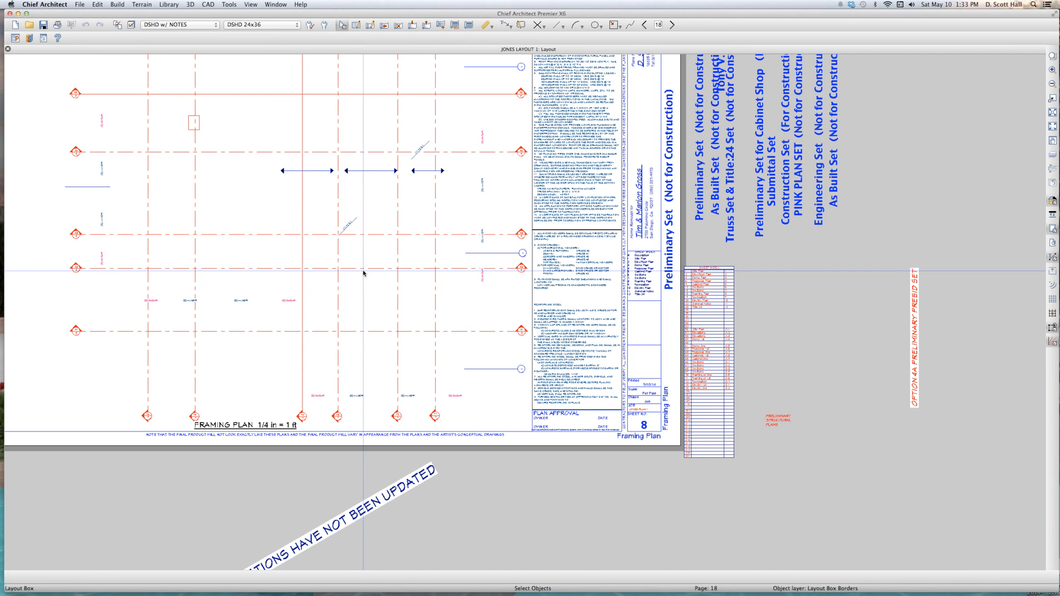
pyautogui.press('pagedown')
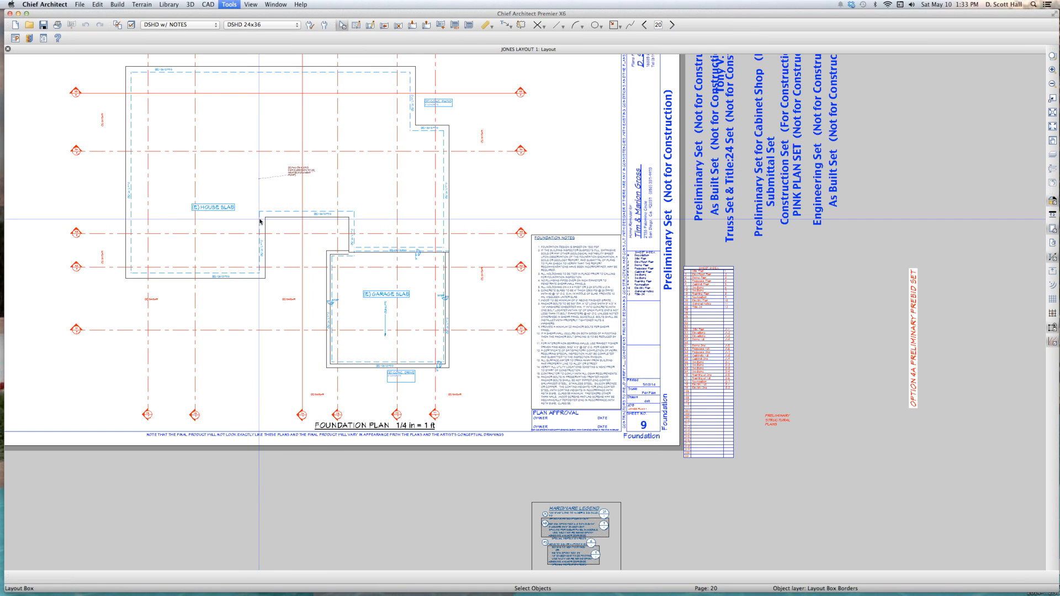
pyautogui.press('pagedown')
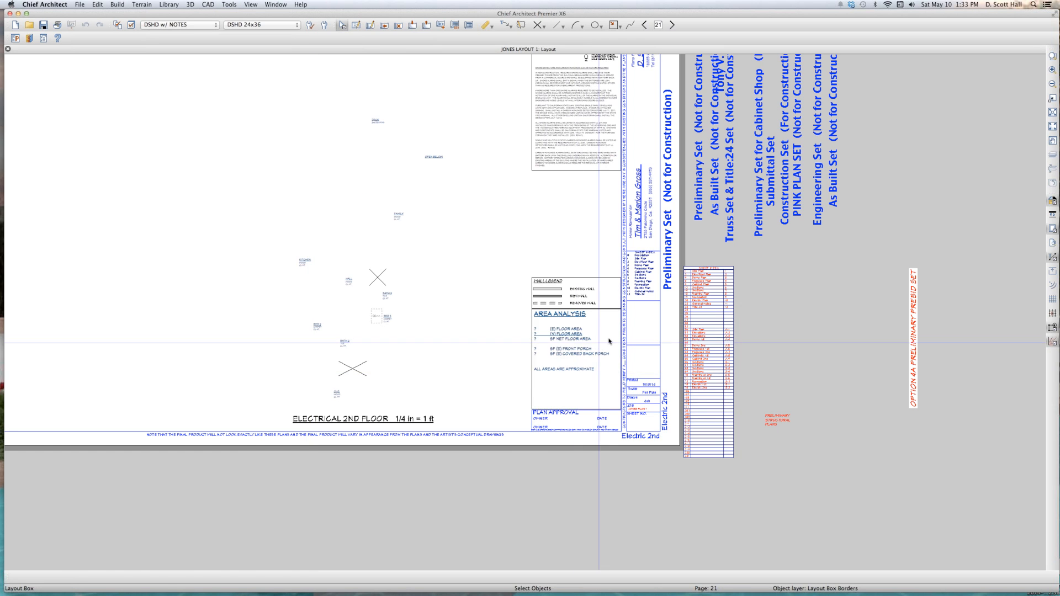
pyautogui.press('pagedown')
pyautogui.press('pagedown')
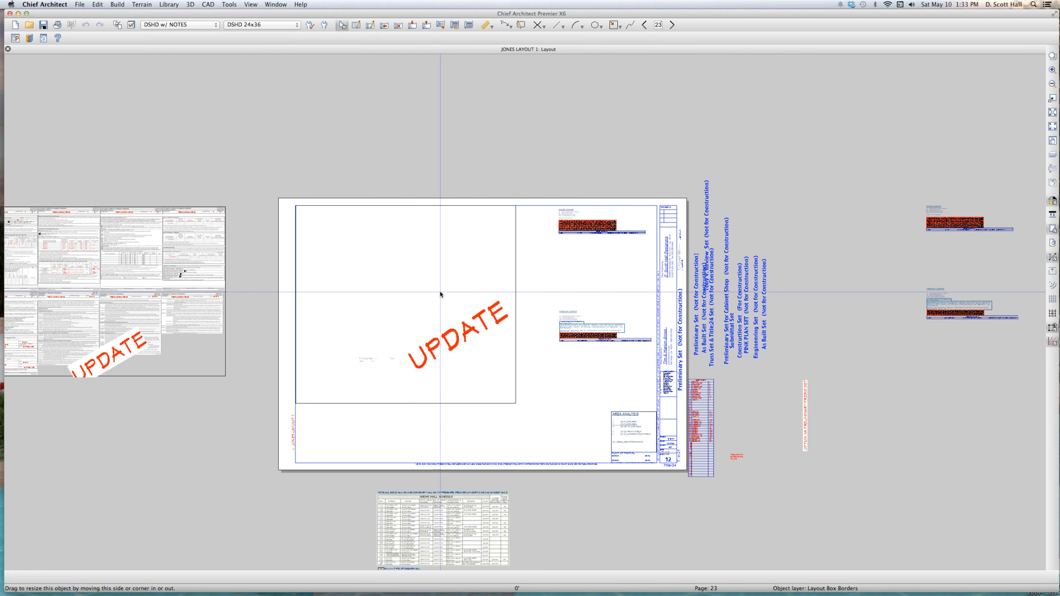
# - Review the layout sheets from page 23 back to page 18, including the electrical plan's layout box on page 20
pyautogui.press('pageup')
pyautogui.press('pageup')
pyautogui.press('pageup')
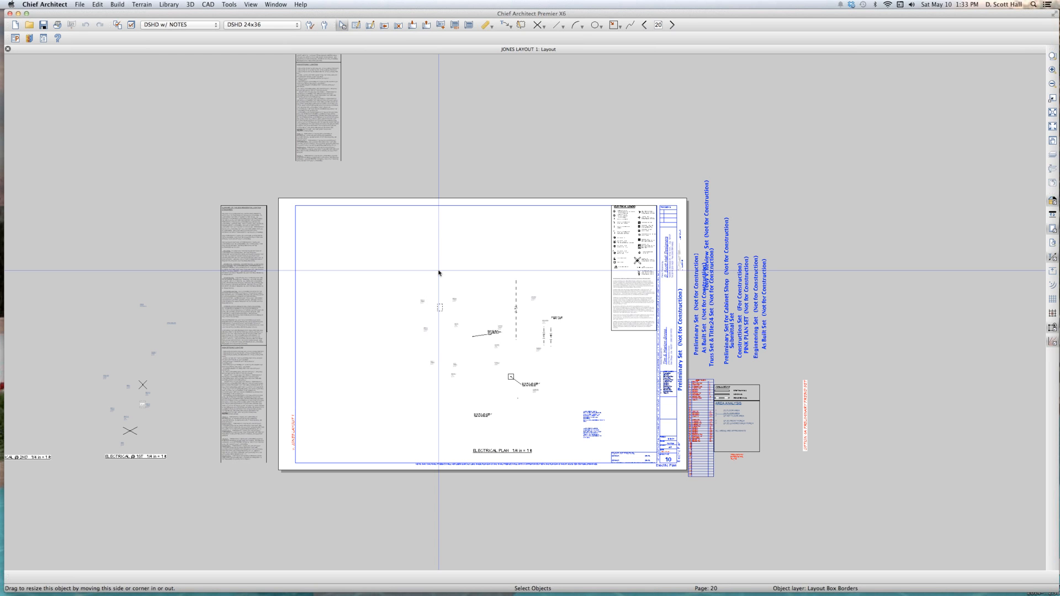
pyautogui.click(439, 273)
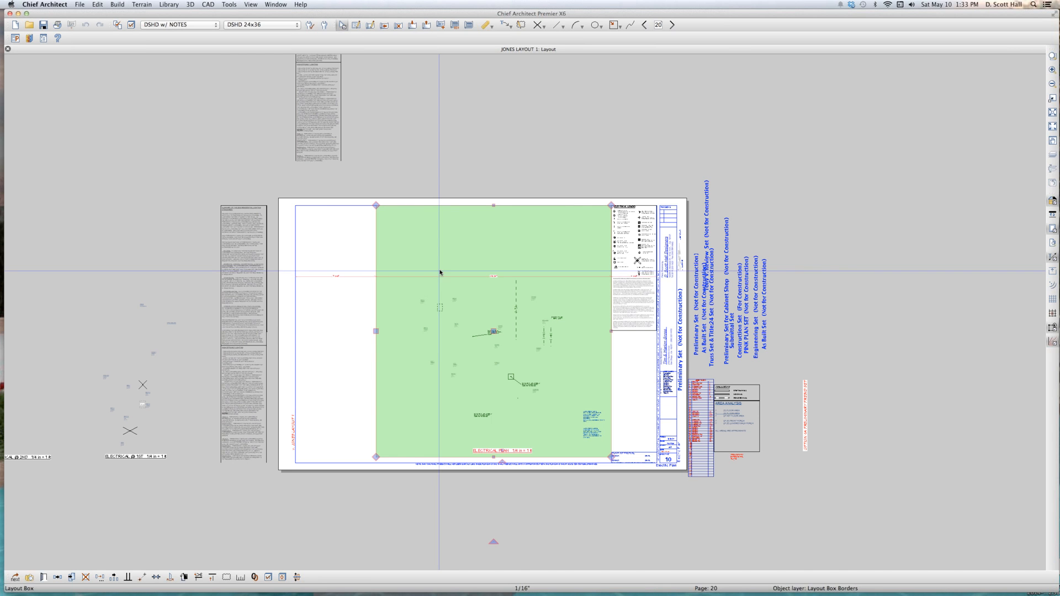
pyautogui.press('pagedown')
pyautogui.press('pagedown')
pyautogui.press('pagedown')
pyautogui.press('pagedown')
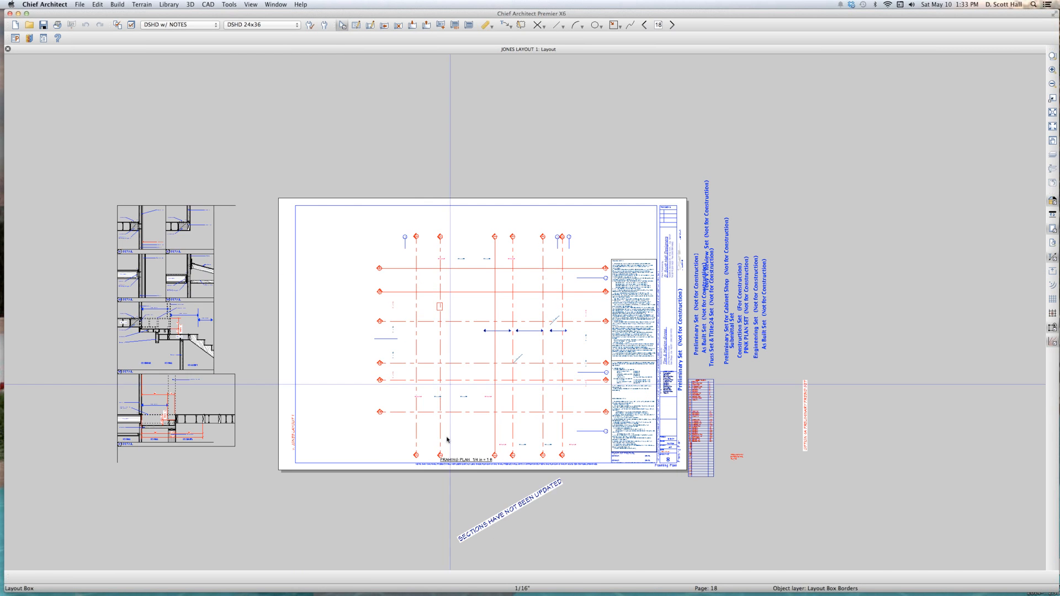
# - Review the section sheet on page 13, the cabinet plan on page 9 and the demo plan on page 5, ending at page 6
pyautogui.press('pagedown')
pyautogui.press('pagedown')
pyautogui.press('pagedown')
pyautogui.press('pagedown')
pyautogui.press('pagedown')
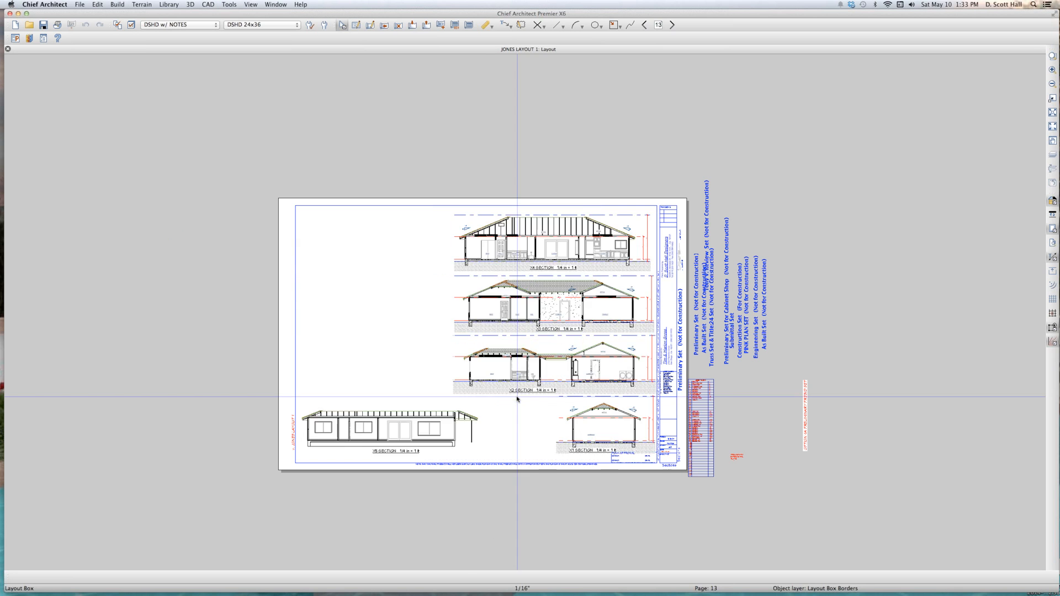
pyautogui.press('pagedown')
pyautogui.press('pagedown')
pyautogui.press('pagedown')
pyautogui.press('pagedown')
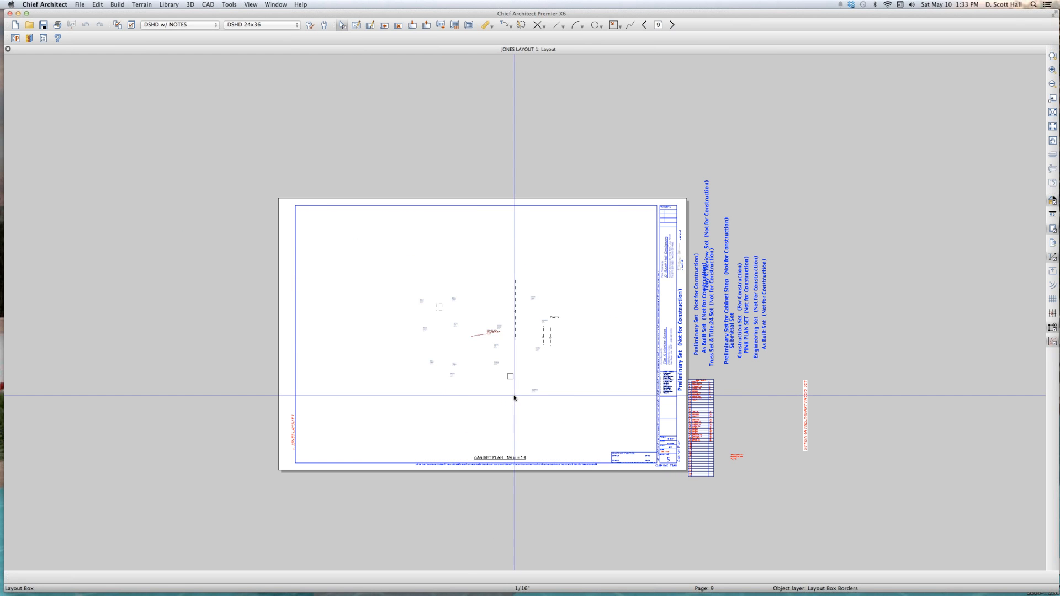
pyautogui.press('pagedown')
pyautogui.press('pagedown')
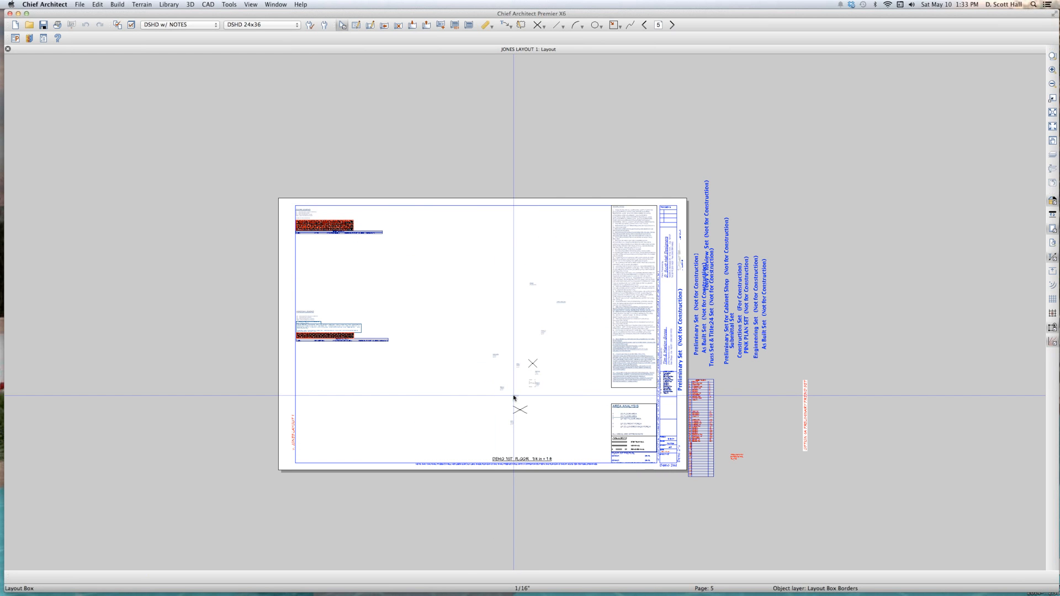
pyautogui.press('pagedown')
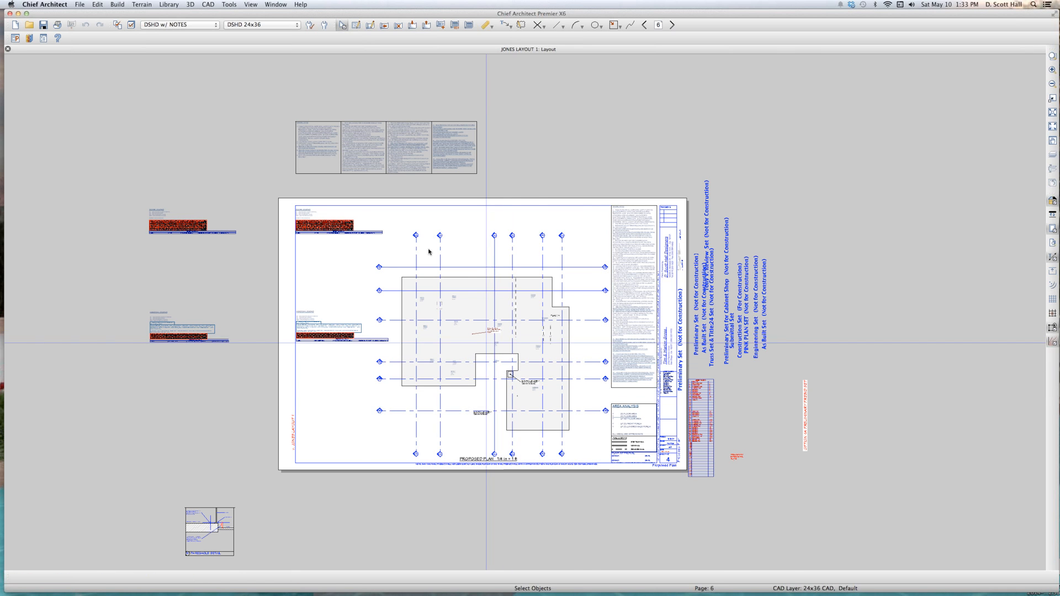
# - Select the proposed plan's layout box on page 6 and open its linked floor plan view
pyautogui.scroll(2, 504, 229)
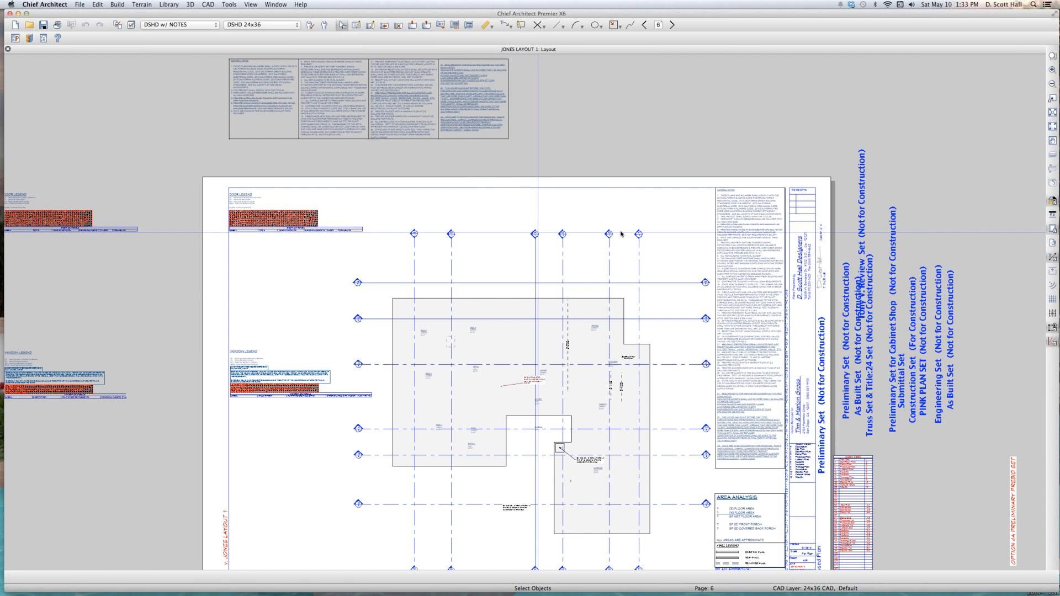
pyautogui.click(490, 283)
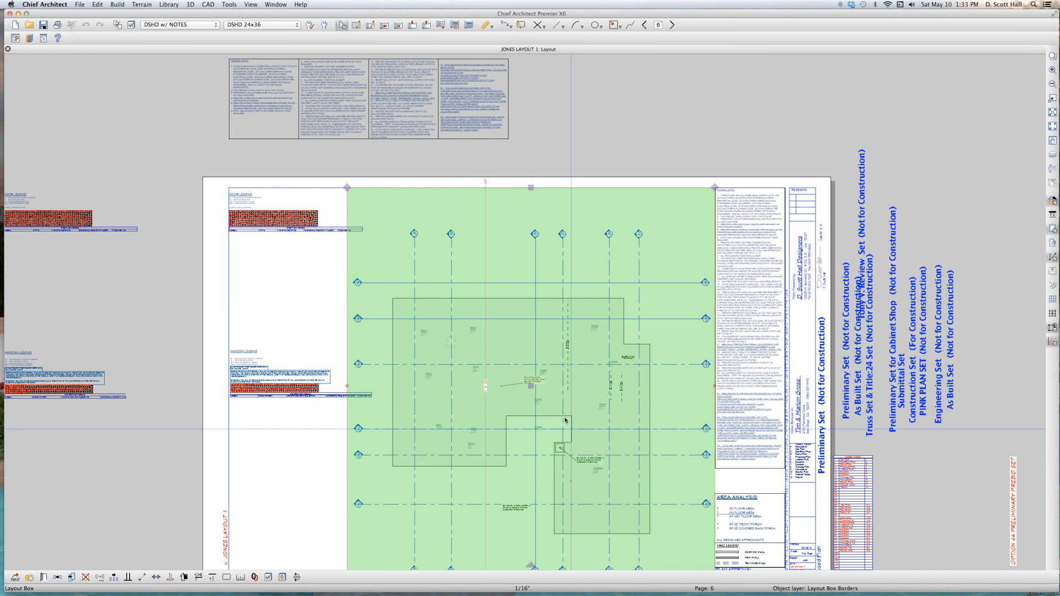
pyautogui.press('Escape')
pyautogui.click(451, 307)
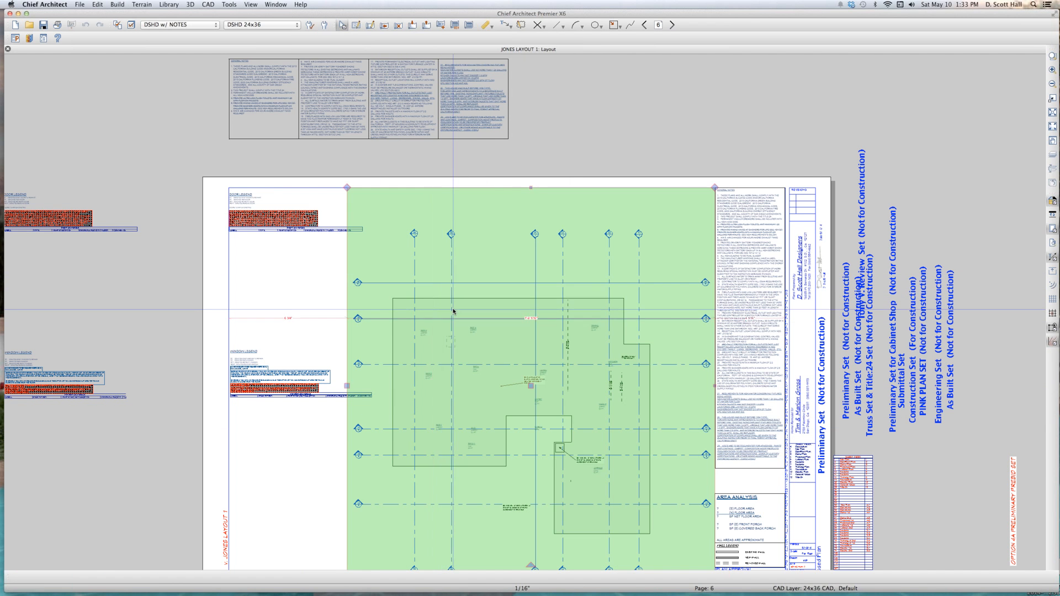
pyautogui.press('Escape')
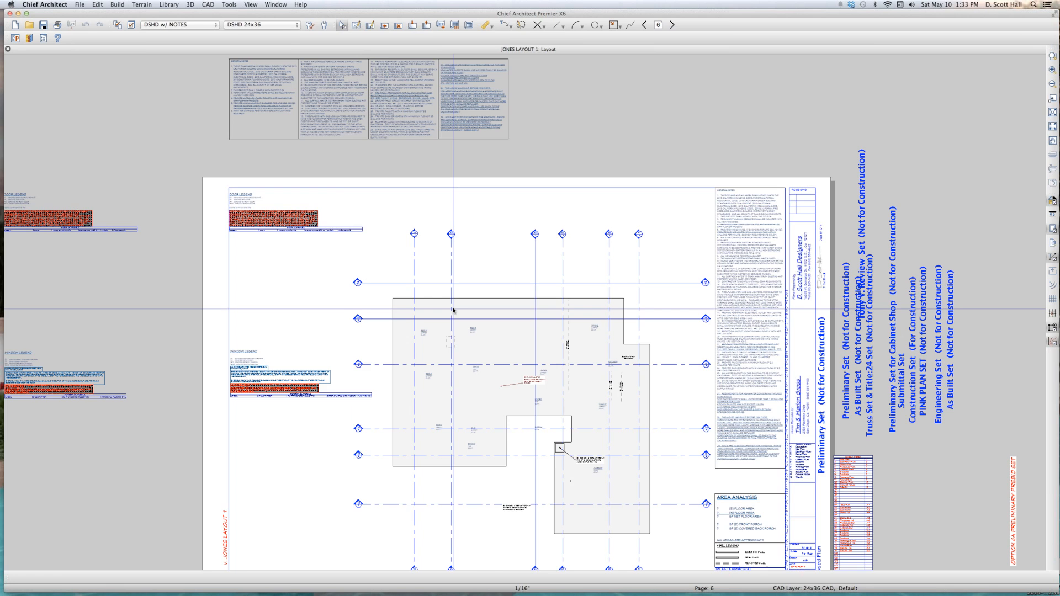
pyautogui.scroll(5, 349, 450)
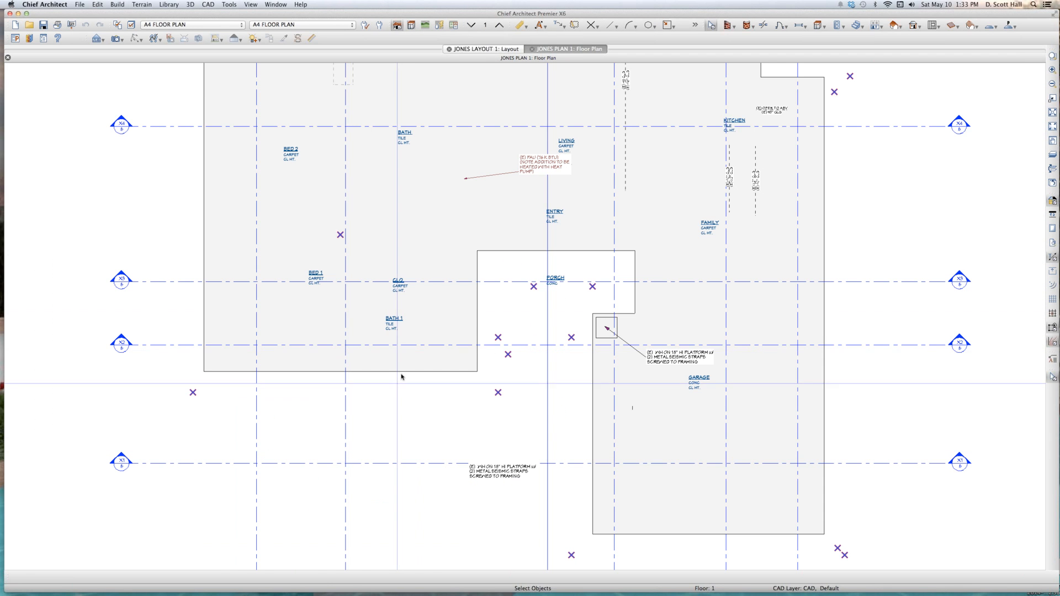
# - Join the building outline's lower garage edge to its far left edge, deleting the intervening lines around the porch
pyautogui.click(402, 372)
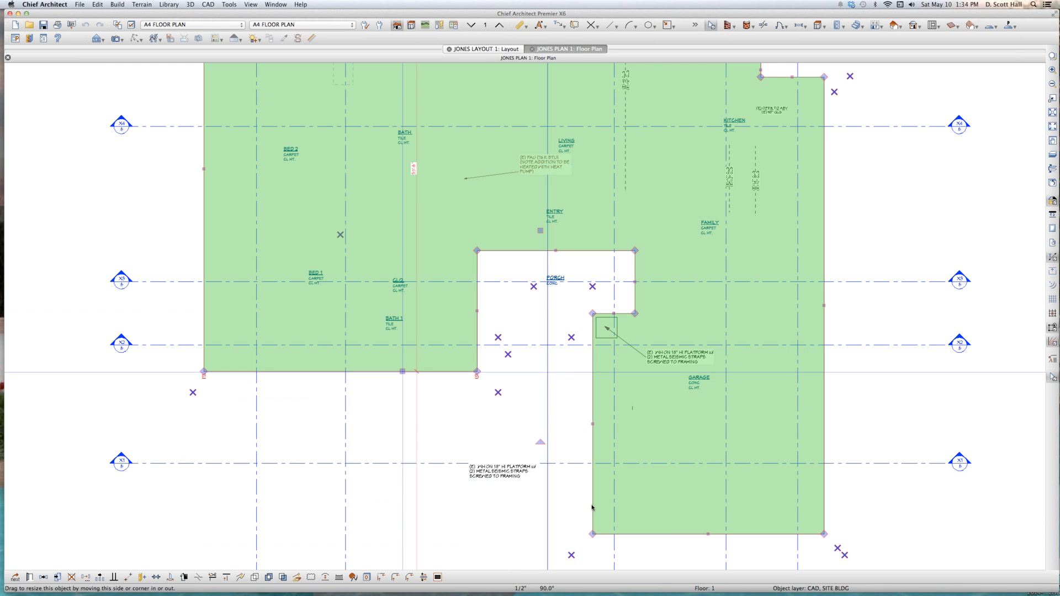
pyautogui.click(670, 535)
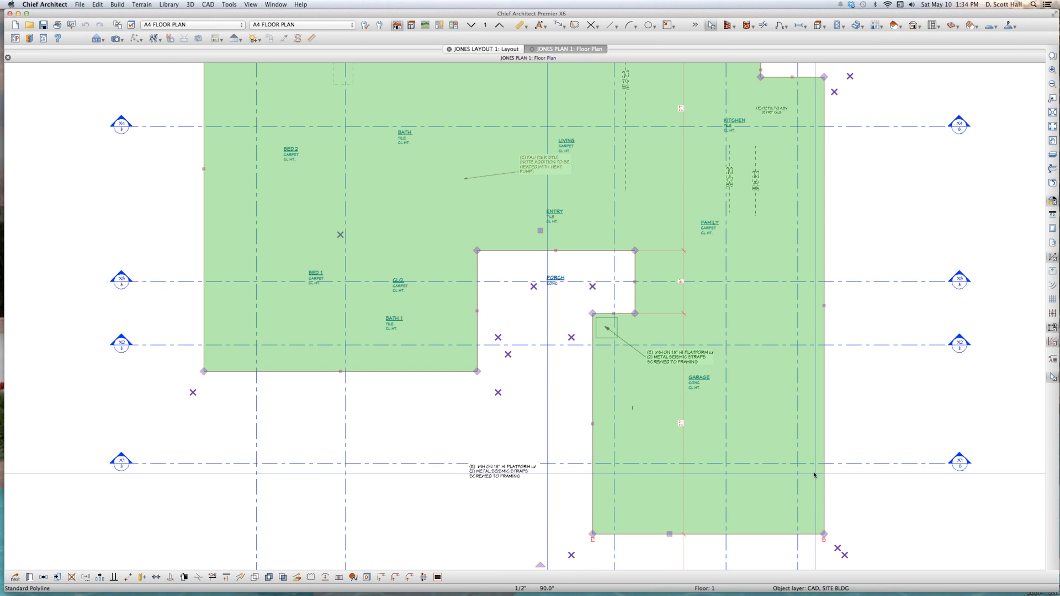
pyautogui.press('m')
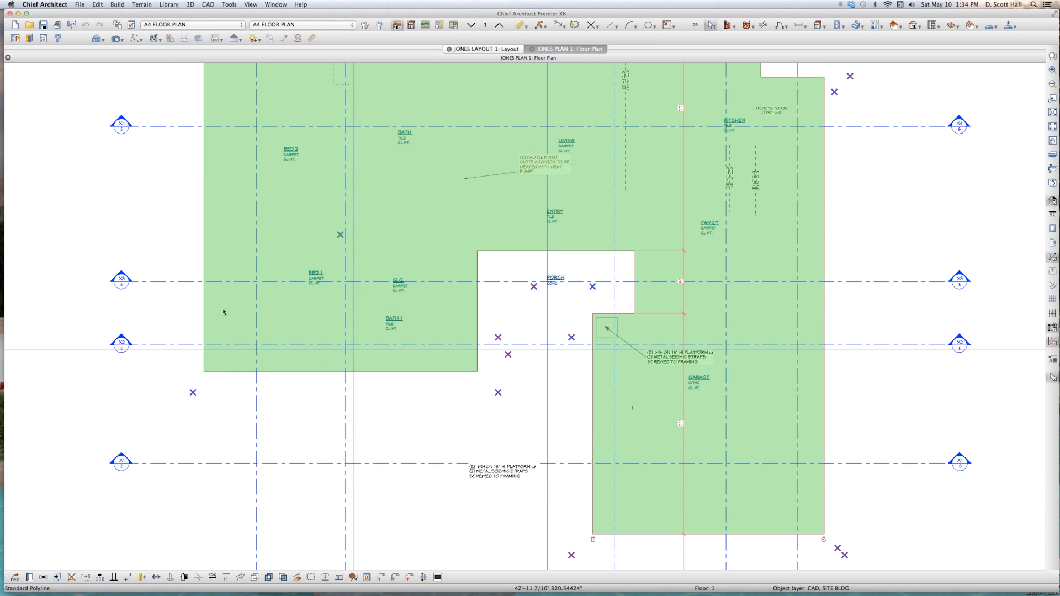
pyautogui.click(203, 302)
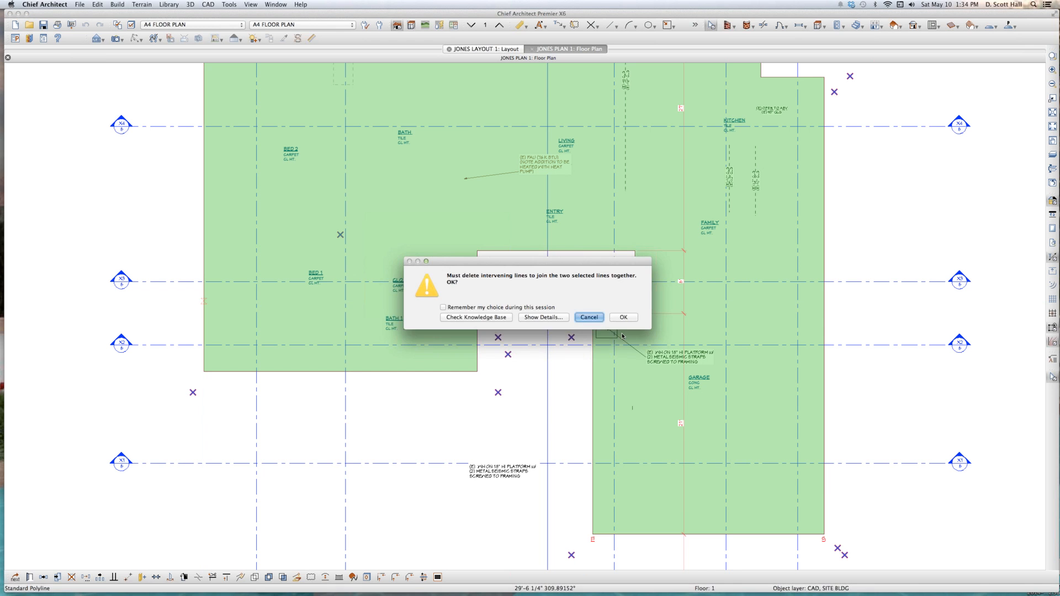
pyautogui.click(623, 317)
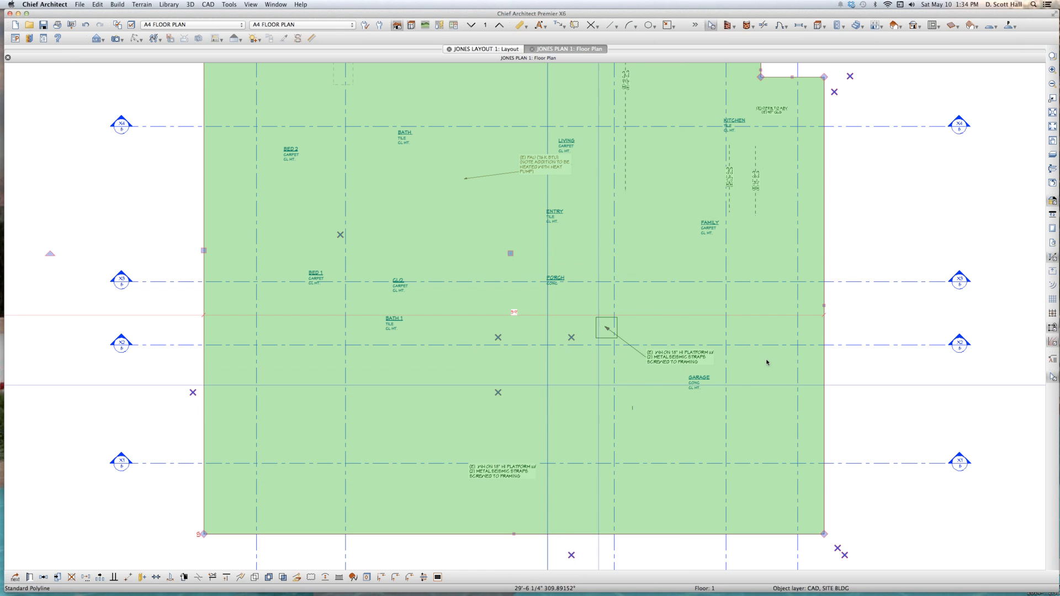
pyautogui.scroll(-5, 731, 249)
pyautogui.click(904, 436)
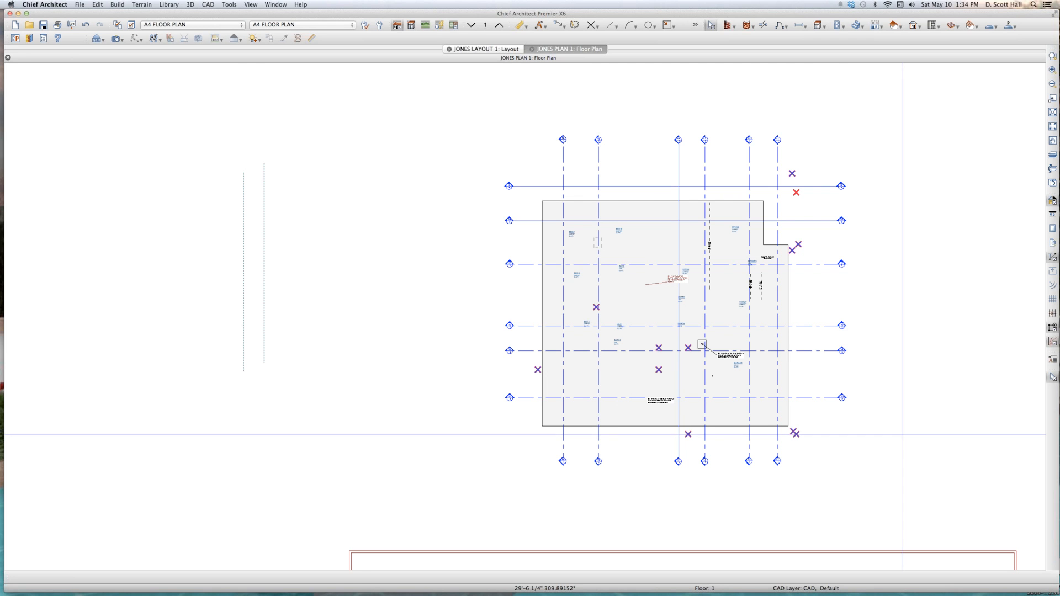
# - Draw exterior walls around the building outline from its lower-left corner, following the upper-right notch, until the perimeter closes
pyautogui.press('w')
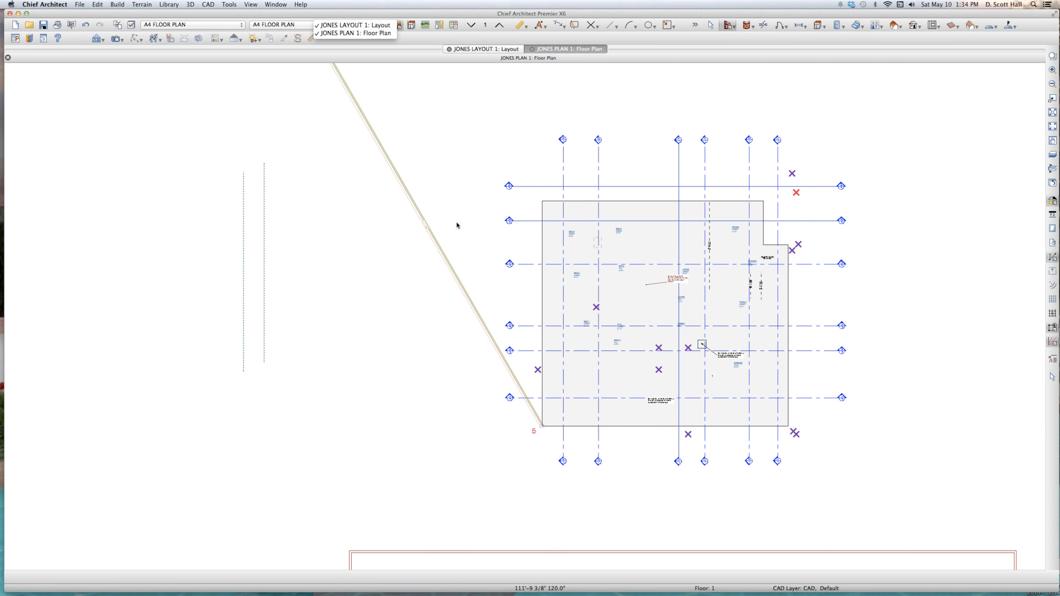
pyautogui.press('l')
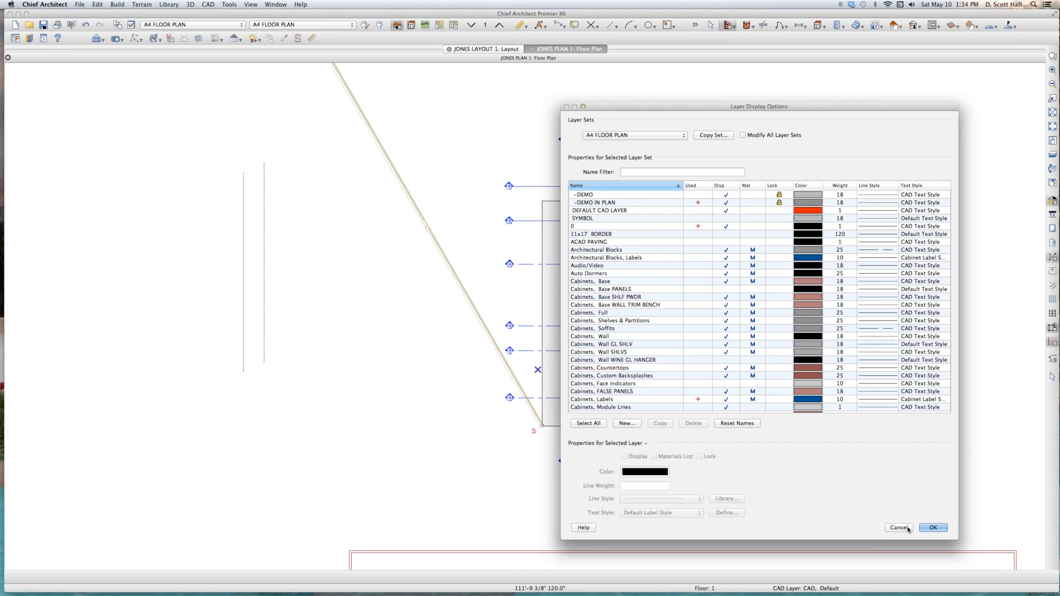
pyautogui.press('Escape')
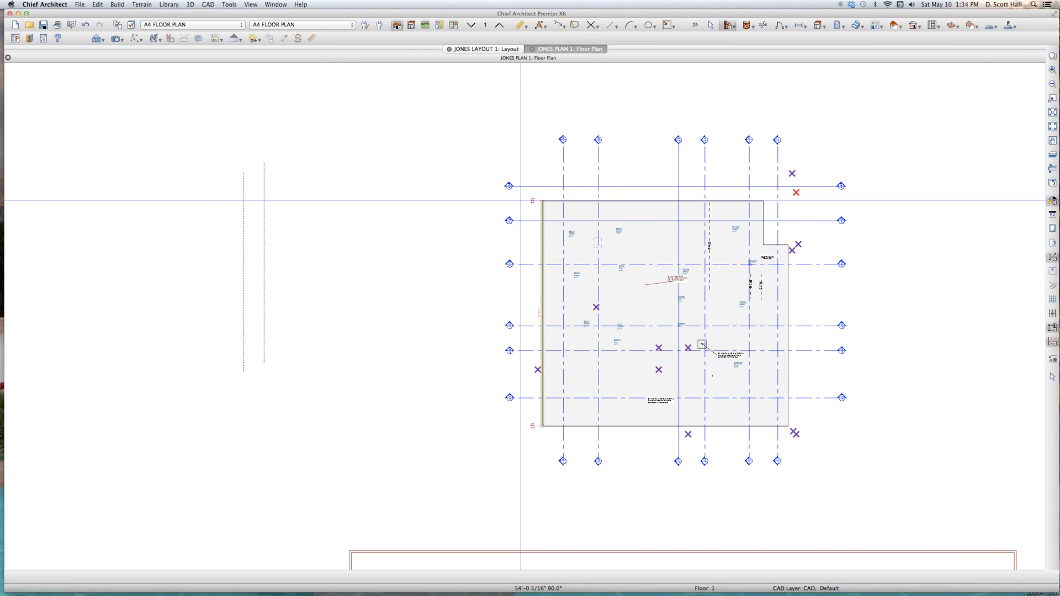
pyautogui.click(542, 201)
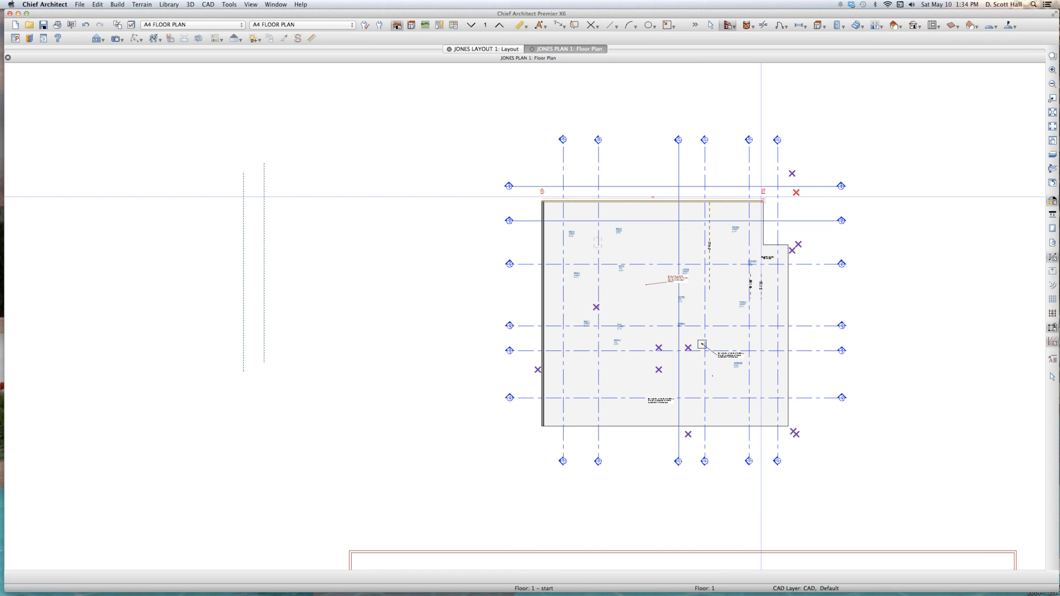
pyautogui.click(763, 201)
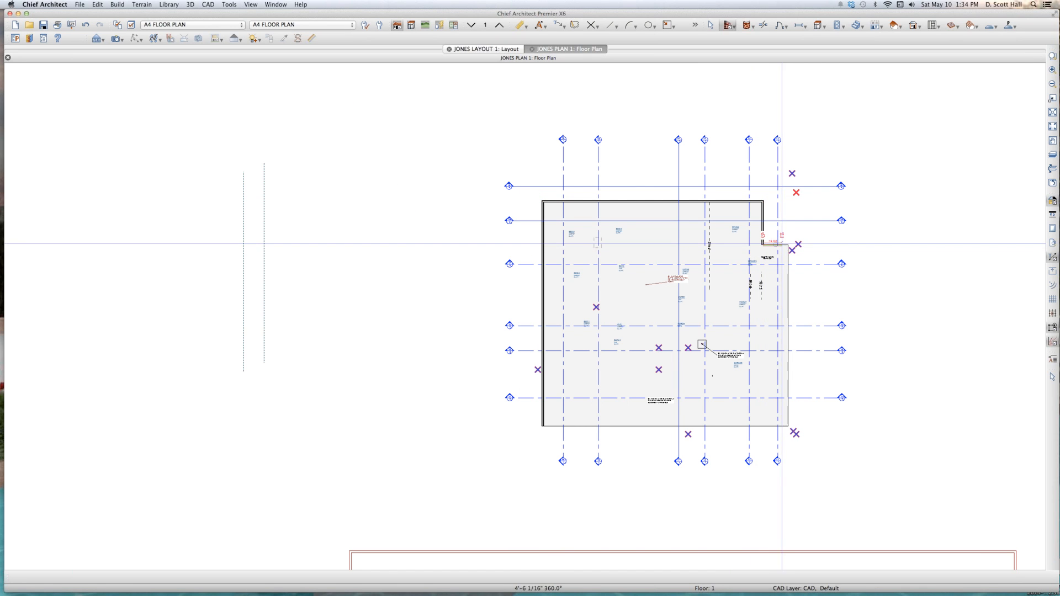
pyautogui.click(788, 244)
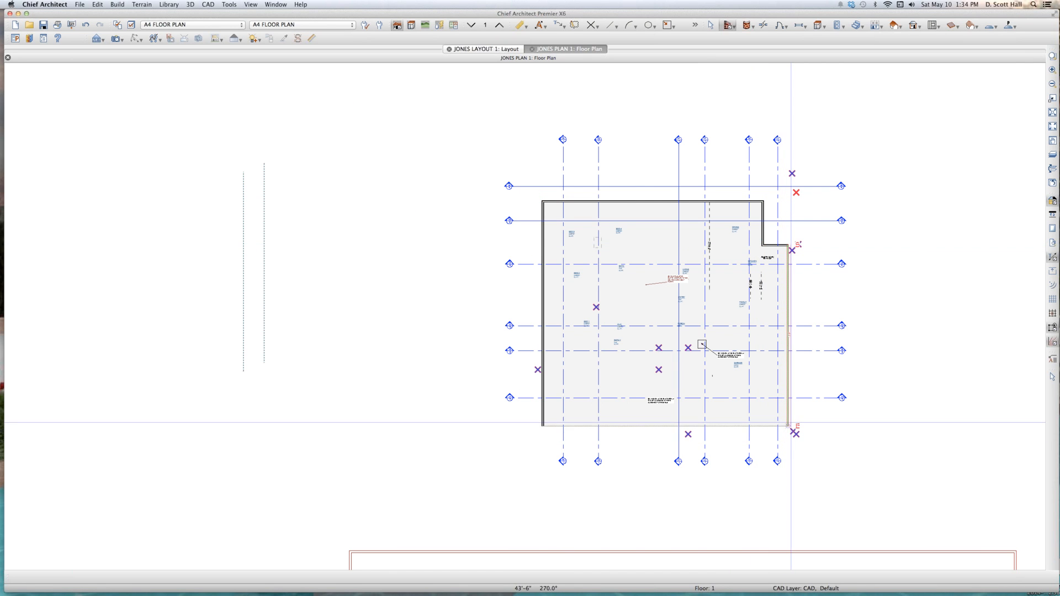
pyautogui.click(788, 425)
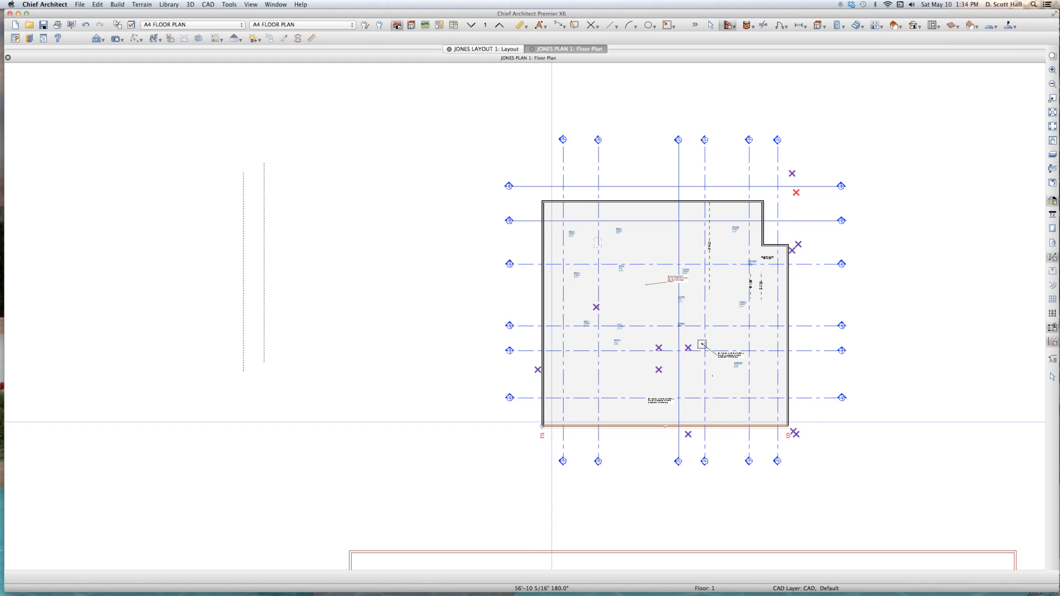
pyautogui.click(543, 425)
pyautogui.press('space')
# - Build an automatic roof over the new exterior walls with Build Roof Planes enabled
pyautogui.click(588, 380)
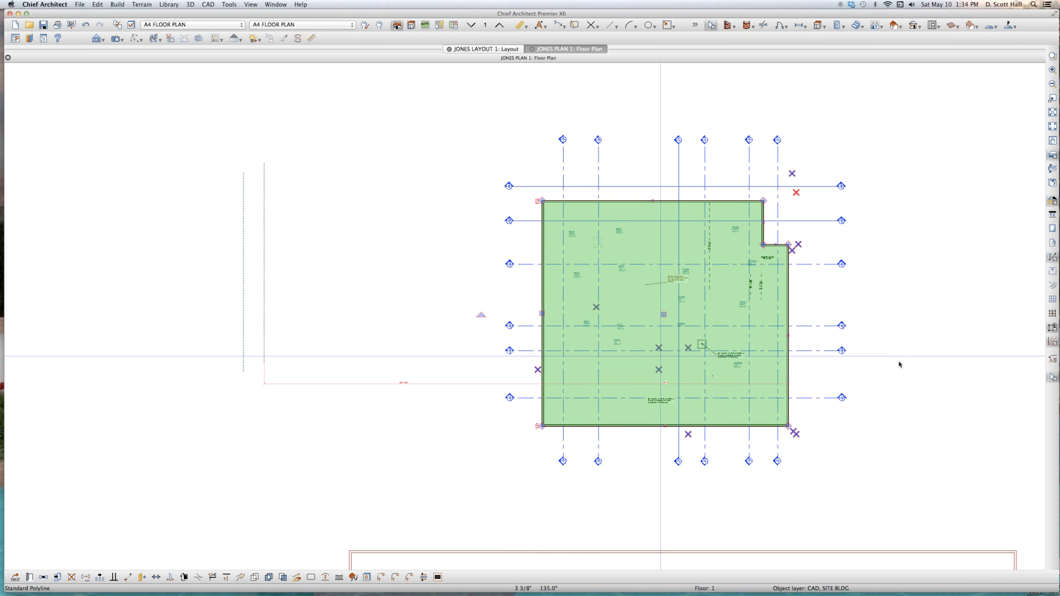
pyautogui.scroll(2, 899, 364)
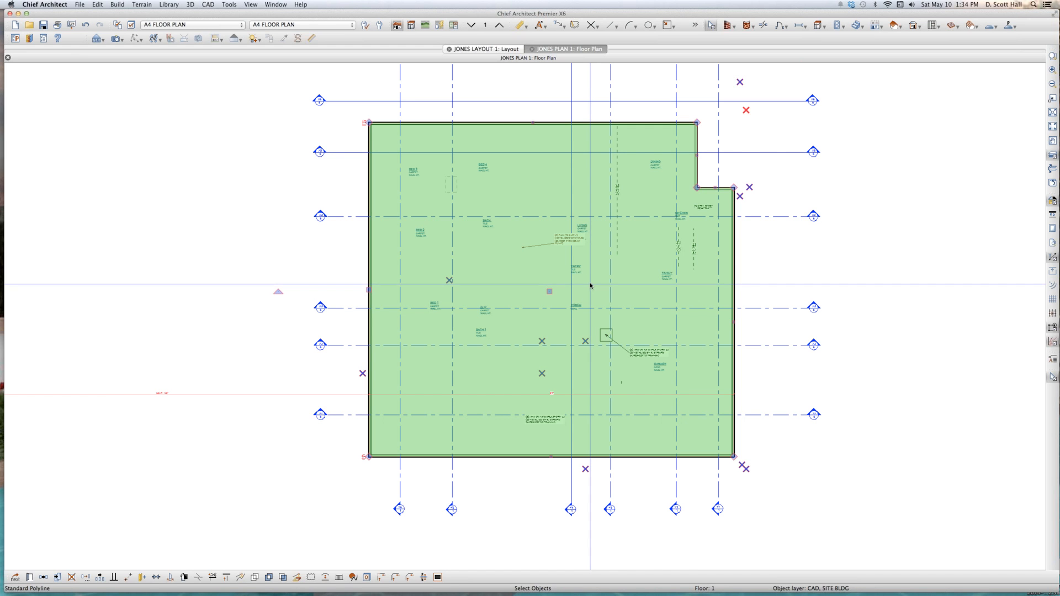
pyautogui.press('Escape')
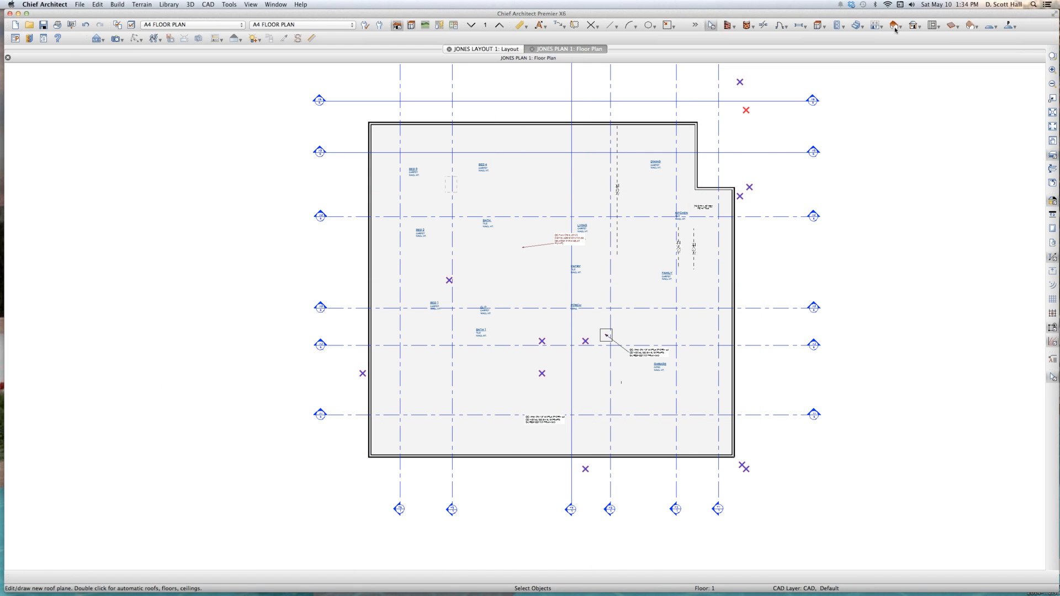
pyautogui.doubleClick(820, 27)
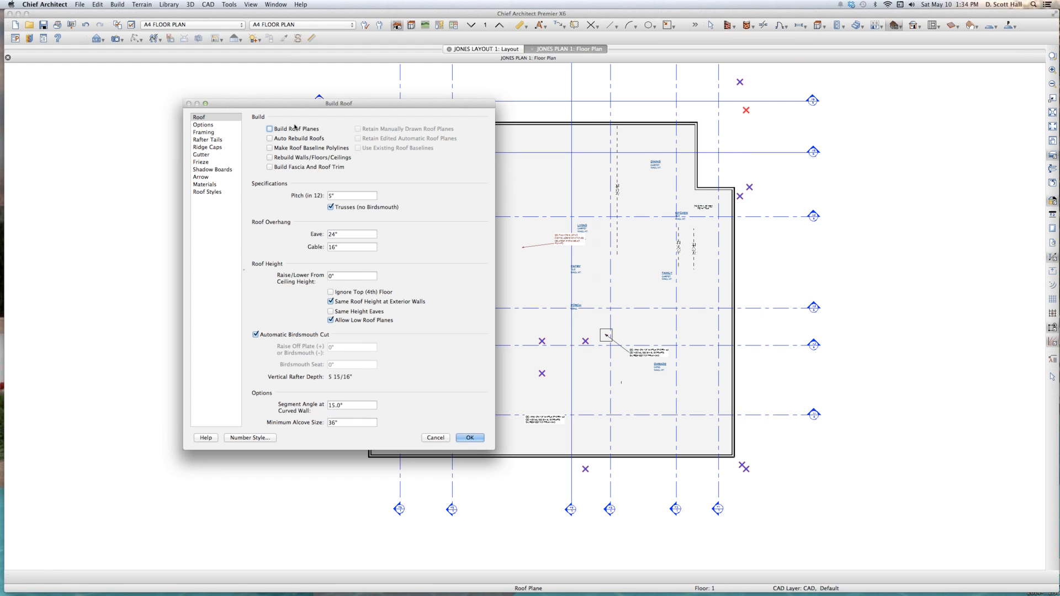
pyautogui.press('Return')
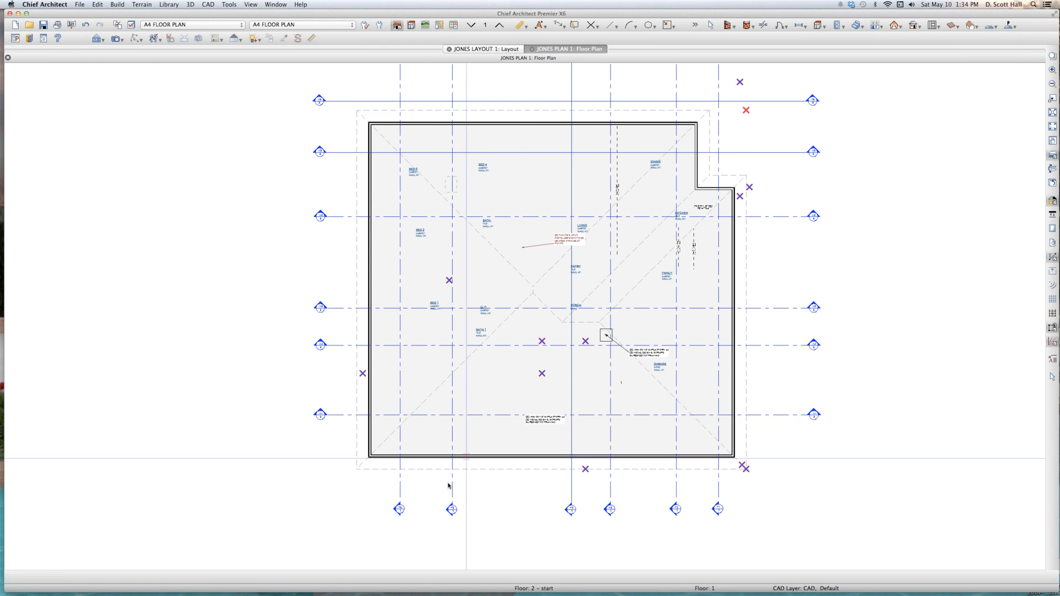
# - Place three hinged doors in the lower exterior wall, one near its left end and two near its right end
pyautogui.press('d')
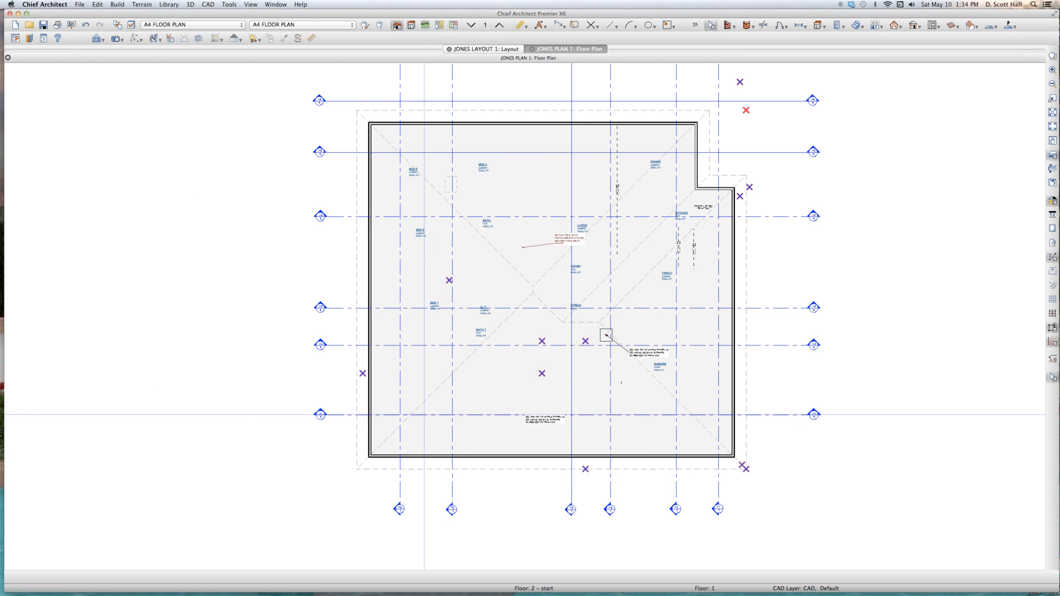
pyautogui.click(440, 461)
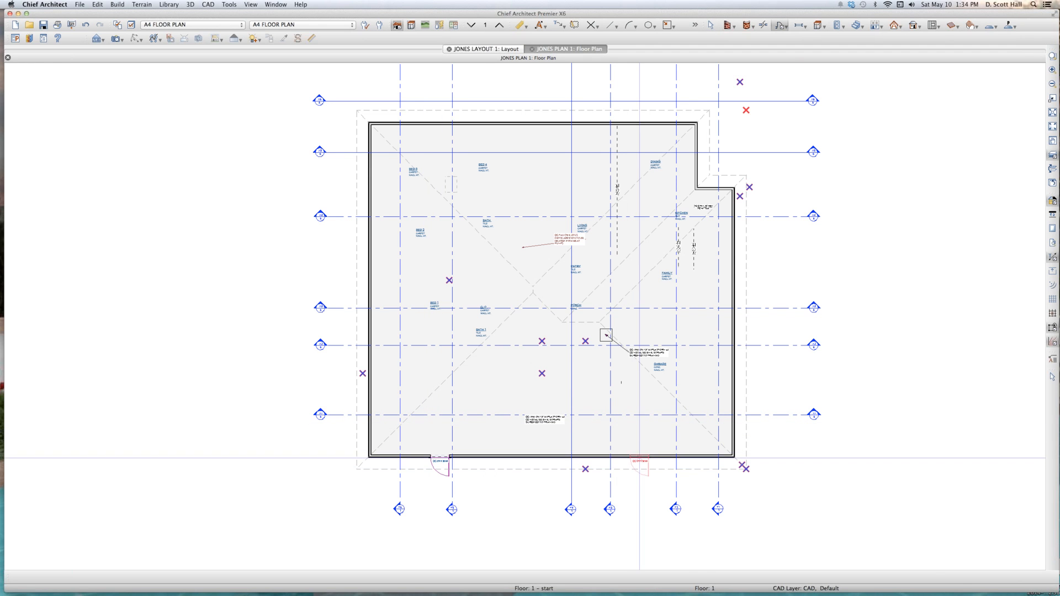
pyautogui.click(641, 456)
pyautogui.click(704, 456)
# - Place two windows between the doors in the lower exterior wall and one in the lower part of the left exterior wall
pyautogui.press('w')
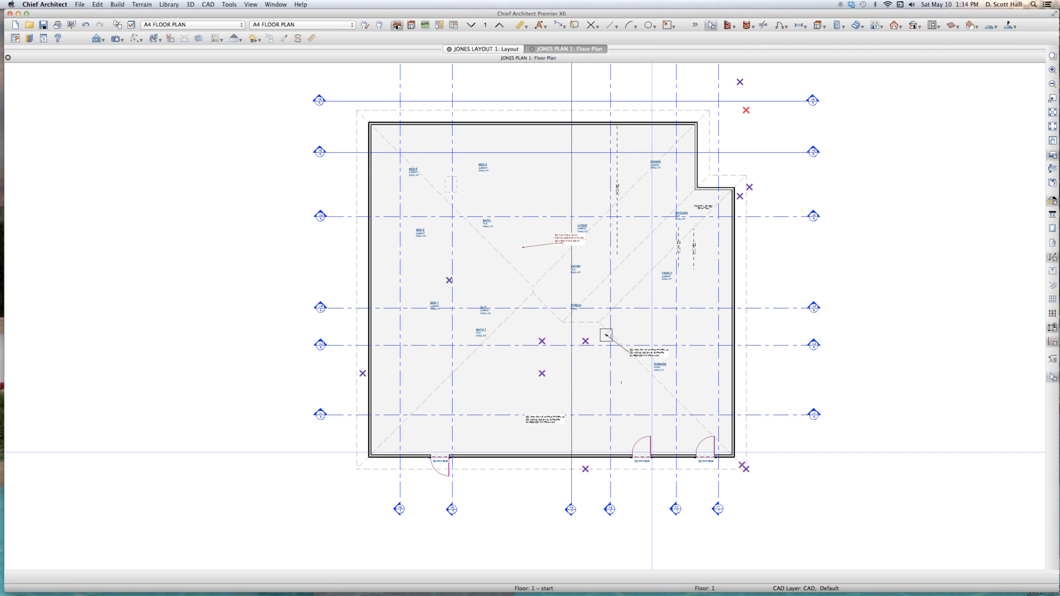
pyautogui.click(571, 457)
pyautogui.click(485, 457)
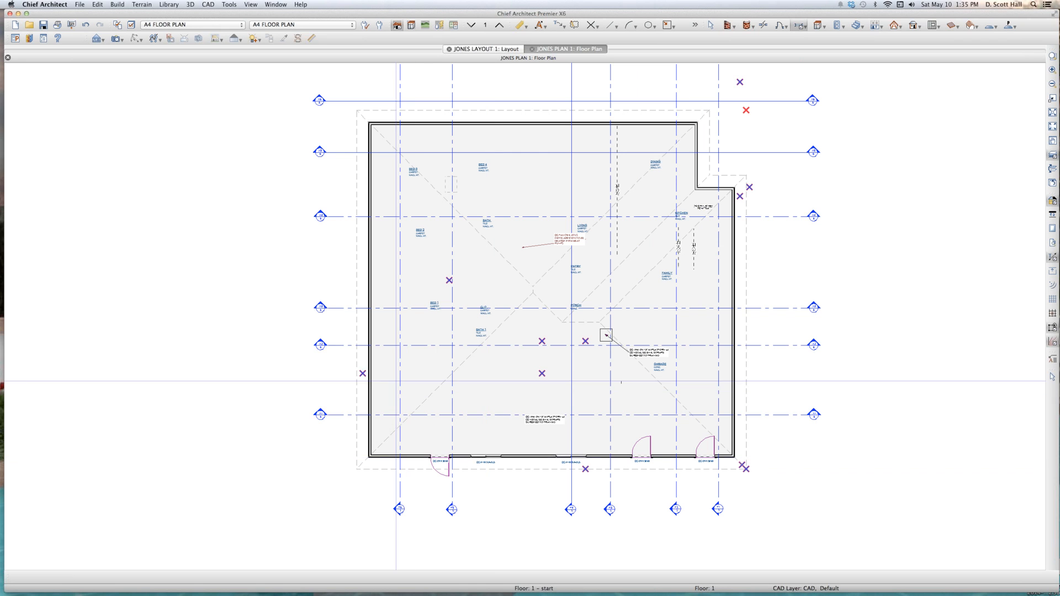
pyautogui.click(364, 349)
pyautogui.press('Escape')
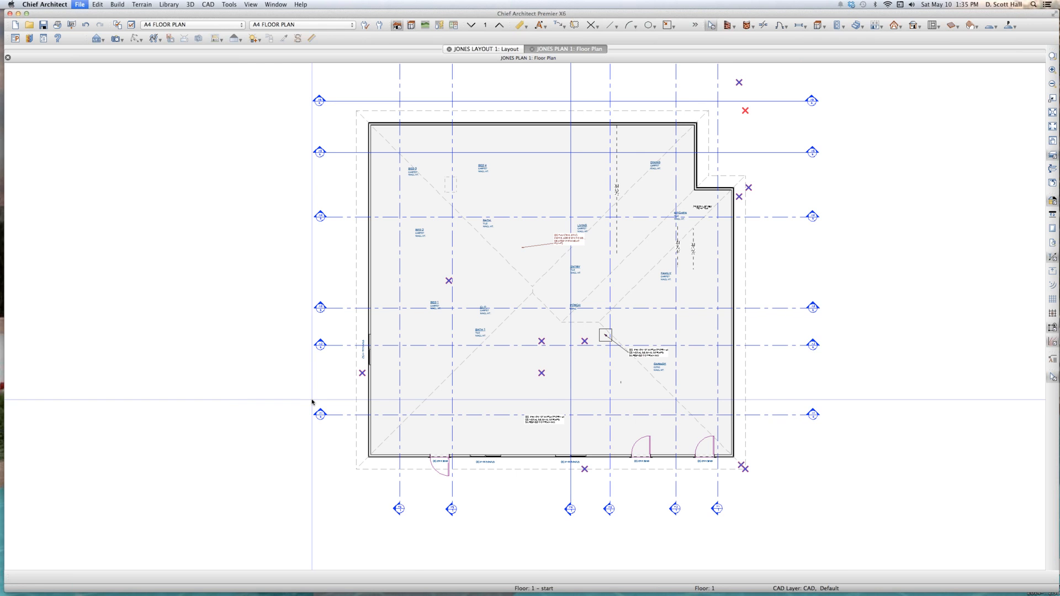
# - Close the floor plan and review the layout's site plan on page 1 and the roof plan and elevations on page 2
pyautogui.press('super+w')
pyautogui.scroll(-4, 388, 335)
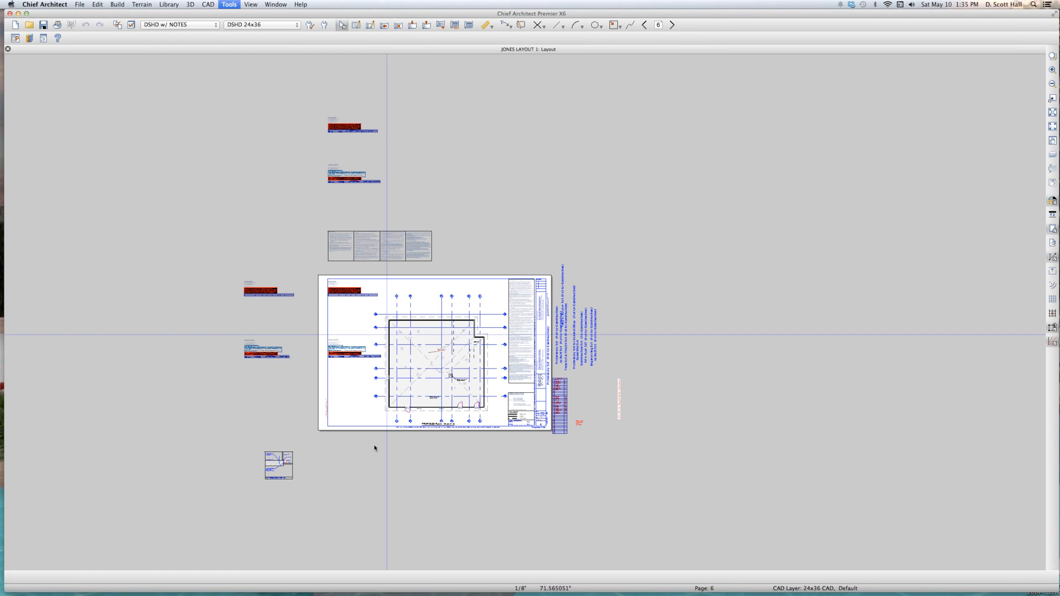
pyautogui.press('pagedown')
pyautogui.press('pagedown')
pyautogui.press('pagedown')
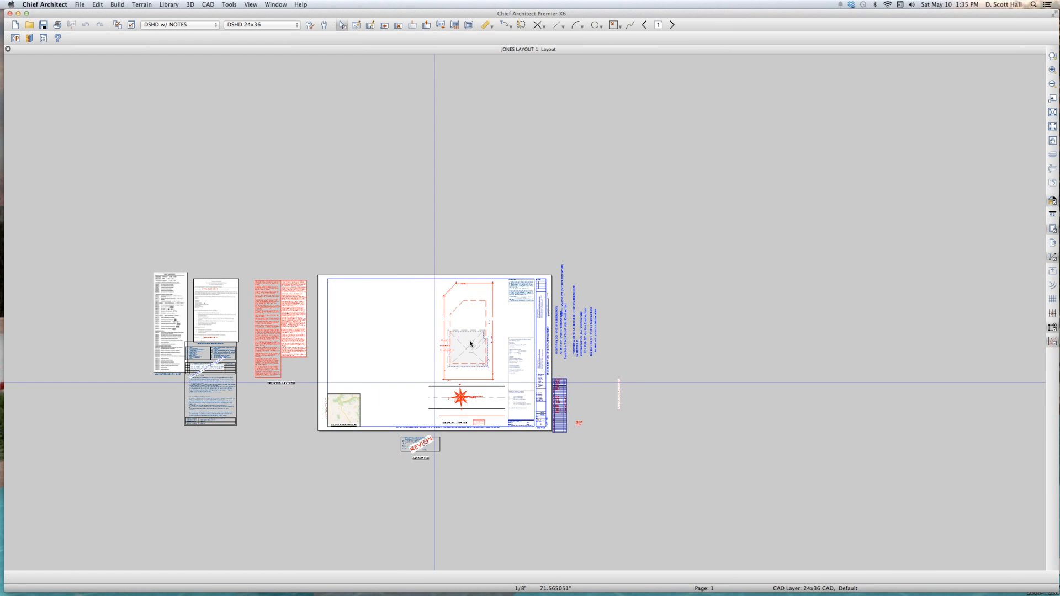
pyautogui.scroll(5, 470, 344)
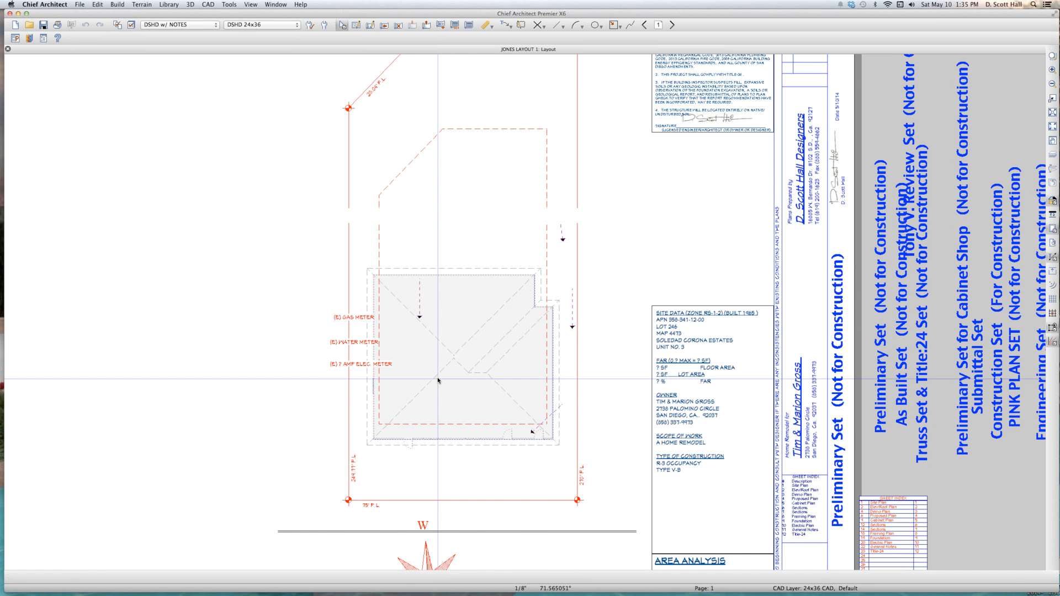
pyautogui.scroll(-2, 449, 391)
pyautogui.press('pagedown')
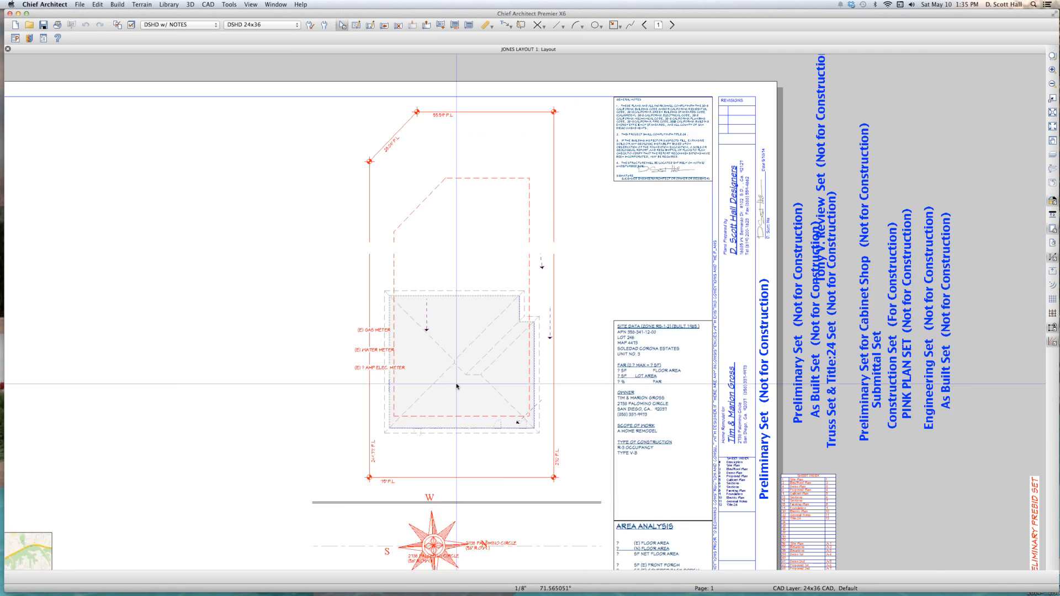
pyautogui.scroll(-6, 455, 374)
pyautogui.scroll(6, 424, 426)
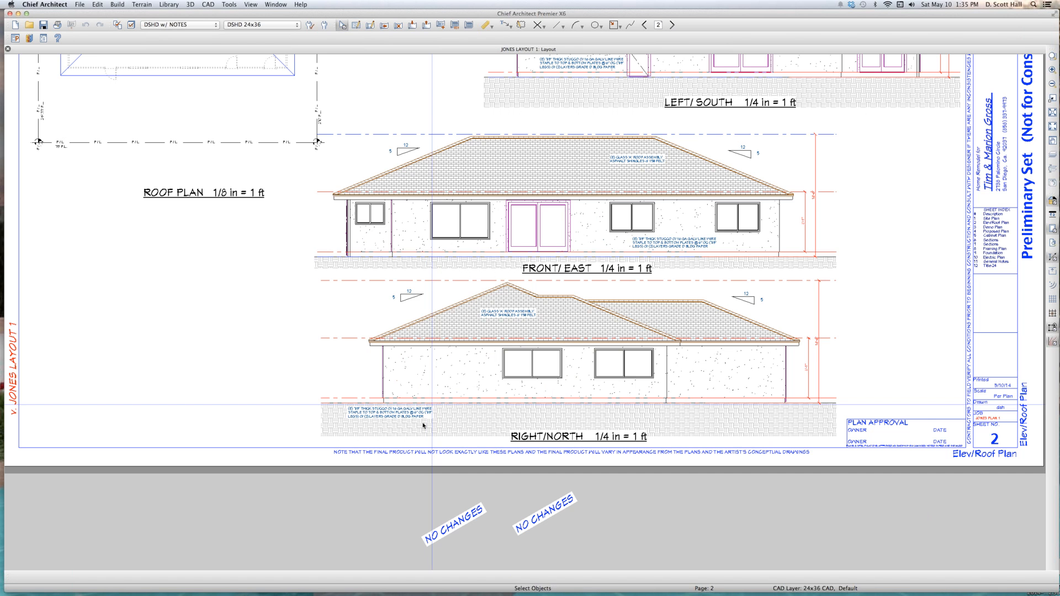
pyautogui.scroll(-2, 423, 425)
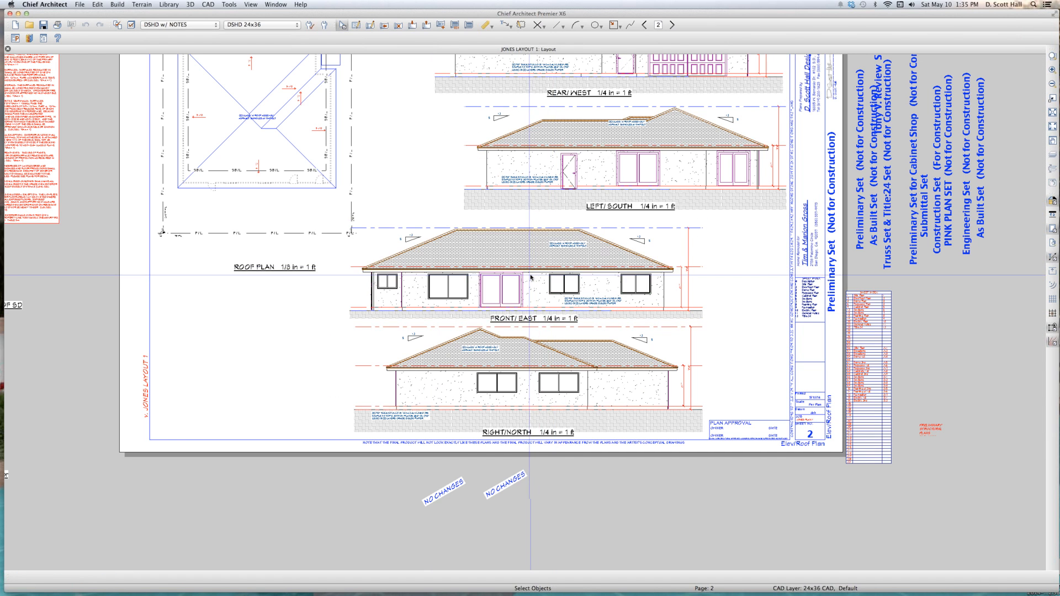
# - Open the views behind the Front/East and Right/North elevations on page 2 and update both layout views to match the new house
pyautogui.doubleClick(530, 276)
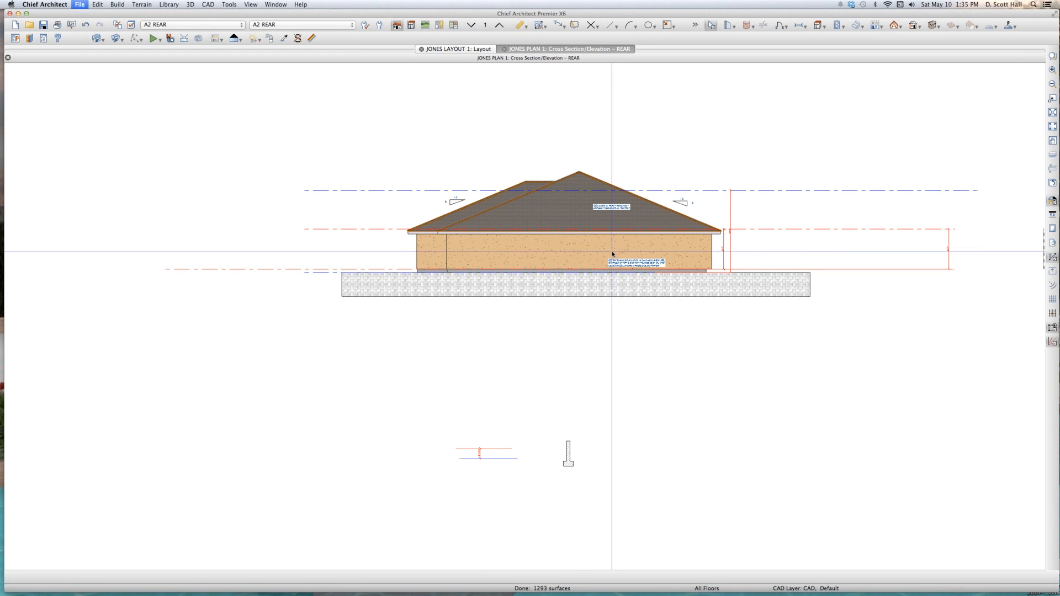
pyautogui.click(592, 323)
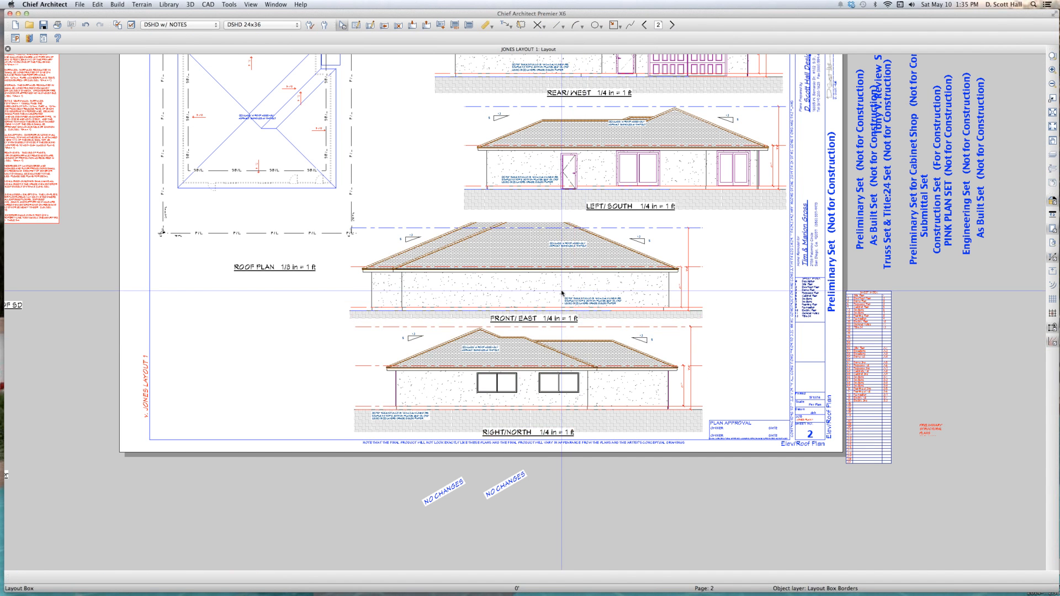
pyautogui.click(527, 375)
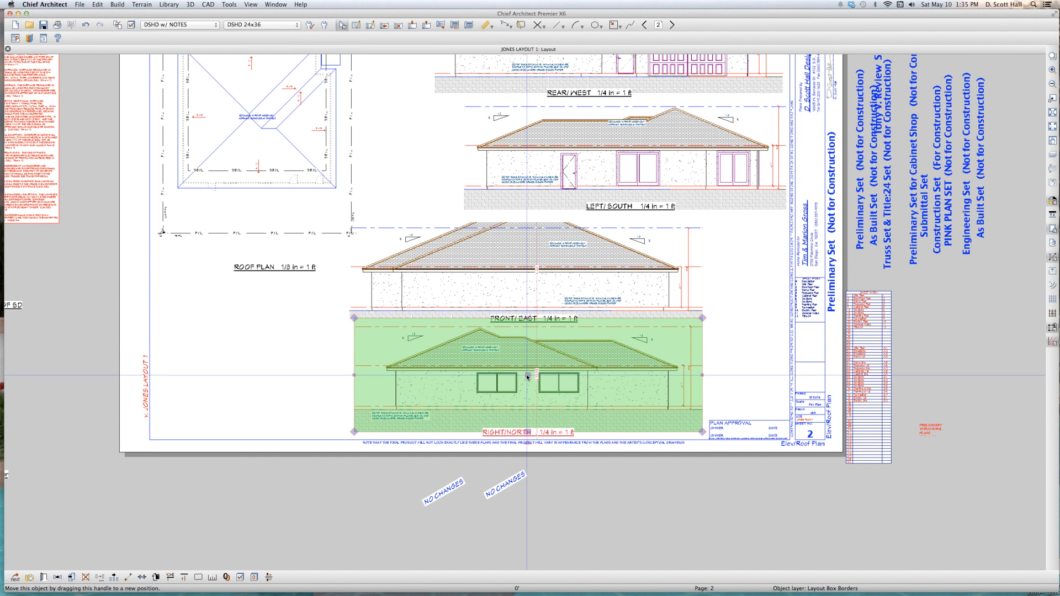
pyautogui.doubleClick(528, 376)
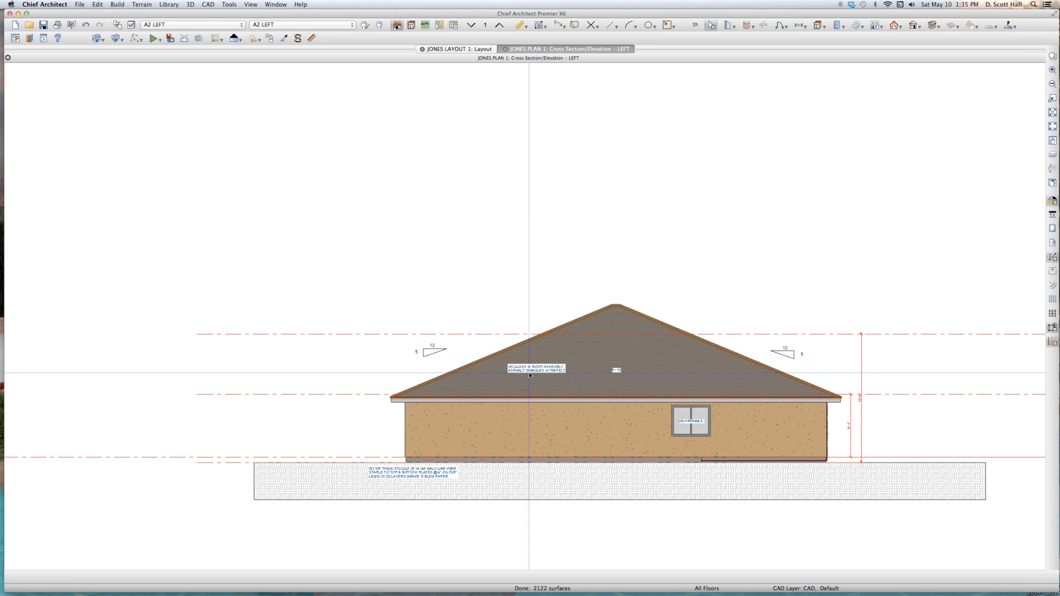
pyautogui.press('super+w')
pyautogui.click(592, 323)
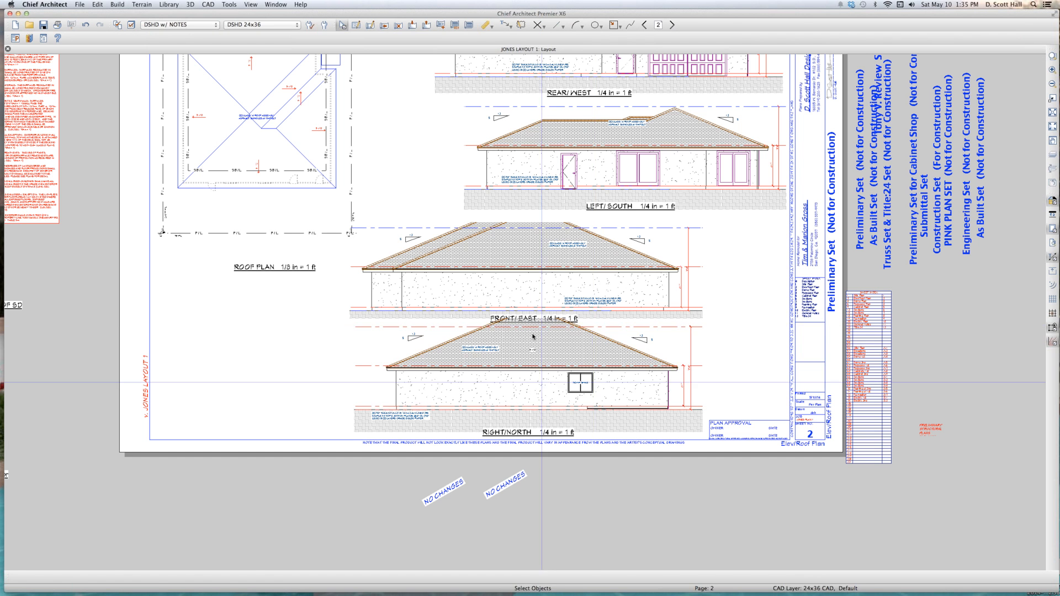
# - Open the view behind the Left/South elevation and update its layout view with the new house
pyautogui.press('Escape')
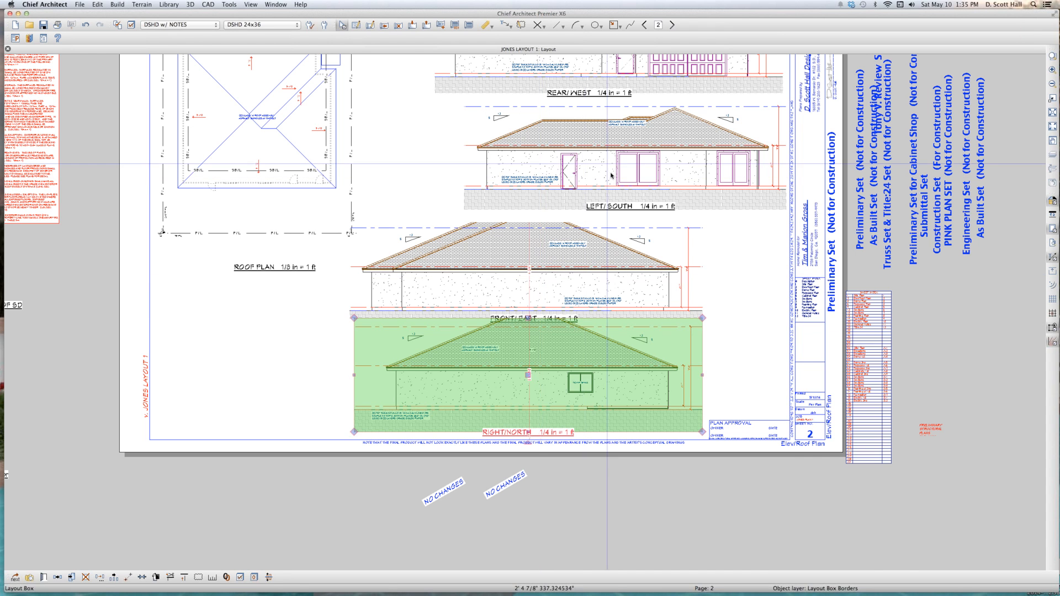
pyautogui.press('Escape')
pyautogui.doubleClick(610, 174)
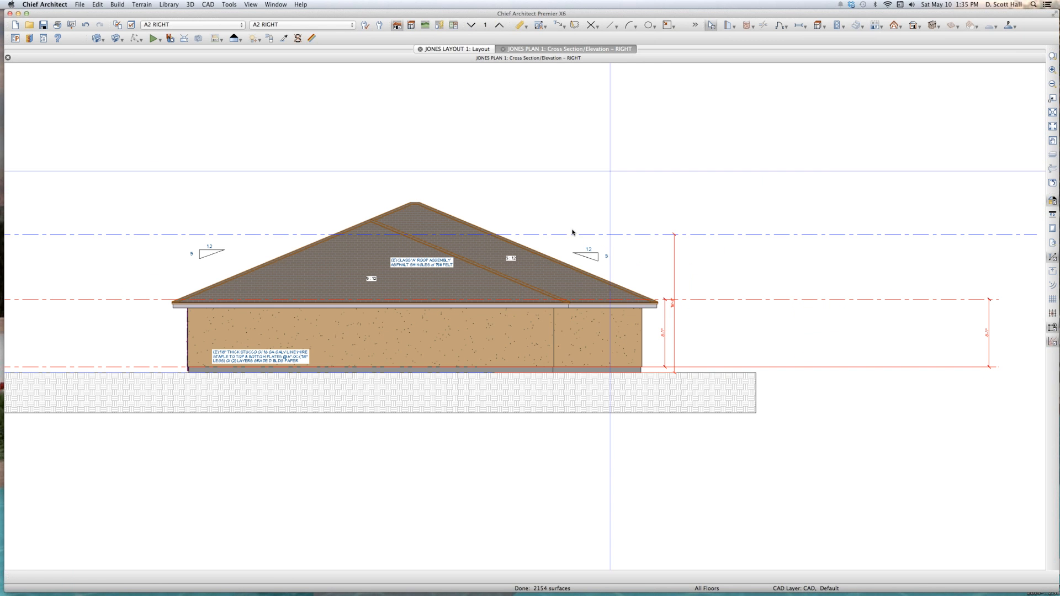
pyautogui.press('super+w')
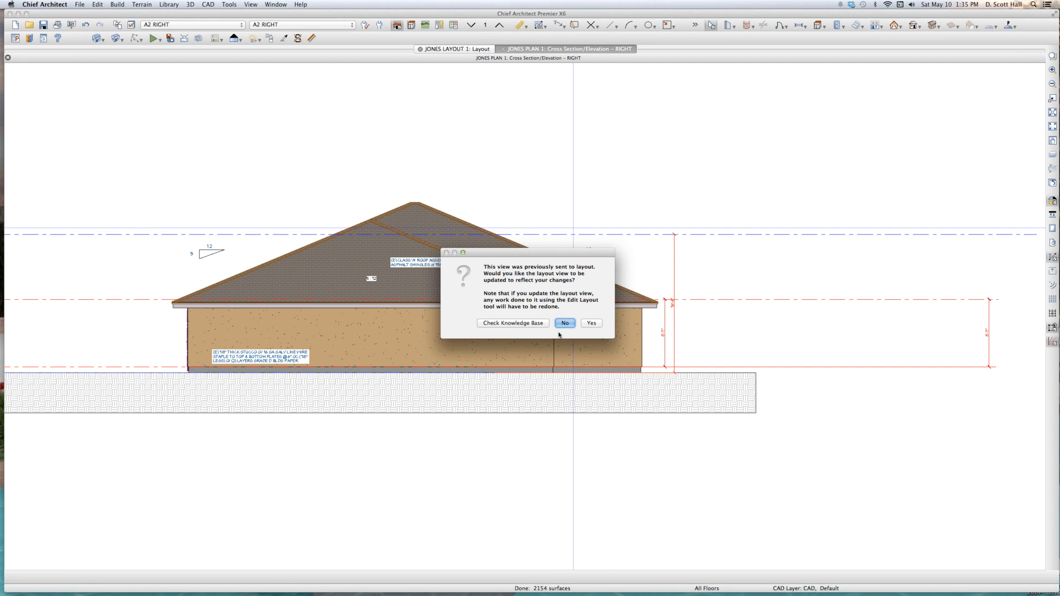
pyautogui.click(563, 324)
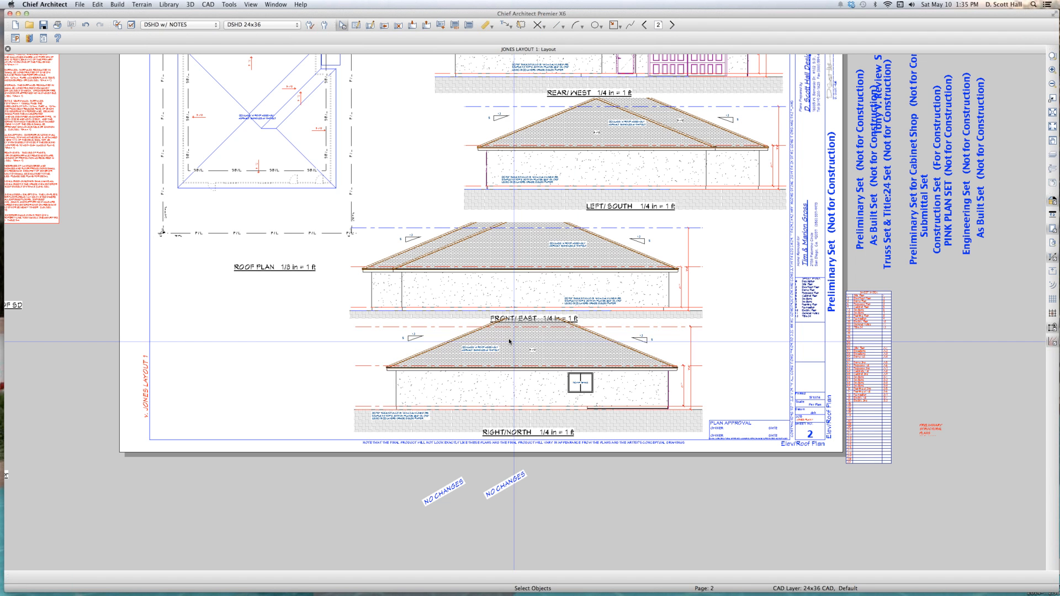
# - Check the remaining elevations, the demo plan on page 5, the proposed plan on page 6 and the first floor sheet on page 7
pyautogui.scroll(-2, 291, 194)
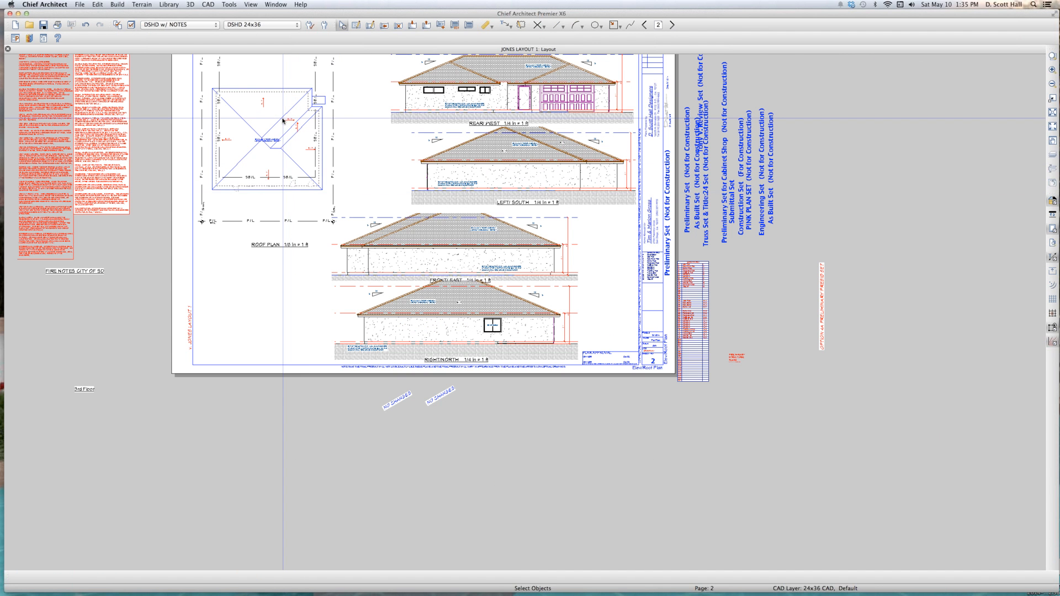
pyautogui.press('pagedown')
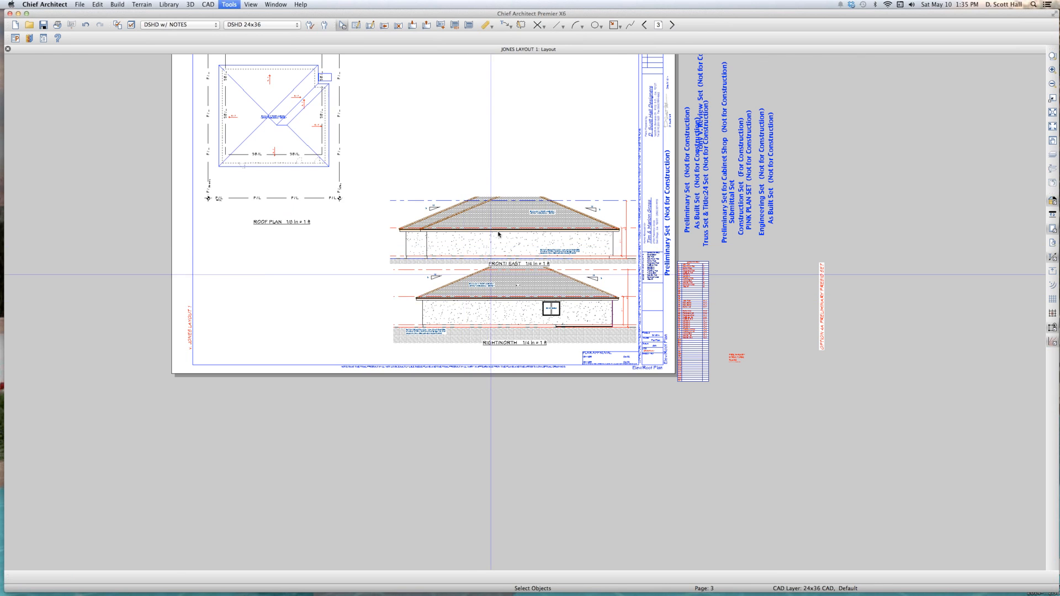
pyautogui.press('pagedown')
pyautogui.click(489, 230)
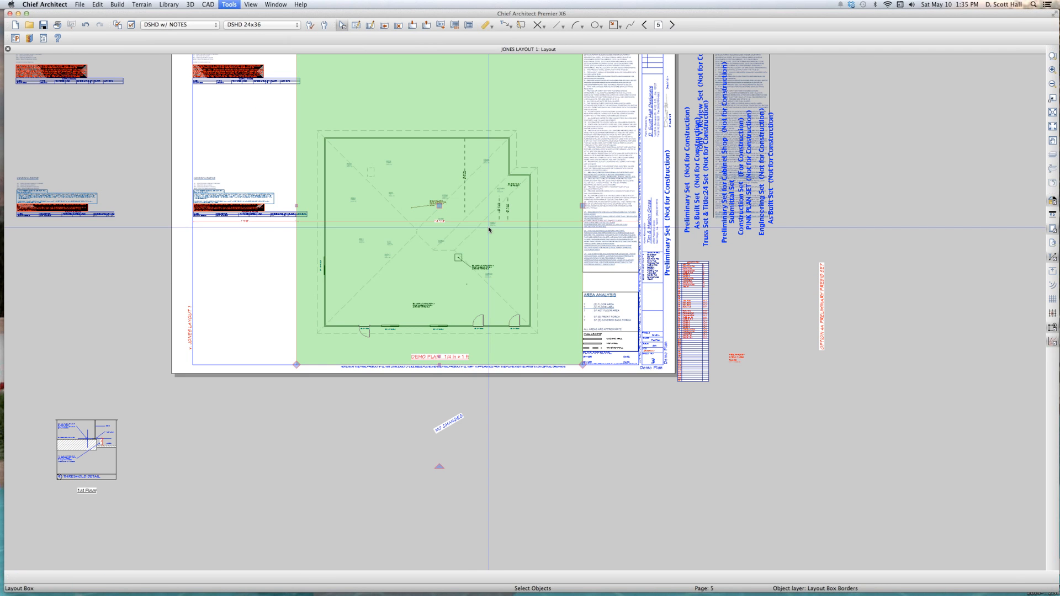
pyautogui.press('pagedown')
pyautogui.click(473, 238)
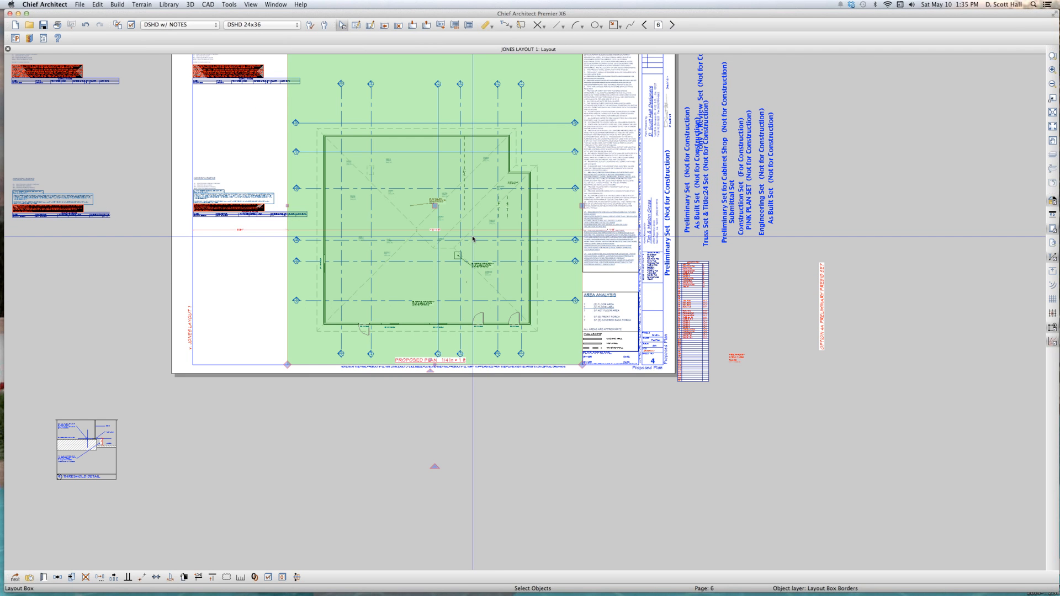
pyautogui.press('pagedown')
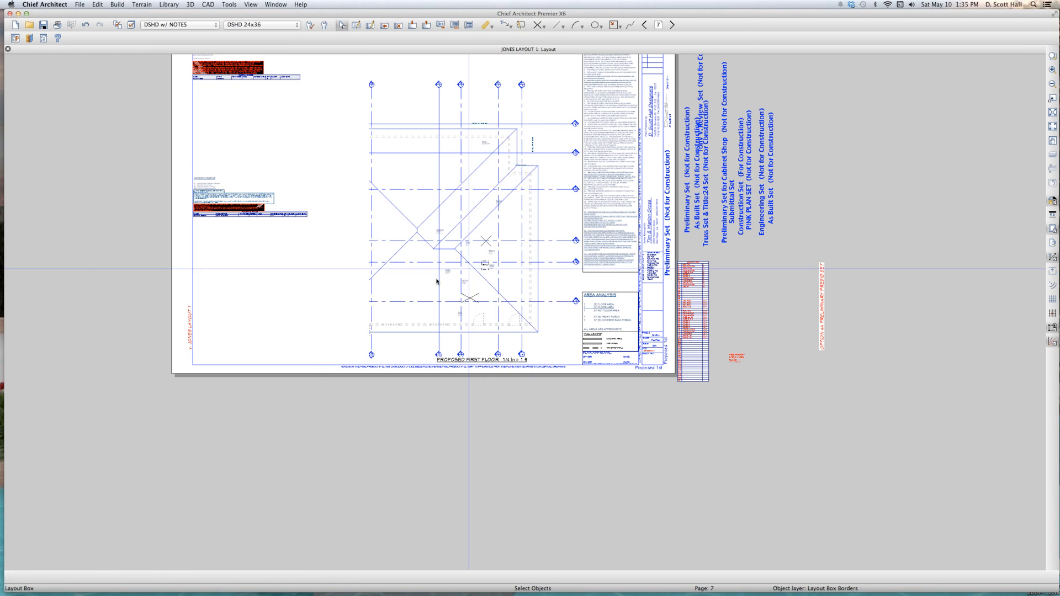
# - Widen the Proposed First Floor layout box on page 7 by extending its left edge to the legends, uncovering the whole house
pyautogui.click(367, 209)
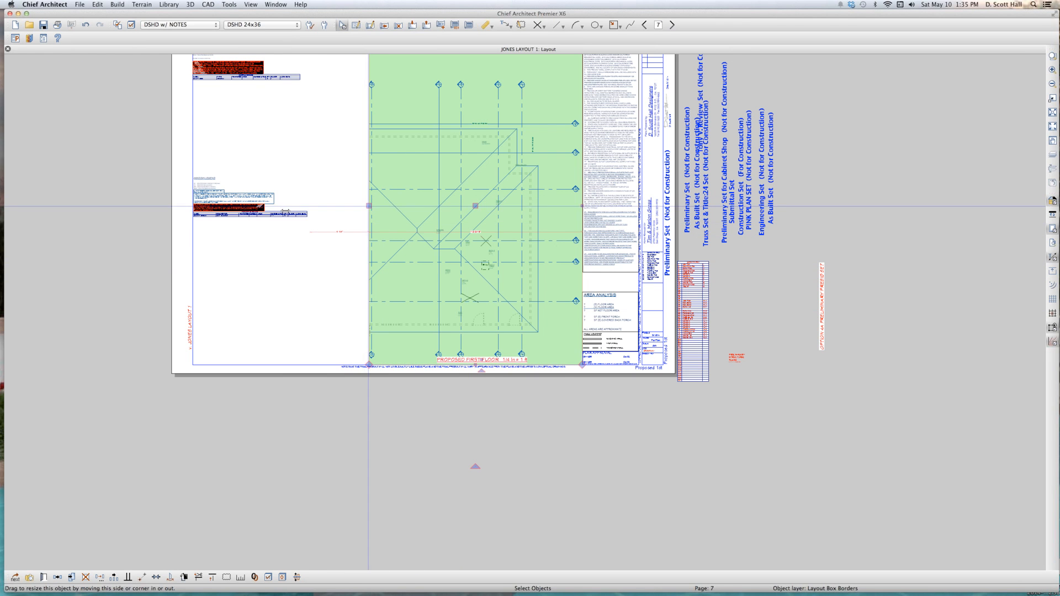
pyautogui.moveTo(365, 209); pyautogui.dragTo(310, 217)
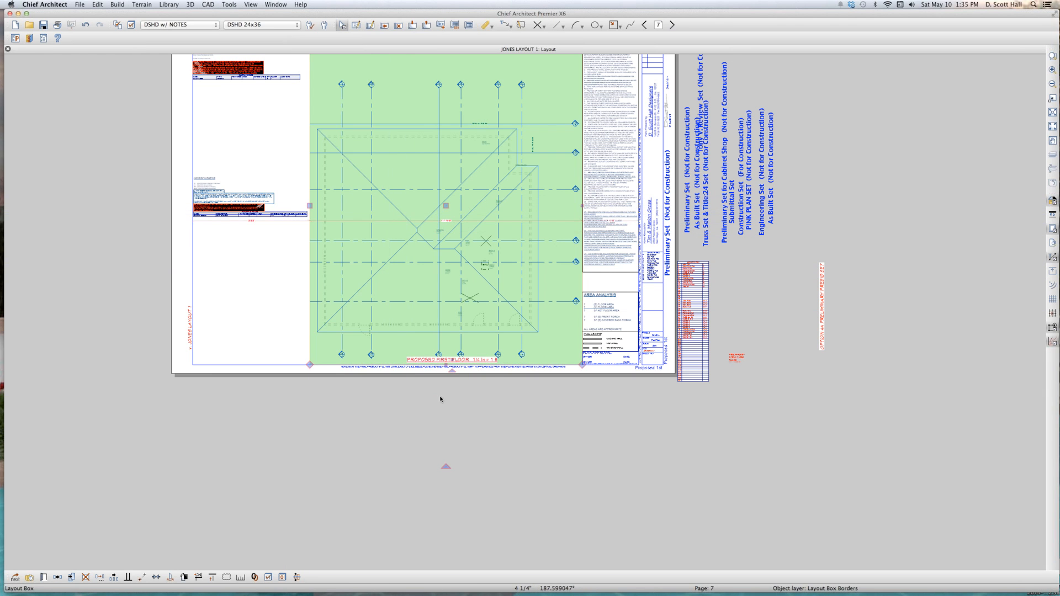
pyautogui.scroll(4, 440, 403)
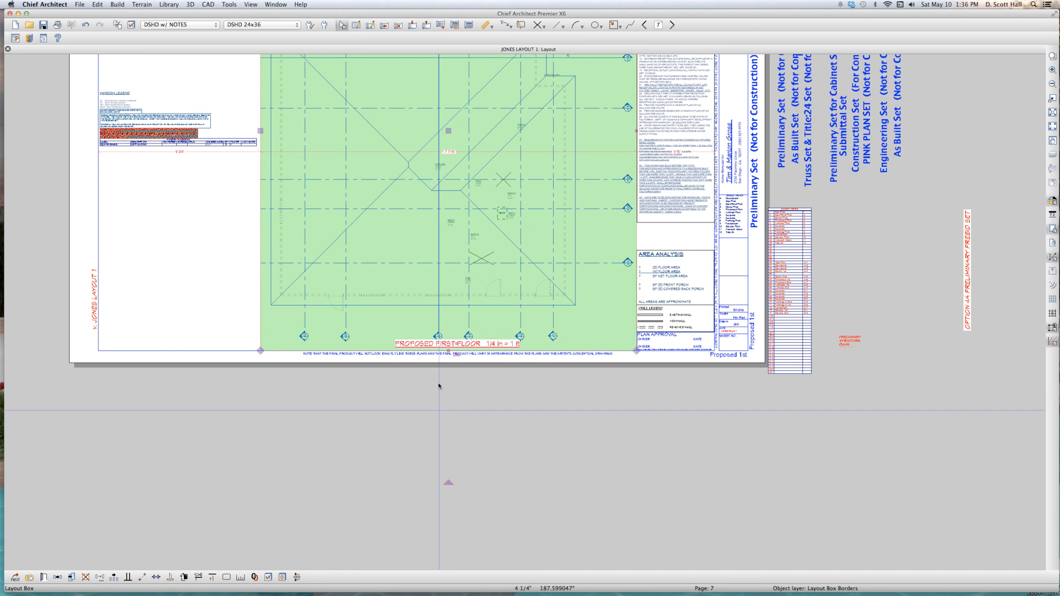
pyautogui.scroll(-5, 438, 399)
pyautogui.scroll(-3, 467, 257)
pyautogui.scroll(4, 469, 279)
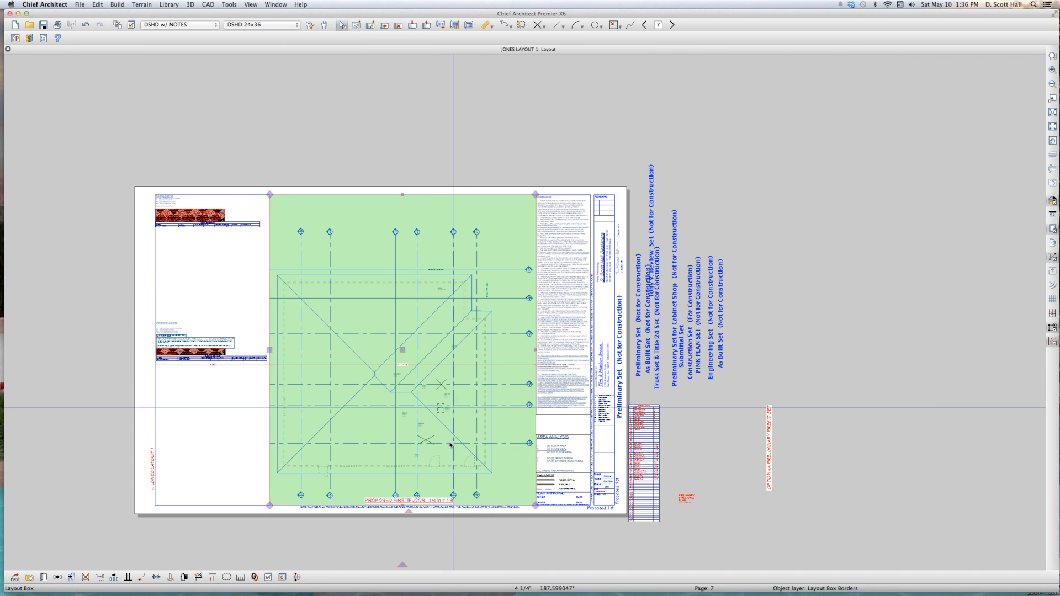
pyautogui.scroll(2, 529, 516)
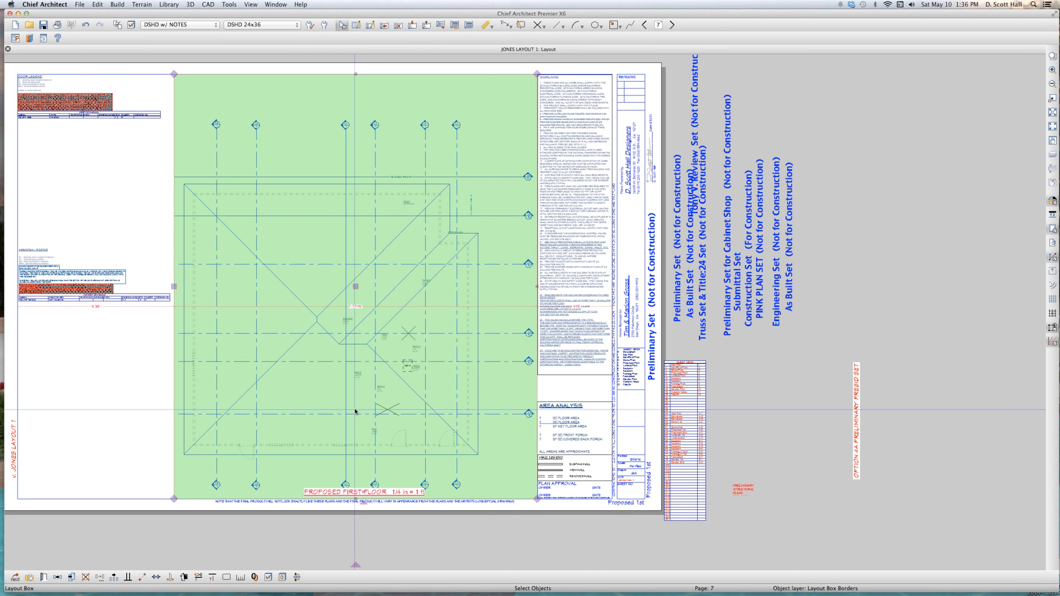
# - Compare pages 6 and 7, and change the page 7 layout box label to PROPOSED SECOND FLOOR %box_scale%
pyautogui.press('pageup')
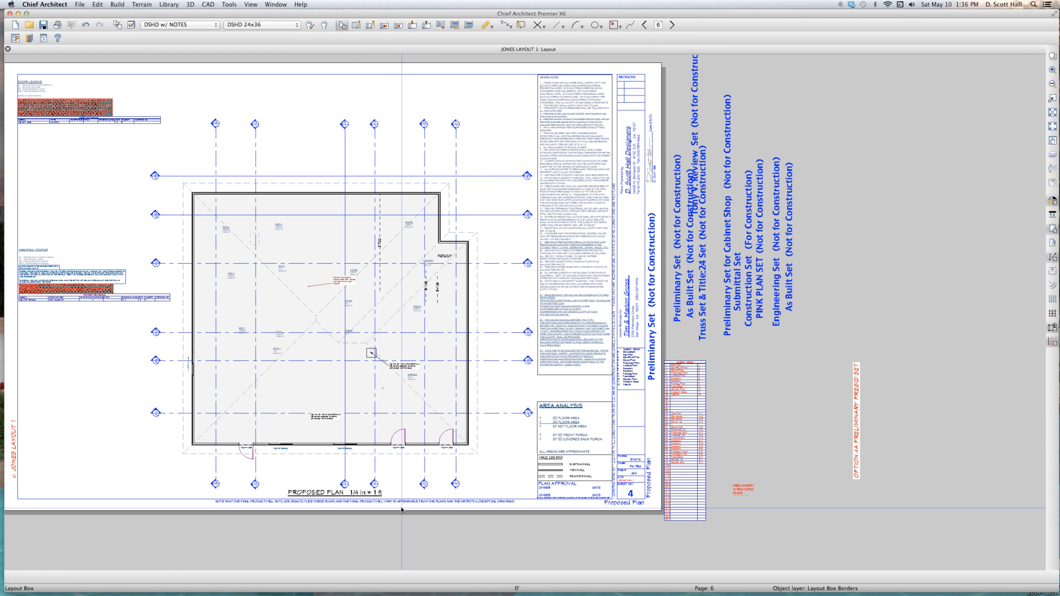
pyautogui.press('pagedown')
pyautogui.click(393, 436)
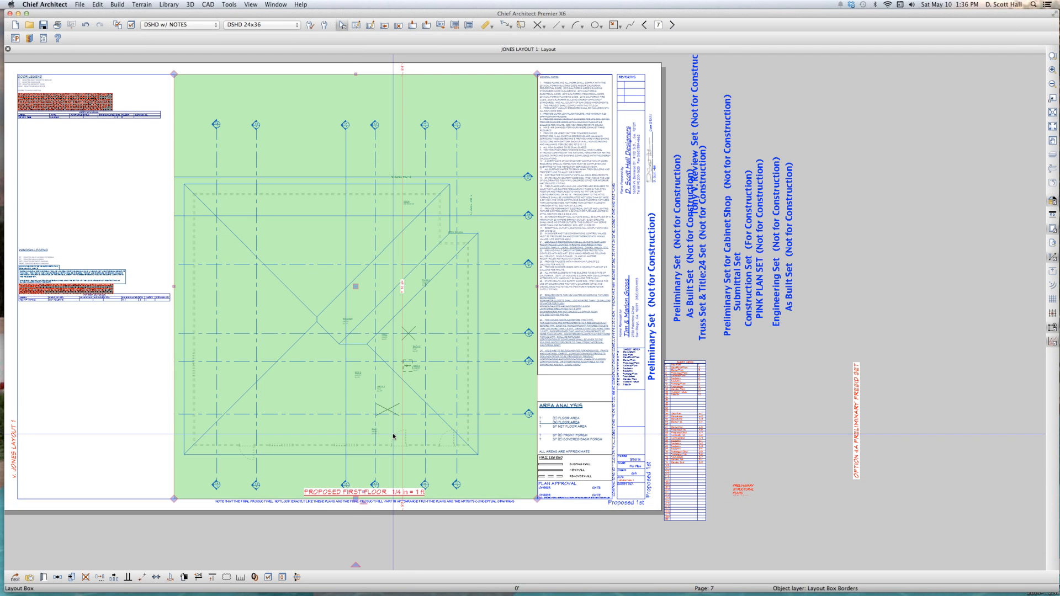
pyautogui.doubleClick(501, 247)
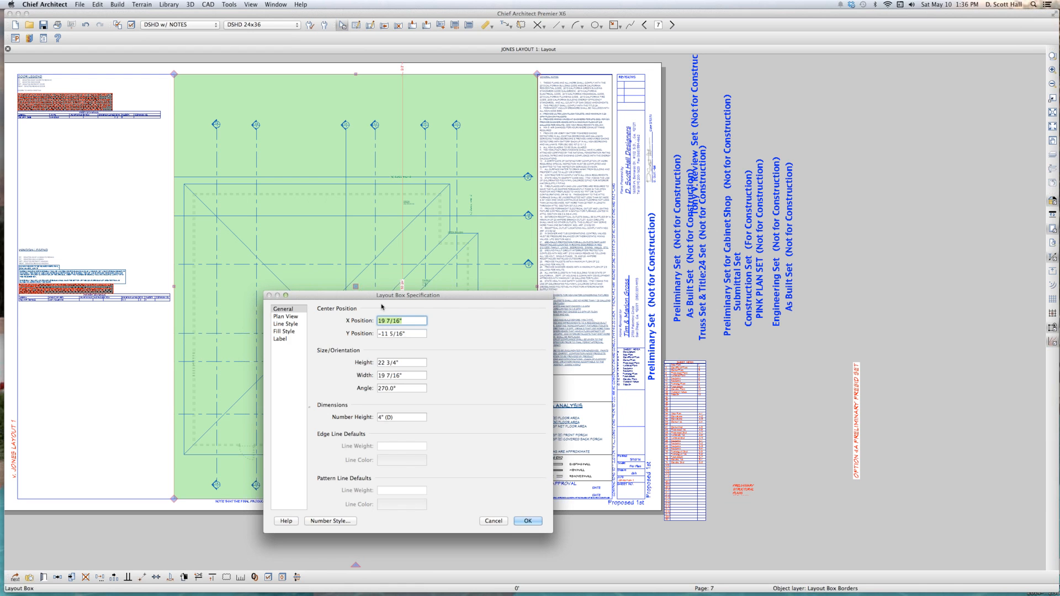
pyautogui.click(280, 339)
pyautogui.click(406, 357)
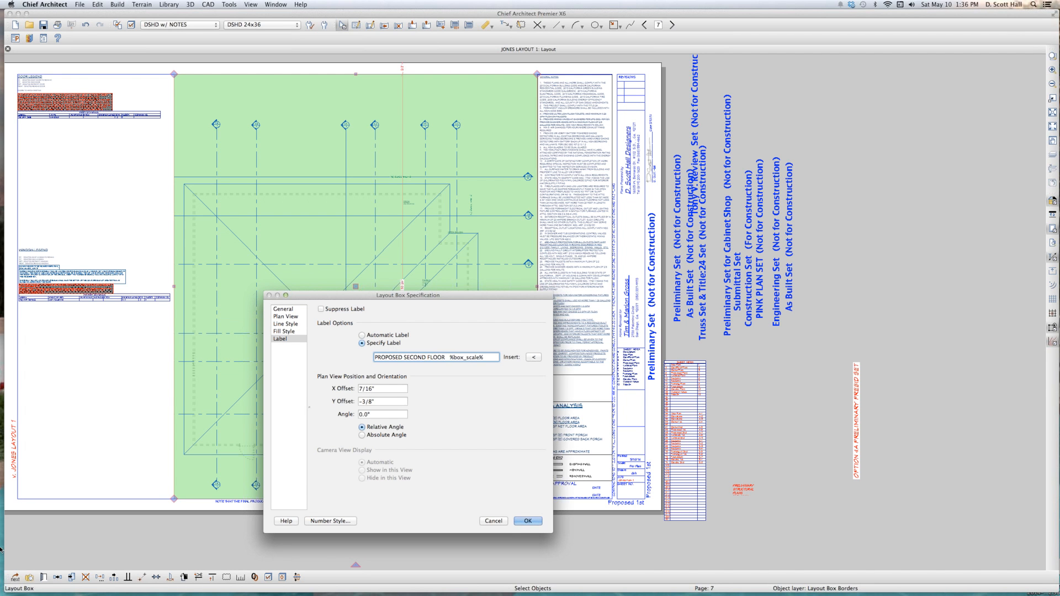
# - Label the plan's layout box on page 7 "PROPOSED SECOND FLOOR %box_scale%" and deselect it
pyautogui.press('Return')
pyautogui.scroll(1, 287, 530)
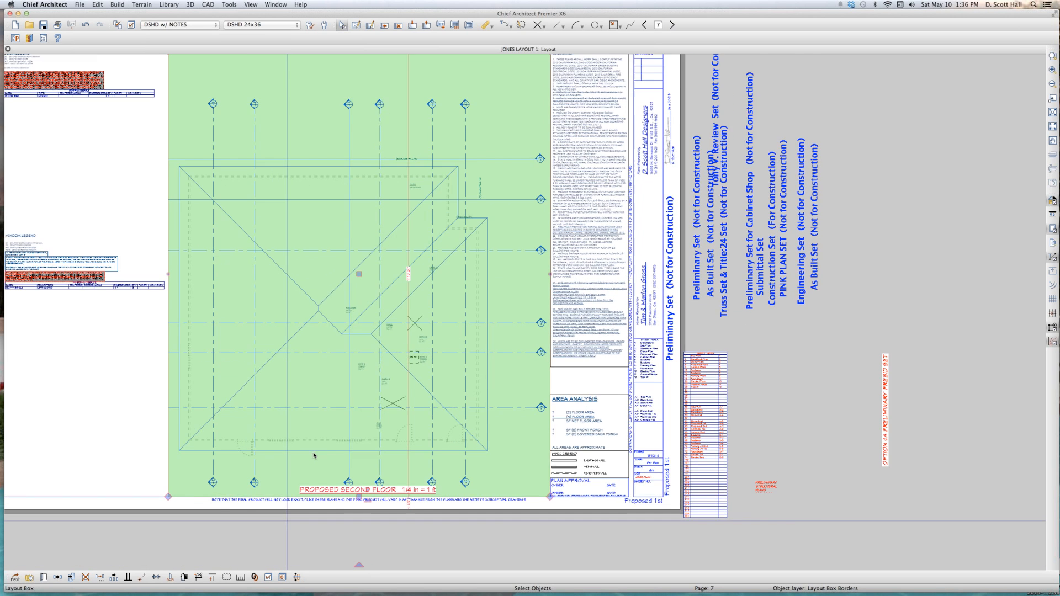
pyautogui.scroll(1, 314, 456)
pyautogui.scroll(-5, 319, 439)
pyautogui.press('Escape')
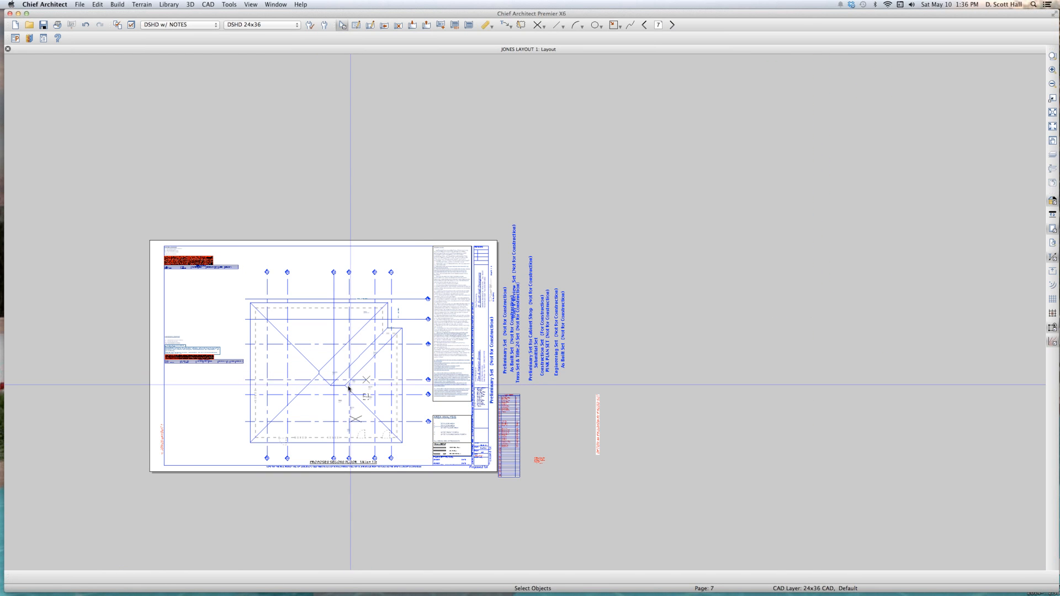
# - Set layout page 7's label to # and its title to Proposed 2nd, and check its entry in the sheet index
pyautogui.scroll(4, 388, 418)
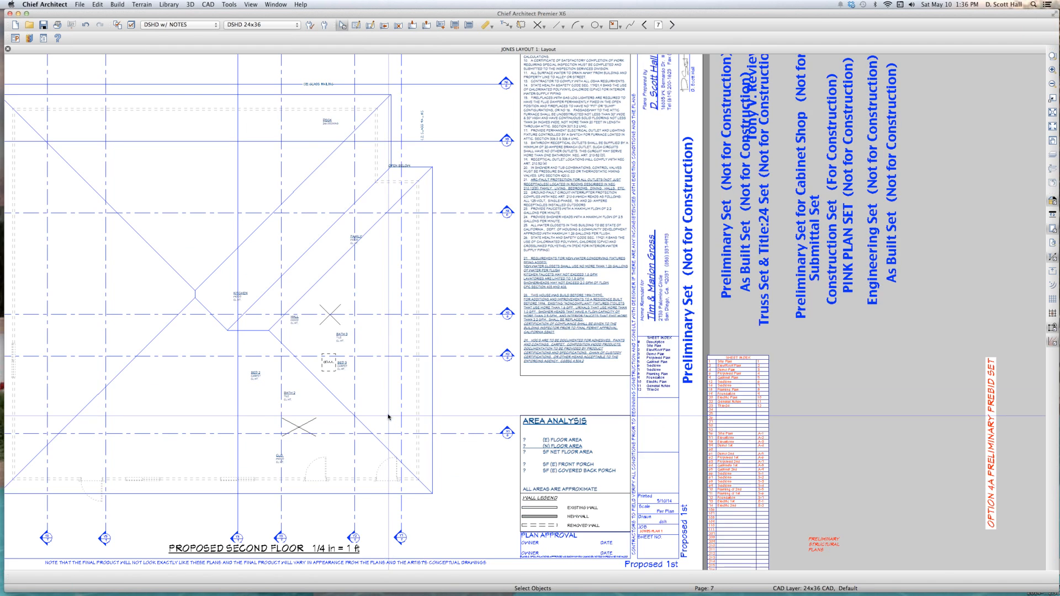
pyautogui.scroll(-3, 388, 417)
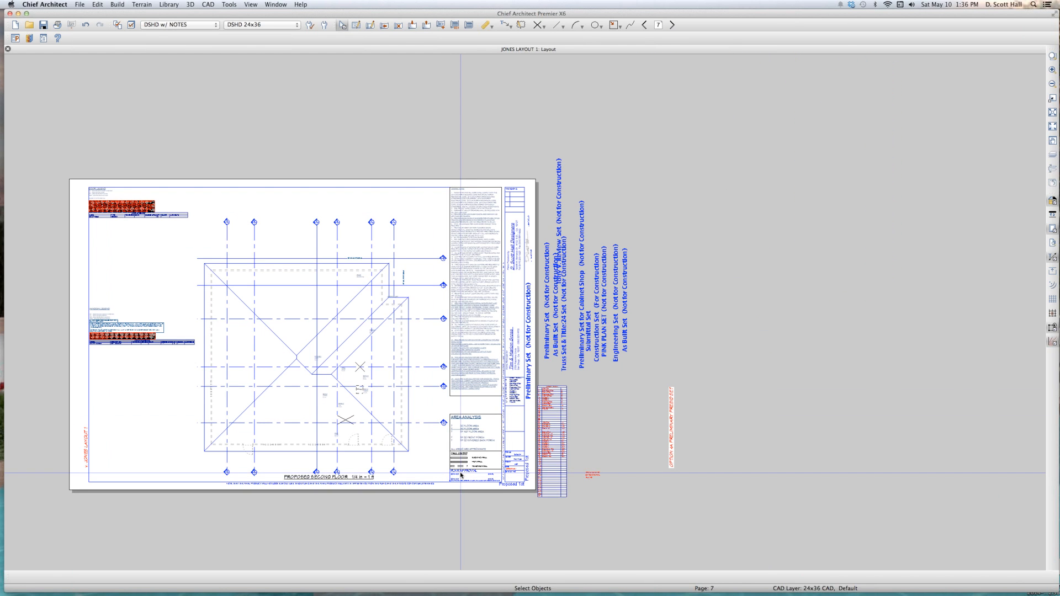
pyautogui.scroll(1, 460, 474)
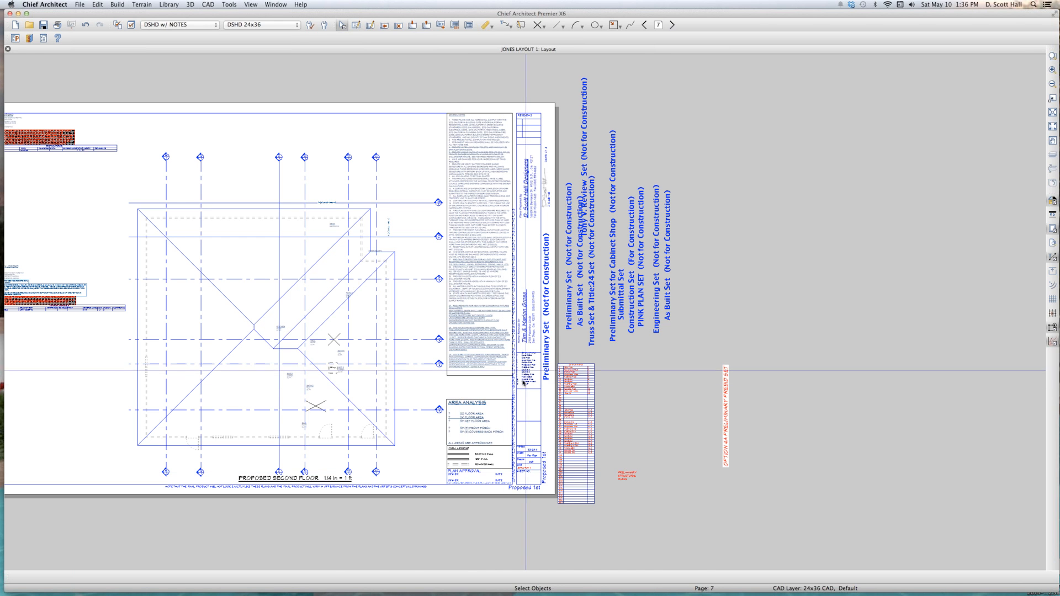
pyautogui.scroll(4, 526, 374)
pyautogui.scroll(-1, 522, 379)
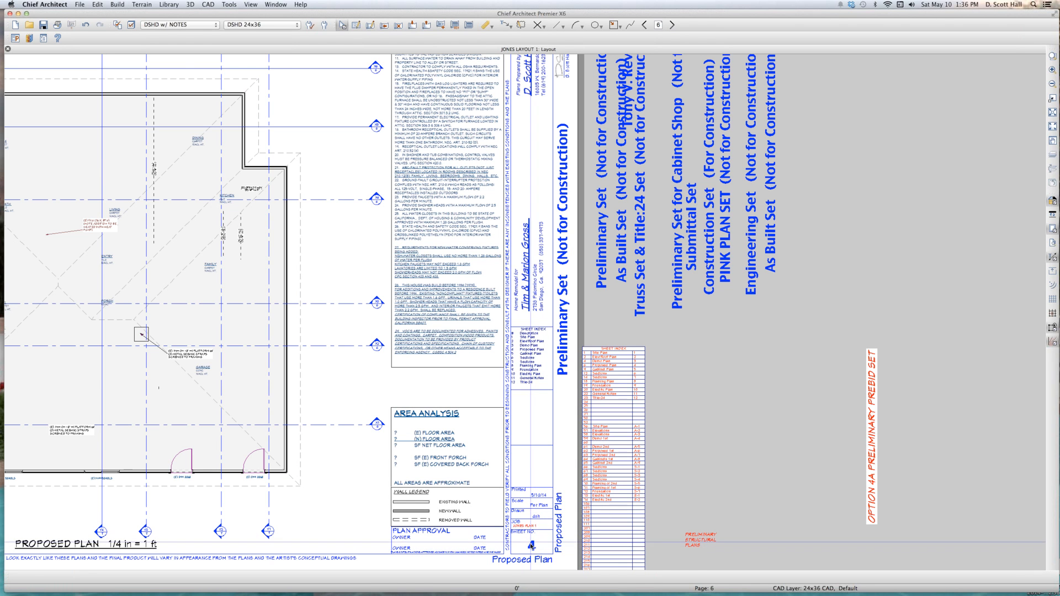
pyautogui.press('pagedown')
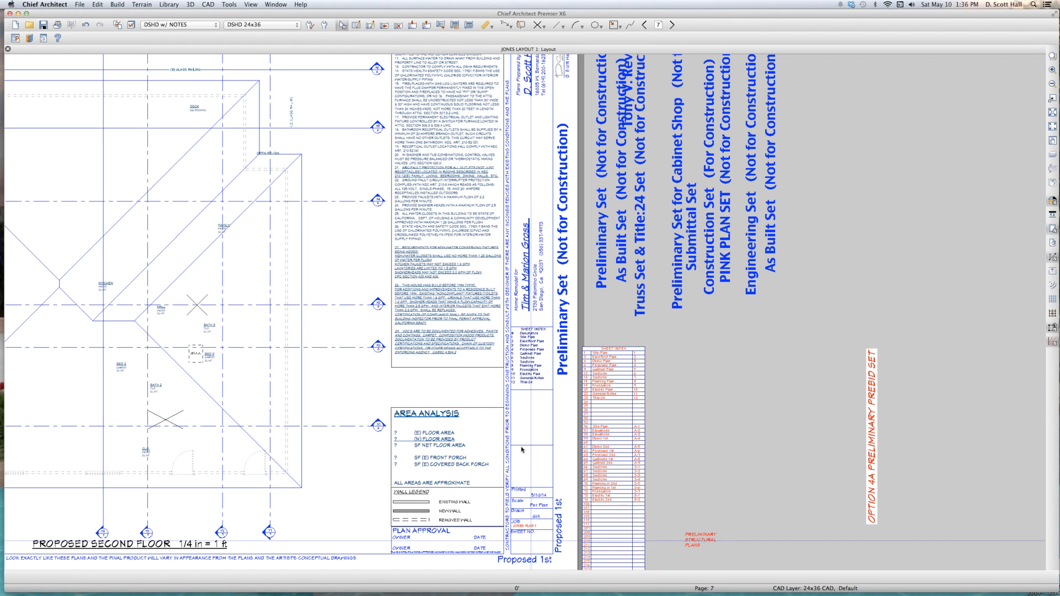
pyautogui.press('p')
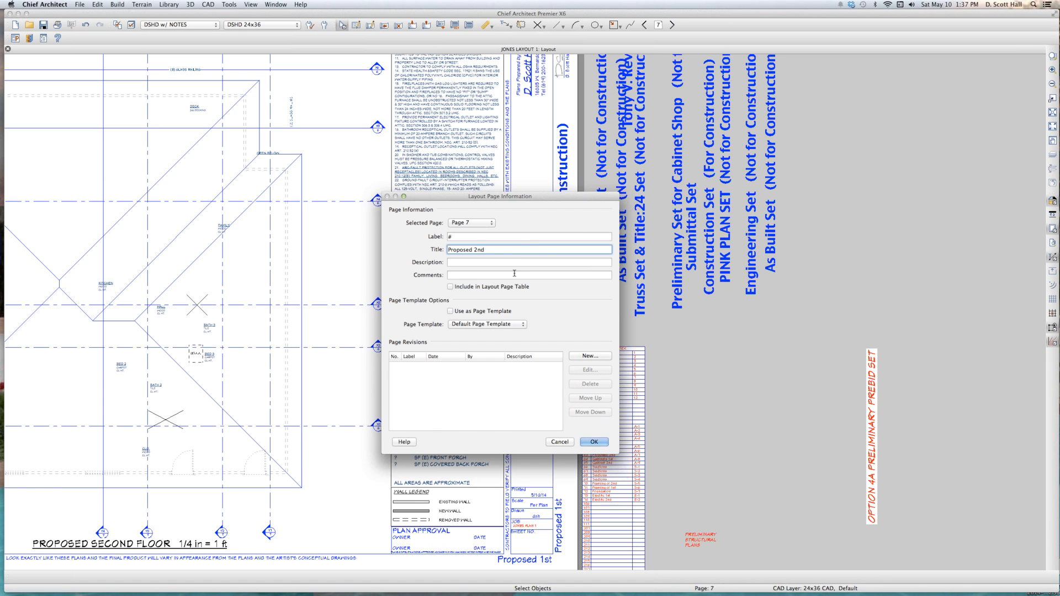
pyautogui.press('Return')
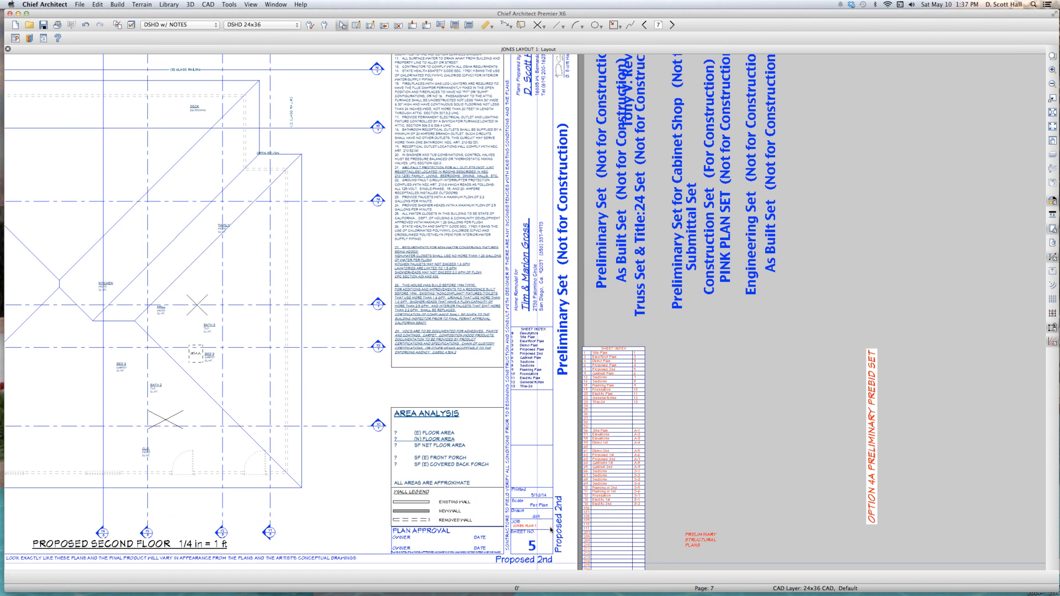
pyautogui.scroll(5, 532, 334)
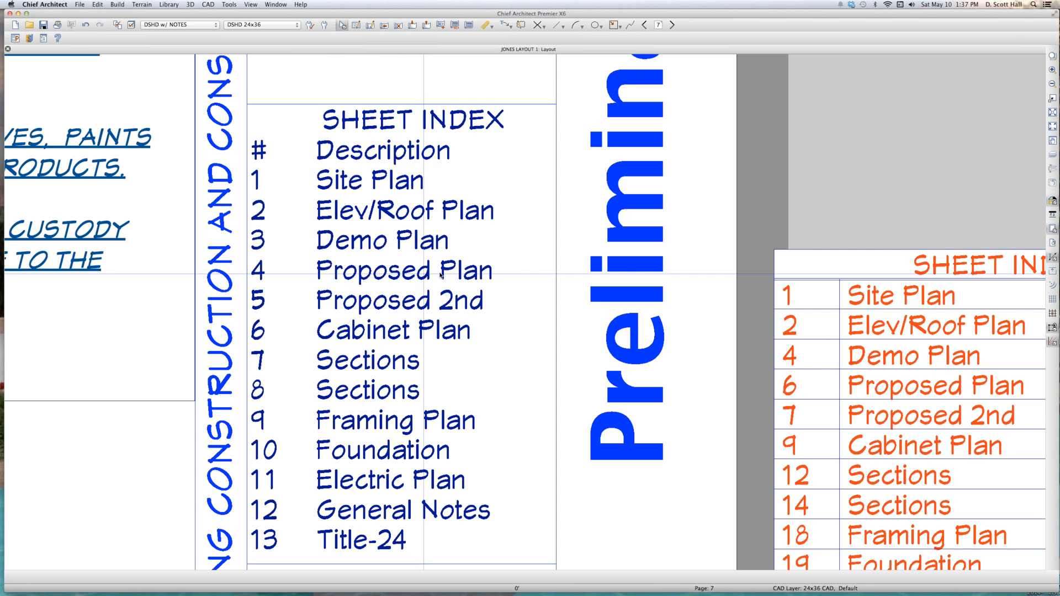
pyautogui.scroll(-3, 440, 276)
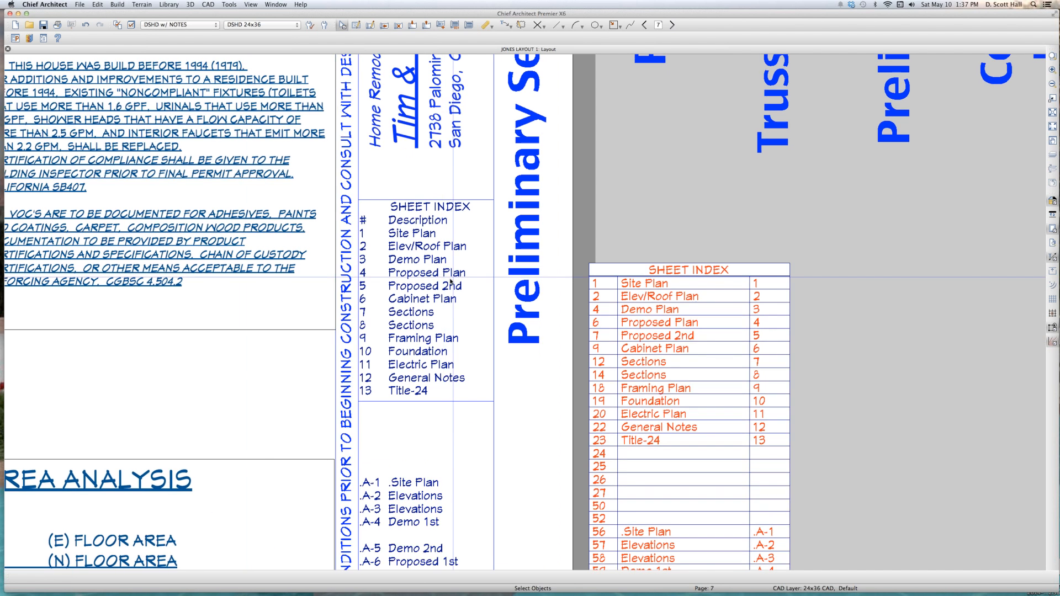
pyautogui.scroll(-3, 451, 282)
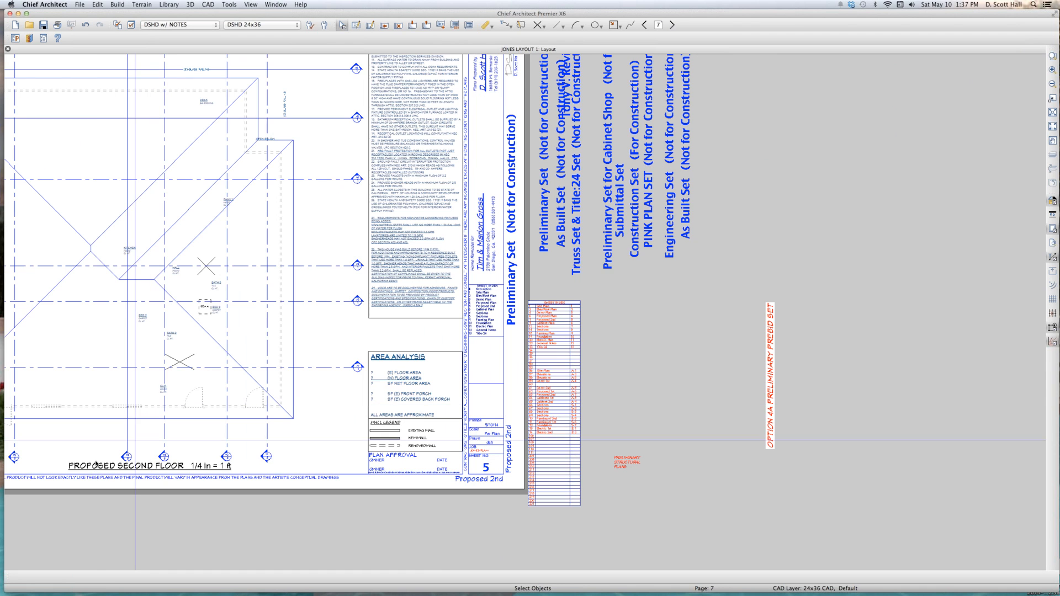
# - Go to layout page 8 and select the plan's layout box there
pyautogui.click(300, 392)
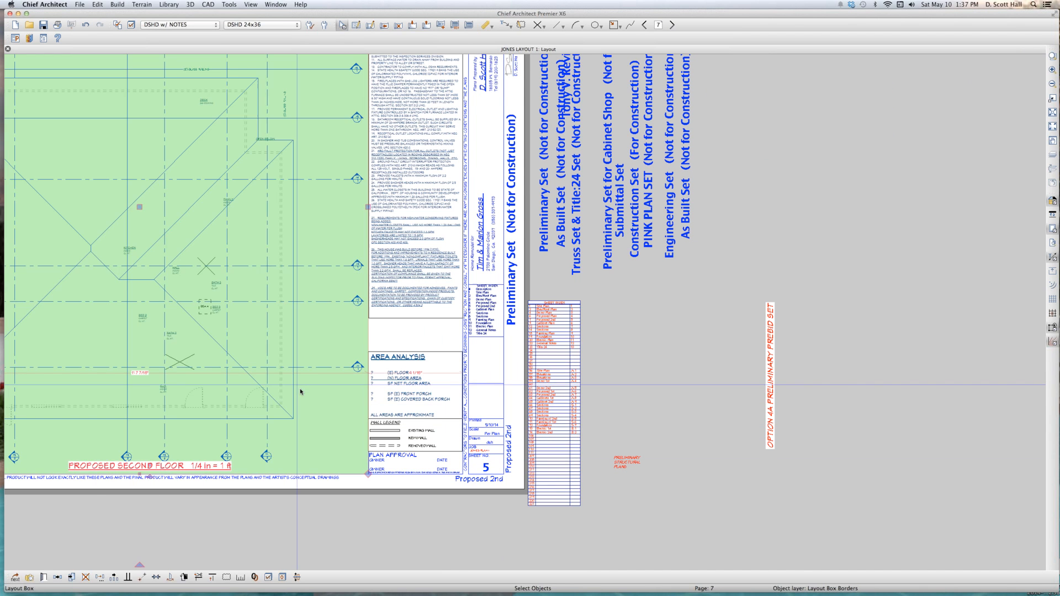
pyautogui.press('pagedown')
pyautogui.scroll(-3, 451, 454)
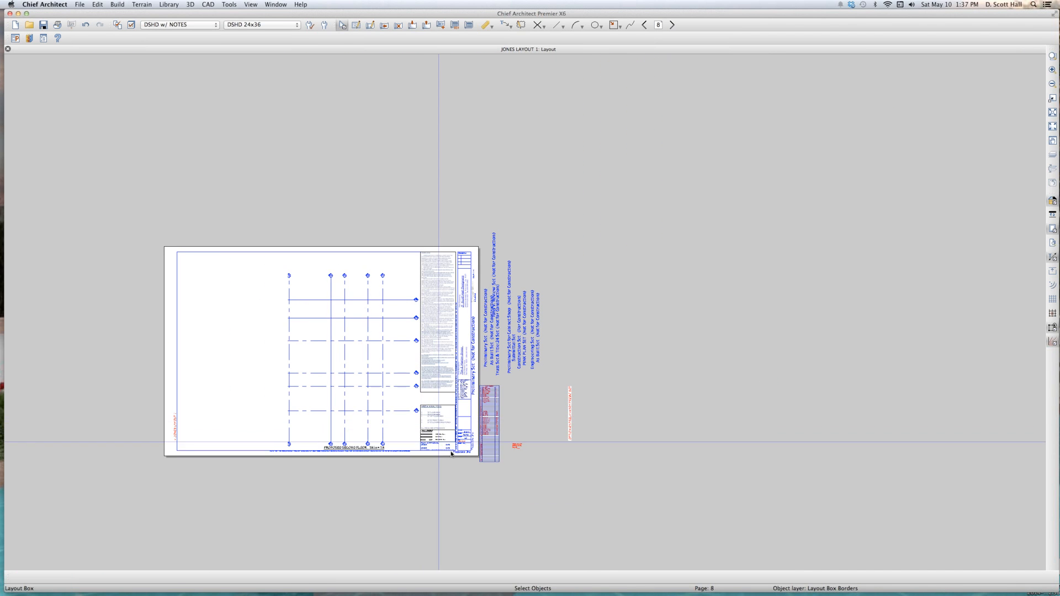
pyautogui.scroll(2, 451, 454)
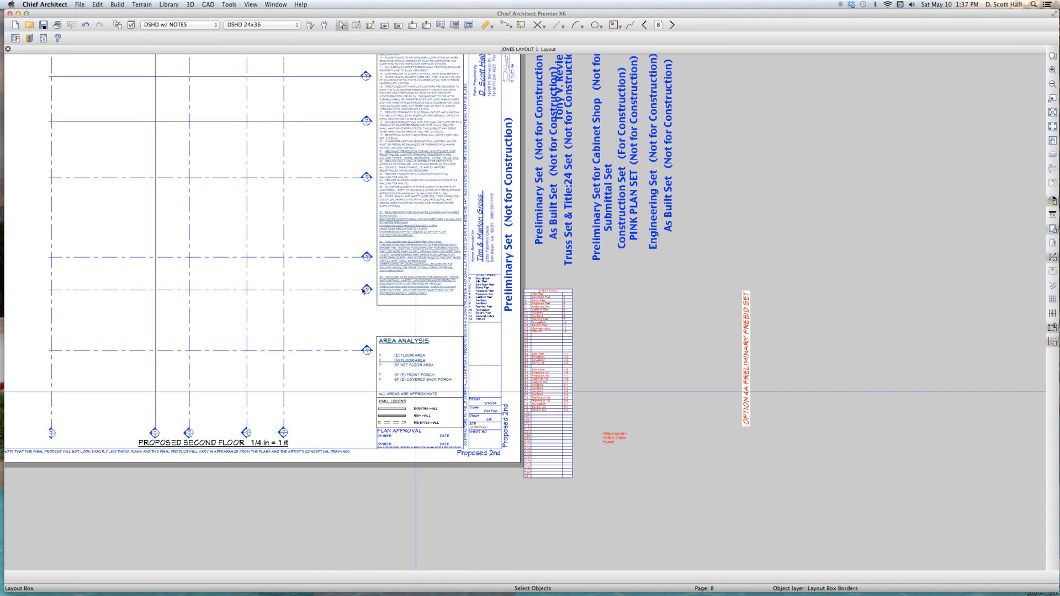
pyautogui.click(281, 256)
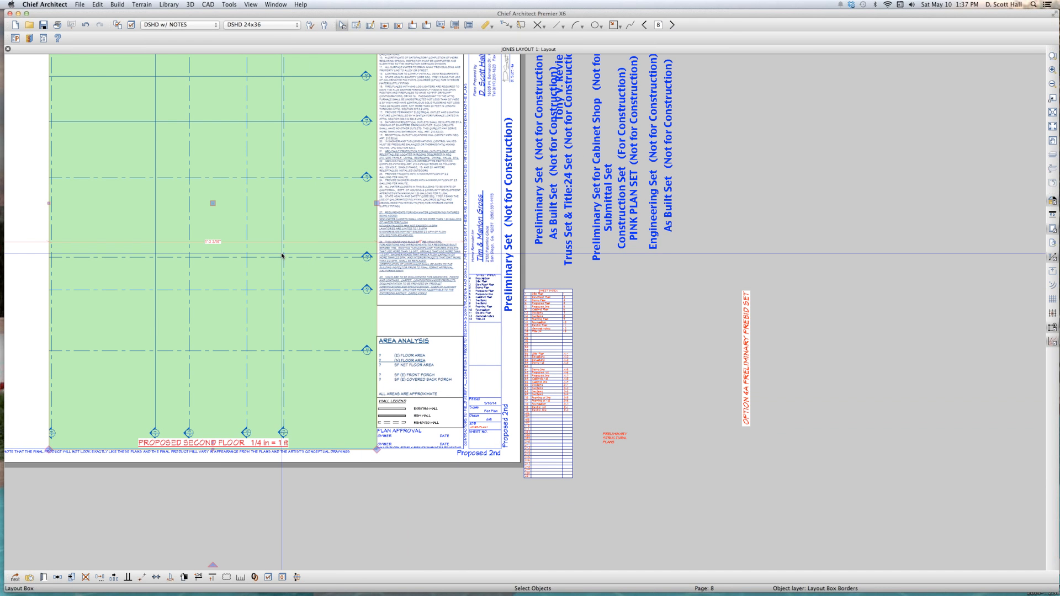
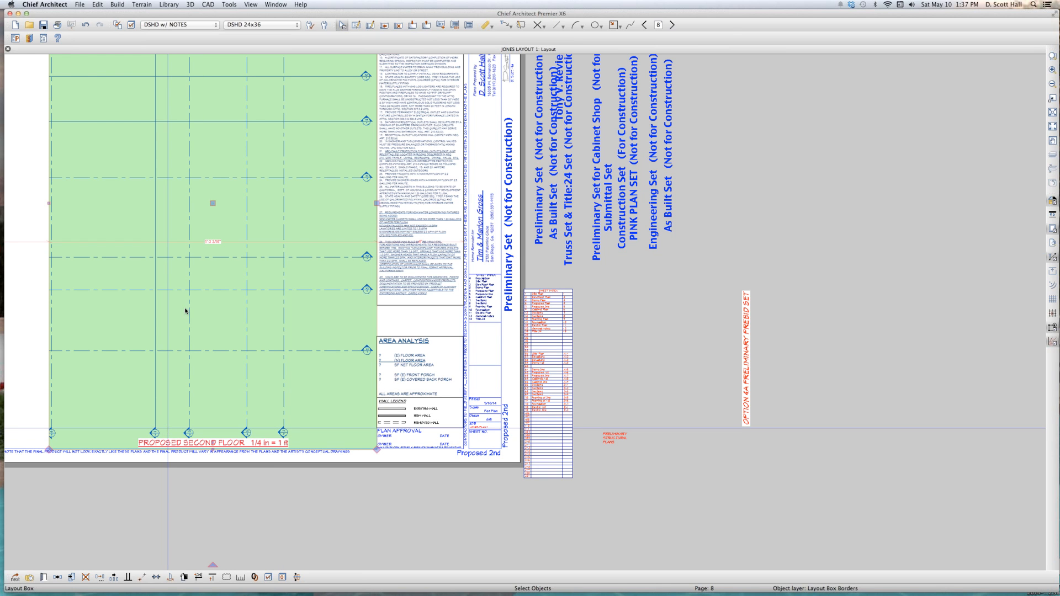
pyautogui.press('super+g')
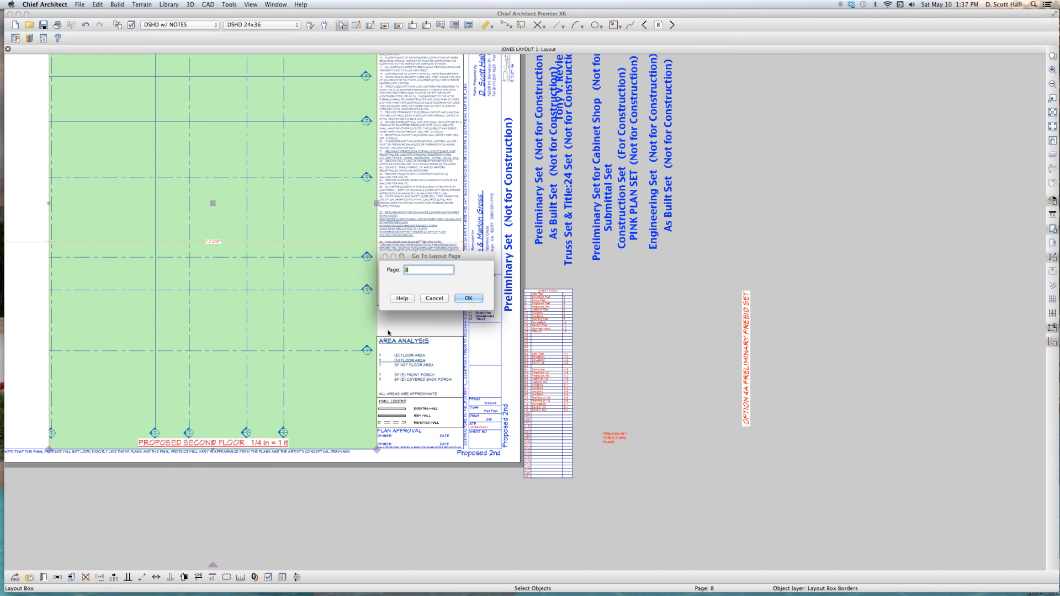
pyautogui.click(435, 299)
pyautogui.press('r')
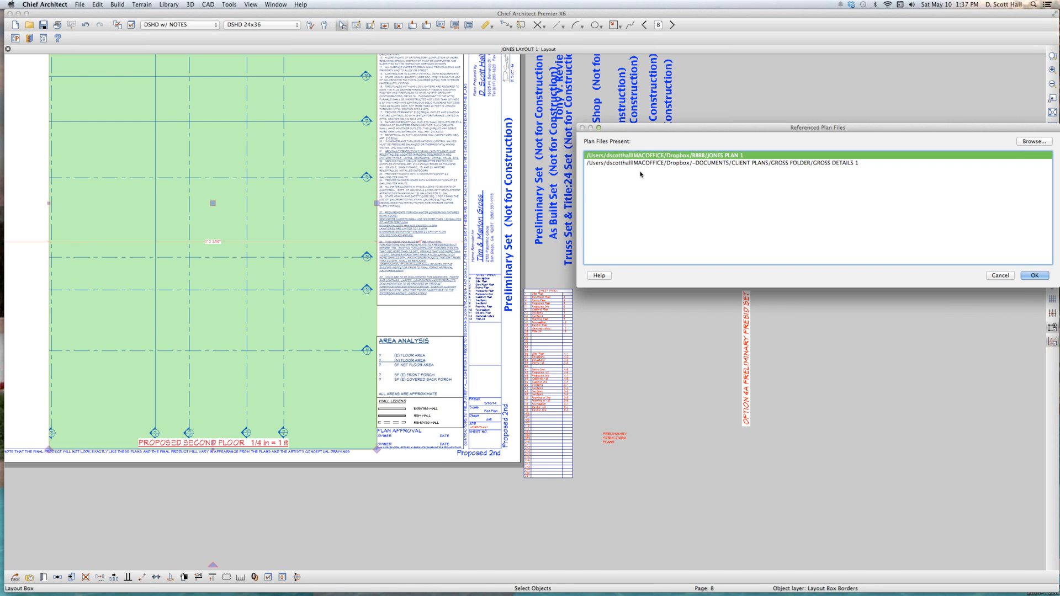
pyautogui.click(1006, 275)
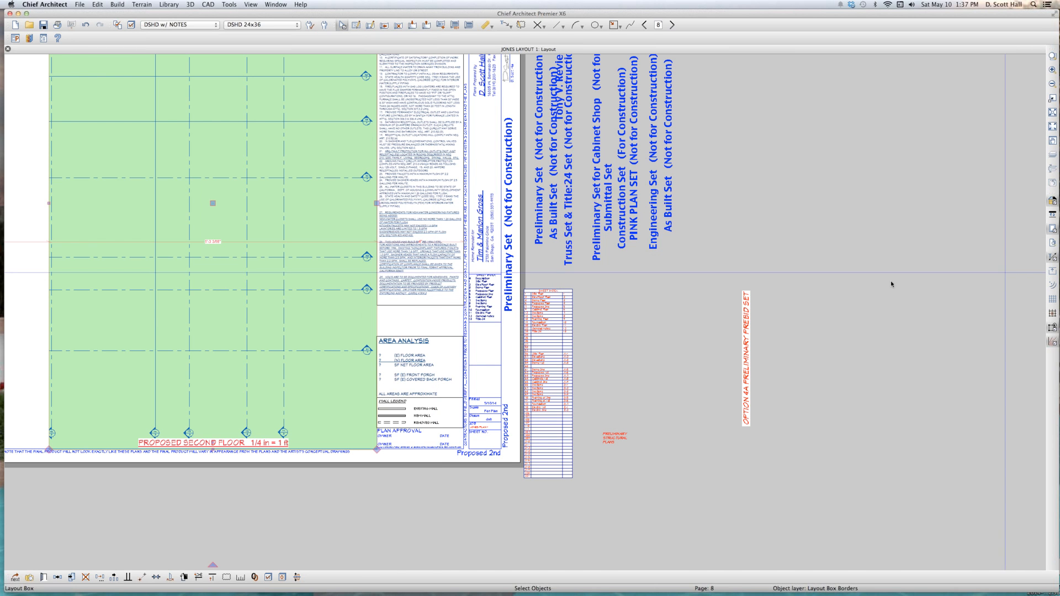
# - Title layout page 8 Proposed 3rd and relabel its layout box "PROPOSED THIRD FLOOR %box_scale%"
pyautogui.press('i')
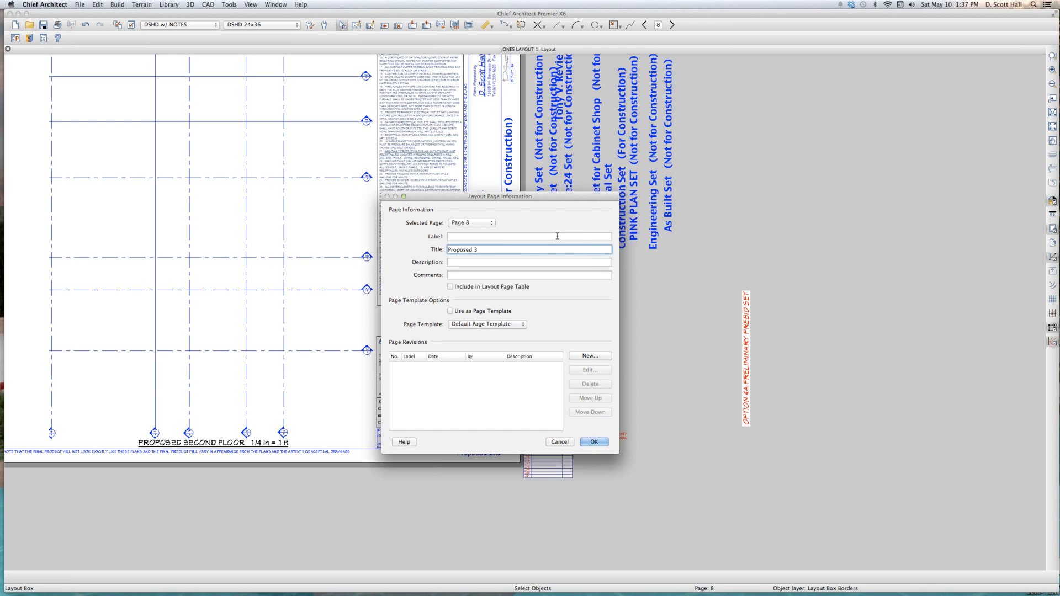
pyautogui.press('Return')
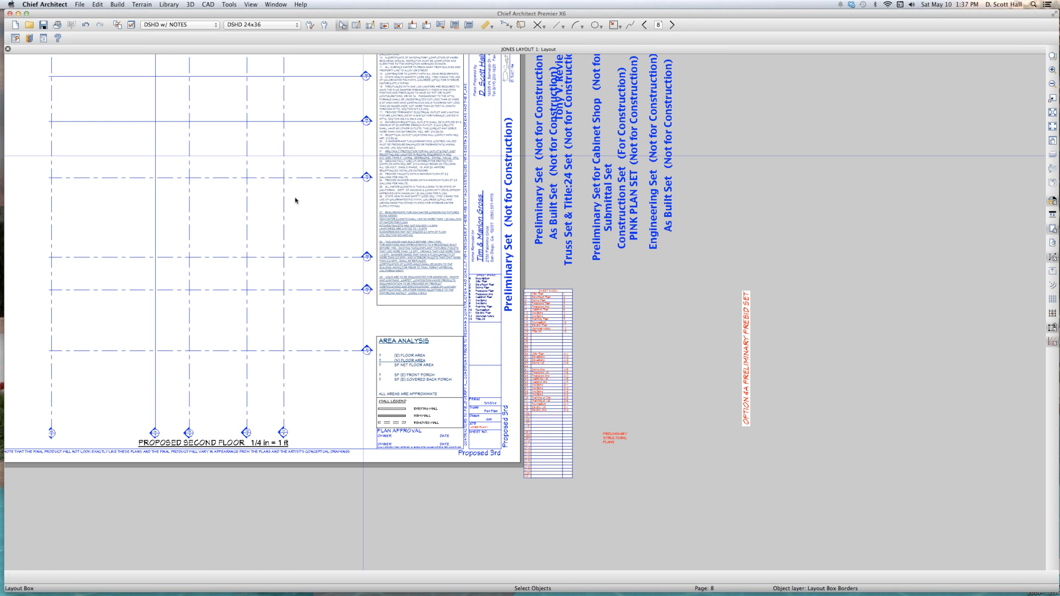
pyautogui.click(198, 345)
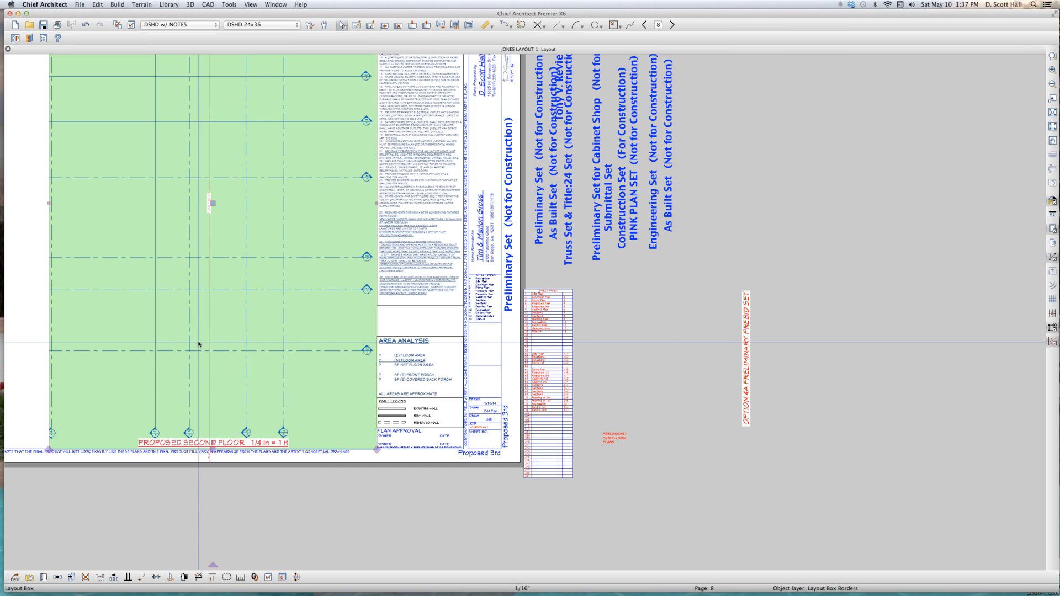
pyautogui.doubleClick(172, 316)
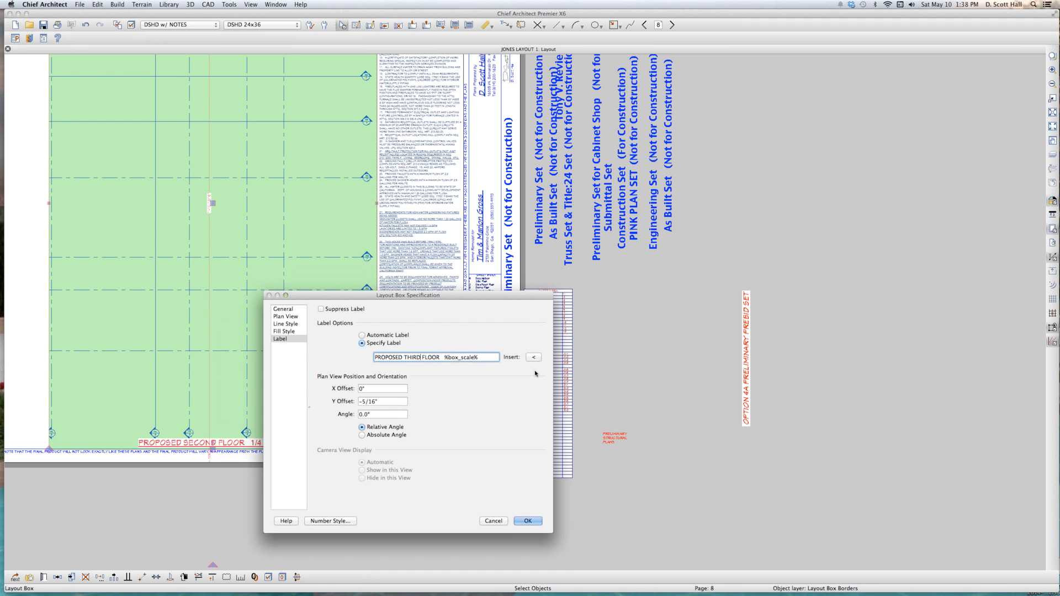
pyautogui.press('Return')
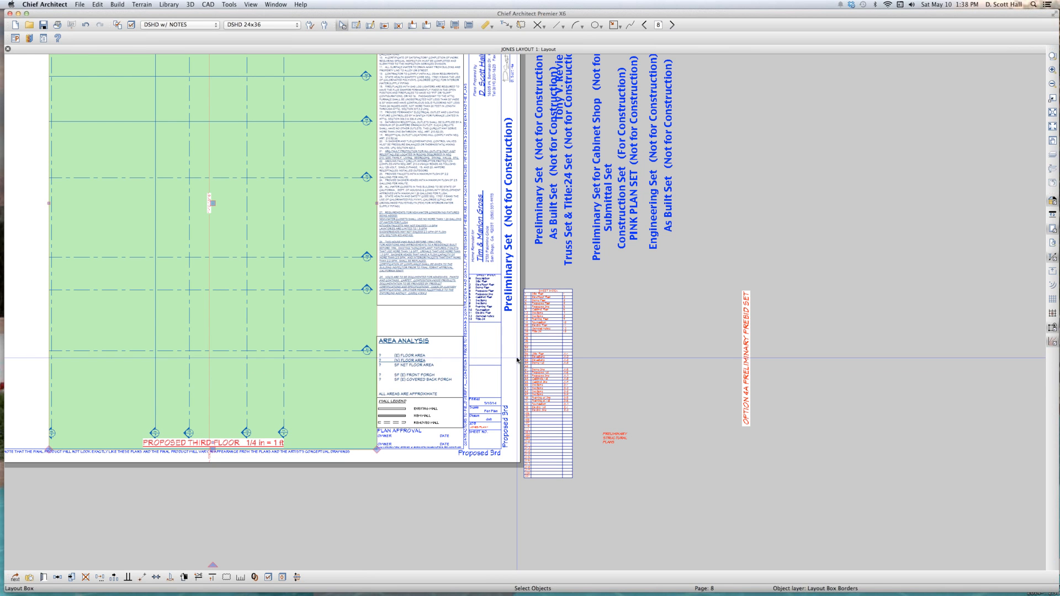
pyautogui.click(614, 430)
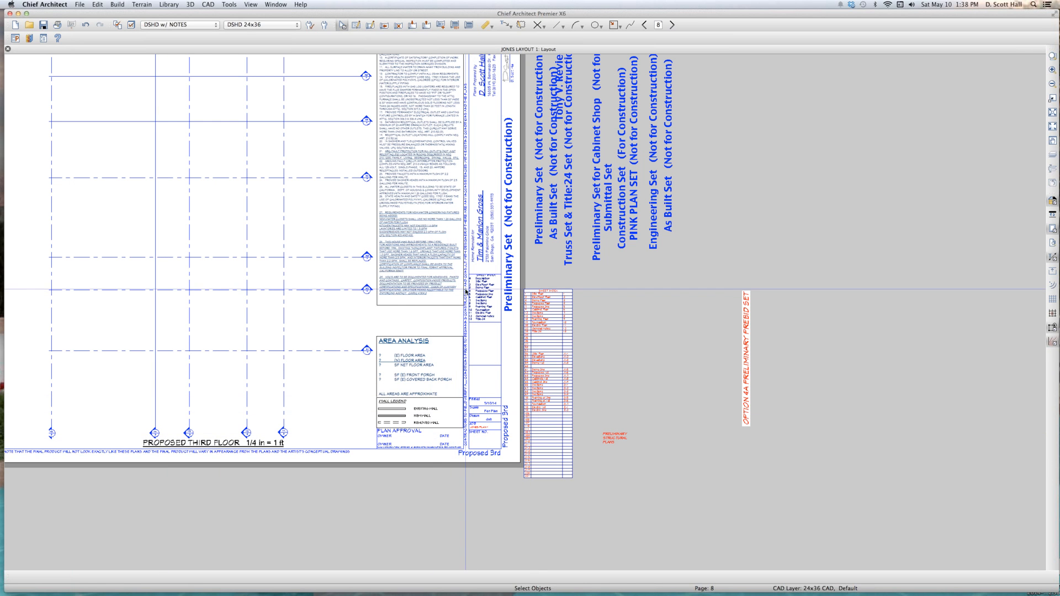
# - Set the label of layout page 8 to # so its sheet number fills in automatically
pyautogui.scroll(3, 501, 458)
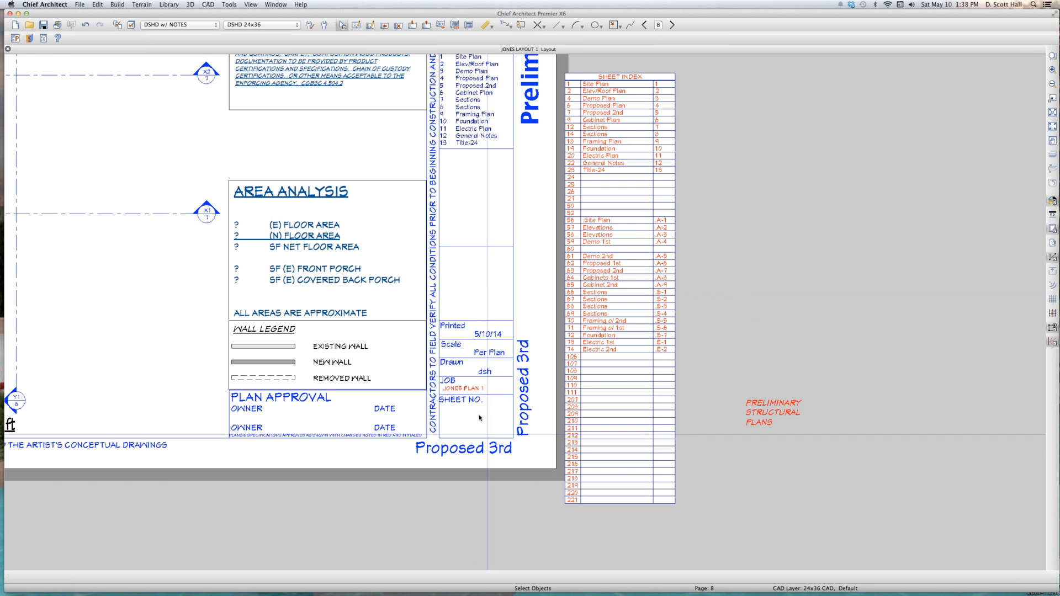
pyautogui.scroll(-3, 504, 449)
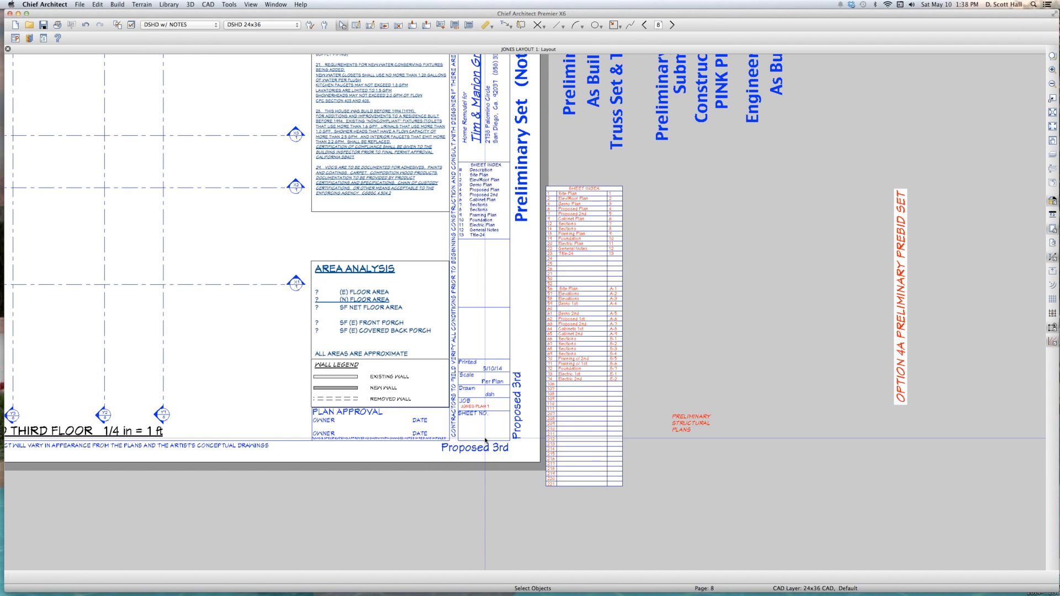
pyautogui.press('p')
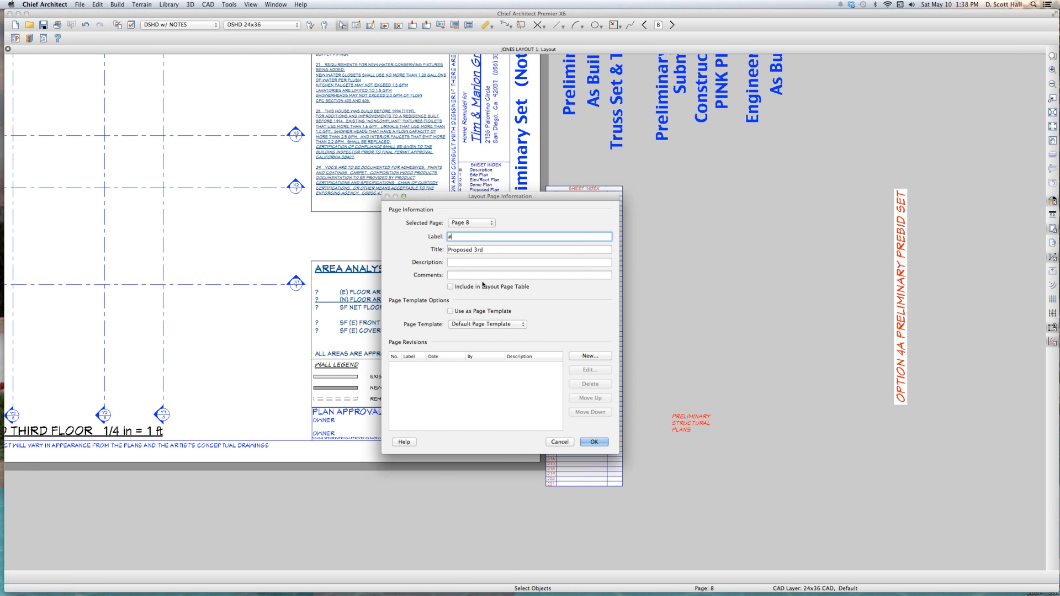
pyautogui.press('Return')
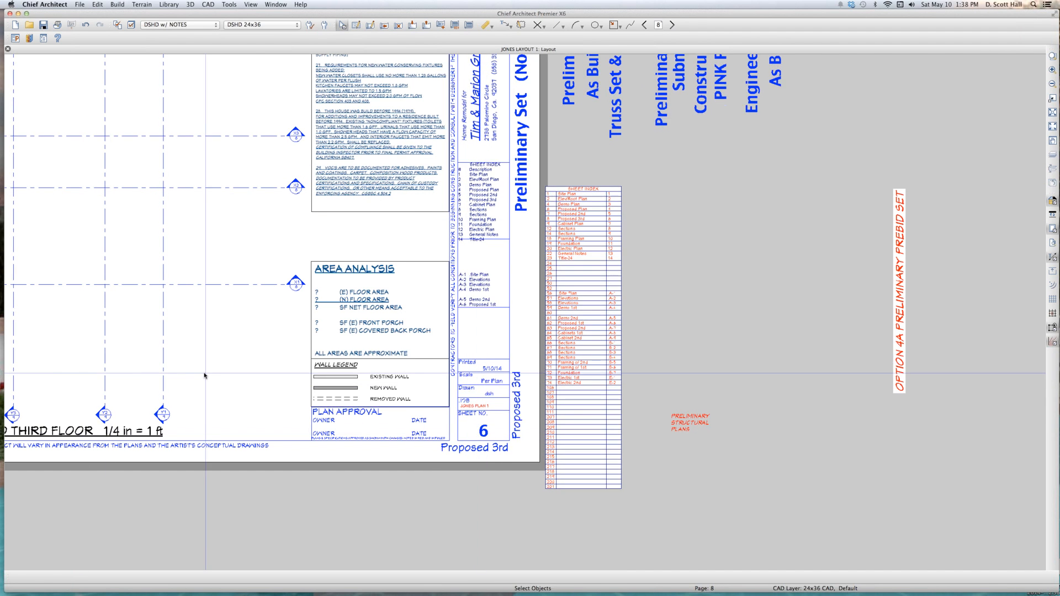
# - Go past the Cabinet Plan sheet to the Sections sheet on layout page 12
pyautogui.scroll(-2, 206, 373)
pyautogui.press('pagedown')
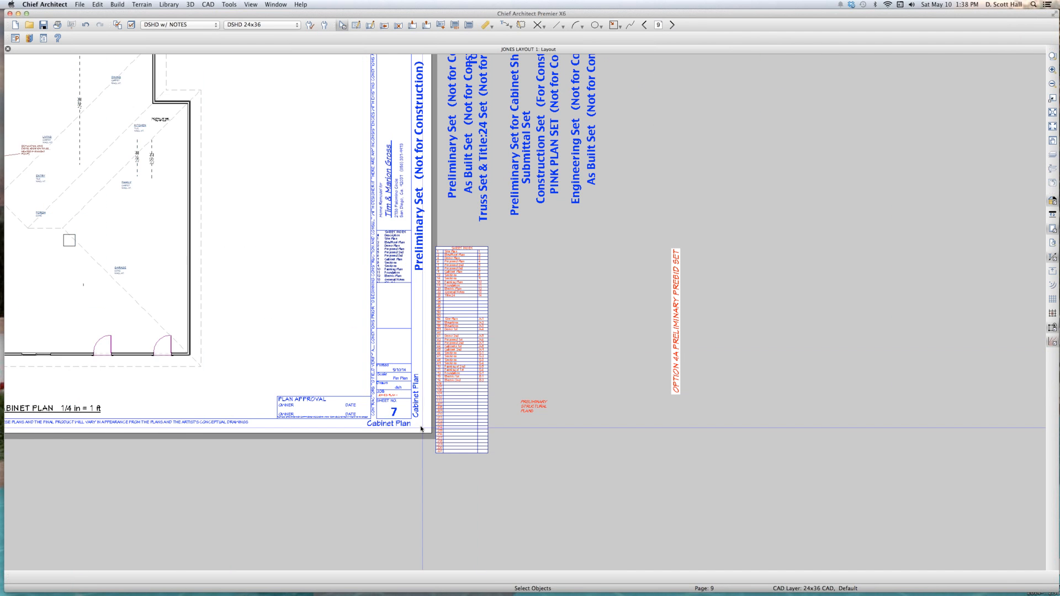
pyautogui.scroll(-3, 290, 391)
pyautogui.scroll(3, 290, 392)
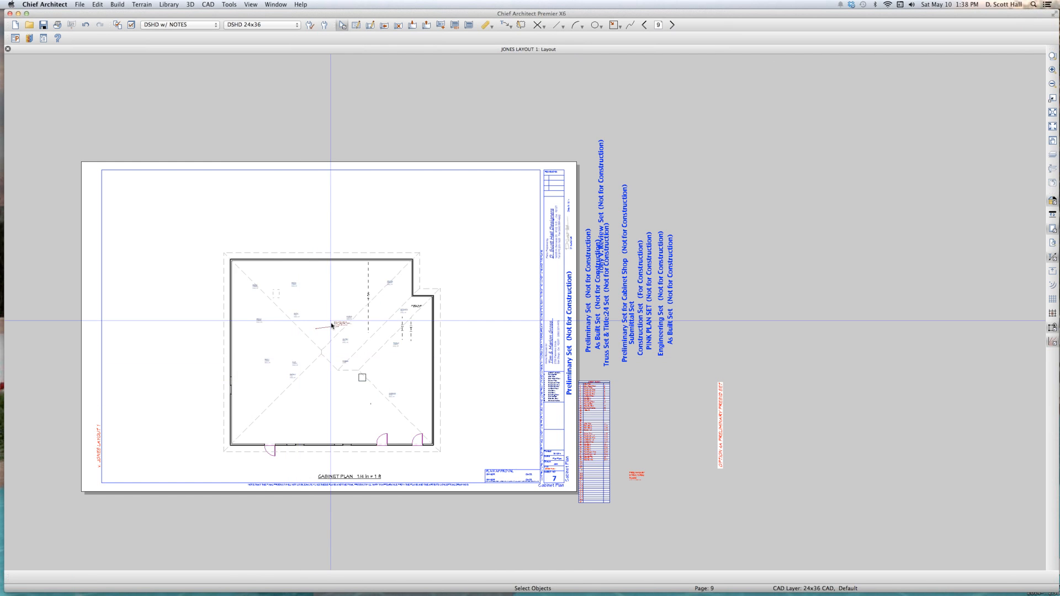
pyautogui.press('pagedown')
pyautogui.press('pagedown')
pyautogui.press('pagedown')
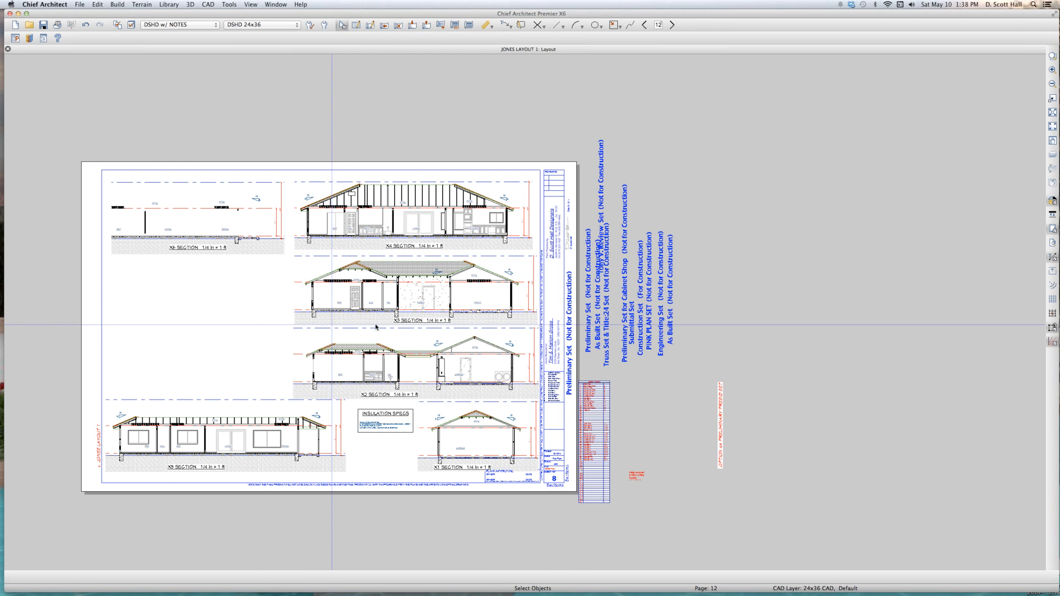
# - Open the source cross-section view of the X1 SECTION layout box
pyautogui.click(463, 446)
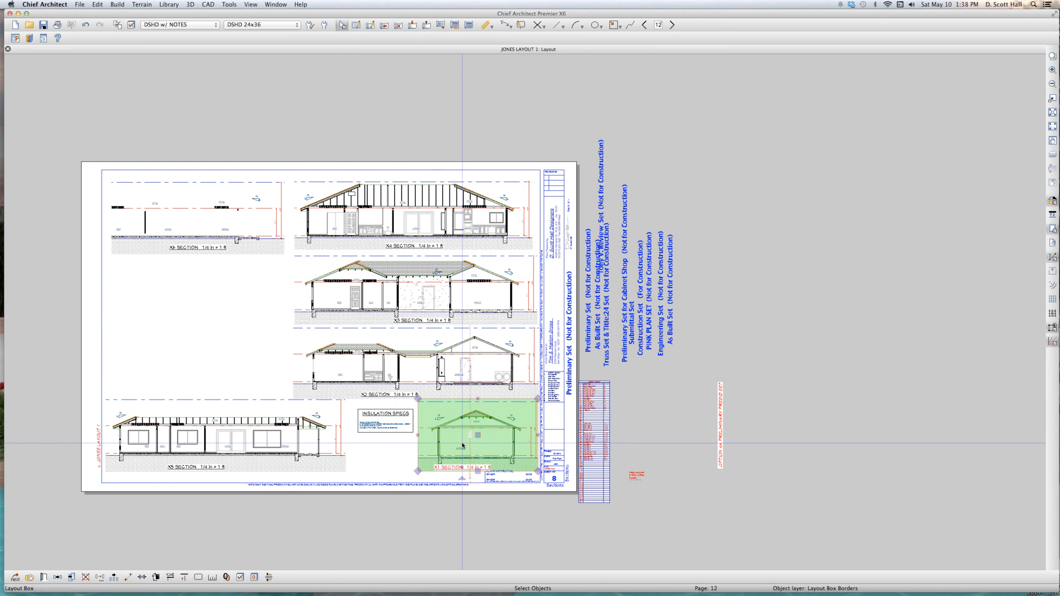
pyautogui.press('Escape')
pyautogui.doubleClick(463, 446)
pyautogui.scroll(5, 472, 243)
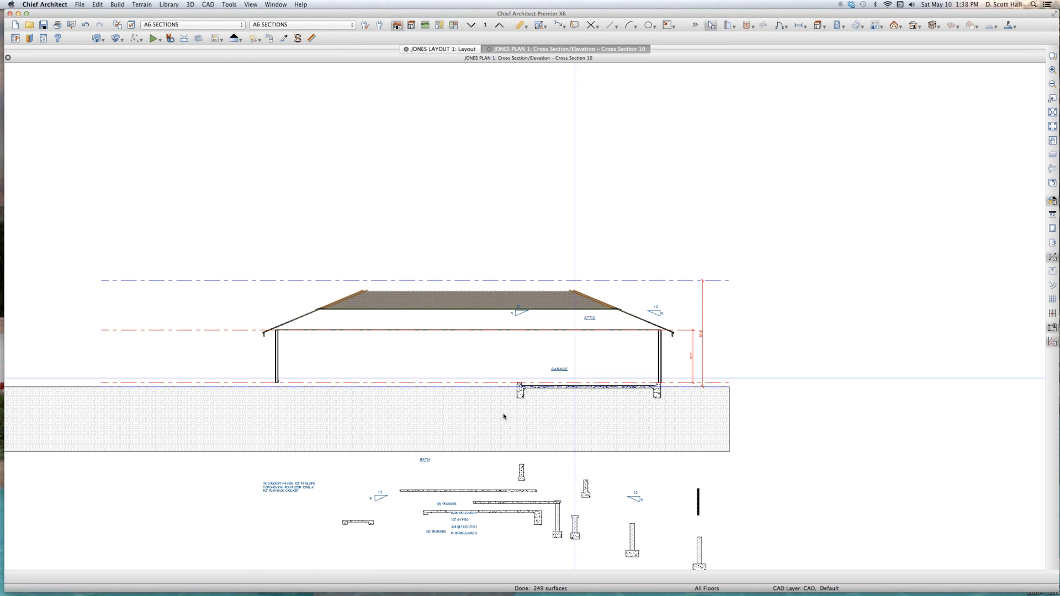
pyautogui.click(519, 393)
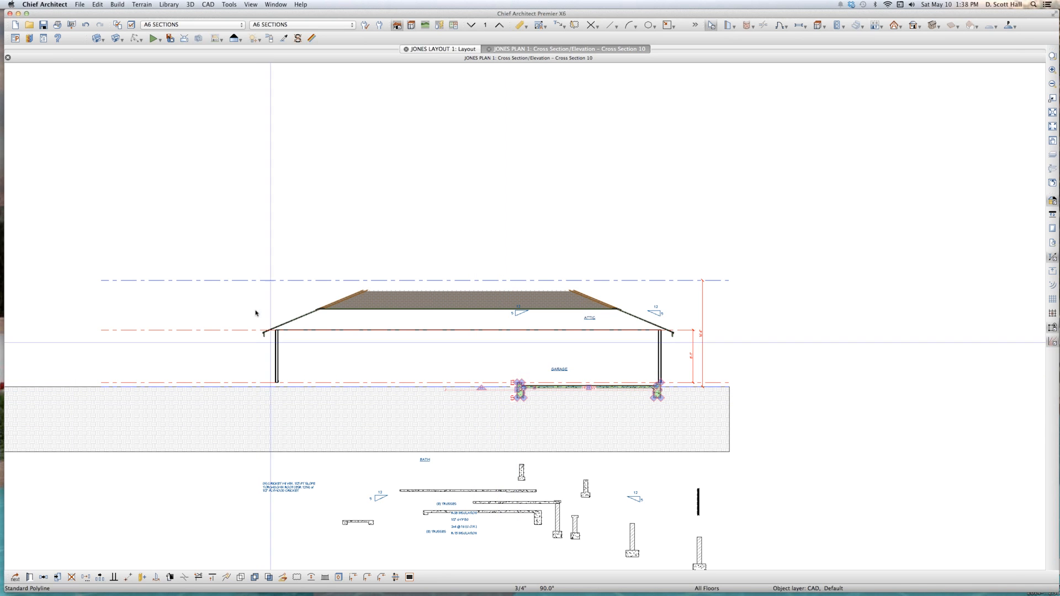
pyautogui.click(246, 199)
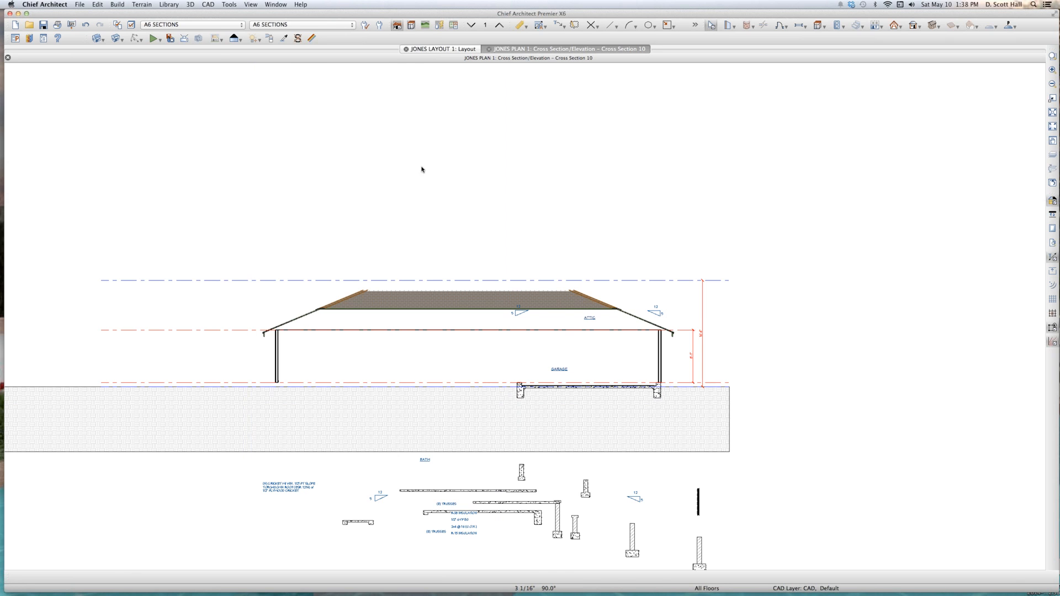
# - Return to the layout, go to the Foundation Plan sheet on page 19 and open its source floor plan view
pyautogui.click(442, 49)
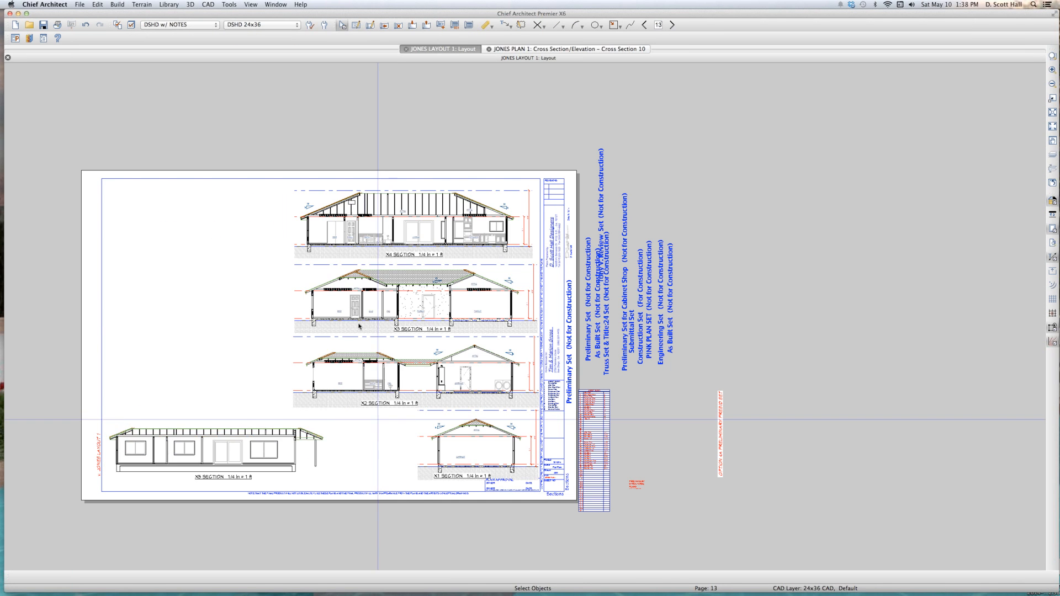
pyautogui.press('pagedown')
pyautogui.press('pagedown')
pyautogui.press('pagedown')
pyautogui.press('pagedown')
pyautogui.press('pagedown')
pyautogui.press('pagedown')
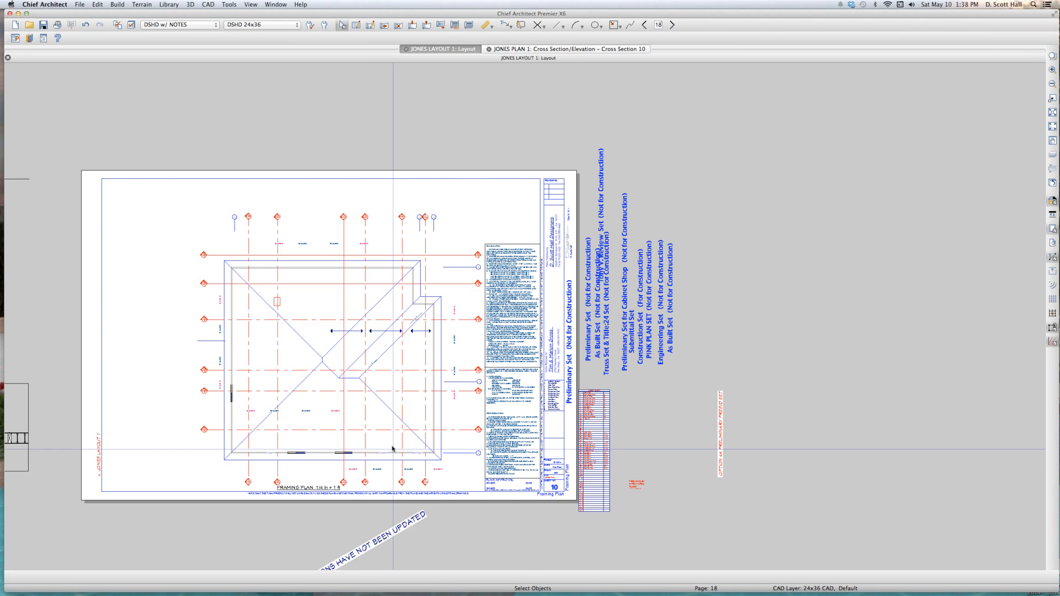
pyautogui.click(393, 318)
pyautogui.press('Escape')
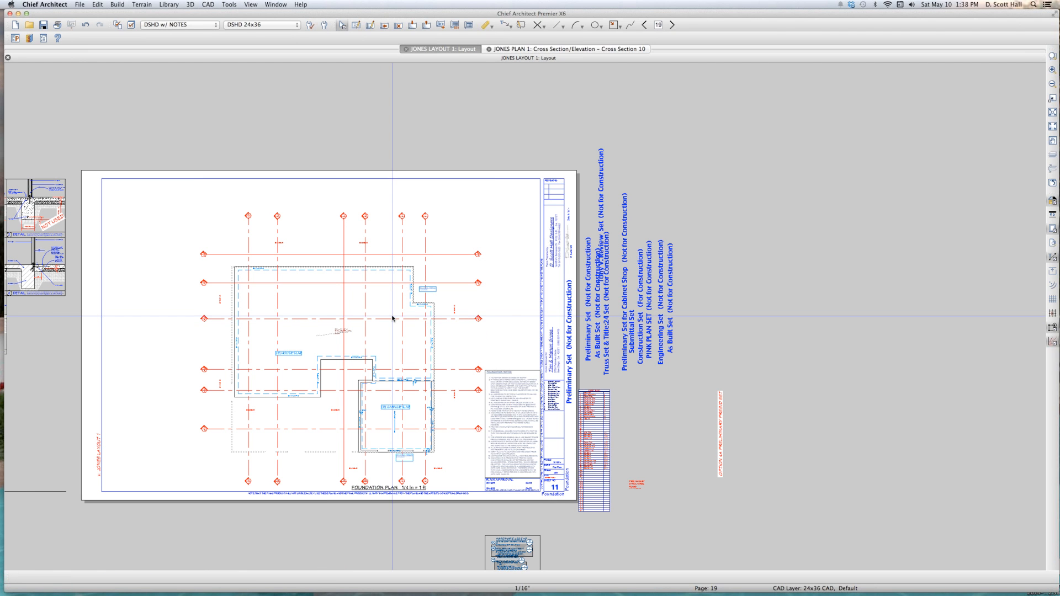
pyautogui.doubleClick(393, 318)
pyautogui.scroll(5, 357, 420)
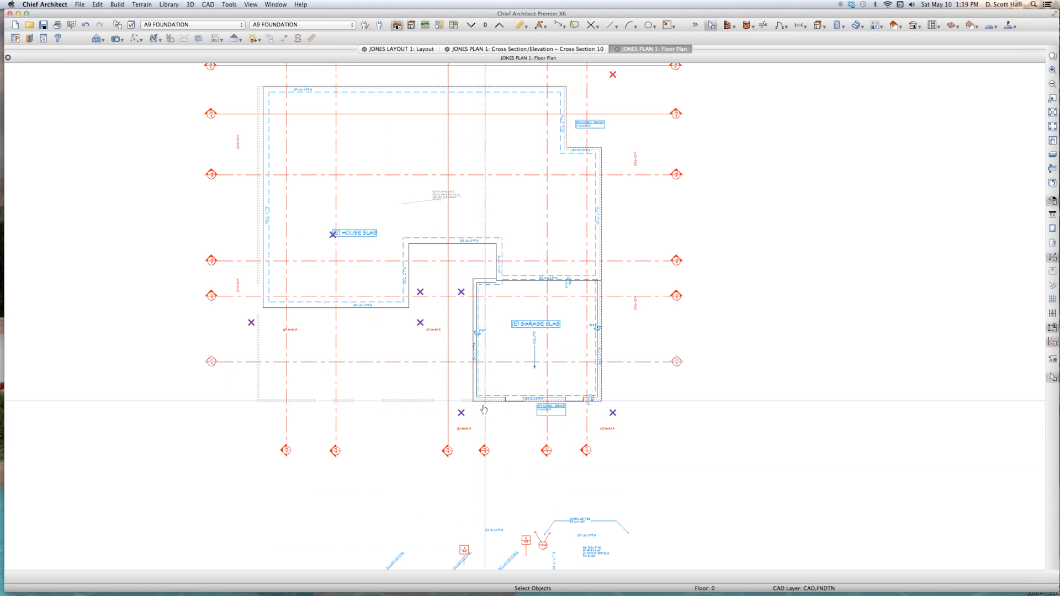
# - Extend the slab footing along the garage front across to the outer line of the house's far side wall
pyautogui.click(476, 401)
pyautogui.click(475, 403)
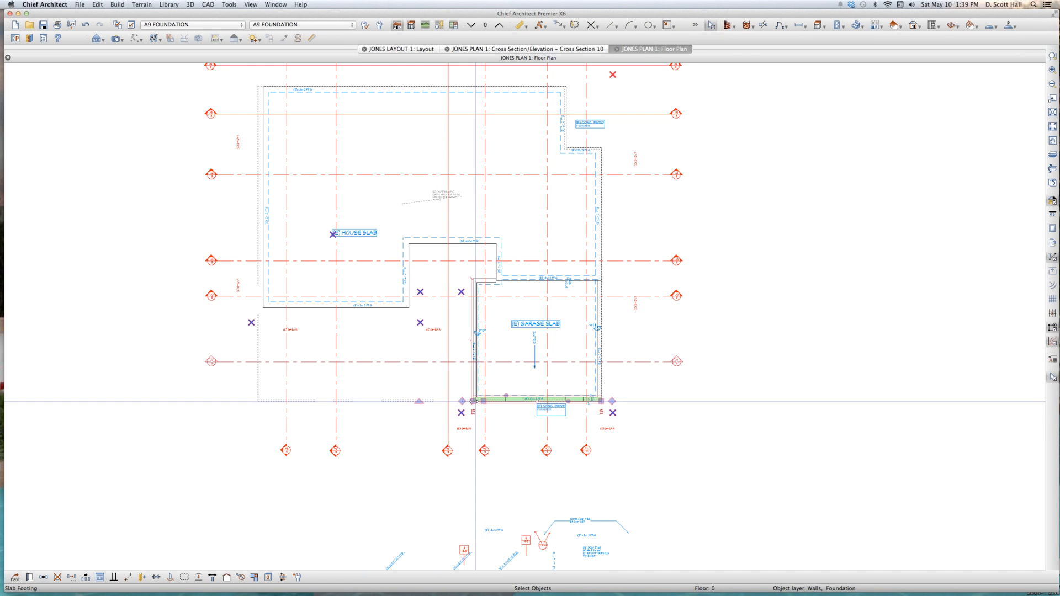
pyautogui.moveTo(334, 378); pyautogui.dragTo(264, 266)
# - Extend the house's far side slab footing to meet the lengthened front footing, and shift it outward onto the exterior wall line
pyautogui.click(264, 266)
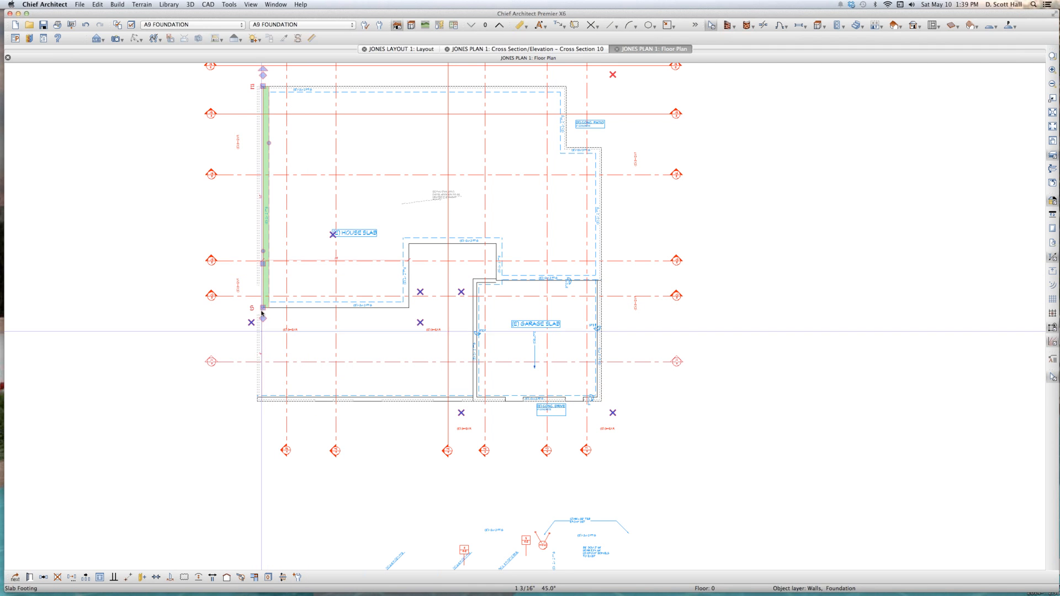
pyautogui.moveTo(262, 325); pyautogui.dragTo(265, 390)
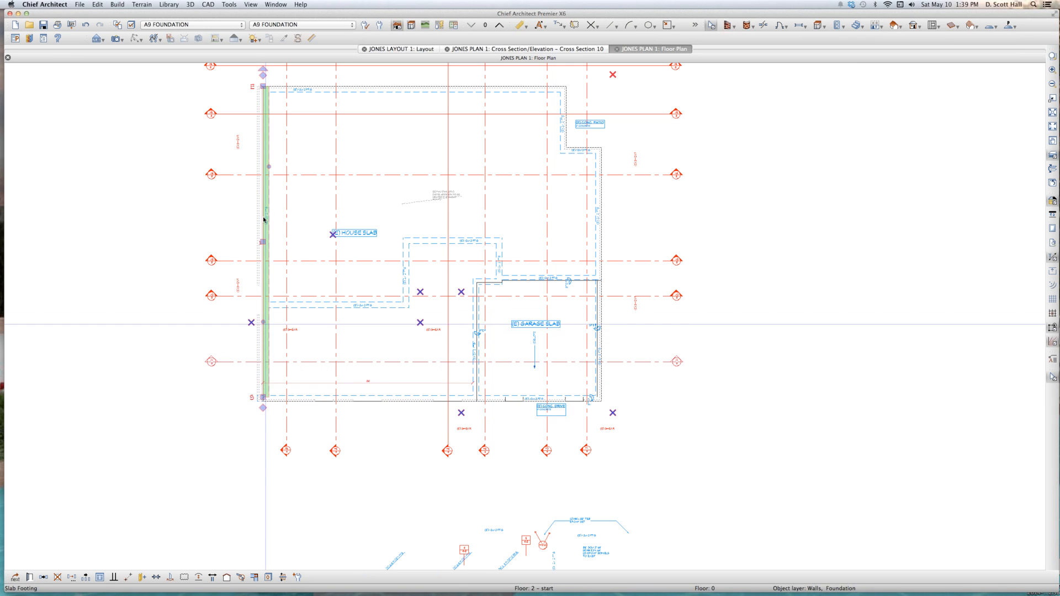
pyautogui.moveTo(263, 241); pyautogui.dragTo(259, 244)
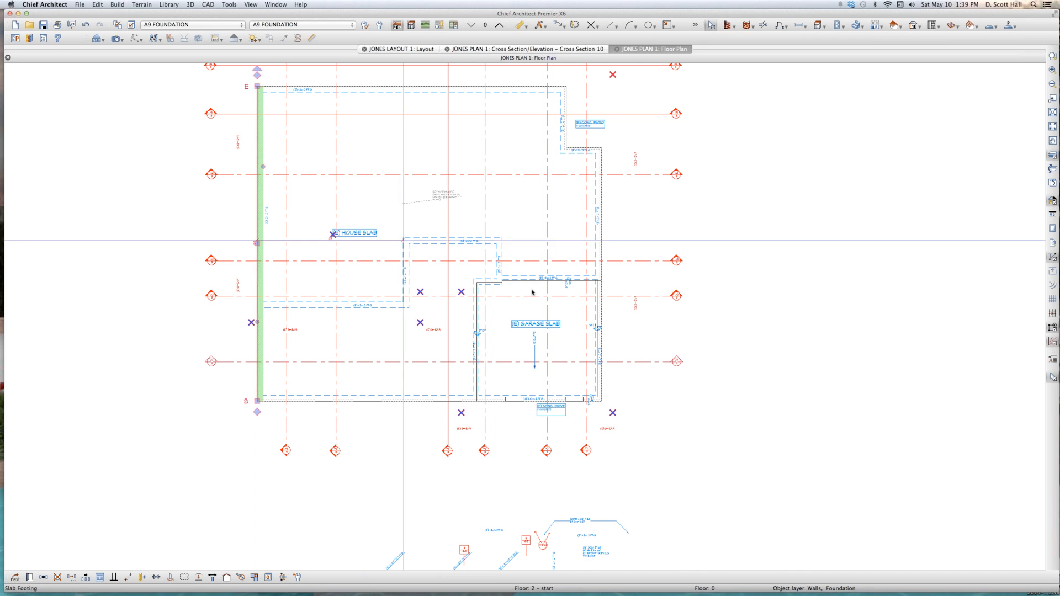
pyautogui.press('Escape')
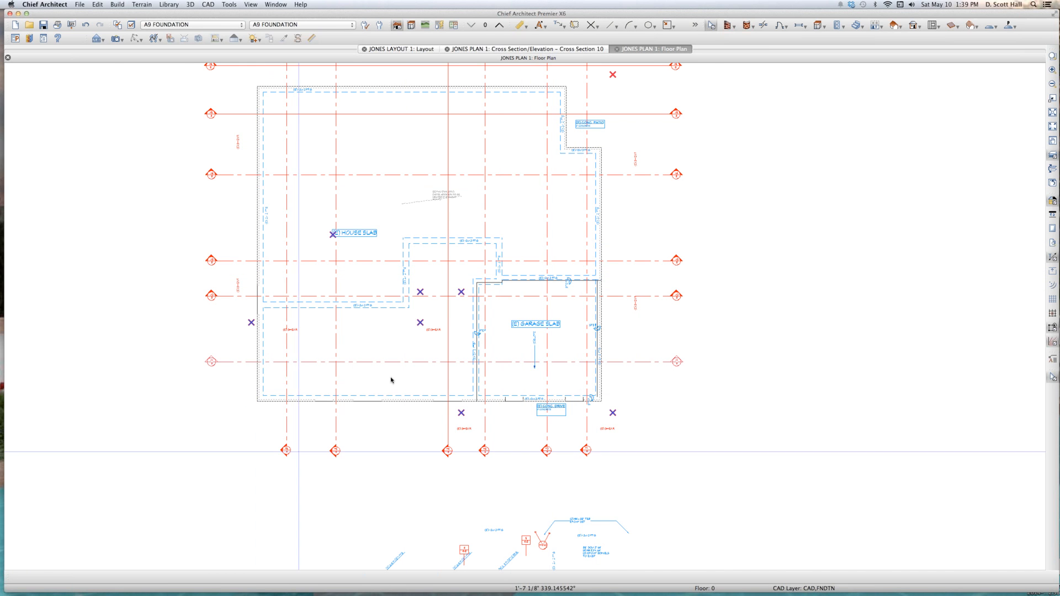
# - Check the extended foundation in an orthographic floor overview, close that view, and review the foundation in the cross section
pyautogui.scroll(3, 392, 386)
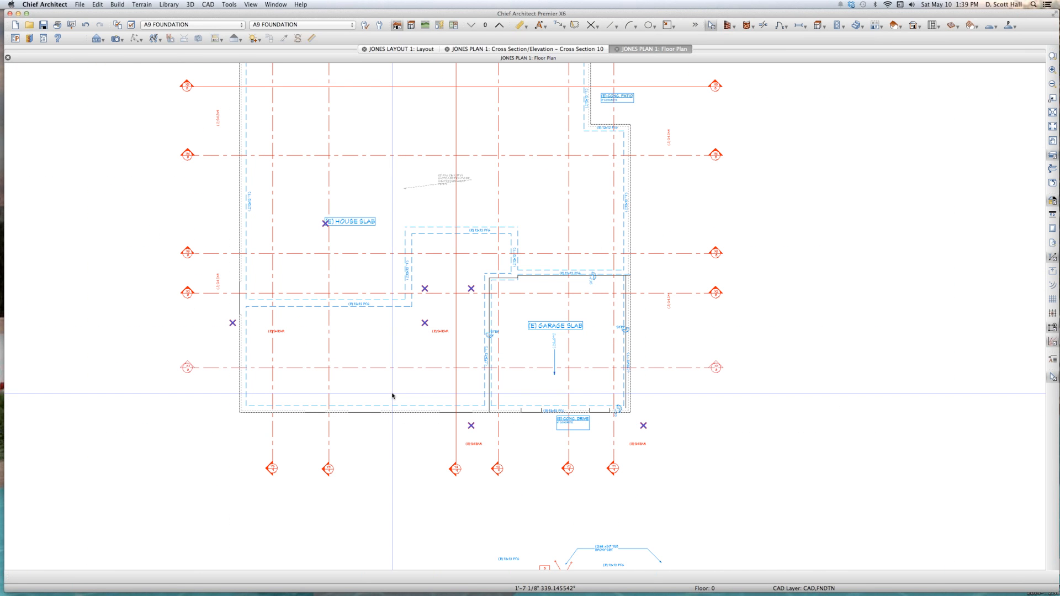
pyautogui.press('o')
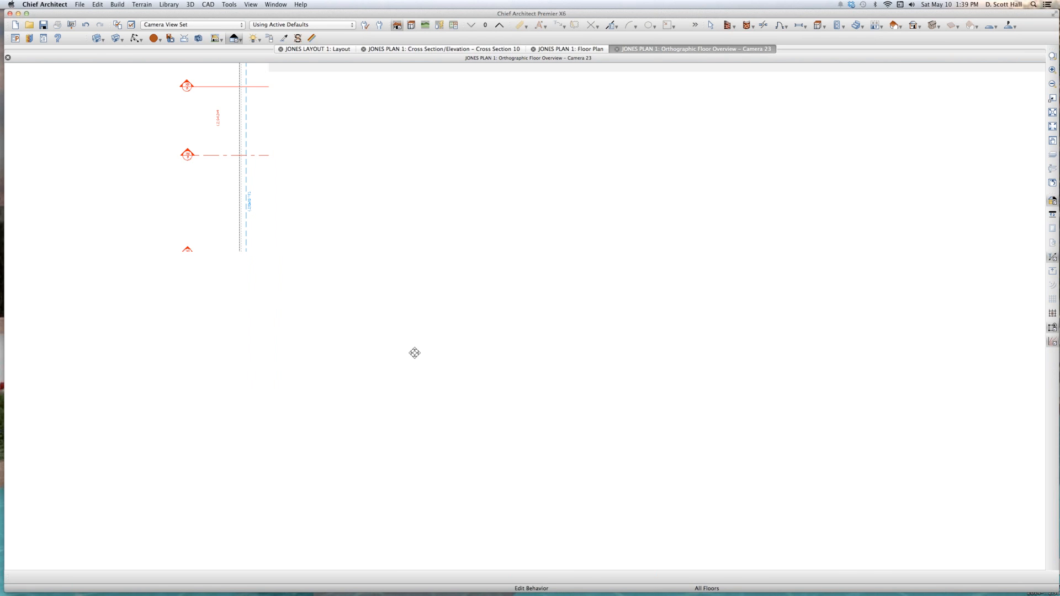
pyautogui.moveTo(414, 353); pyautogui.dragTo(484, 365)
pyautogui.press('super+w')
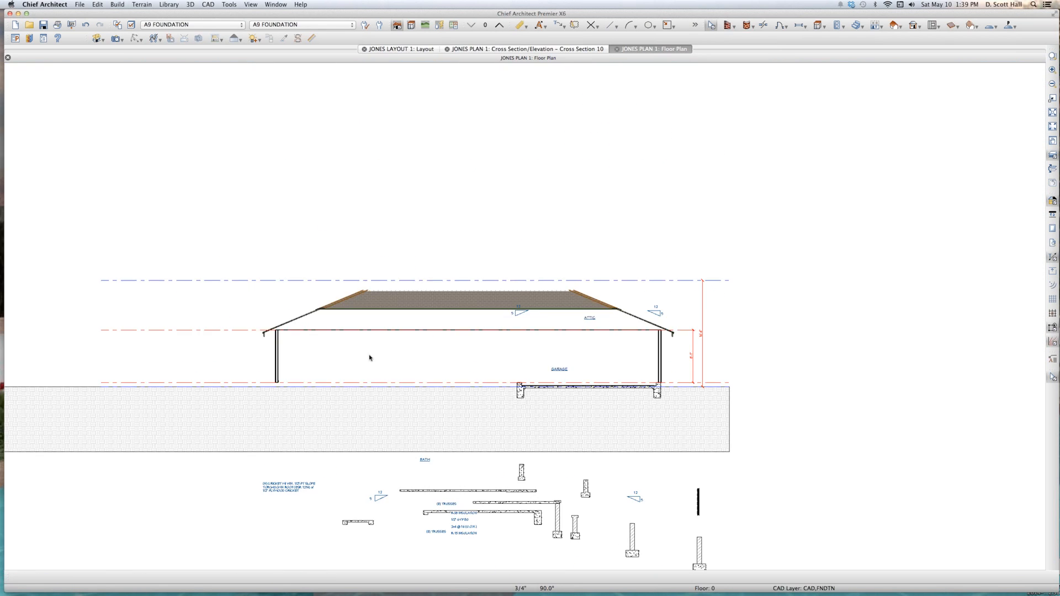
pyautogui.scroll(2, 288, 419)
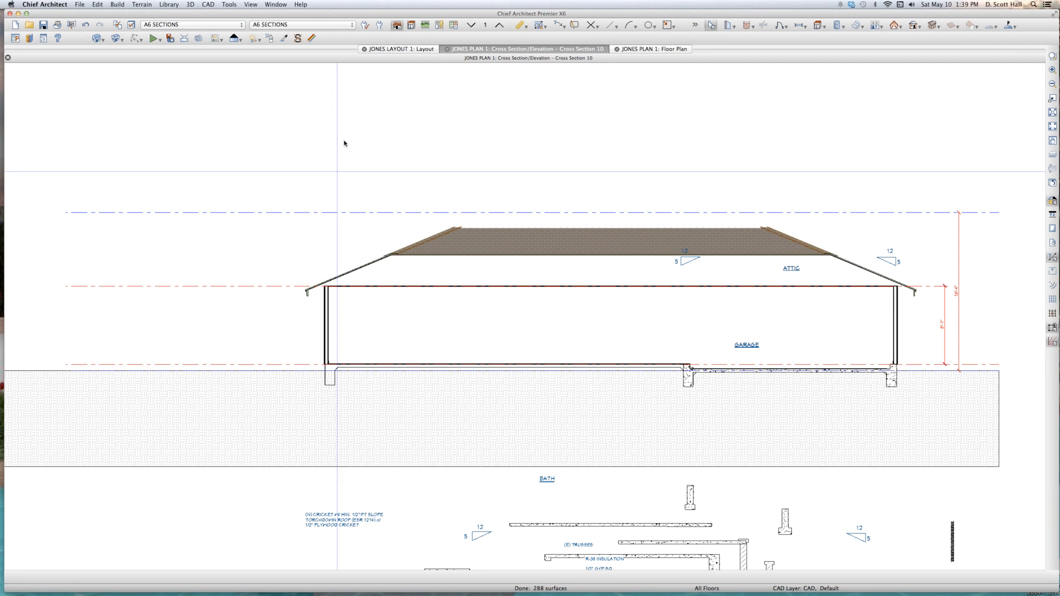
# - Turn on automatic building of floor and ceiling, wall and roof framing for the plan
pyautogui.click(645, 49)
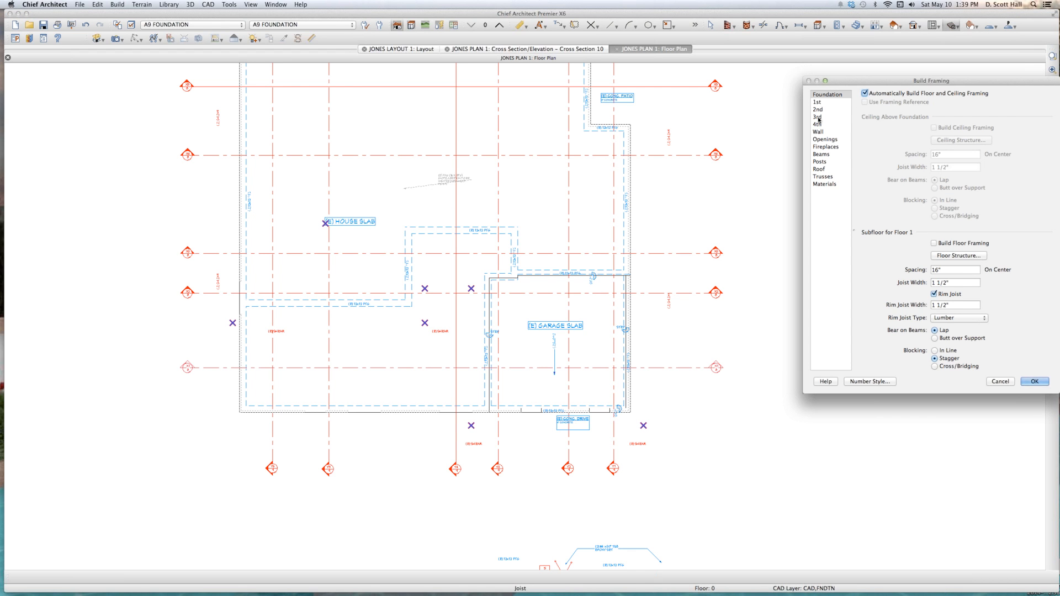
pyautogui.click(818, 132)
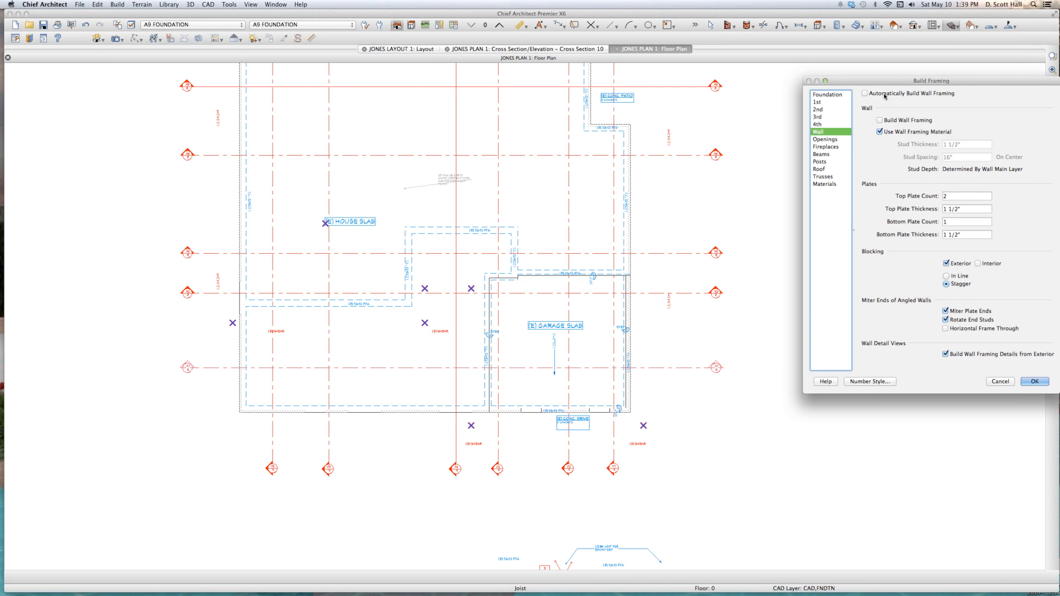
pyautogui.click(817, 169)
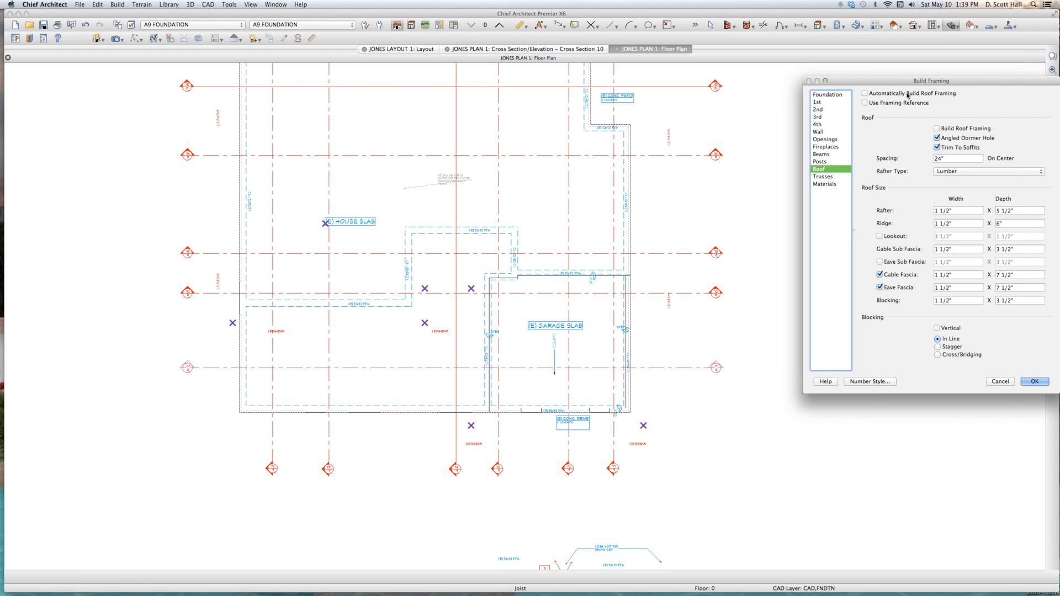
pyautogui.click(820, 132)
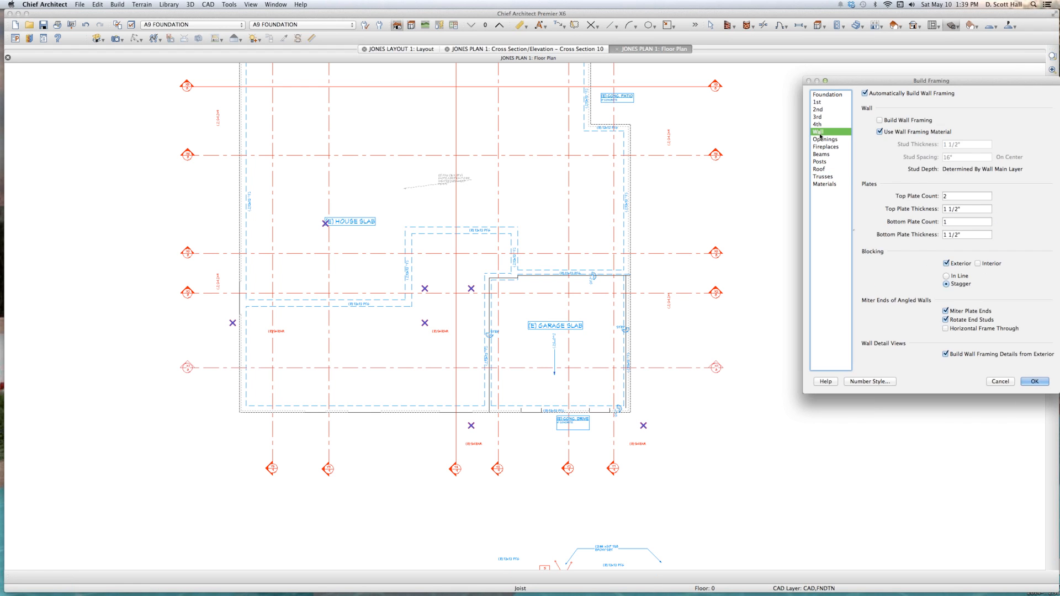
pyautogui.press('Escape')
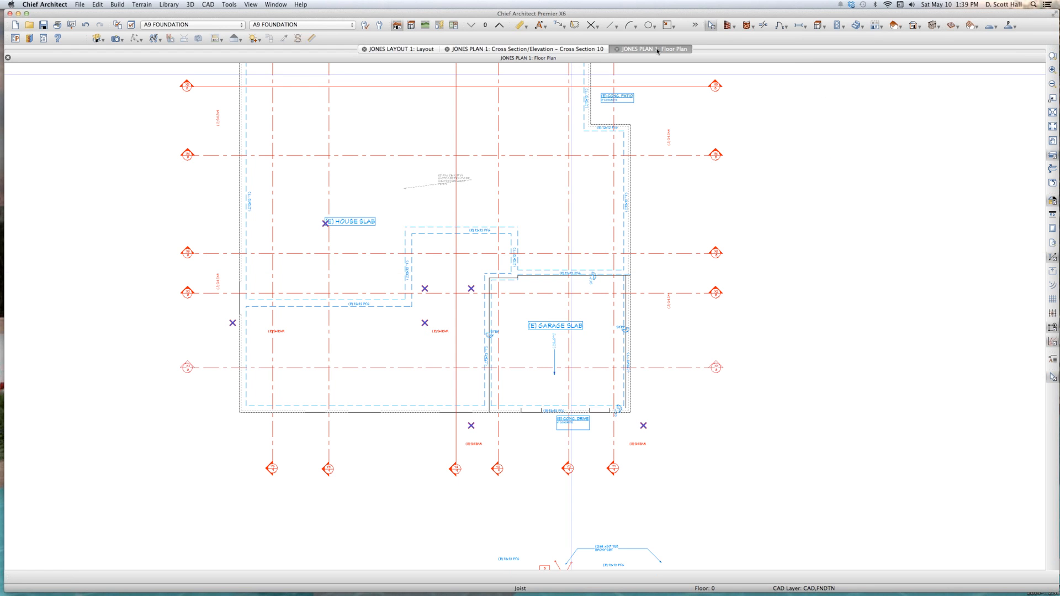
# - In the cross section, stretch the garage slab polyline to the opposite exterior wall and move its inner footing edge there too
pyautogui.click(580, 49)
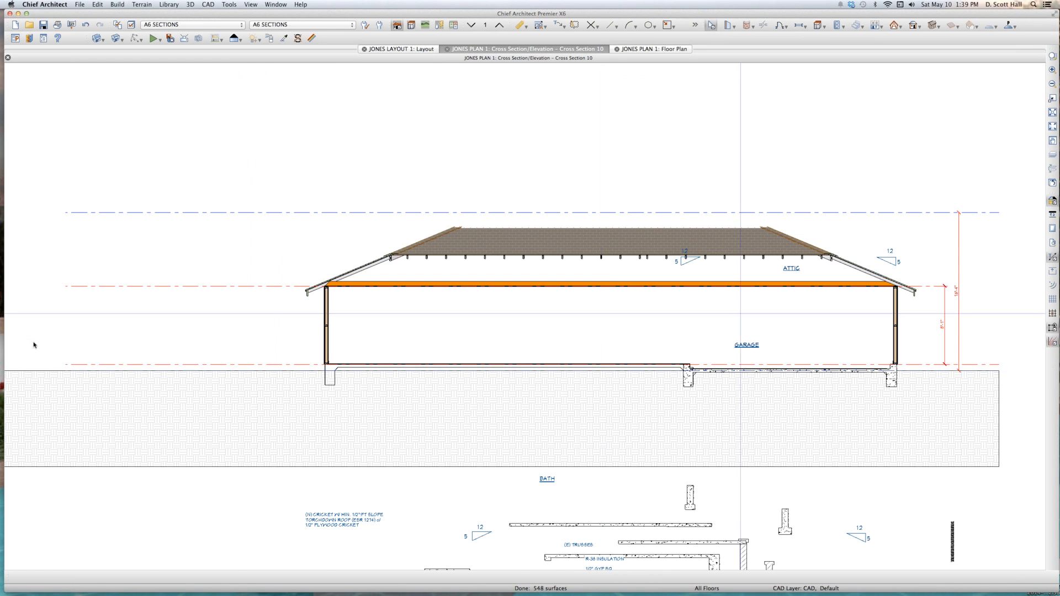
pyautogui.scroll(3, 495, 205)
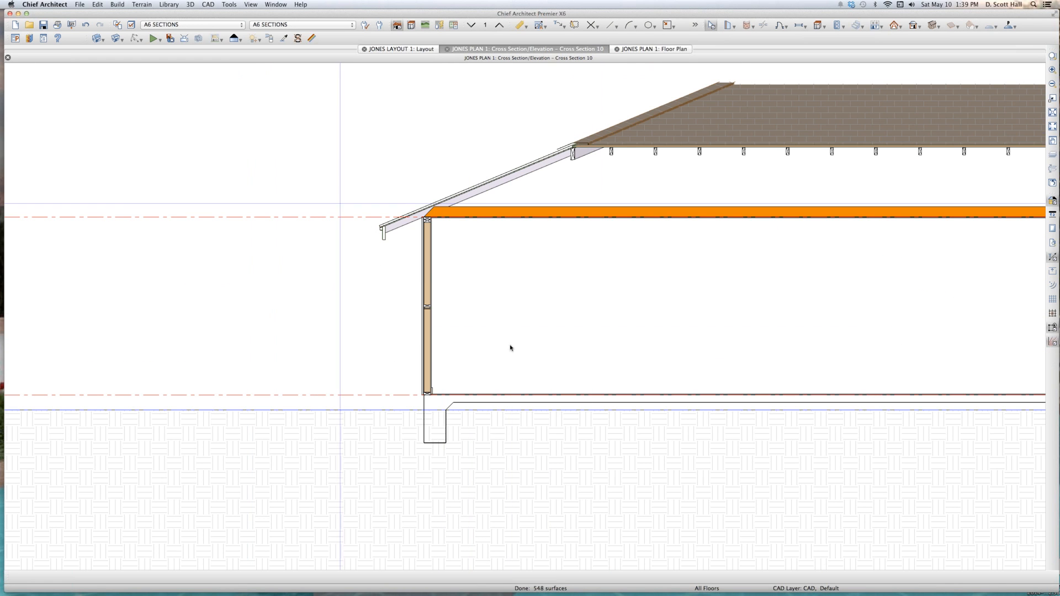
pyautogui.scroll(-5, 293, 326)
pyautogui.scroll(3, 387, 350)
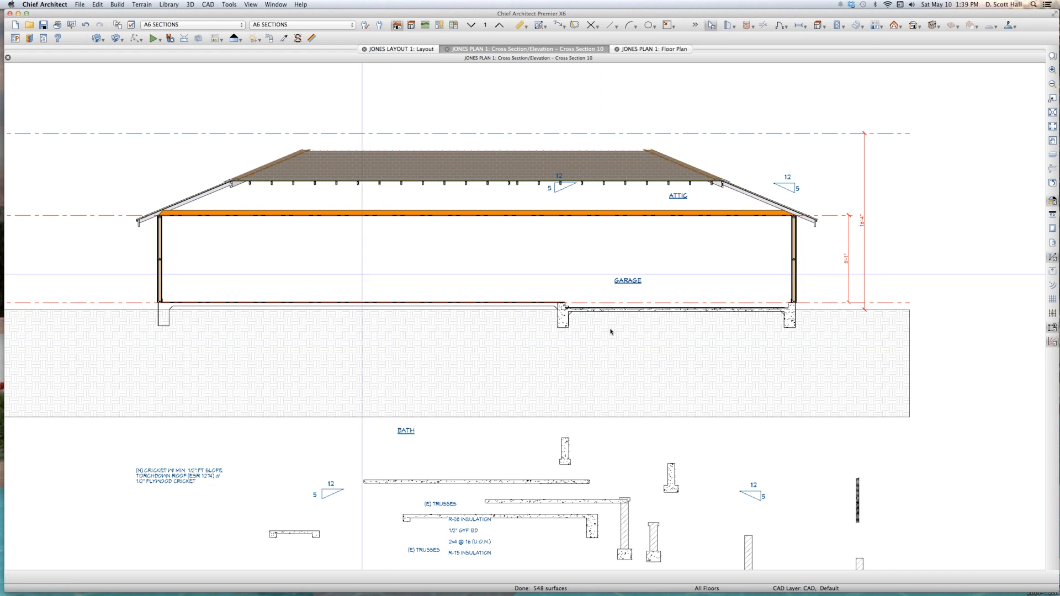
pyautogui.click(552, 317)
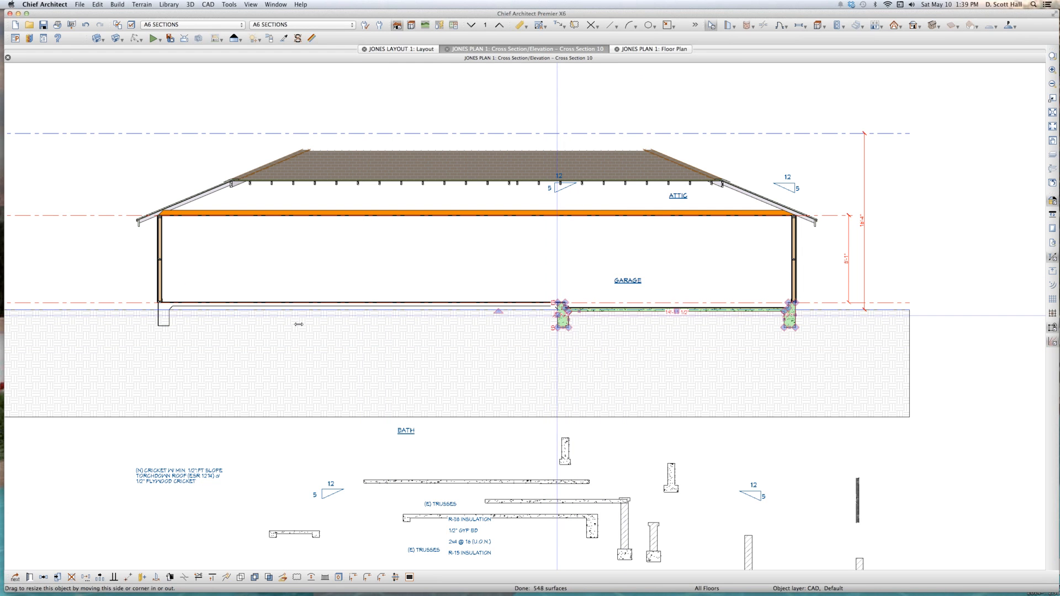
pyautogui.moveTo(144, 328); pyautogui.dragTo(148, 322)
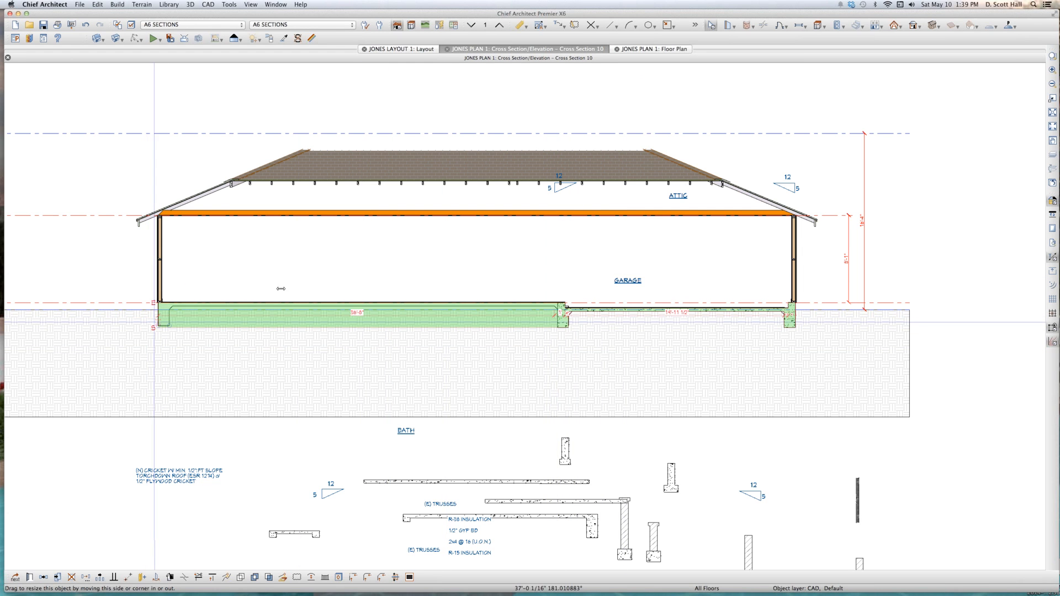
pyautogui.moveTo(564, 318); pyautogui.dragTo(168, 316)
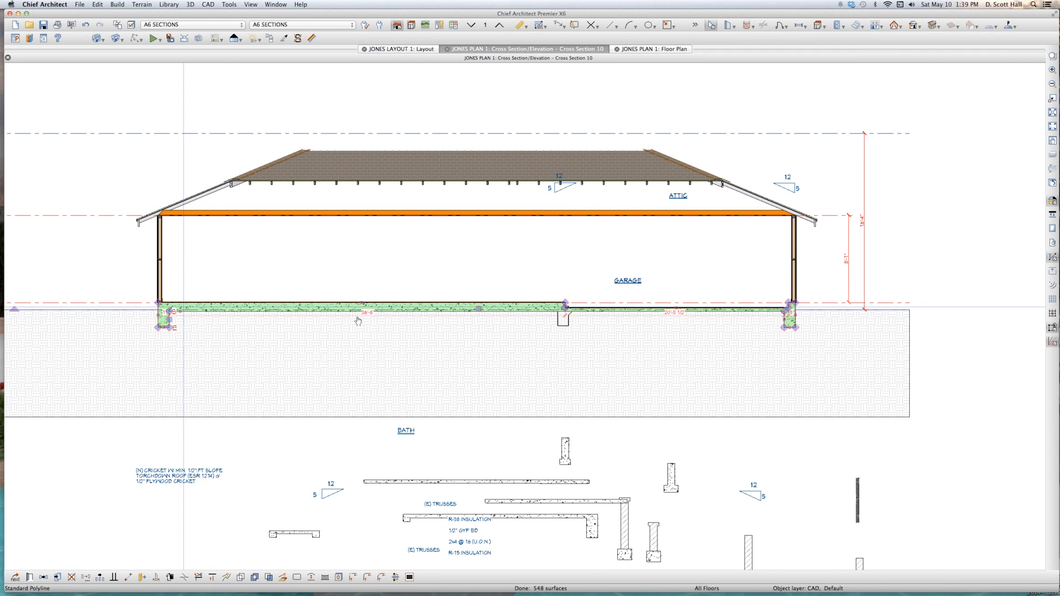
# - Break the underside of the stretched slab polyline near the house's middle and raise the segment toward the far exterior wall by 4"
pyautogui.click(464, 310)
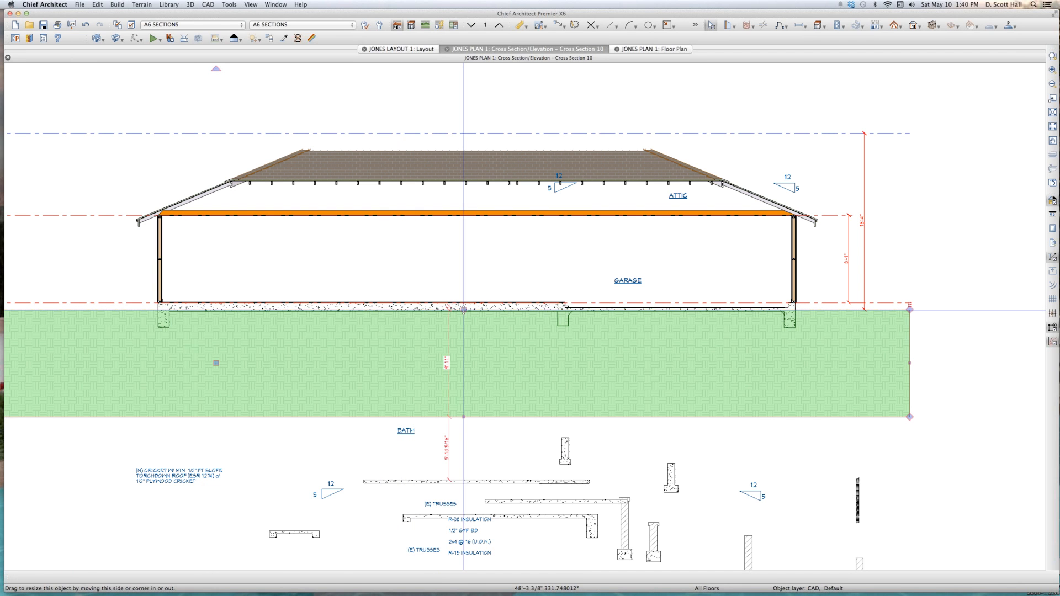
pyautogui.click(464, 310)
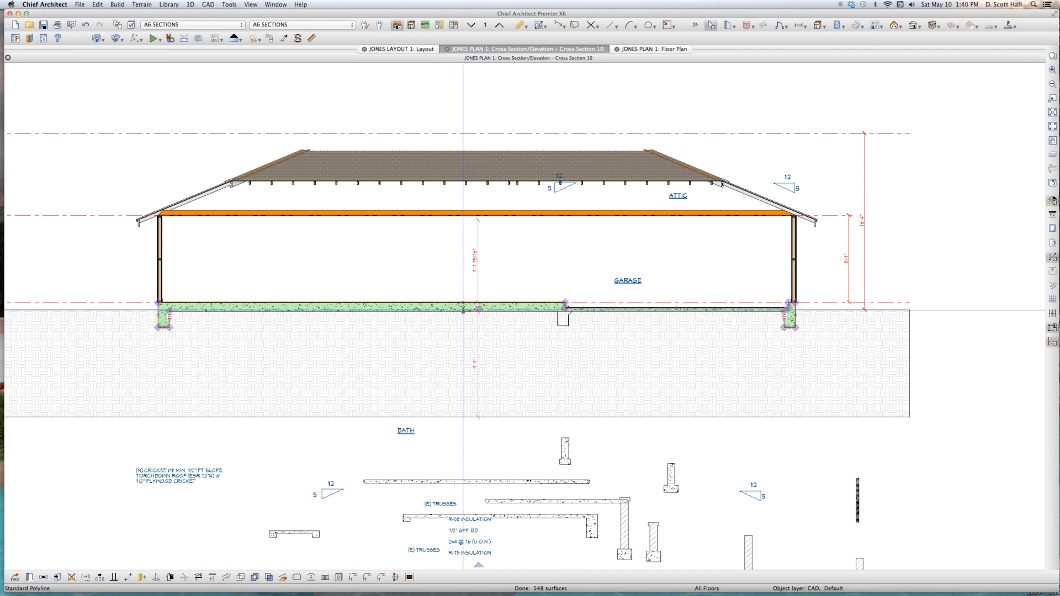
pyautogui.press('3')
pyautogui.click(464, 311)
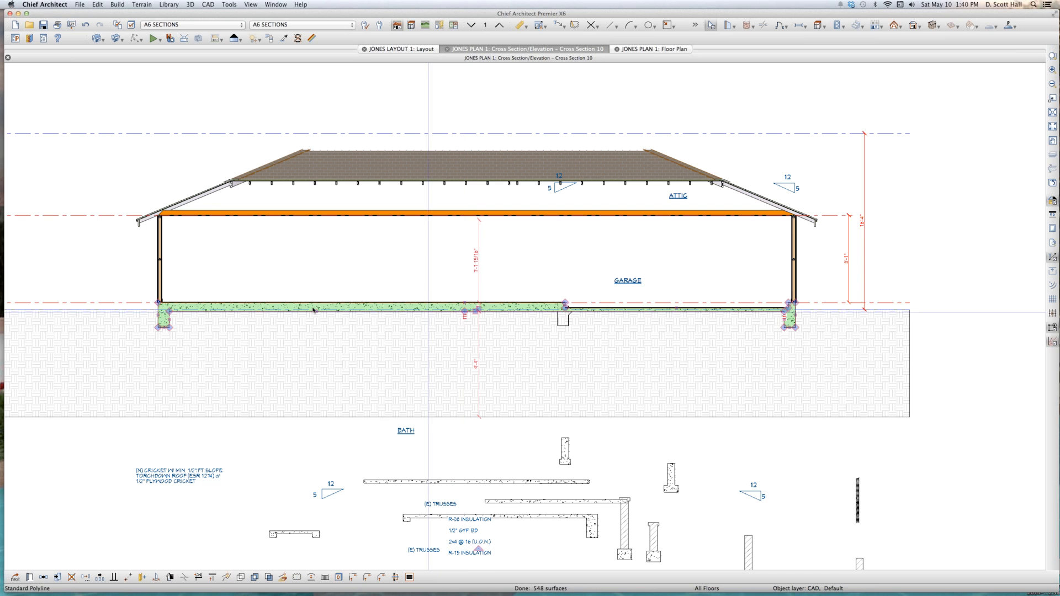
pyautogui.moveTo(318, 310); pyautogui.dragTo(319, 302)
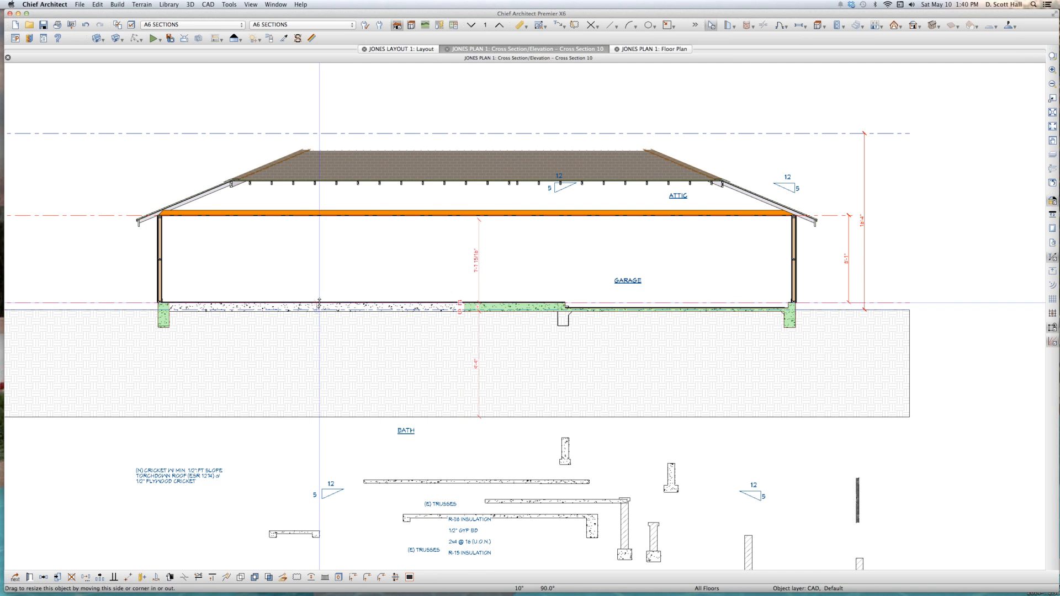
pyautogui.press('Tab')
pyautogui.write('4')
pyautogui.press('Return')
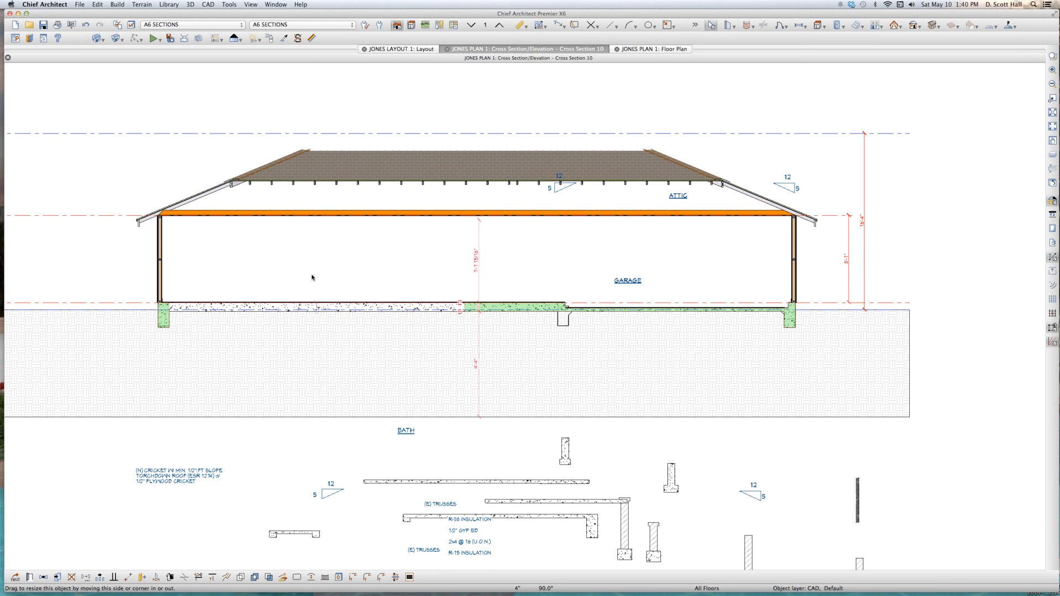
# - Break the slab polyline's underside at both faces of the footing by the garage step and pull the segment down about 1'-4" over it
pyautogui.scroll(3, 345, 306)
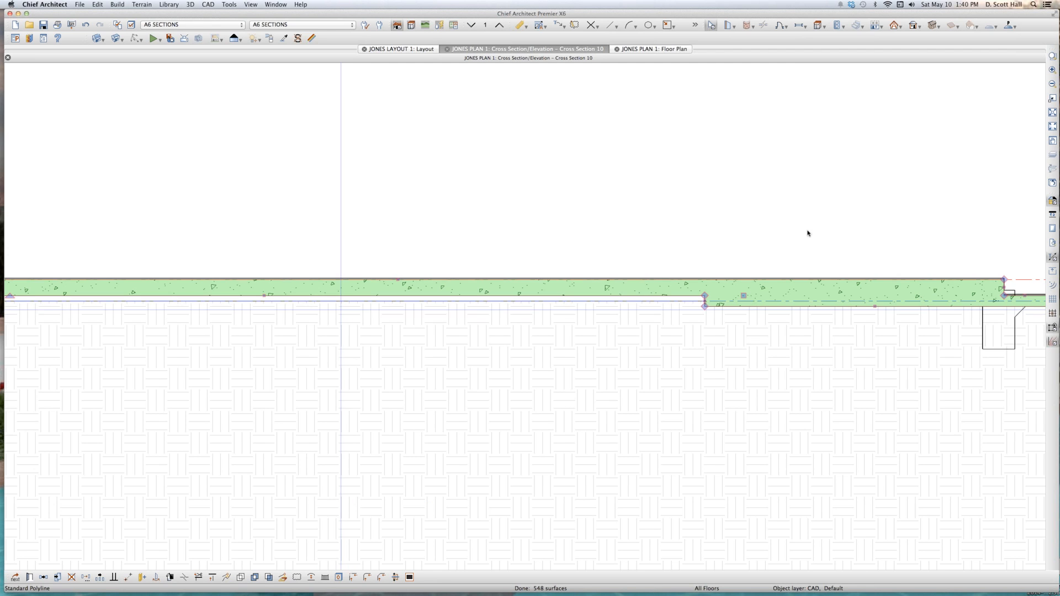
pyautogui.scroll(-3, 667, 256)
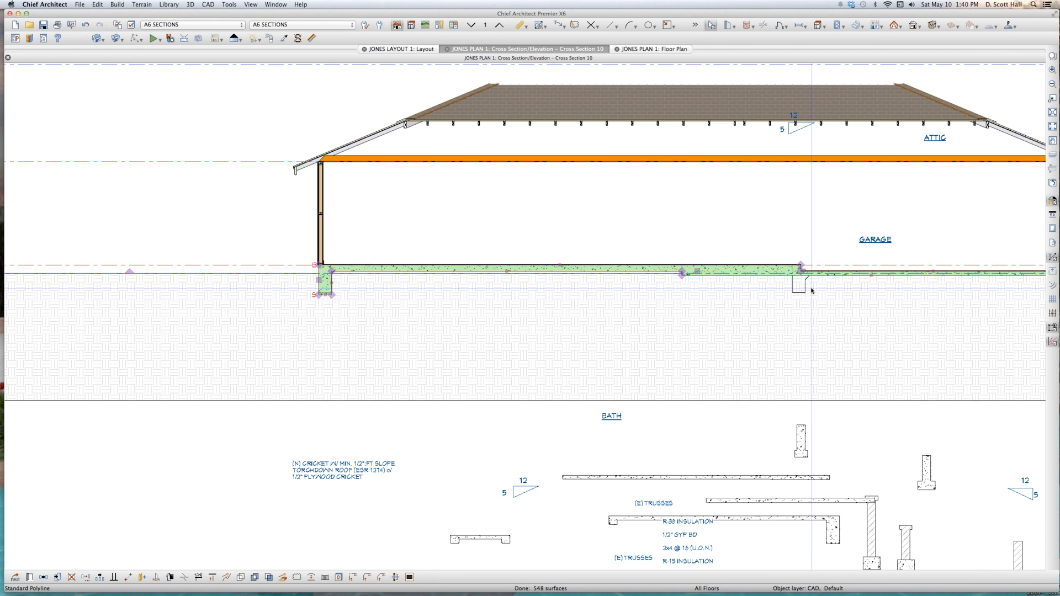
pyautogui.press('3')
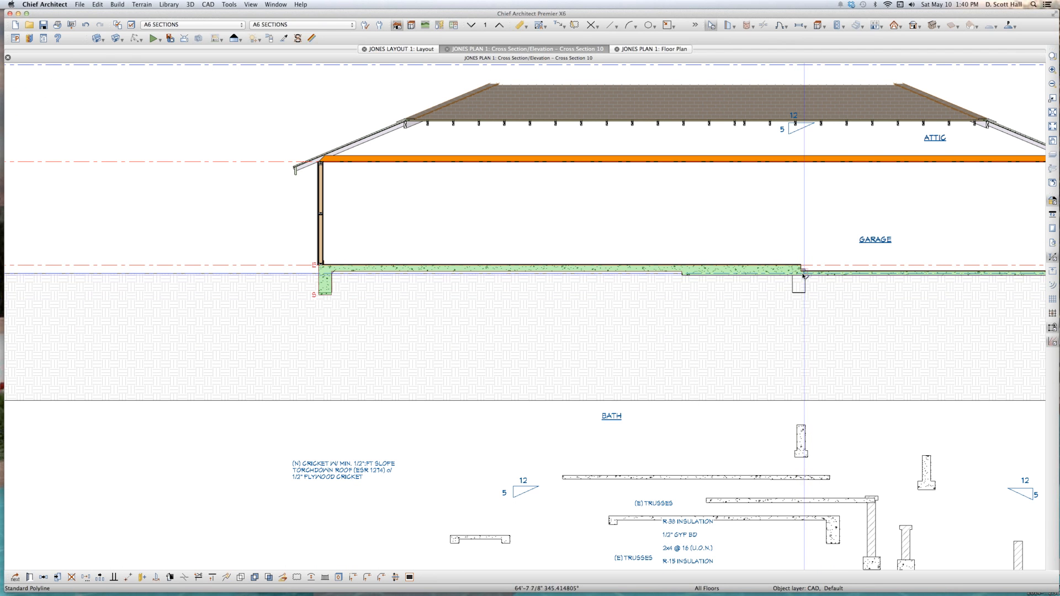
pyautogui.scroll(2, 799, 283)
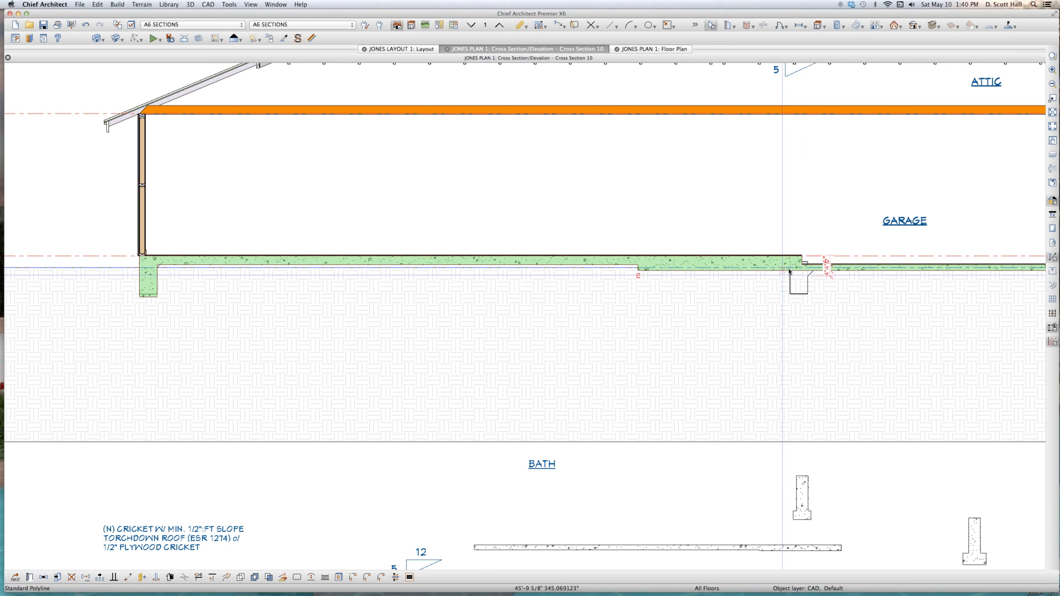
pyautogui.click(802, 270)
pyautogui.press('3')
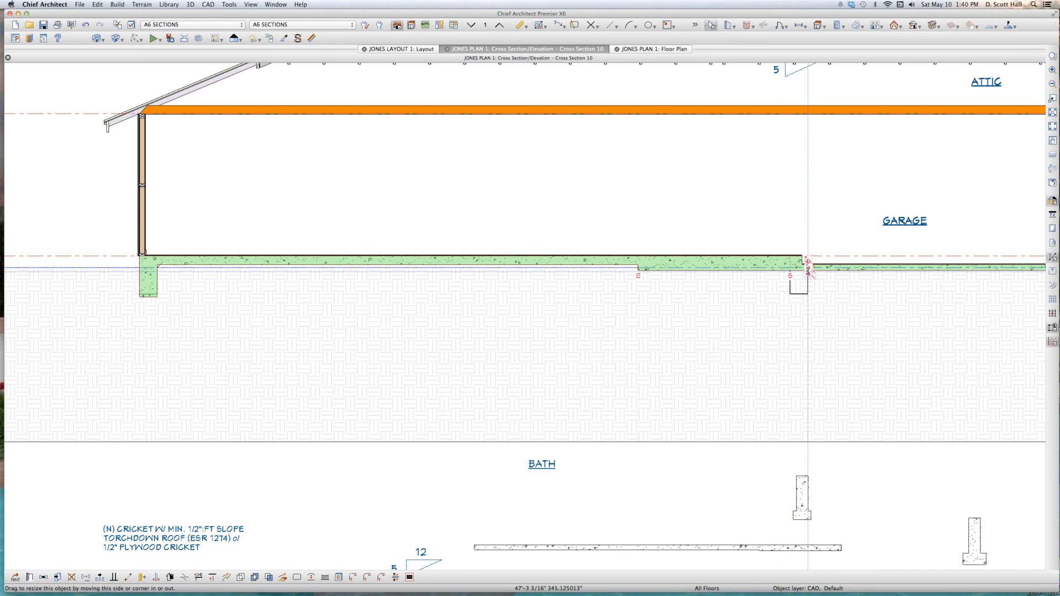
pyautogui.click(809, 271)
pyautogui.moveTo(804, 300); pyautogui.dragTo(803, 294)
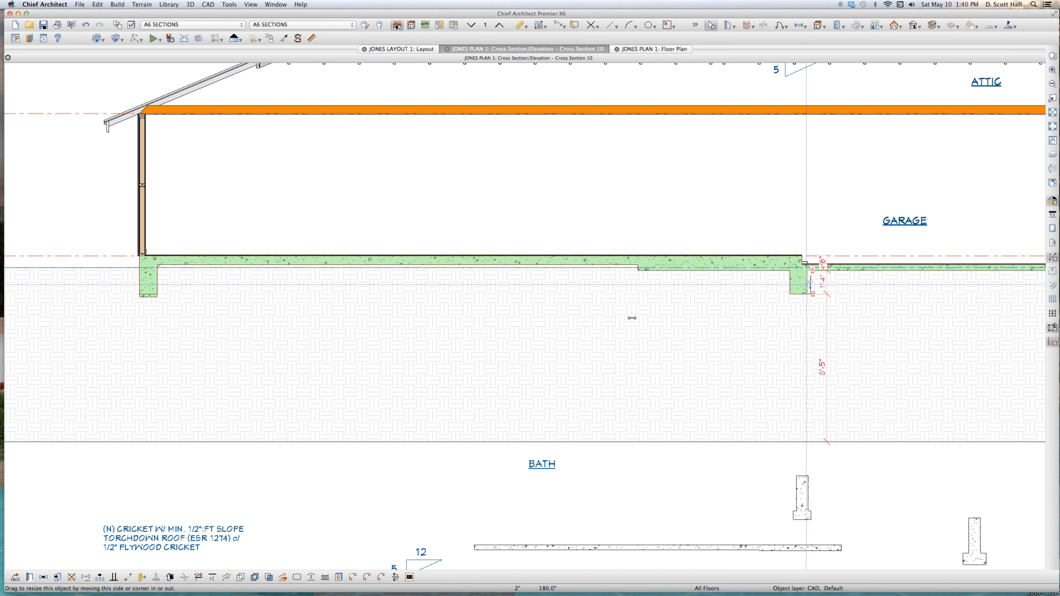
# - Deselect the slab polyline and close the cross section, updating its layout view with the changes
pyautogui.scroll(-3, 598, 332)
pyautogui.press('Escape')
pyautogui.press('super+w')
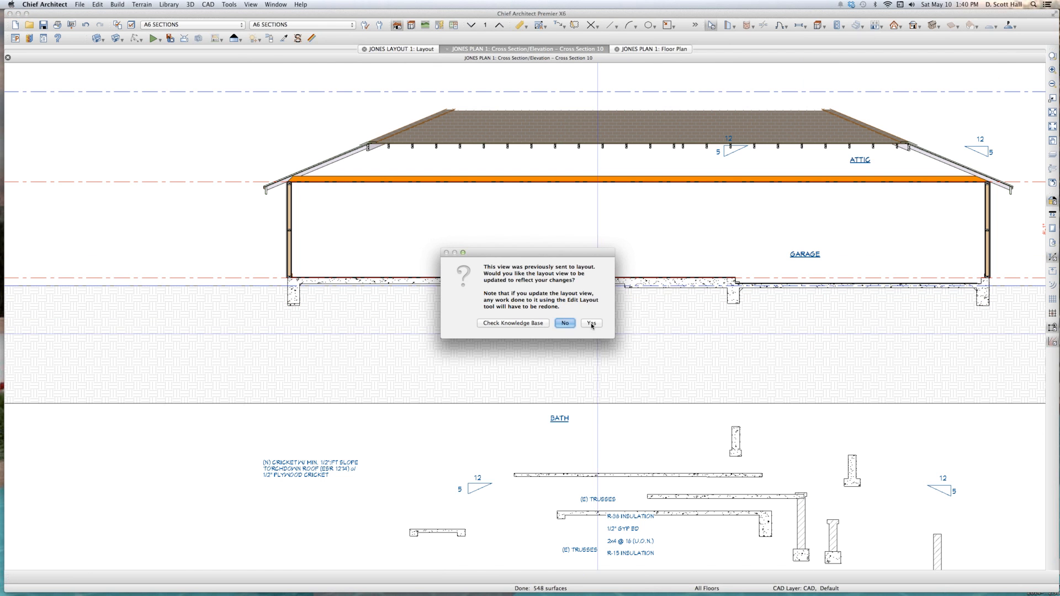
pyautogui.click(592, 324)
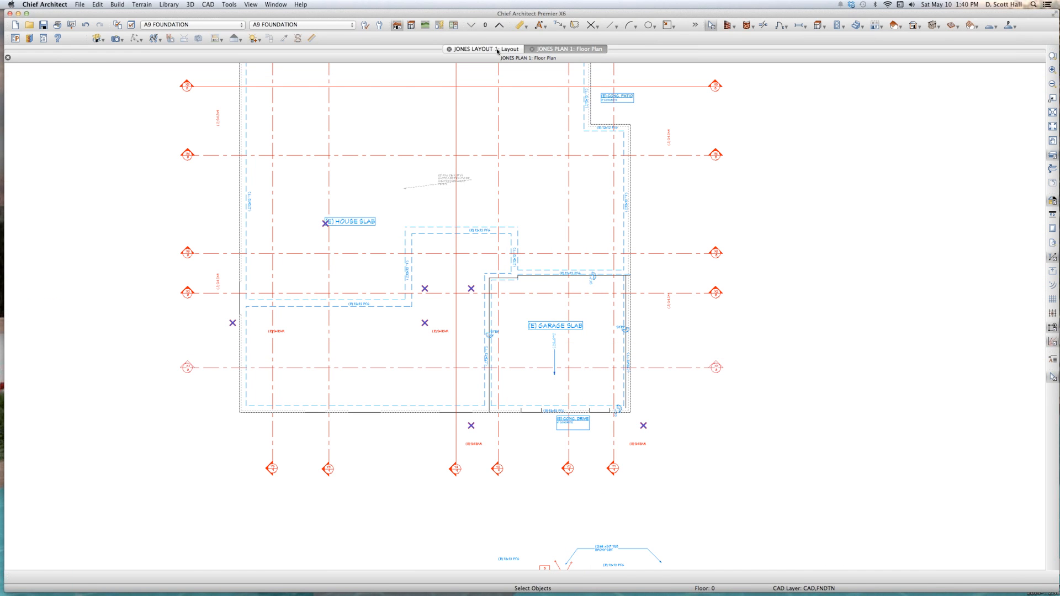
# - Return to the layout and page to the sections sheet that holds the X1 section, page 13
pyautogui.click(497, 50)
pyautogui.press('pagedown')
pyautogui.press('pagedown')
pyautogui.press('pagedown')
pyautogui.press('pagedown')
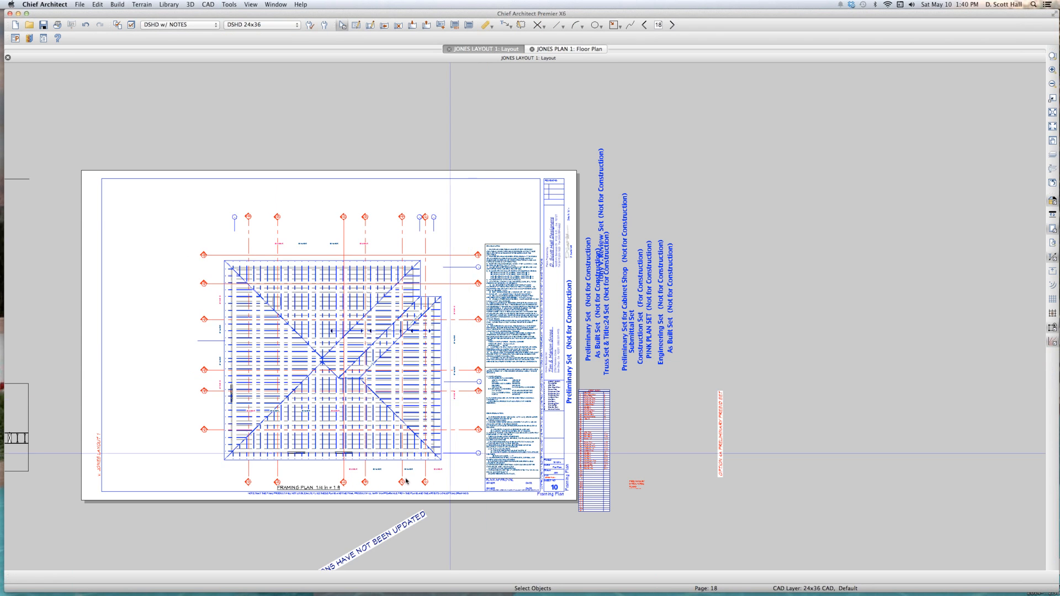
pyautogui.press('pagedown')
pyautogui.press('pagedown')
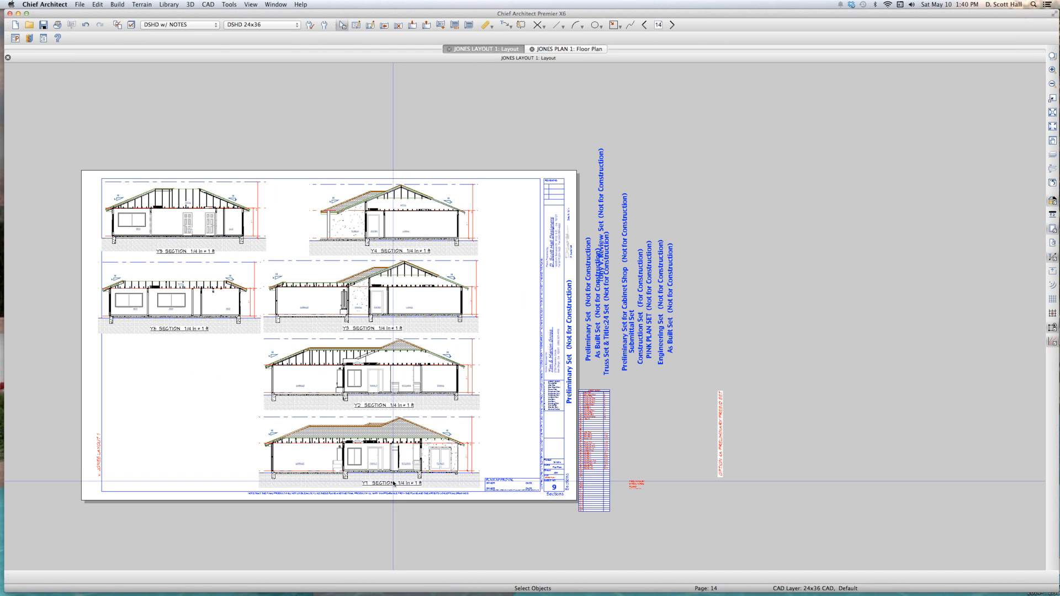
# - Stretch the X1 section's layout box to uncover the whole building, and trim its outer edge in line with the boxes above
pyautogui.scroll(3, 406, 461)
pyautogui.click(420, 438)
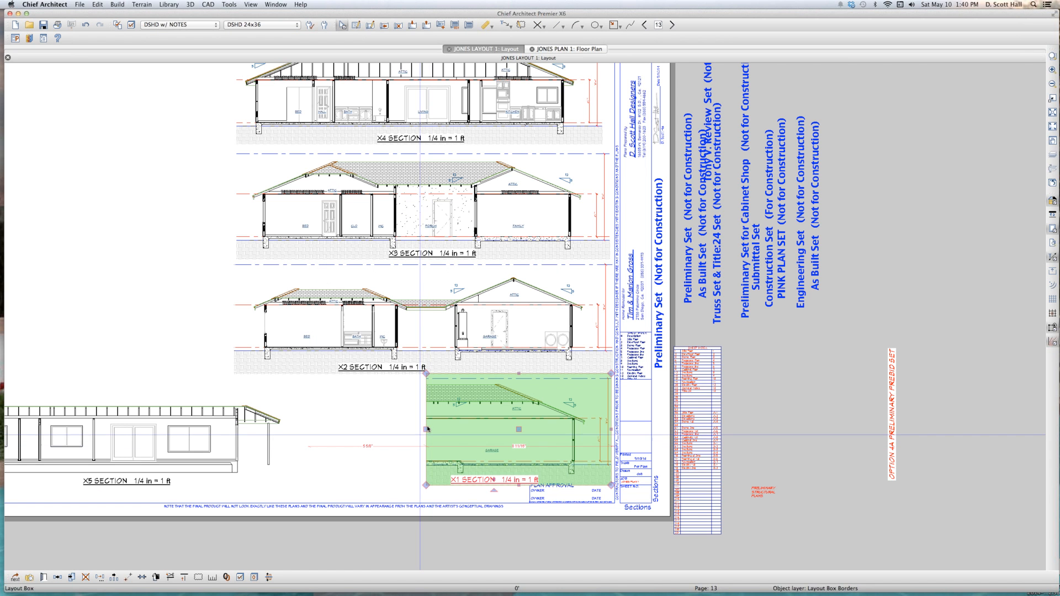
pyautogui.moveTo(420, 437); pyautogui.dragTo(273, 438)
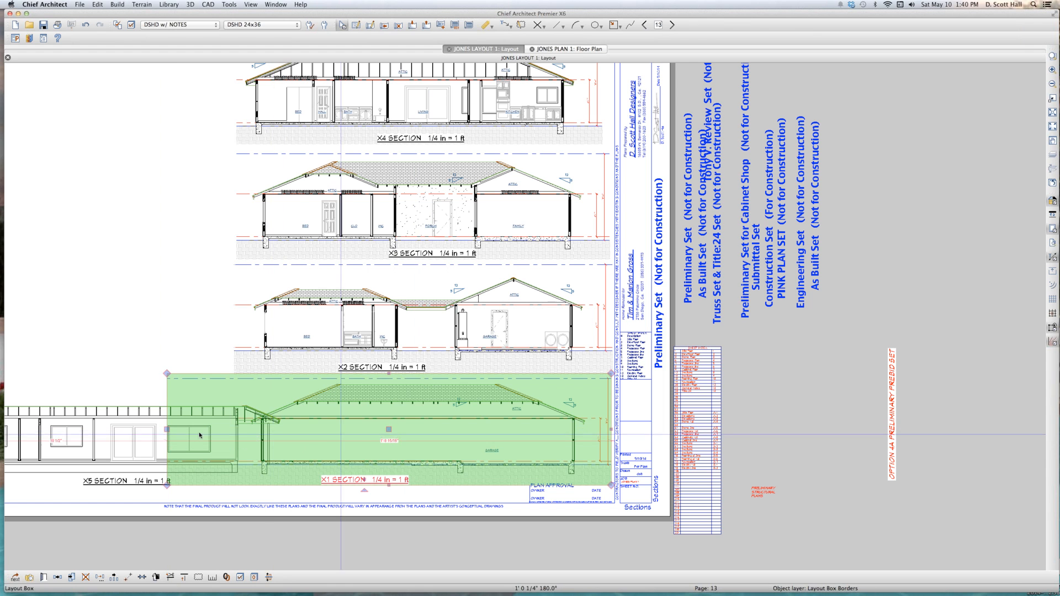
pyautogui.moveTo(168, 431); pyautogui.dragTo(241, 434)
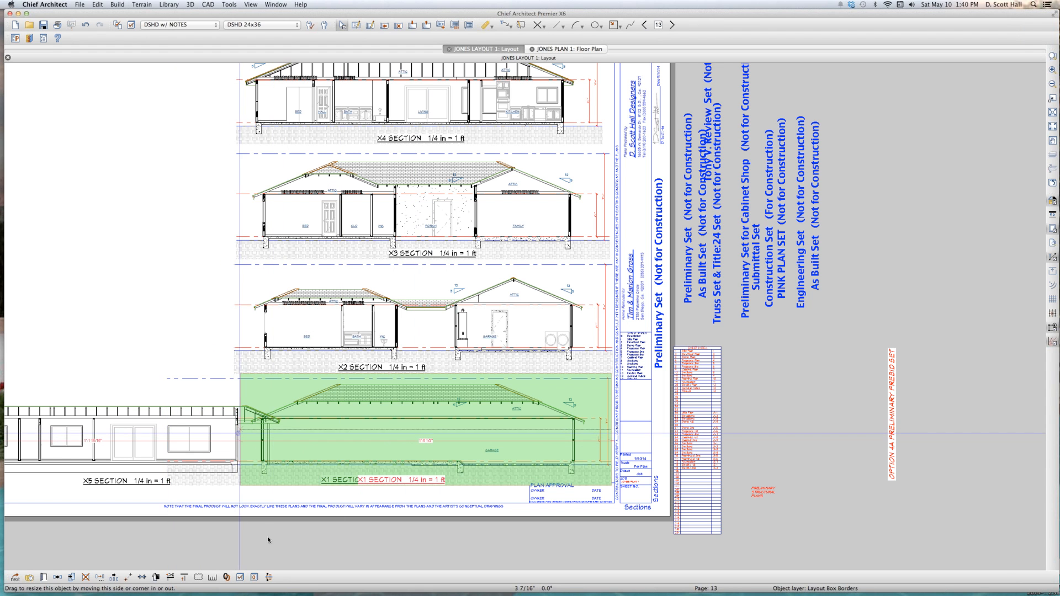
pyautogui.click(267, 538)
pyautogui.scroll(-1, 381, 330)
pyautogui.scroll(-3, 381, 330)
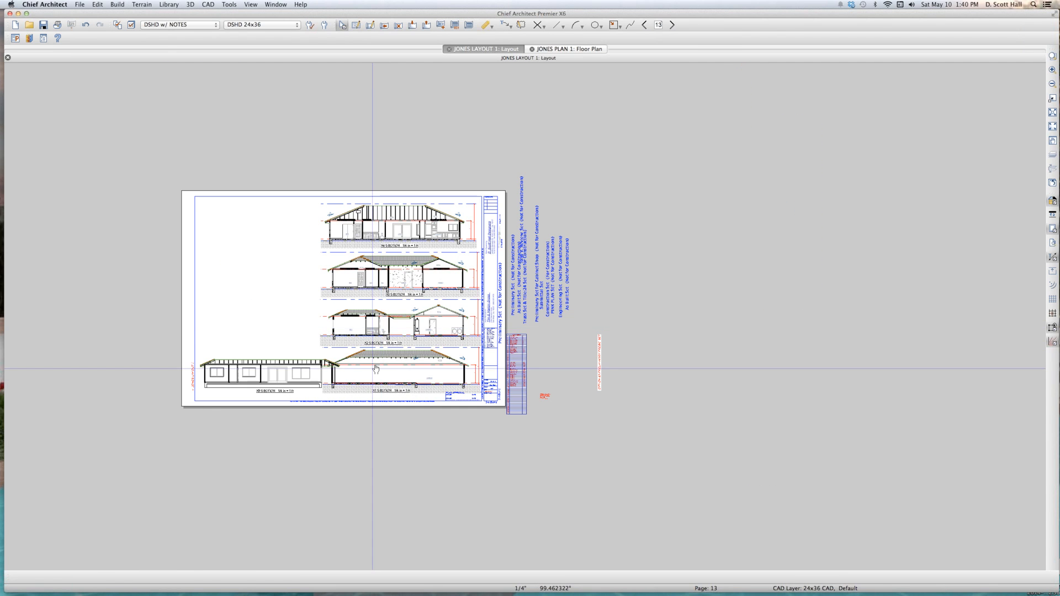
# - Open the X1 section from the layout, copy all its CAD detailing, and close the view without updating the layout
pyautogui.doubleClick(374, 366)
pyautogui.scroll(-5, 246, 315)
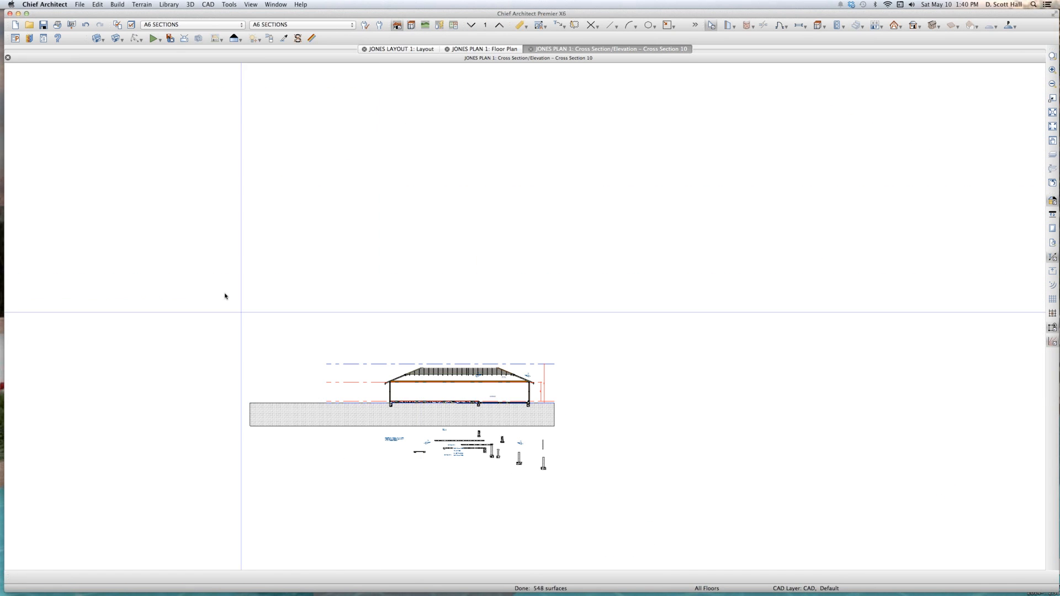
pyautogui.click(350, 382)
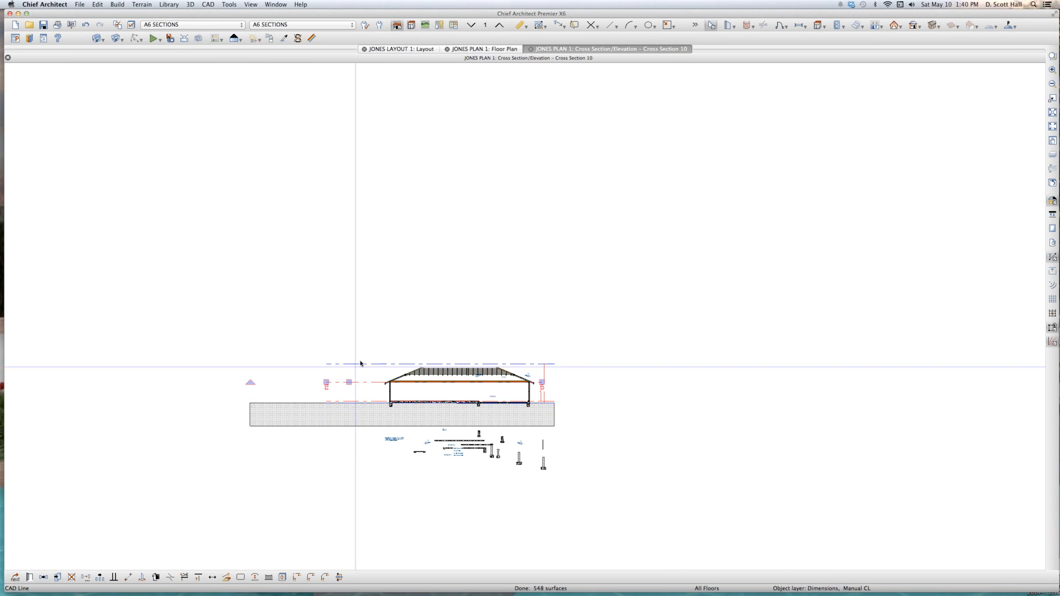
pyautogui.click(360, 364)
pyautogui.click(359, 382)
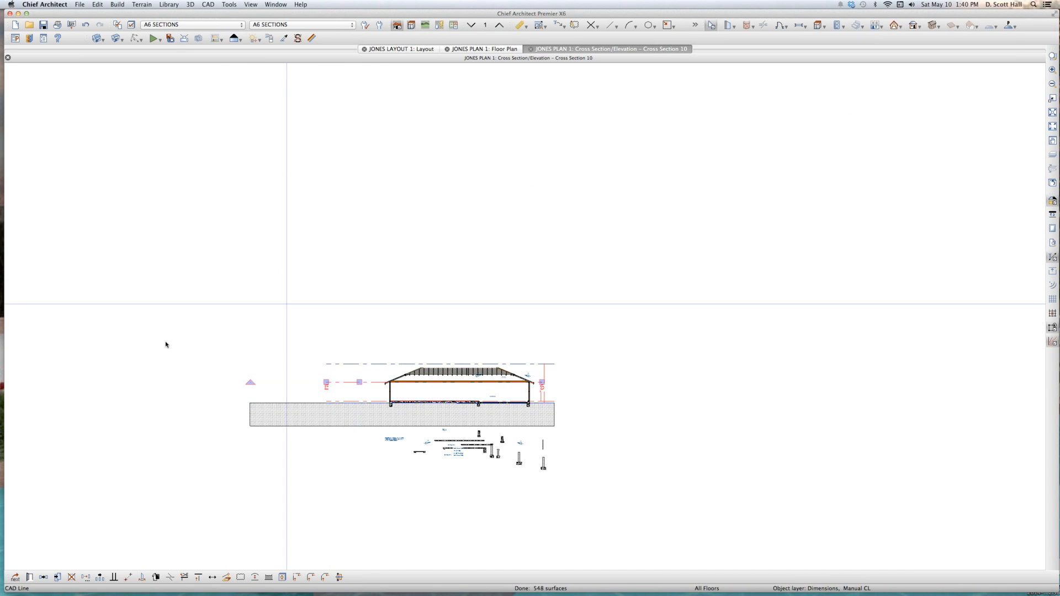
pyautogui.click(165, 342)
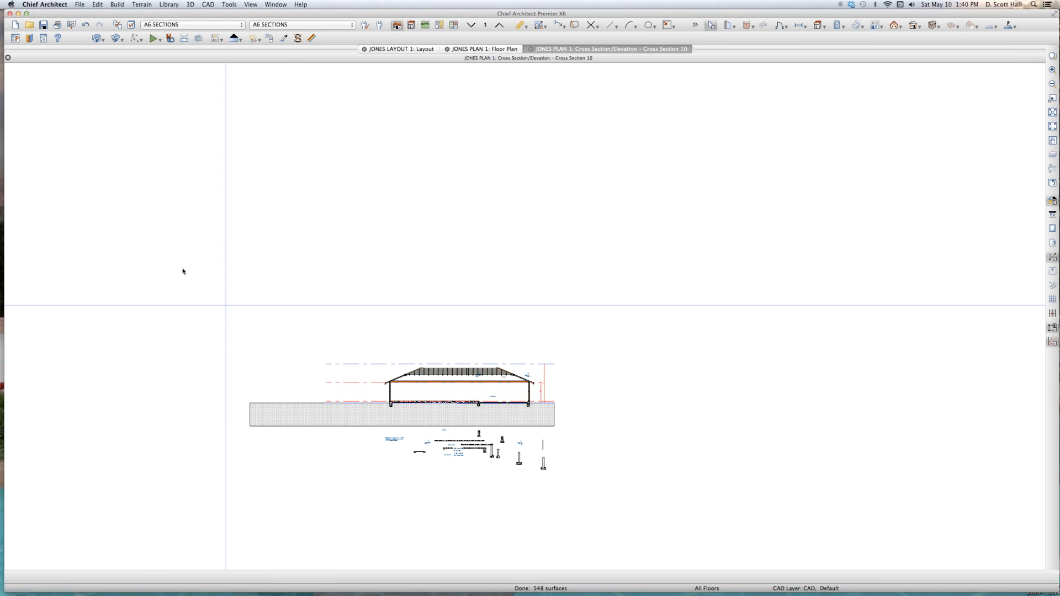
pyautogui.moveTo(183, 271); pyautogui.dragTo(620, 518)
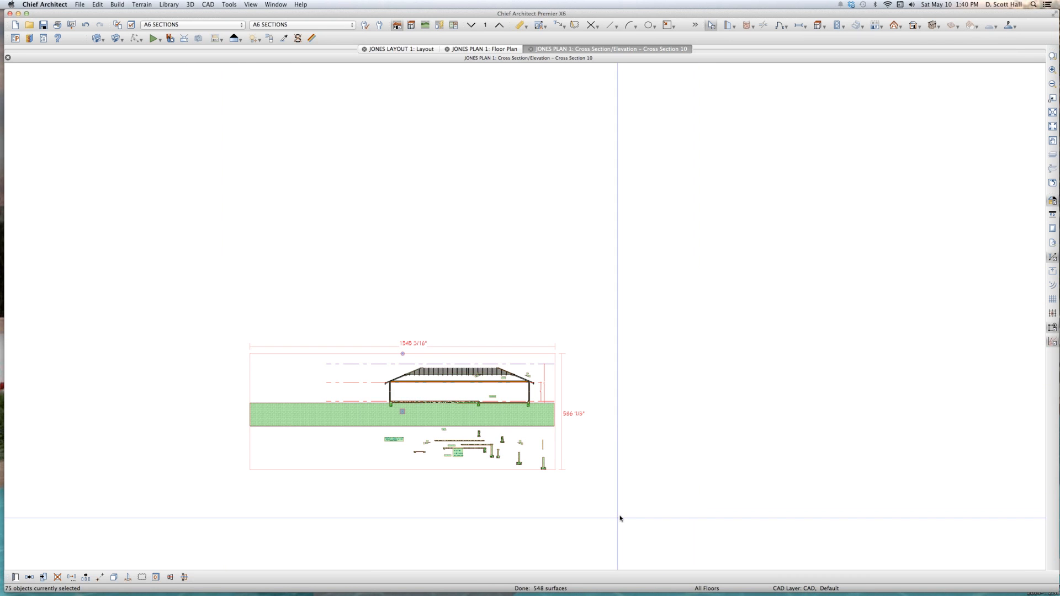
pyautogui.press('super+w')
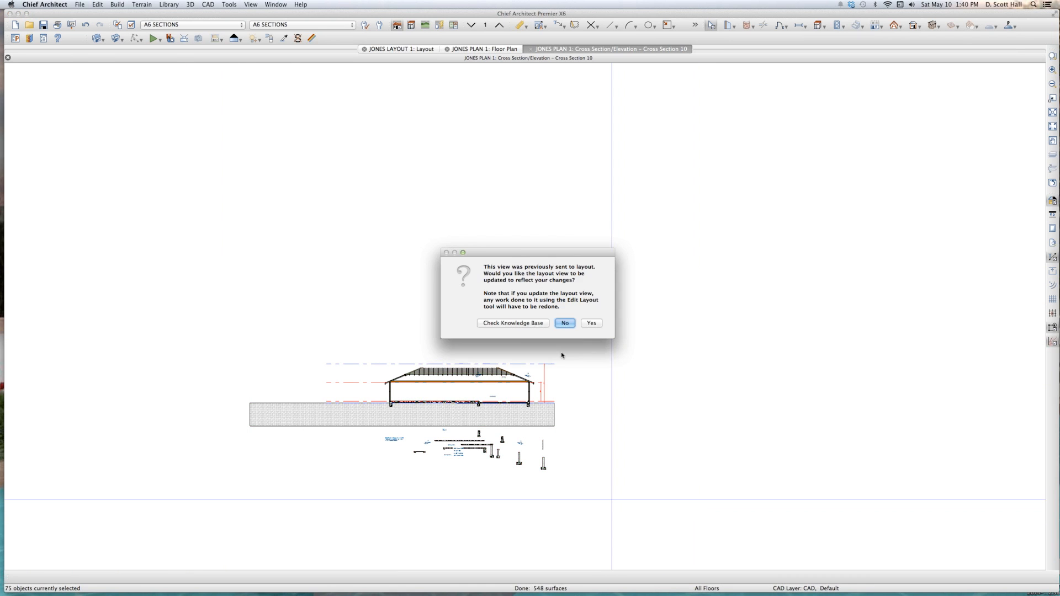
pyautogui.click(565, 323)
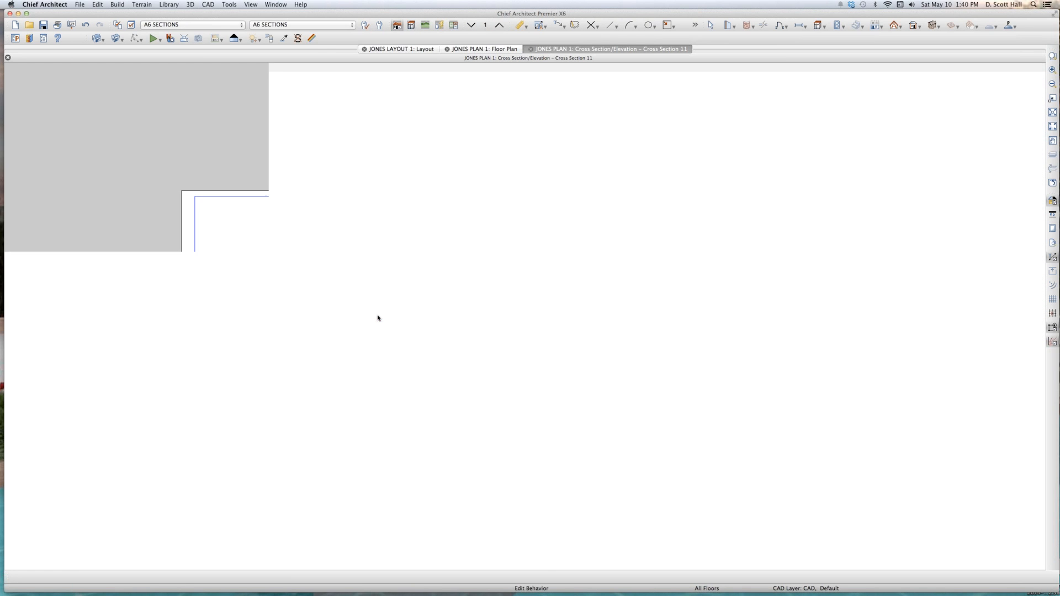
# - Replace all CAD detailing in the X2 cross section with the detailing copied from X1, and close that view
pyautogui.scroll(2, 750, 244)
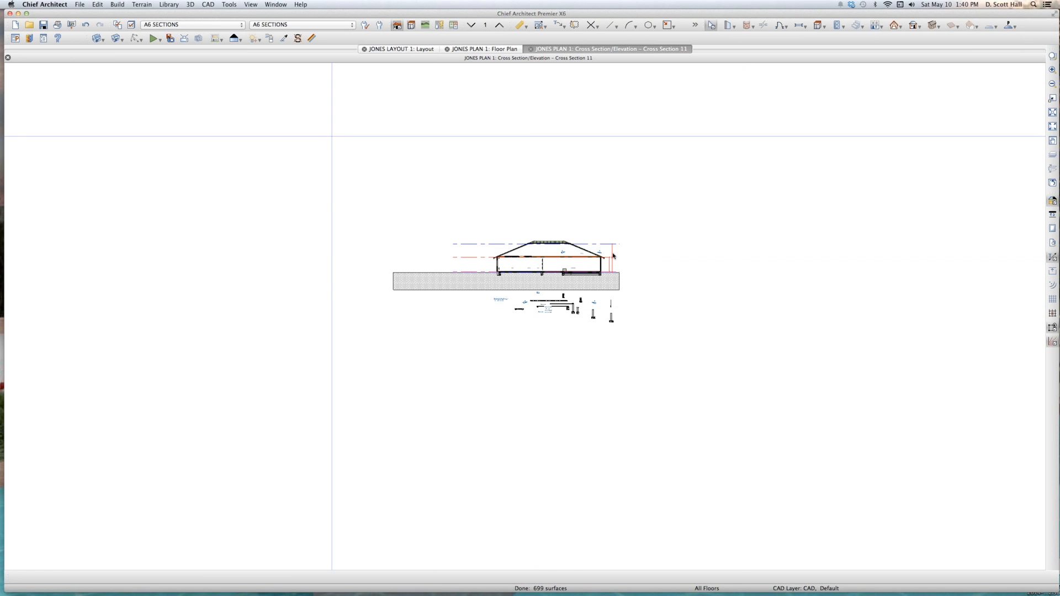
pyautogui.scroll(3, 612, 255)
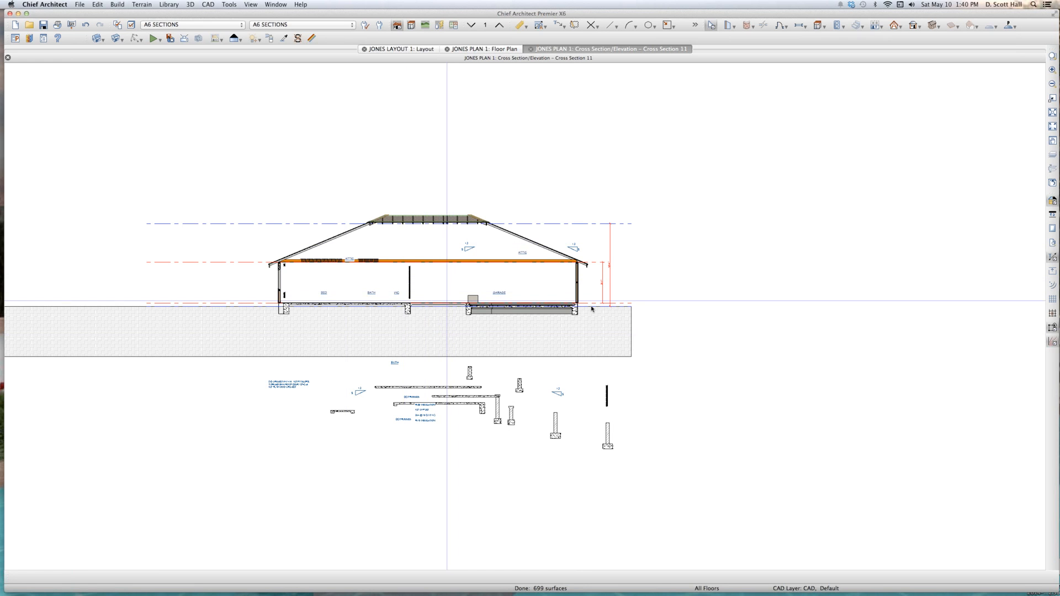
pyautogui.scroll(-2, 591, 308)
pyautogui.moveTo(853, 517); pyautogui.dragTo(853, 517)
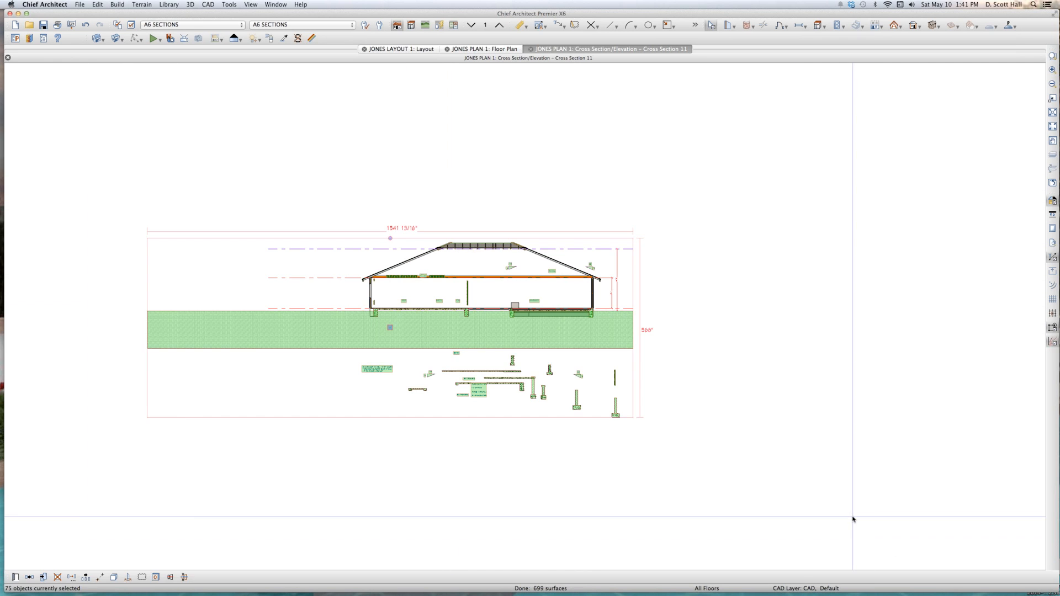
pyautogui.press('Delete')
pyautogui.press('super+z')
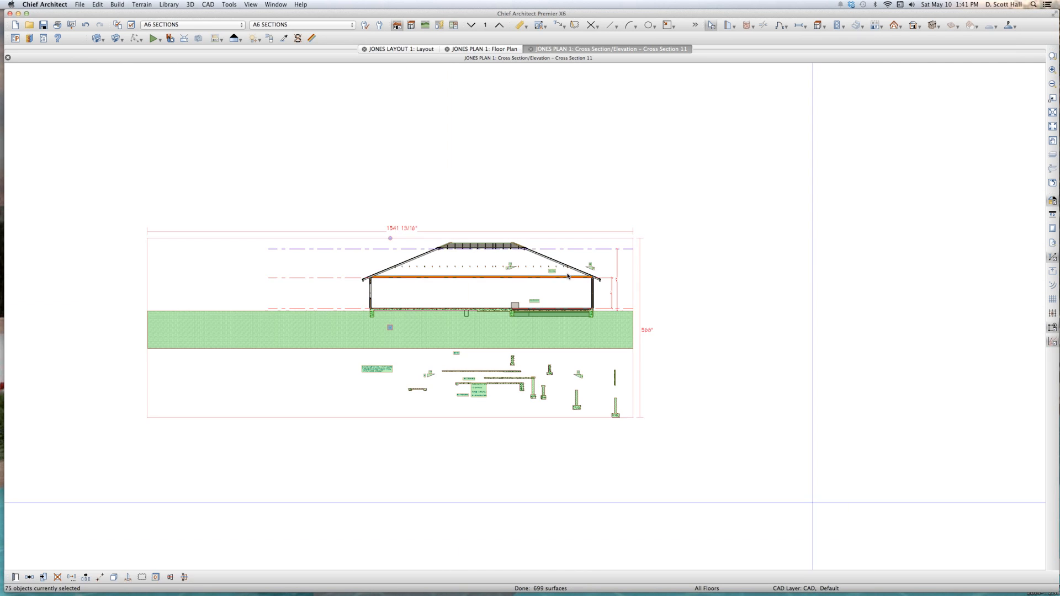
pyautogui.scroll(3, 538, 293)
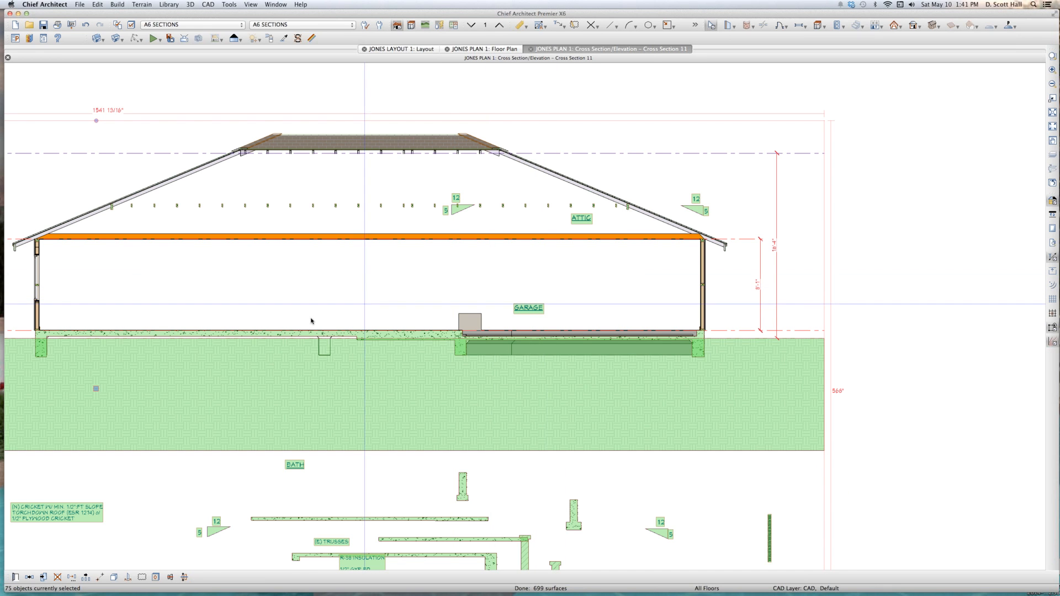
pyautogui.click(282, 296)
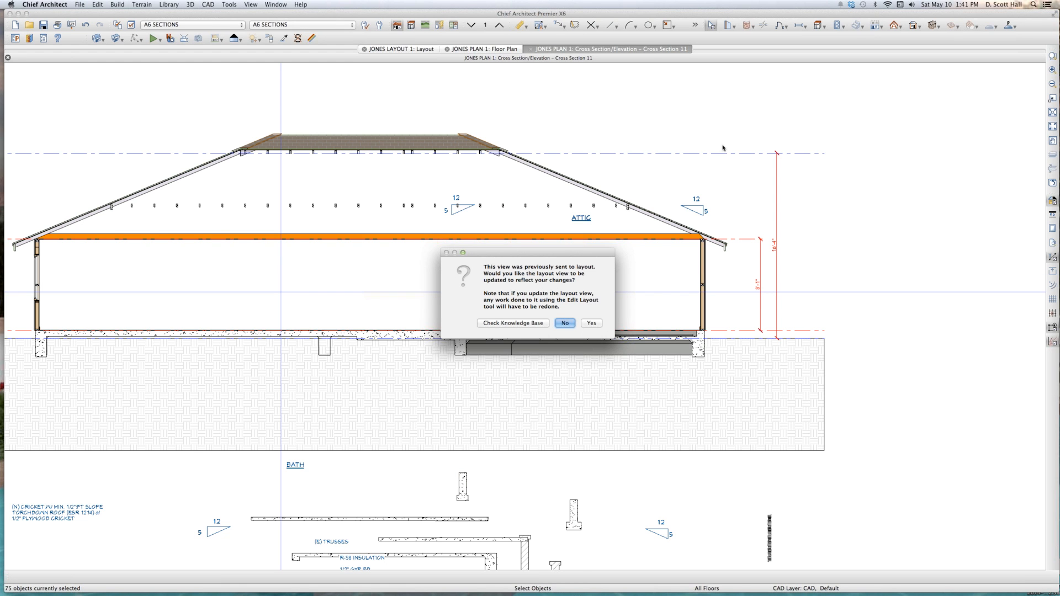
pyautogui.press('Return')
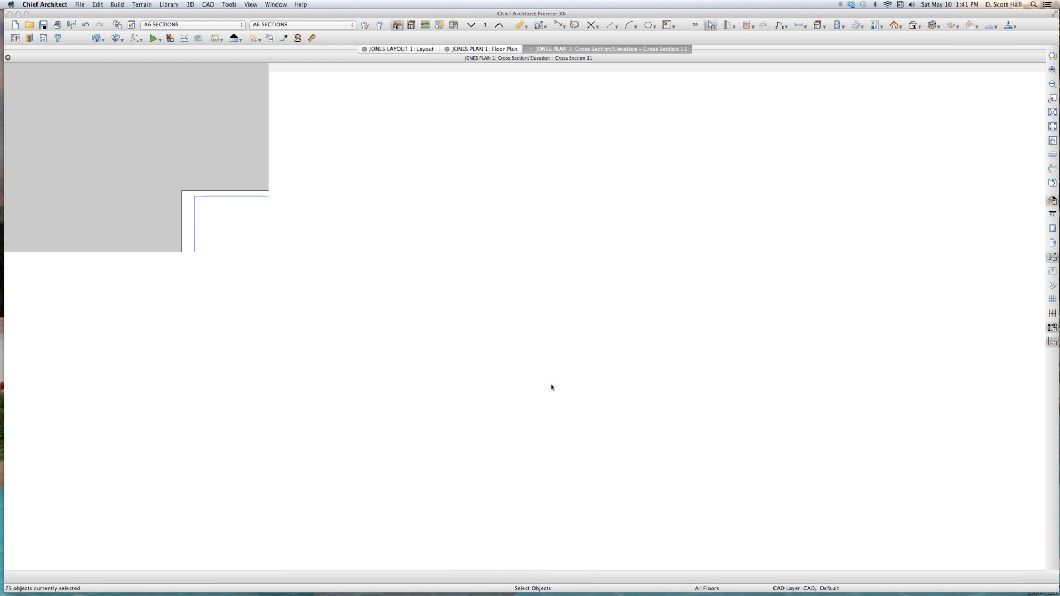
# - Open the X3 section from the layout and replace all its CAD detailing with the set copied from X1
pyautogui.click(352, 319)
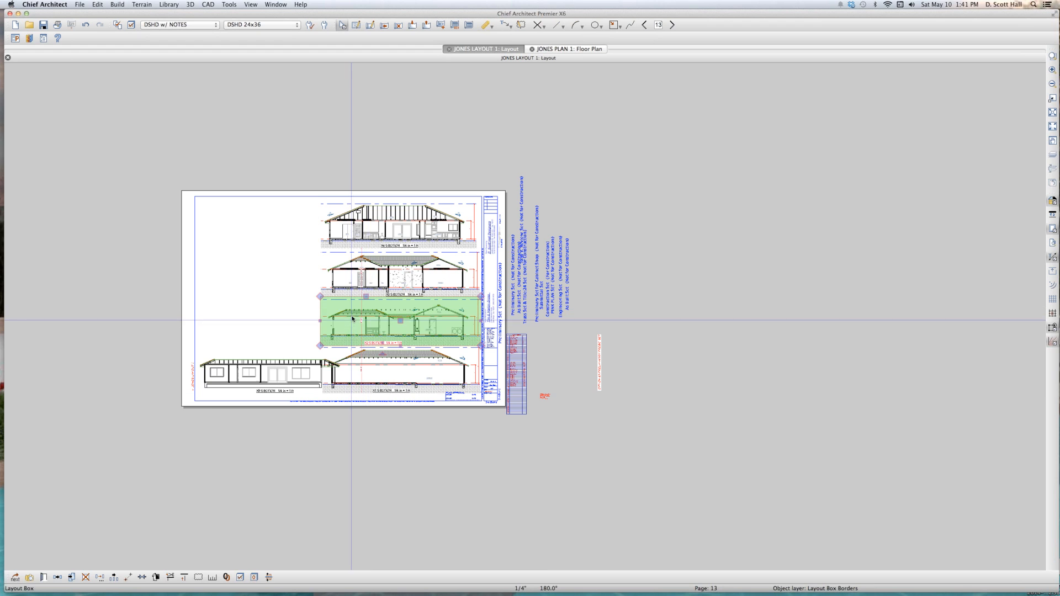
pyautogui.scroll(2, 391, 277)
pyautogui.doubleClick(394, 261)
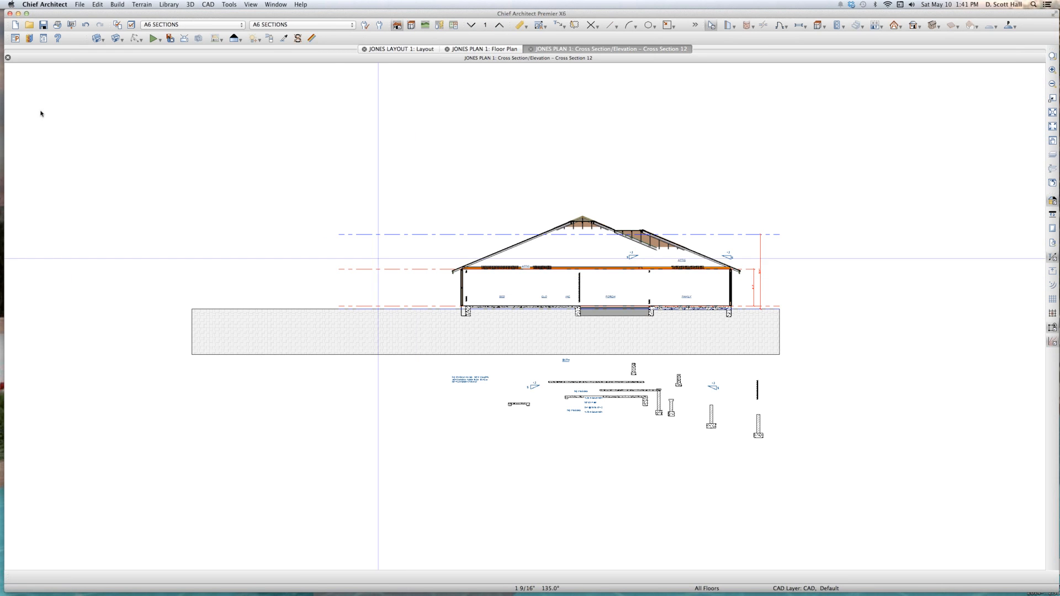
pyautogui.moveTo(55, 111); pyautogui.dragTo(972, 544)
pyautogui.press('Delete')
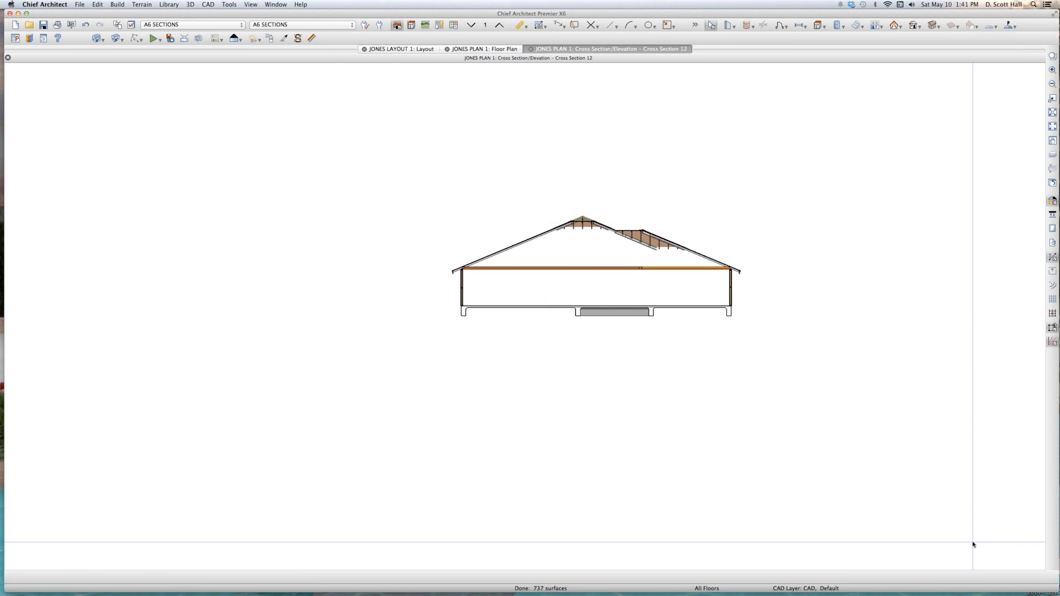
pyautogui.press('super+z')
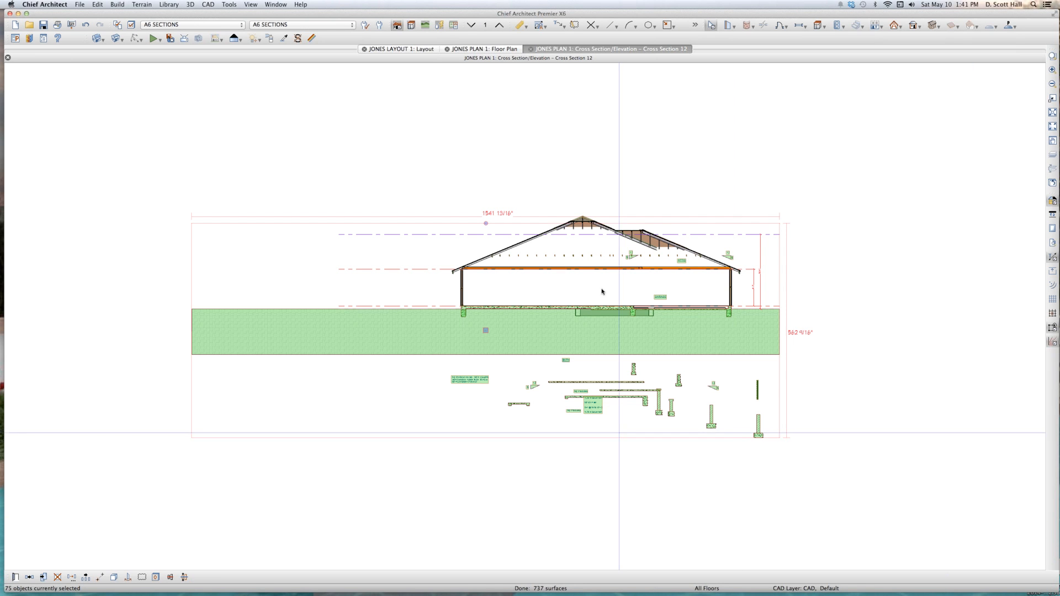
# - In the X3 section, move the slab polyline's interior footing over to the foundation footing below the garage label
pyautogui.click(658, 354)
pyautogui.scroll(7, 730, 387)
pyautogui.scroll(-8, 684, 355)
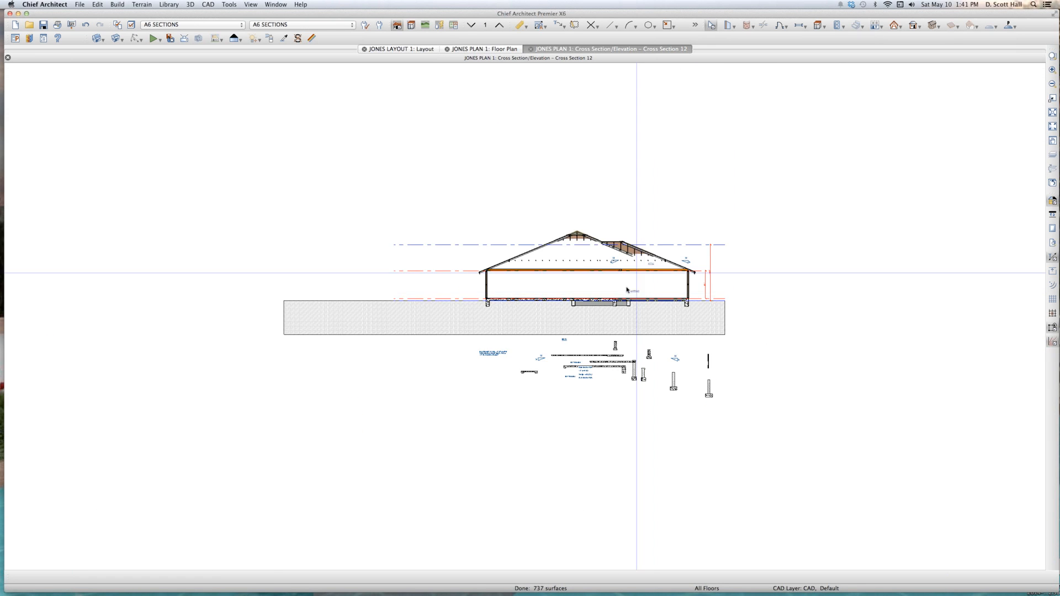
pyautogui.scroll(5, 627, 289)
pyautogui.click(655, 354)
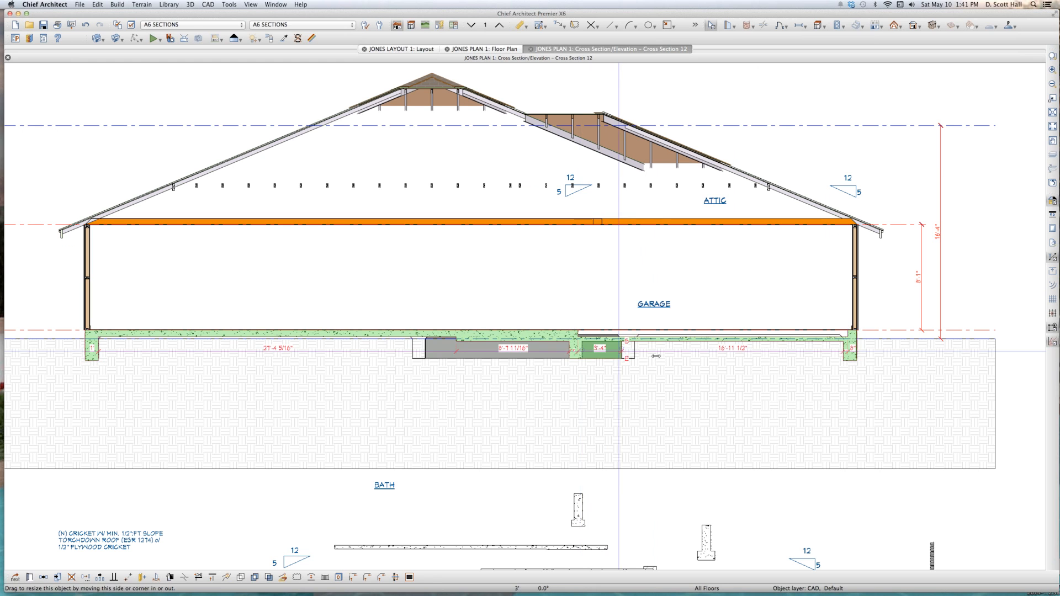
pyautogui.moveTo(656, 356); pyautogui.dragTo(617, 354)
pyautogui.click(533, 288)
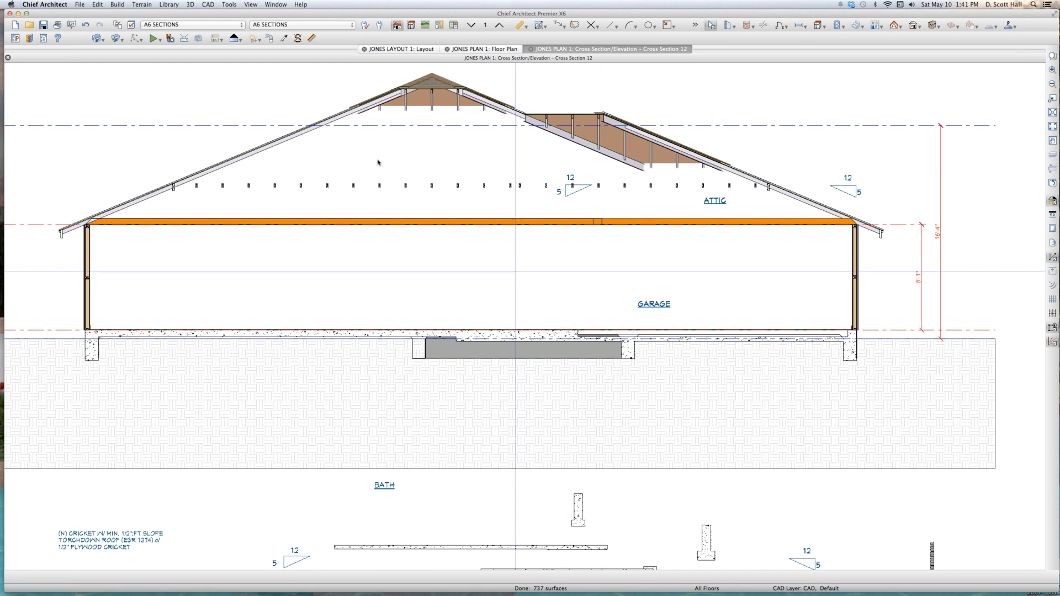
# - Close the X3 section with its layout view updated, then open the X2 section and close it without updating the layout
pyautogui.moveTo(378, 159); pyautogui.dragTo(527, 203)
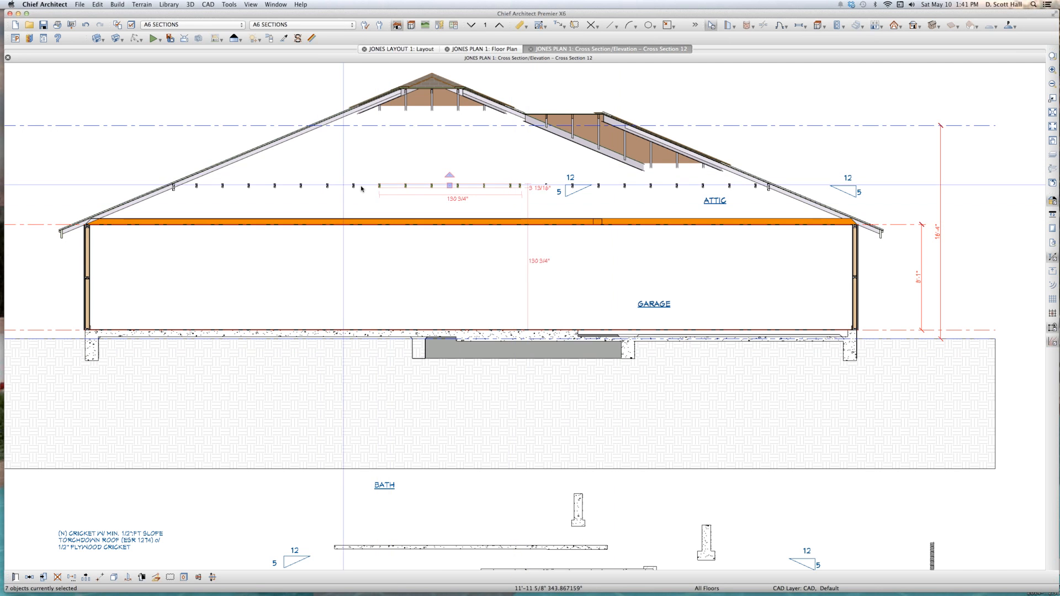
pyautogui.scroll(-1, 362, 187)
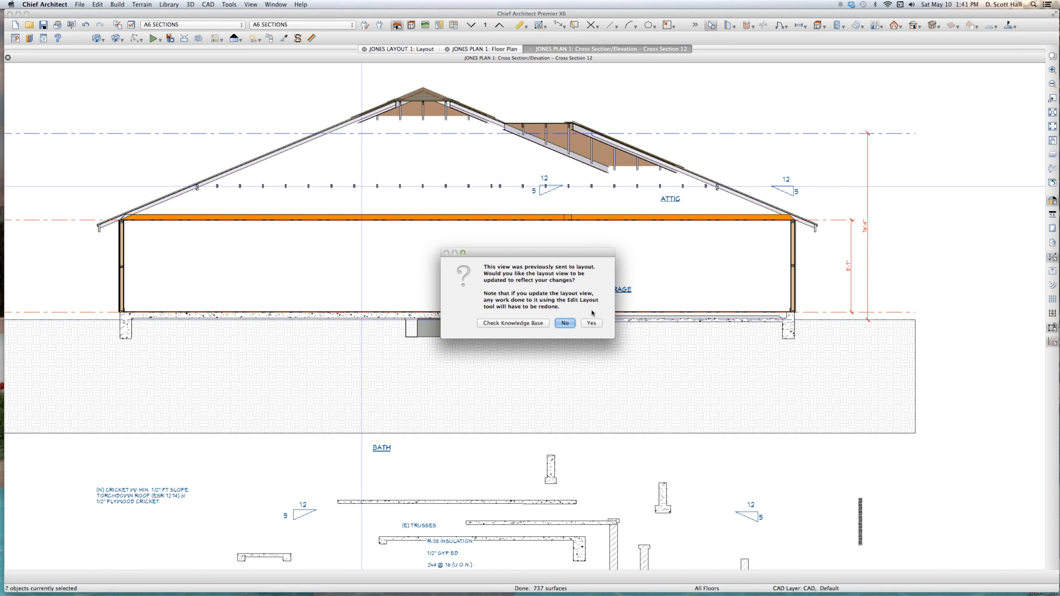
pyautogui.click(591, 323)
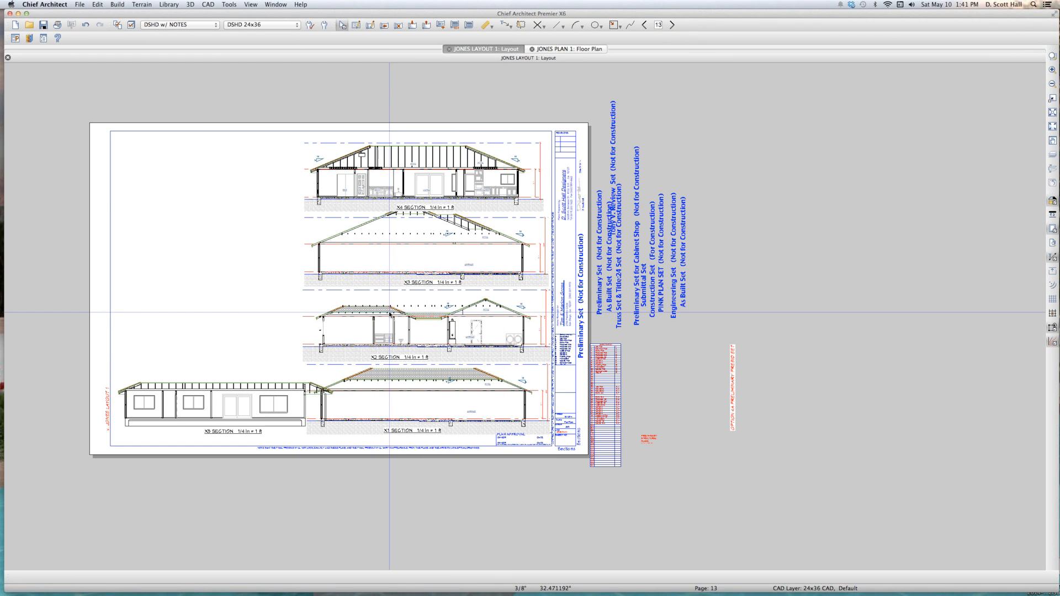
pyautogui.doubleClick(389, 314)
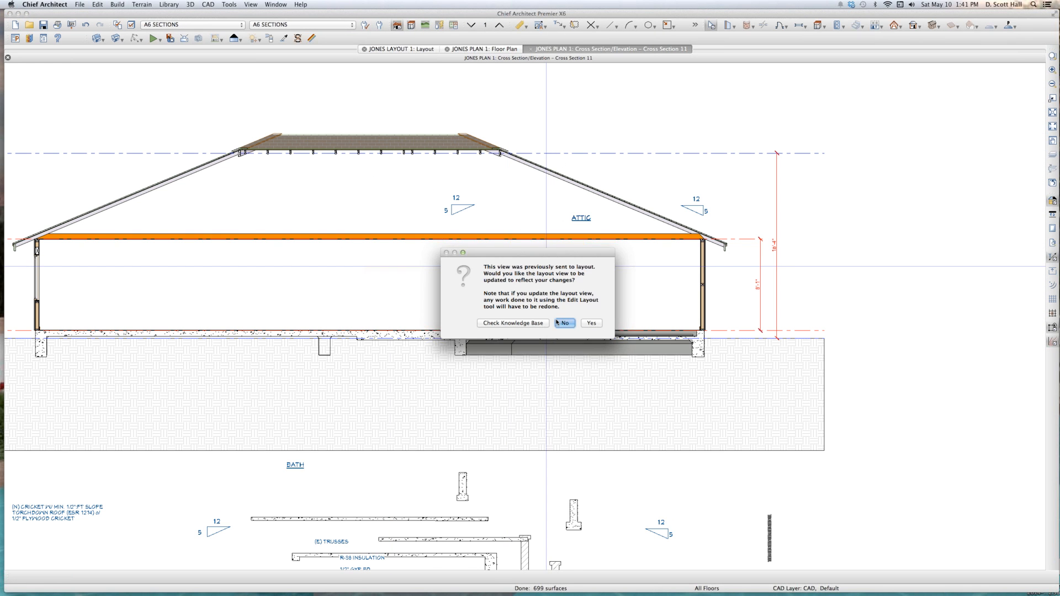
pyautogui.click(558, 322)
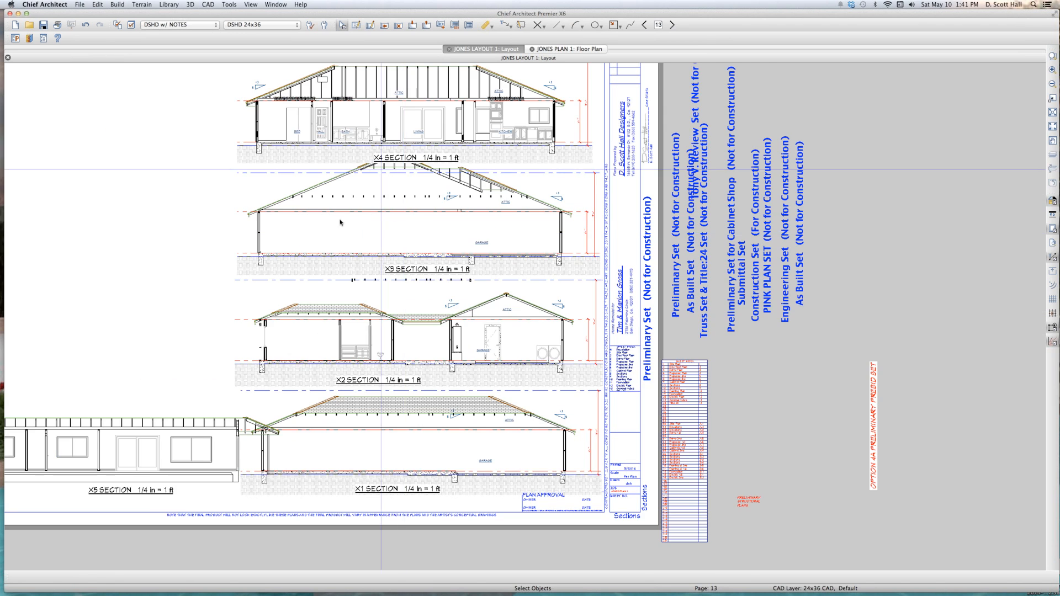
# - Reopen the X3 section, remove the row of small blocks across the attic, and close the view with the layout updated
pyautogui.scroll(3, 355, 196)
pyautogui.click(366, 224)
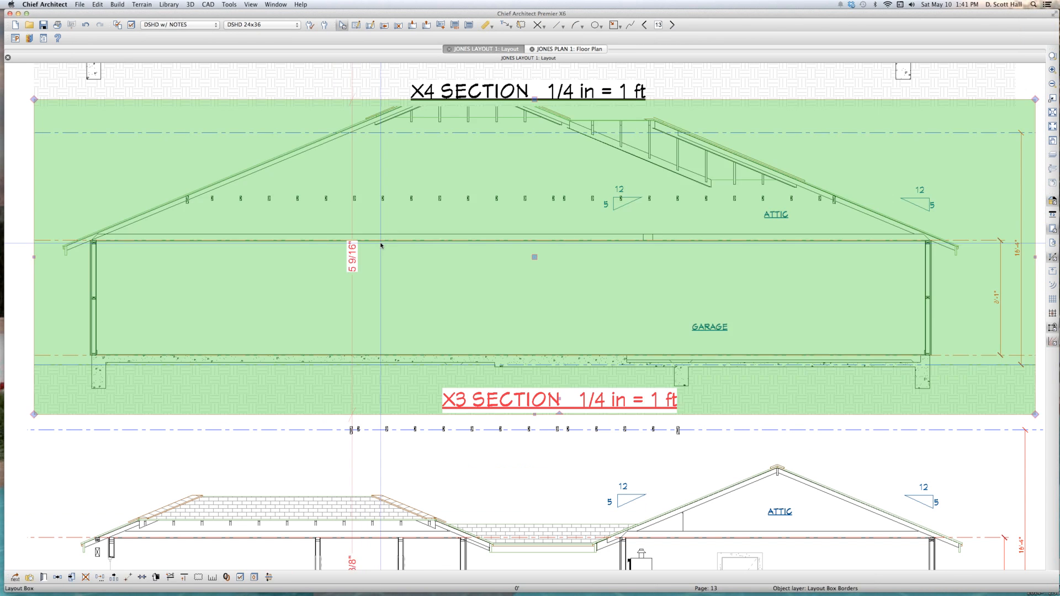
pyautogui.doubleClick(381, 243)
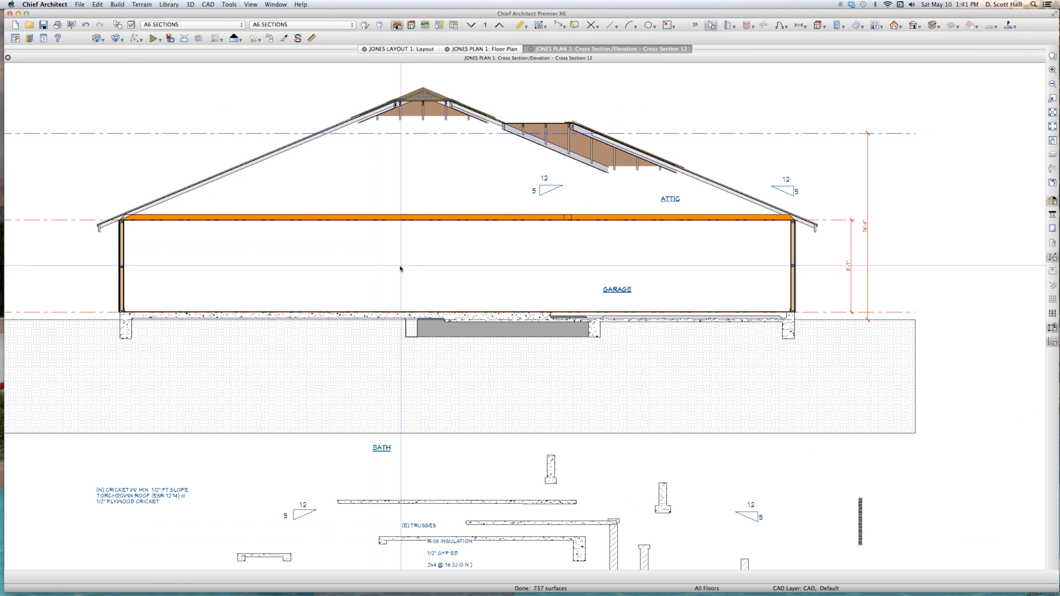
pyautogui.click(596, 322)
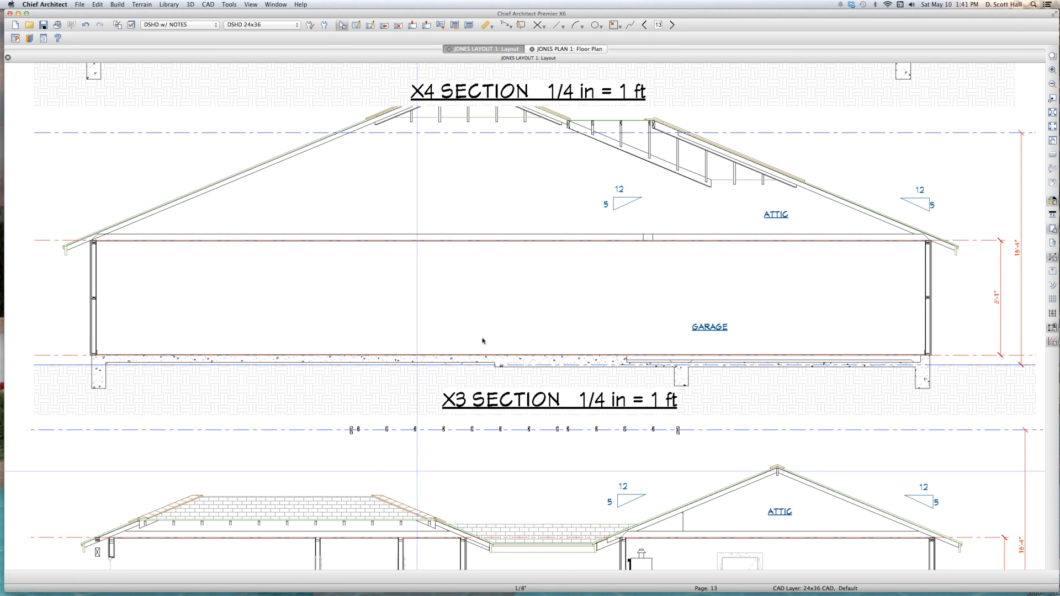
pyautogui.scroll(-2, 470, 424)
pyautogui.click(470, 424)
pyautogui.scroll(-2, 470, 424)
pyautogui.scroll(1, 472, 404)
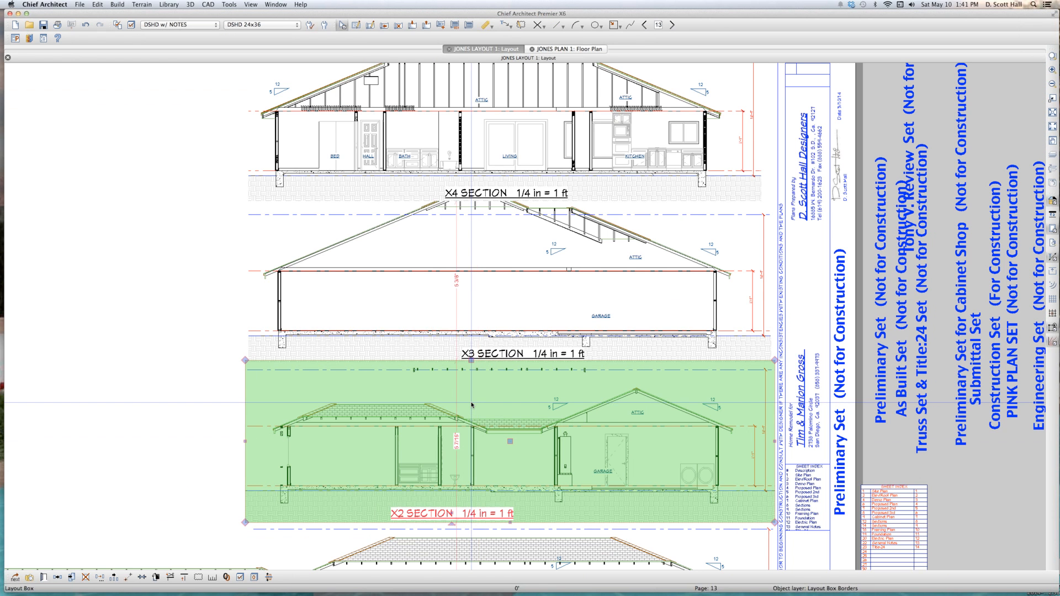
pyautogui.doubleClick(472, 405)
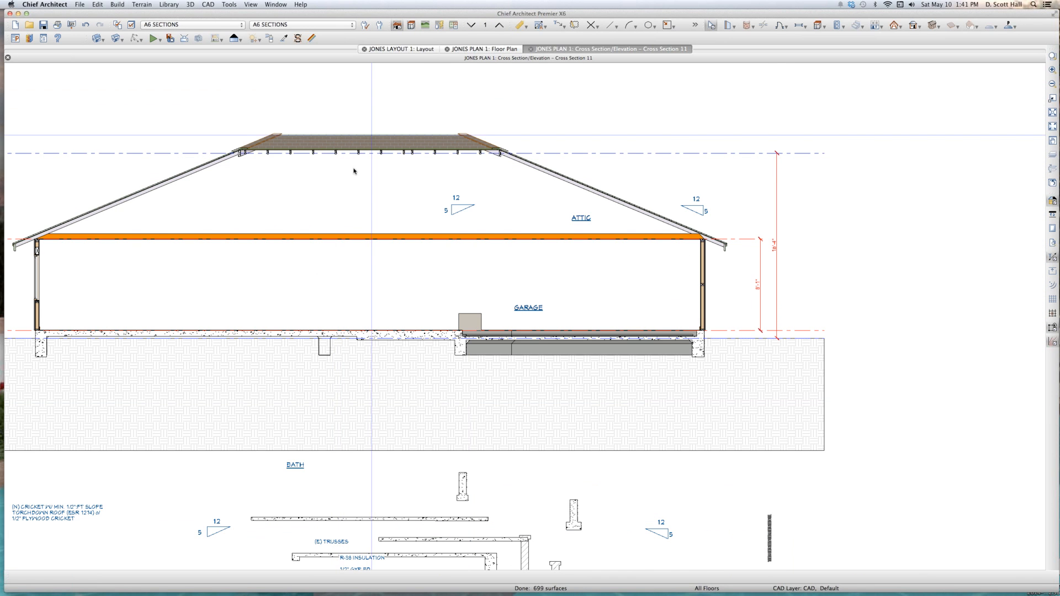
pyautogui.click(564, 323)
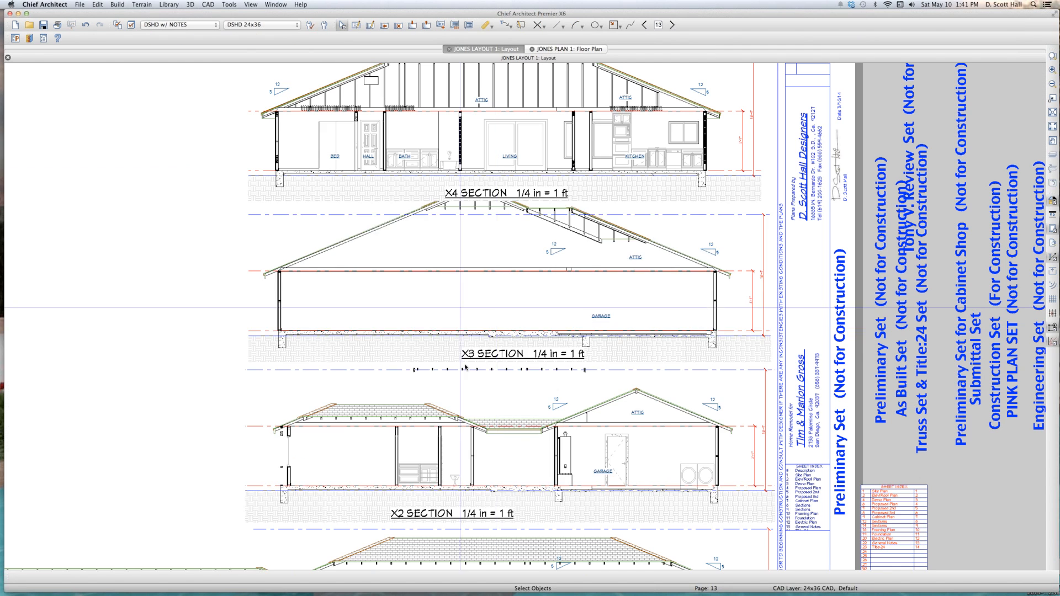
# - Open the X2 section from the layout, close it with its layout view updated, and check the refreshed X2 box
pyautogui.click(509, 362)
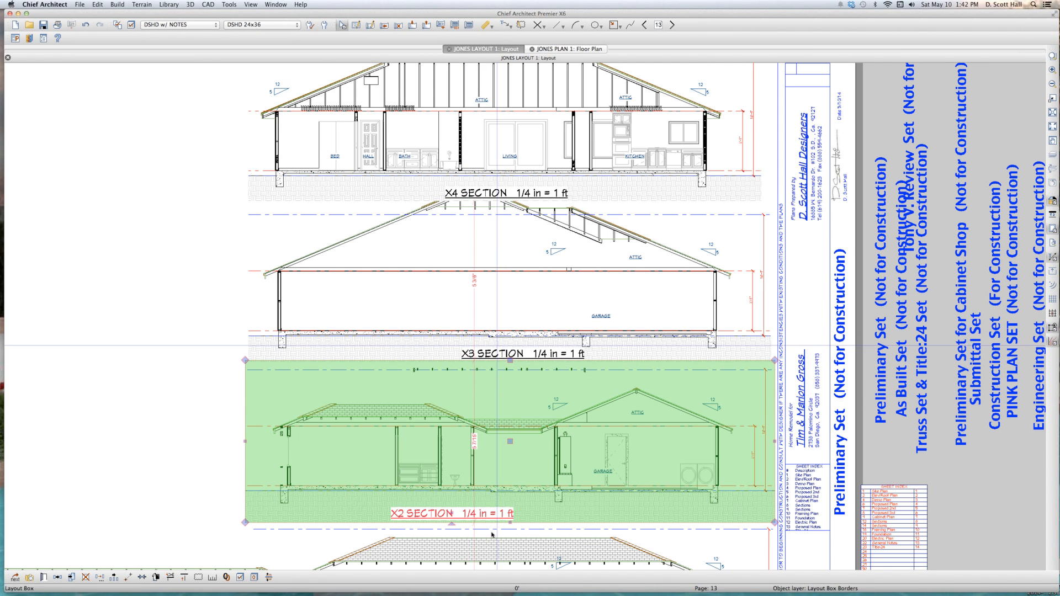
pyautogui.scroll(-7, 492, 409)
pyautogui.scroll(5, 489, 435)
pyautogui.press('Escape')
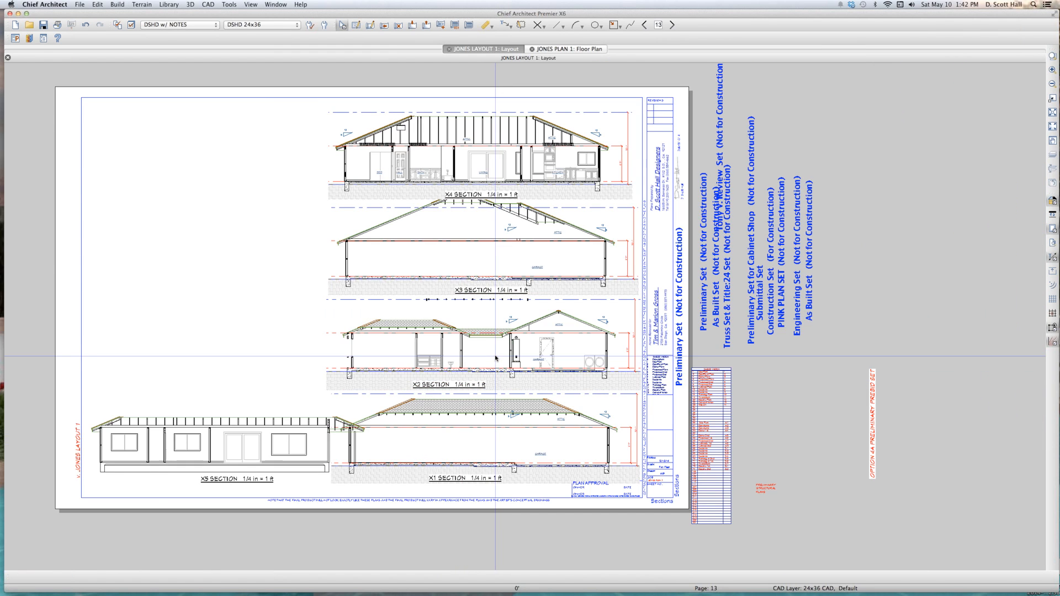
pyautogui.doubleClick(495, 357)
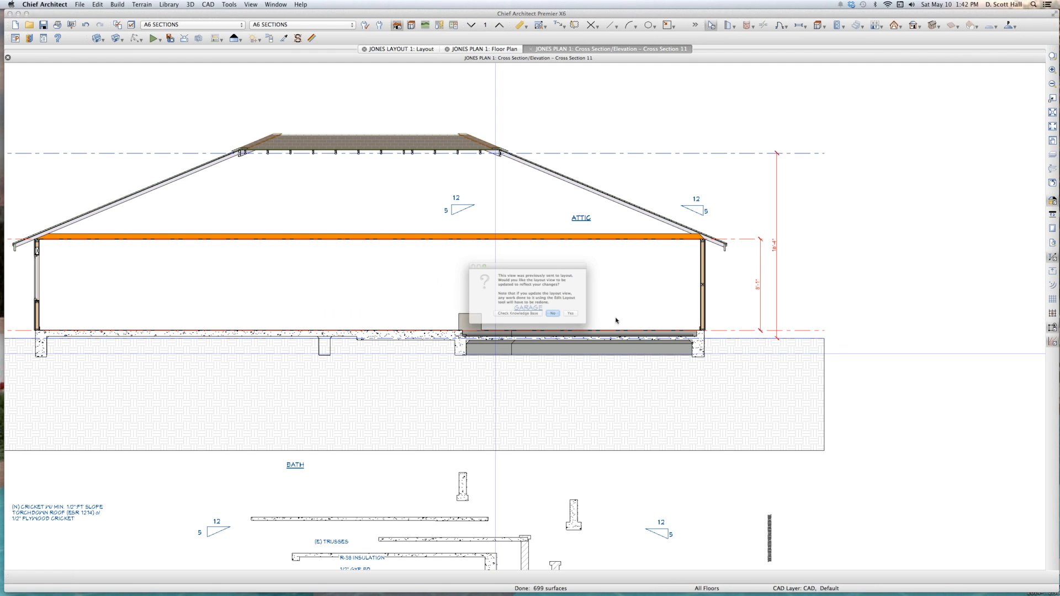
pyautogui.click(585, 327)
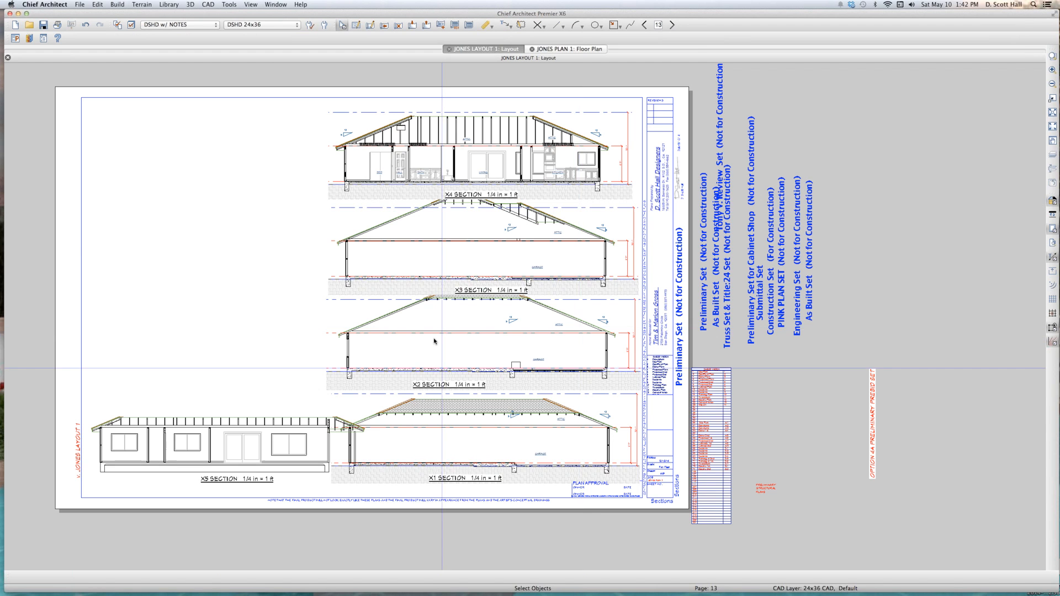
pyautogui.click(433, 339)
pyautogui.scroll(7, 455, 315)
pyautogui.scroll(-6, 463, 305)
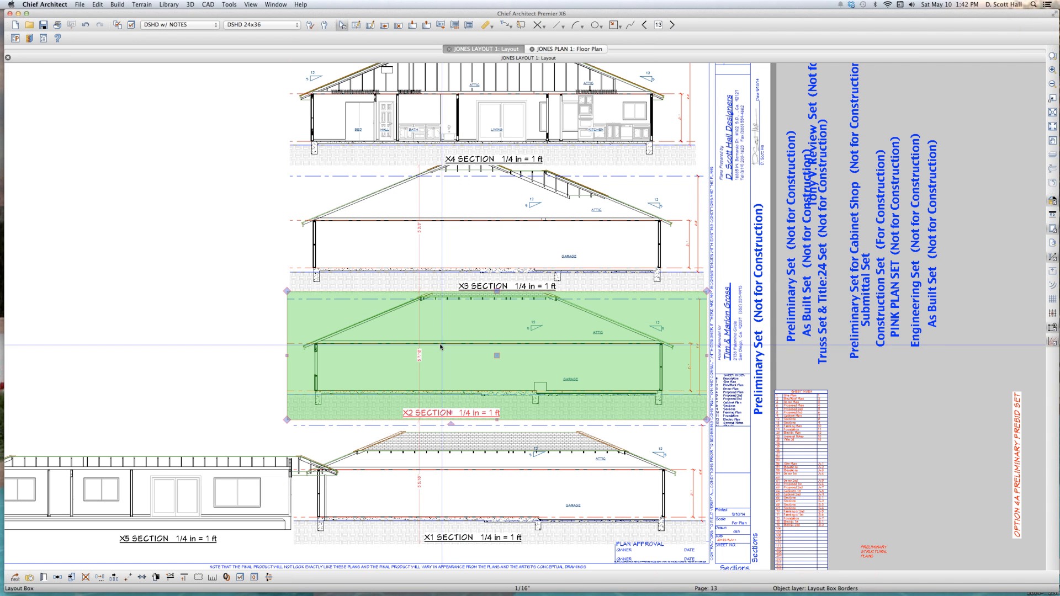
# - Replace all CAD detailing in the X4 section with the set copied from X1, and close the view with the layout updated
pyautogui.scroll(-5, 441, 345)
pyautogui.scroll(3, 409, 283)
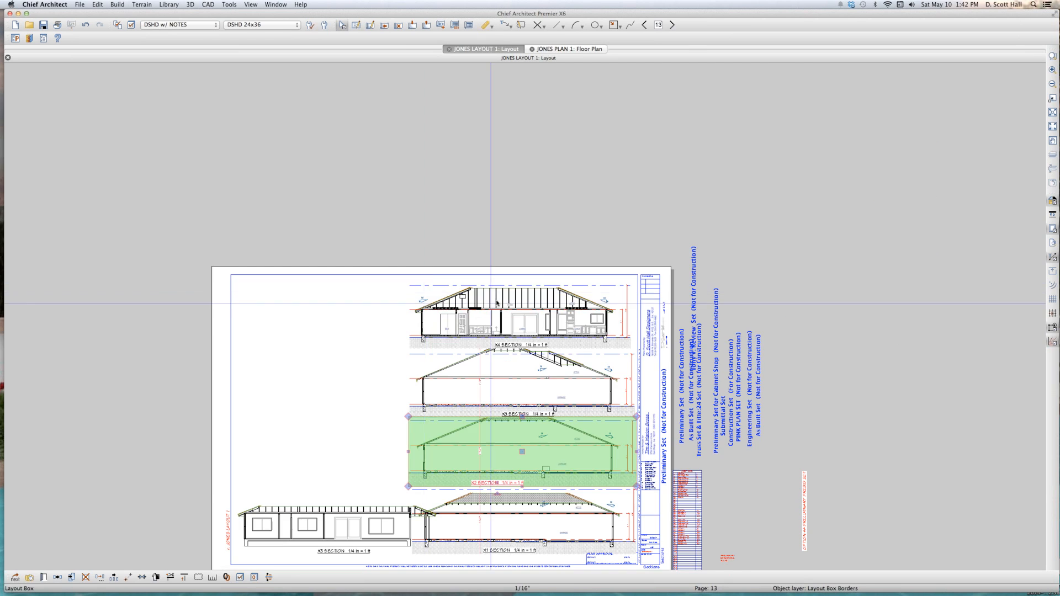
pyautogui.doubleClick(494, 302)
pyautogui.moveTo(267, 247); pyautogui.dragTo(446, 380)
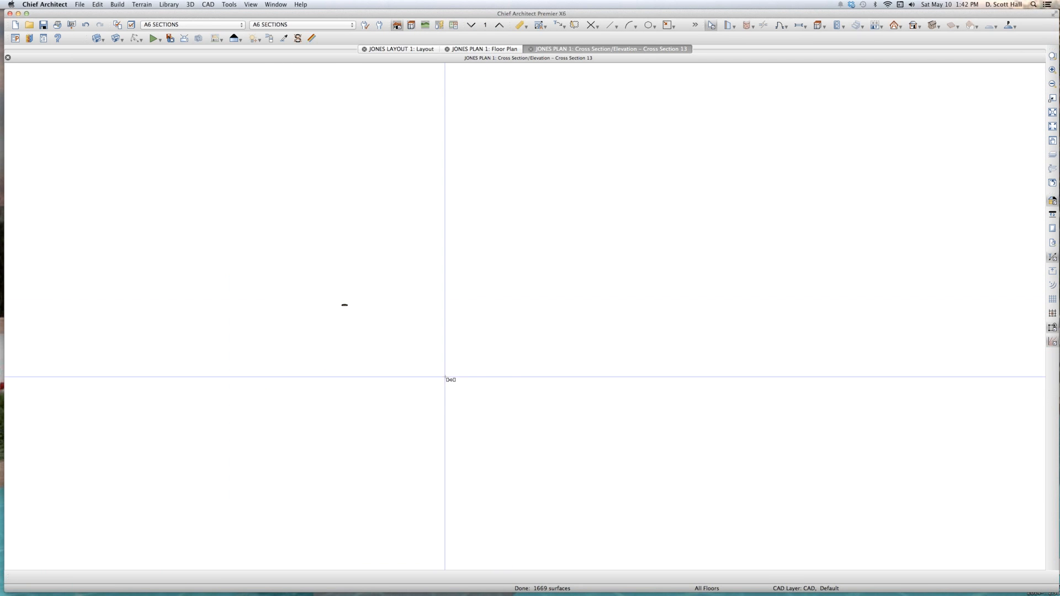
pyautogui.press('super+z')
pyautogui.click(398, 351)
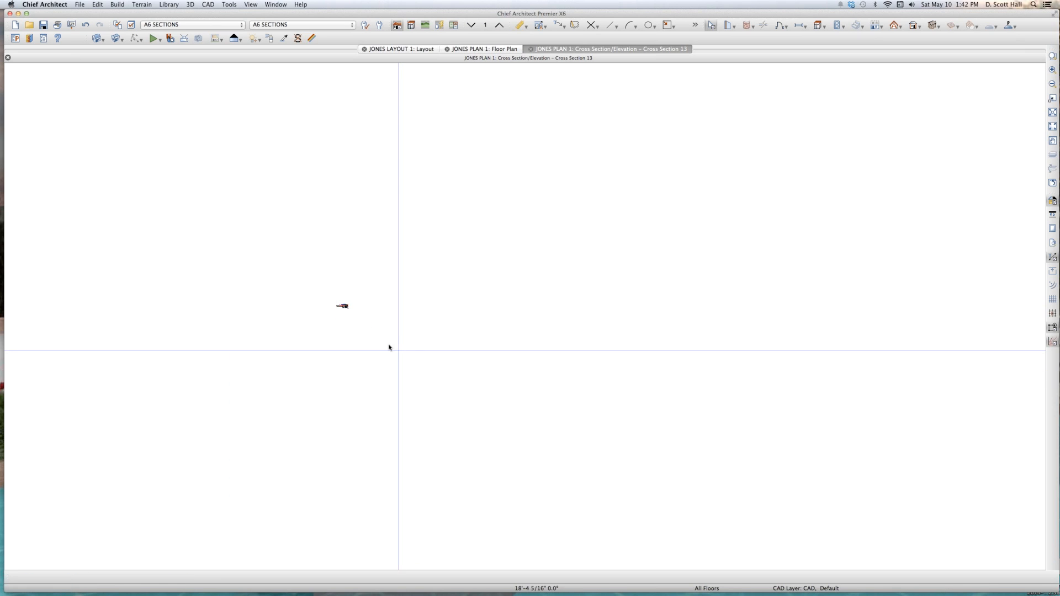
pyautogui.press('super+w')
pyautogui.press('Return')
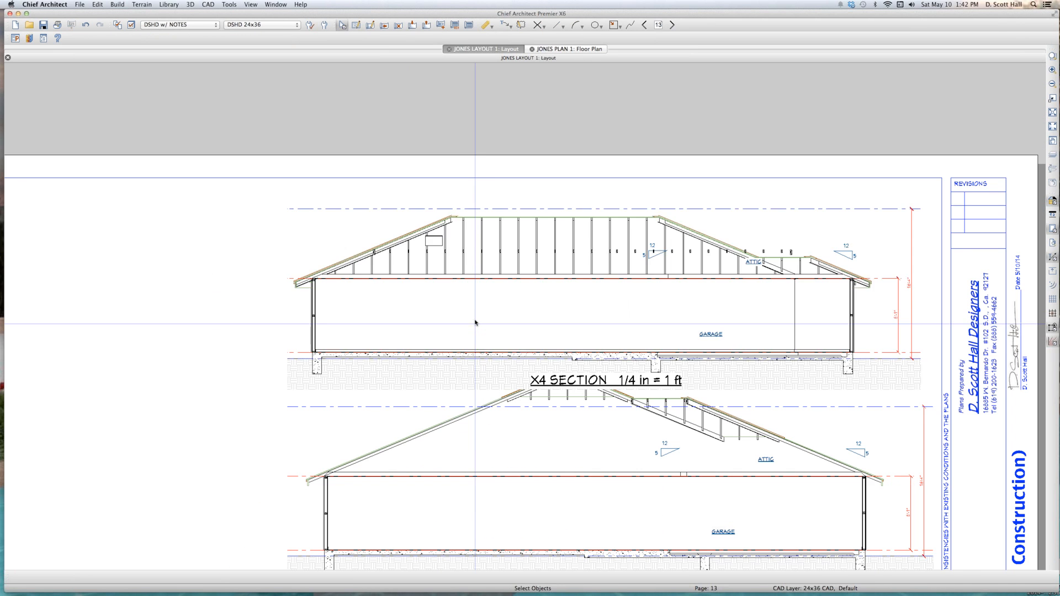
# - Reopen the X4 section to review it and close it without updating the layout
pyautogui.doubleClick(475, 323)
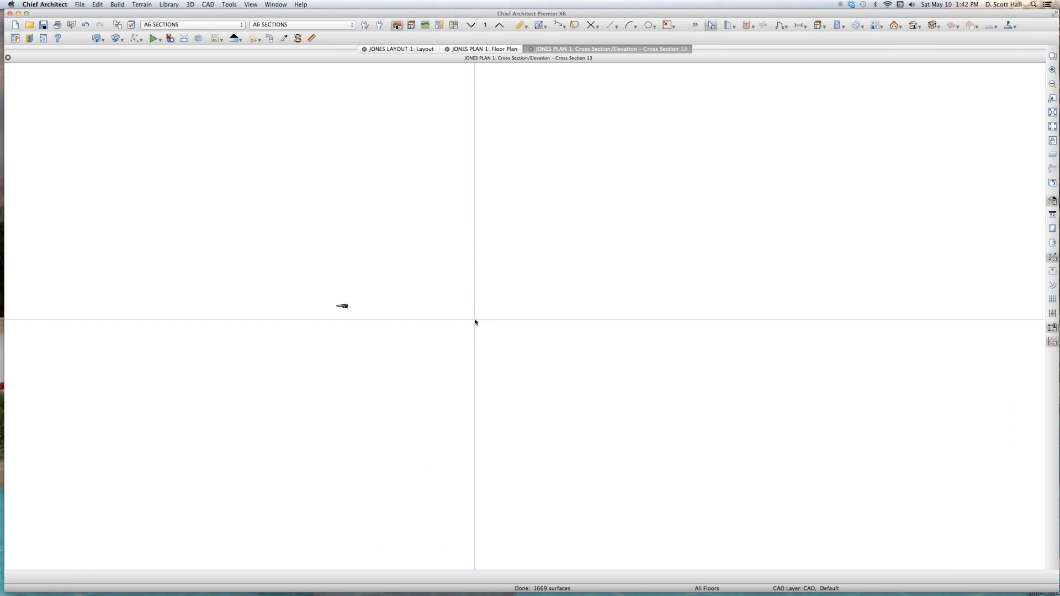
pyautogui.press('super+w')
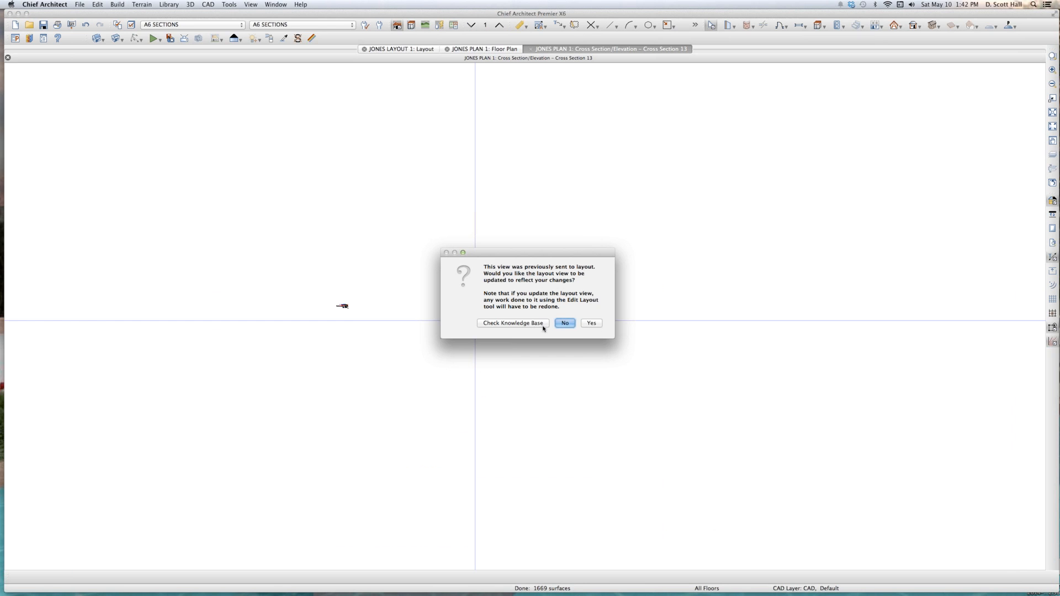
pyautogui.click(567, 324)
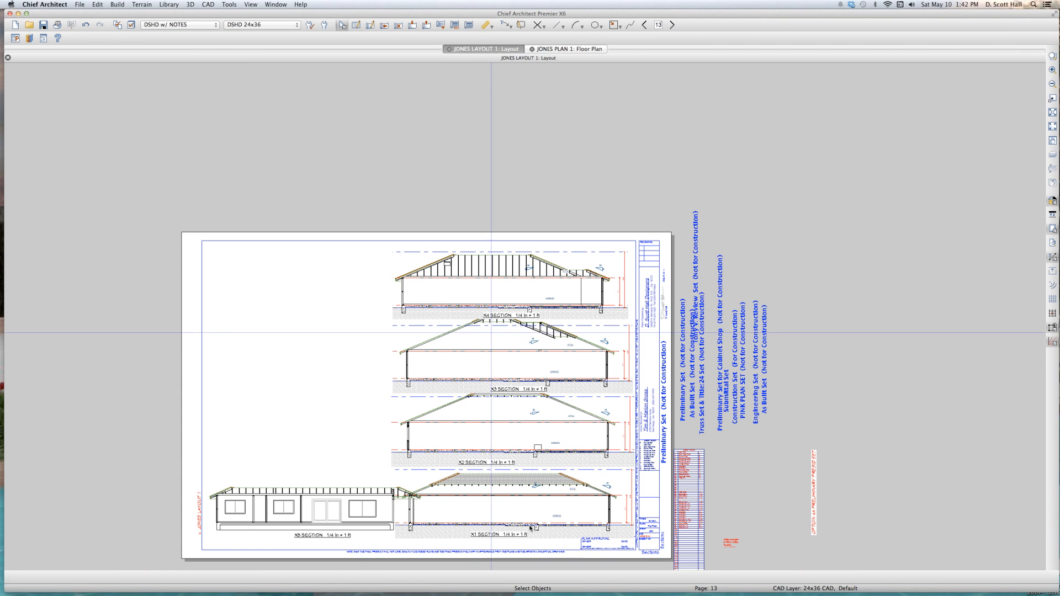
# - Review the X and Y section boxes on layout pages 13 through 15
pyautogui.click(513, 503)
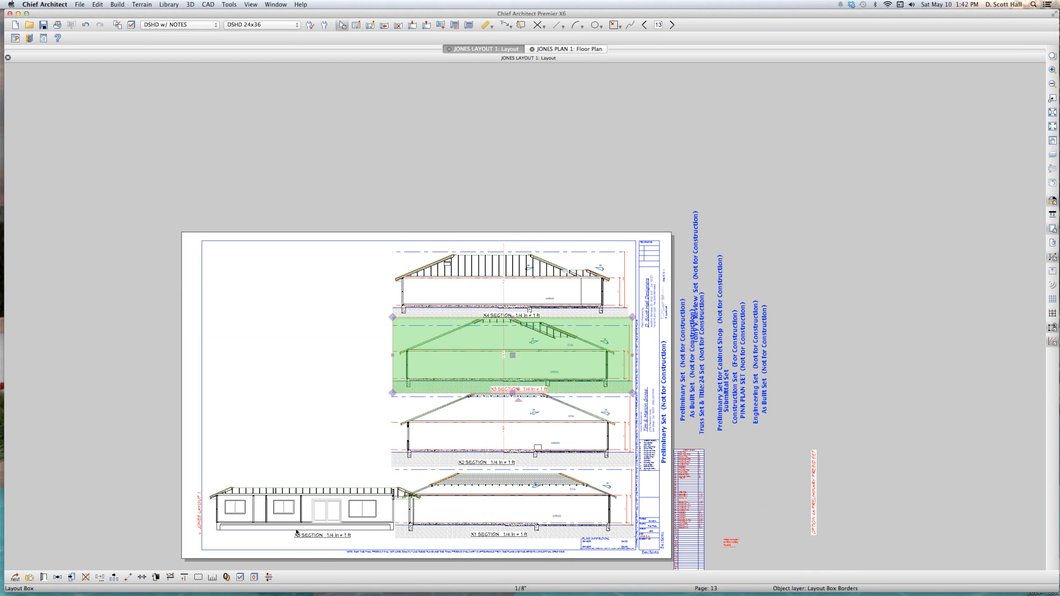
pyautogui.click(340, 496)
pyautogui.press('pagedown')
pyautogui.click(450, 479)
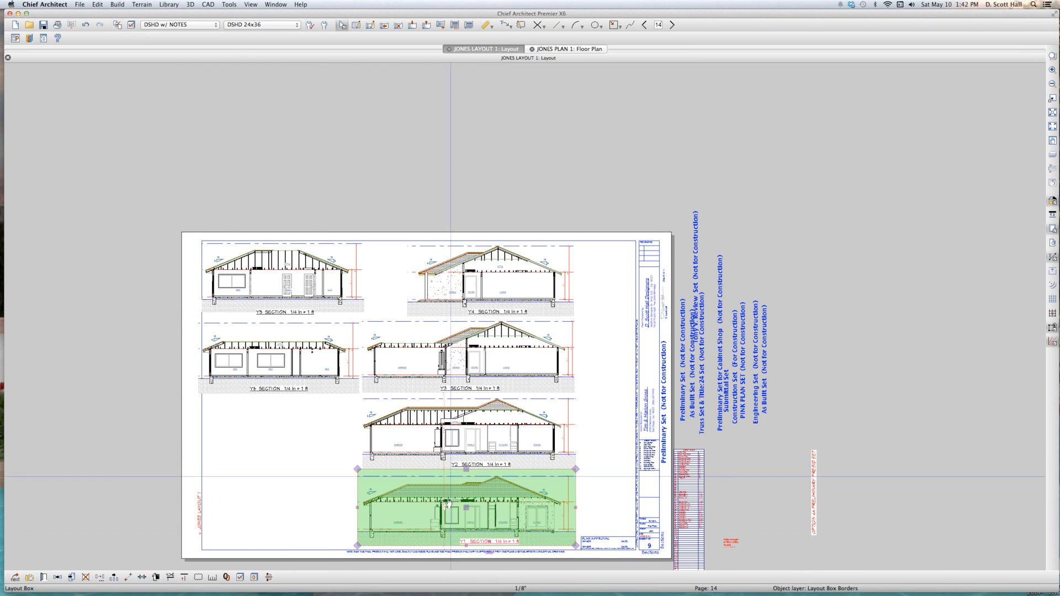
pyautogui.press('pagedown')
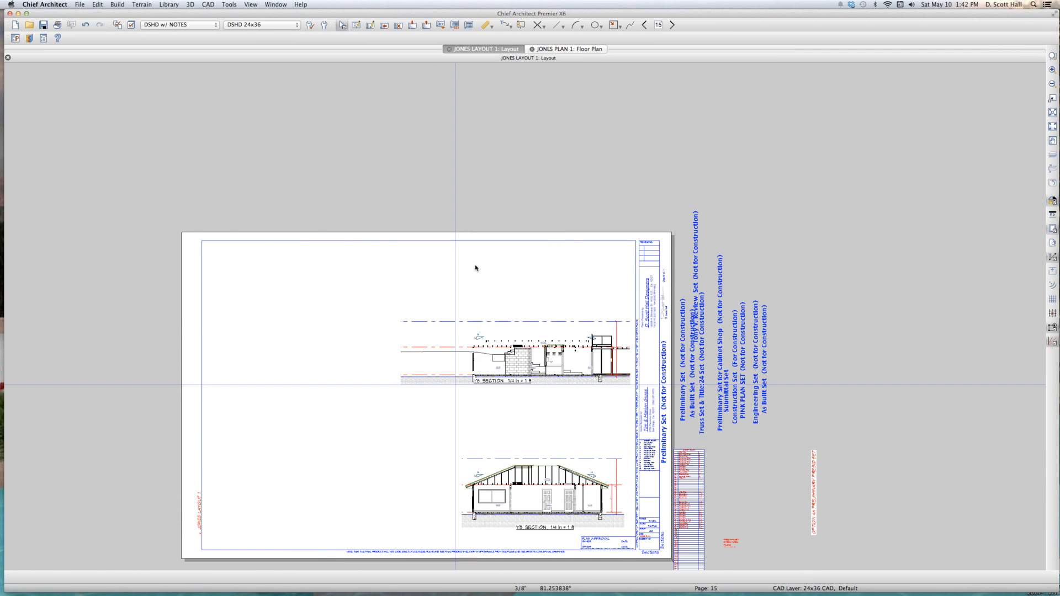
pyautogui.scroll(-2, 476, 270)
# - On layout page 16, extend the left edge of the second-floor framing layout box outward by about 3 5/16 in
pyautogui.press('pagedown')
pyautogui.scroll(2, 513, 396)
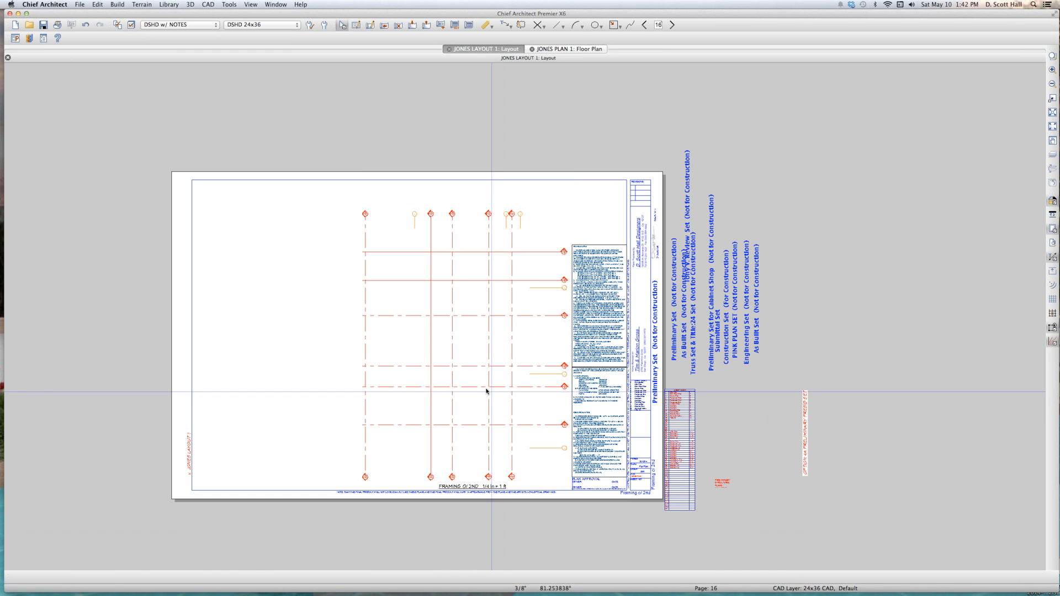
pyautogui.click(417, 350)
pyautogui.moveTo(362, 333); pyautogui.dragTo(318, 326)
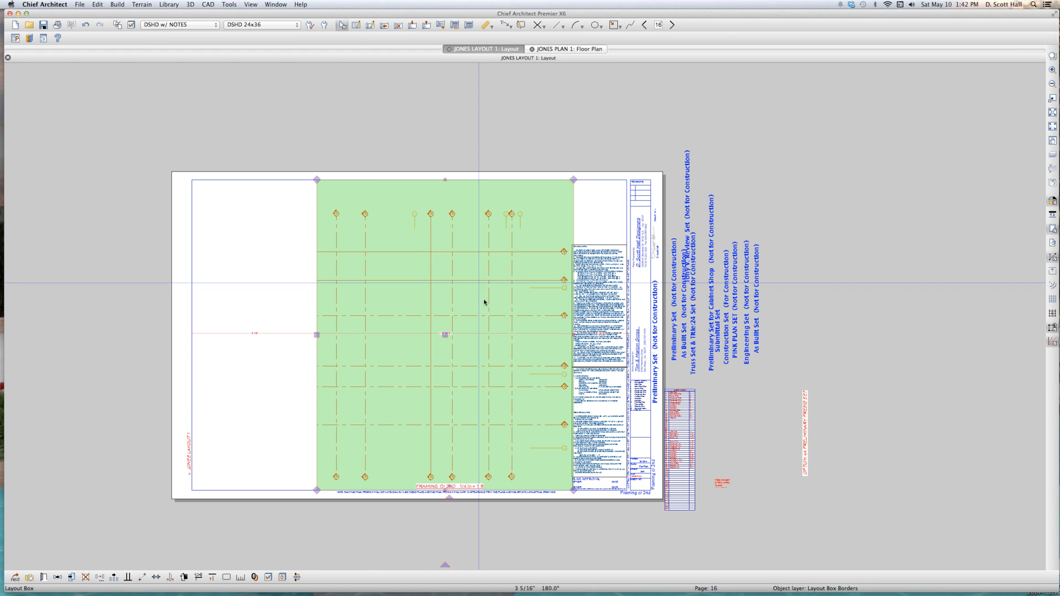
# - Go to layout page 18 and check the extents of the framing plan's layout box
pyautogui.press('pagedown')
pyautogui.press('pagedown')
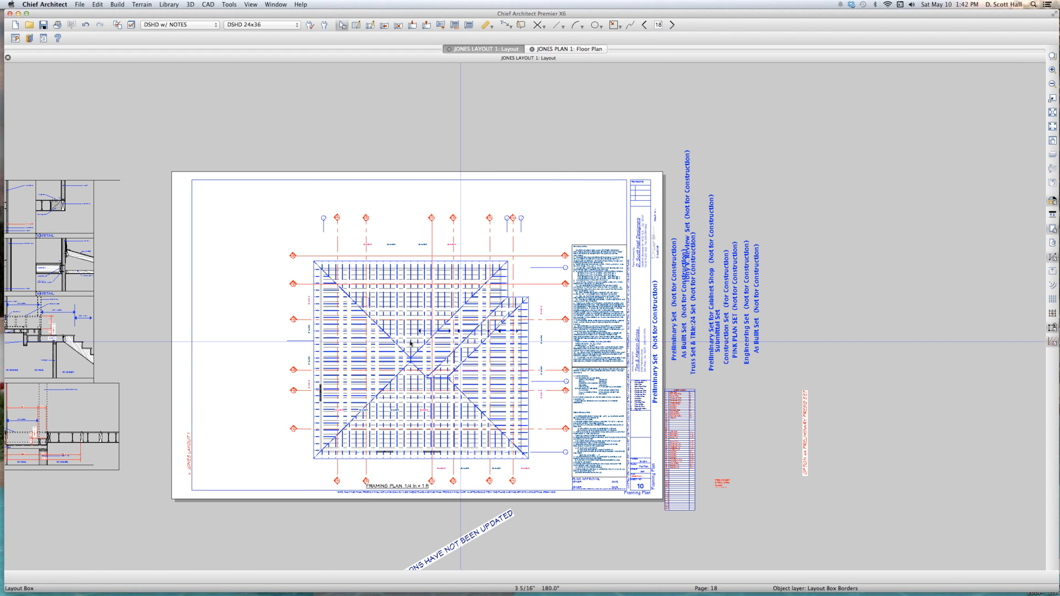
pyautogui.click(310, 346)
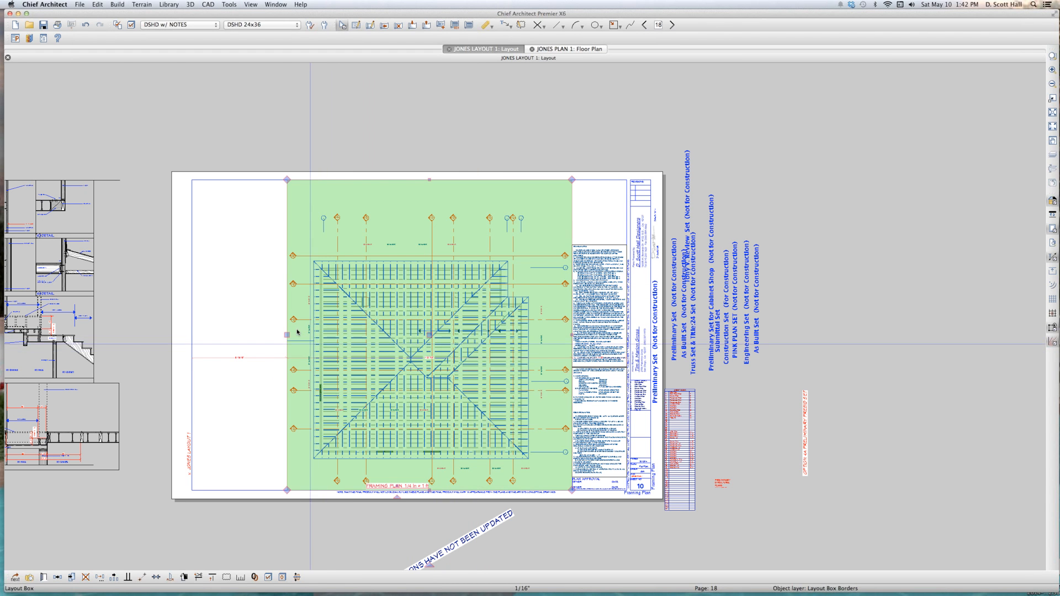
pyautogui.scroll(1, 400, 335)
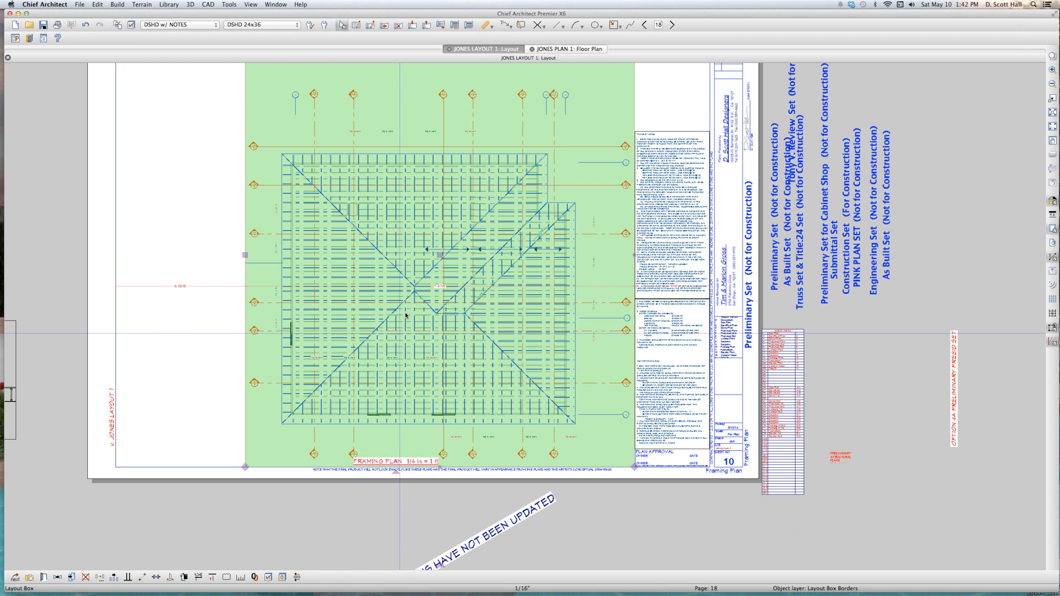
# - Go to layout page 19 and open the floor plan view behind the foundation plan's layout box
pyautogui.press('pagedown')
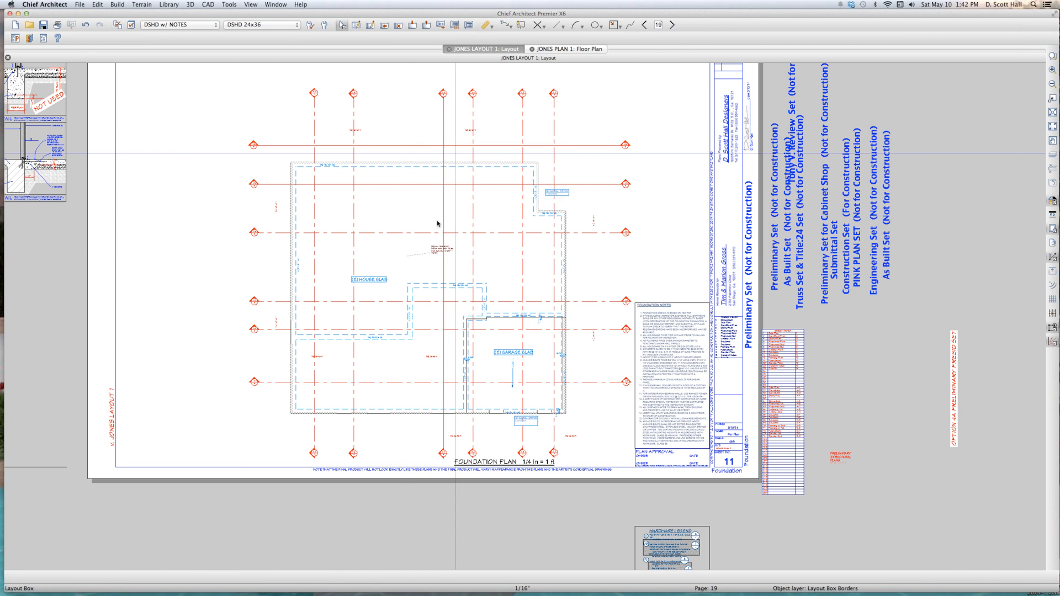
pyautogui.scroll(2, 450, 171)
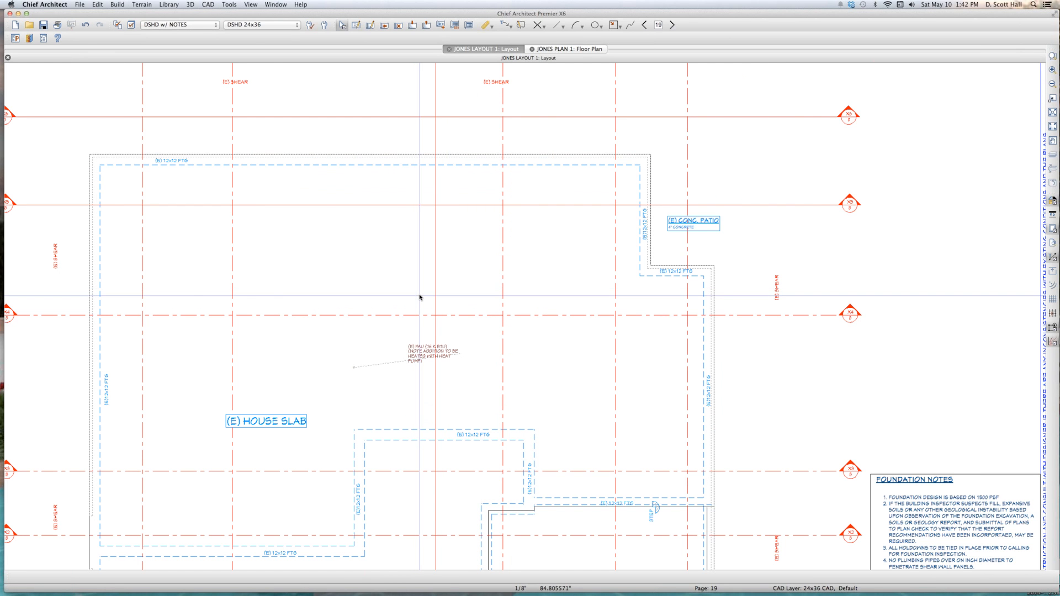
pyautogui.doubleClick(420, 296)
# - Copy the (E) 12x12 FTG label onto the lower exterior footing and two inner footings, and move the (E) HOUSE SLAB label below the inner footing
pyautogui.scroll(1, 451, 203)
pyautogui.click(483, 239)
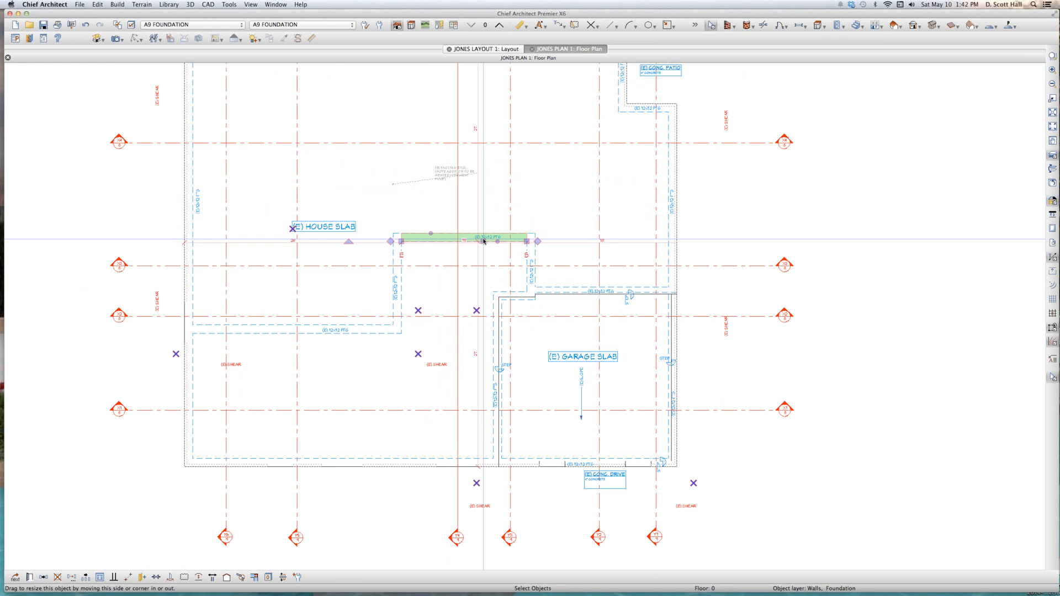
pyautogui.press('Escape')
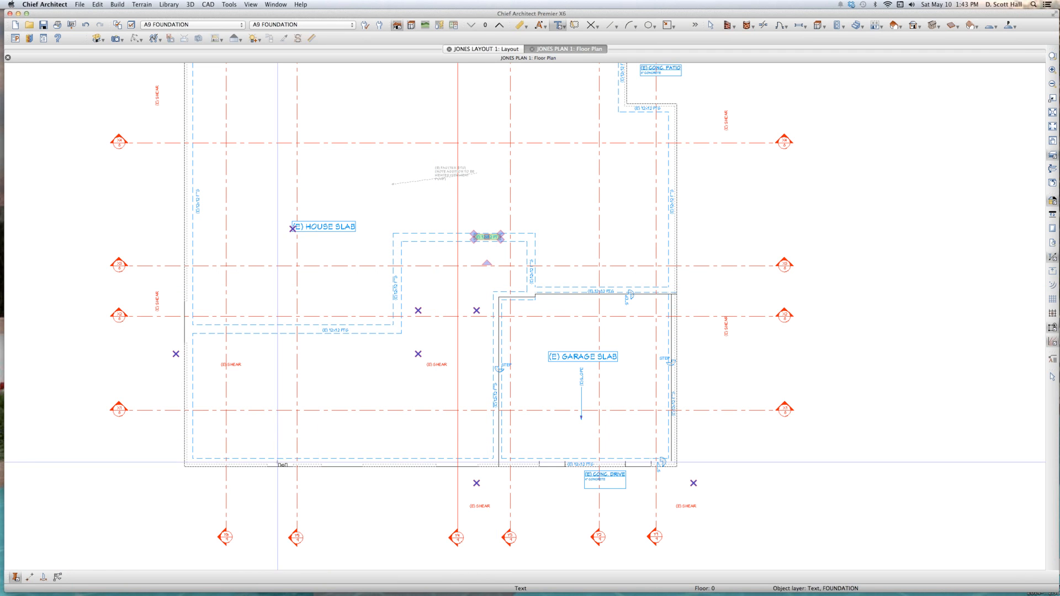
pyautogui.click(277, 462)
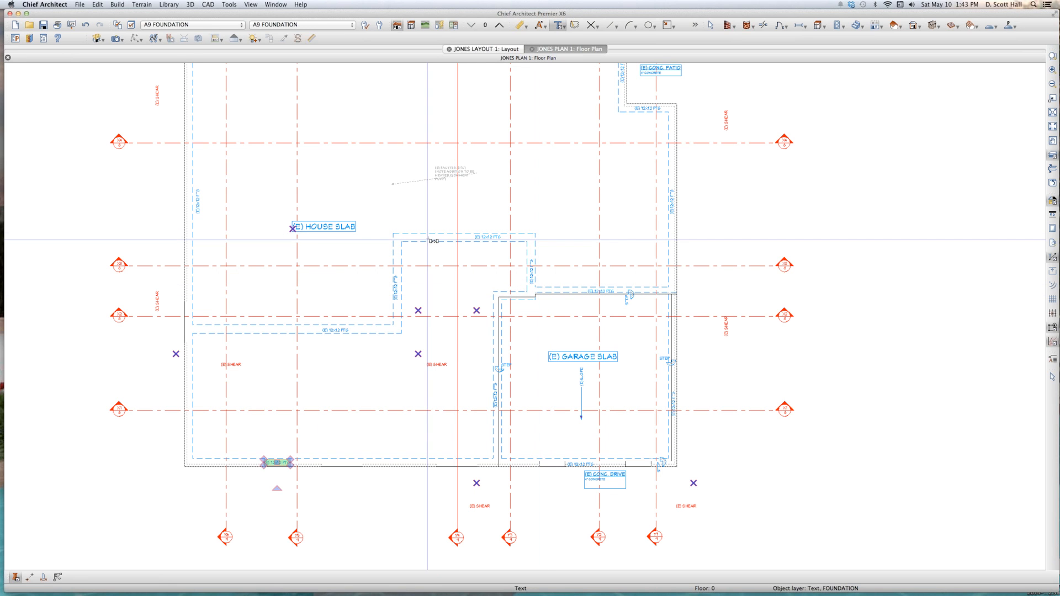
pyautogui.click(259, 330)
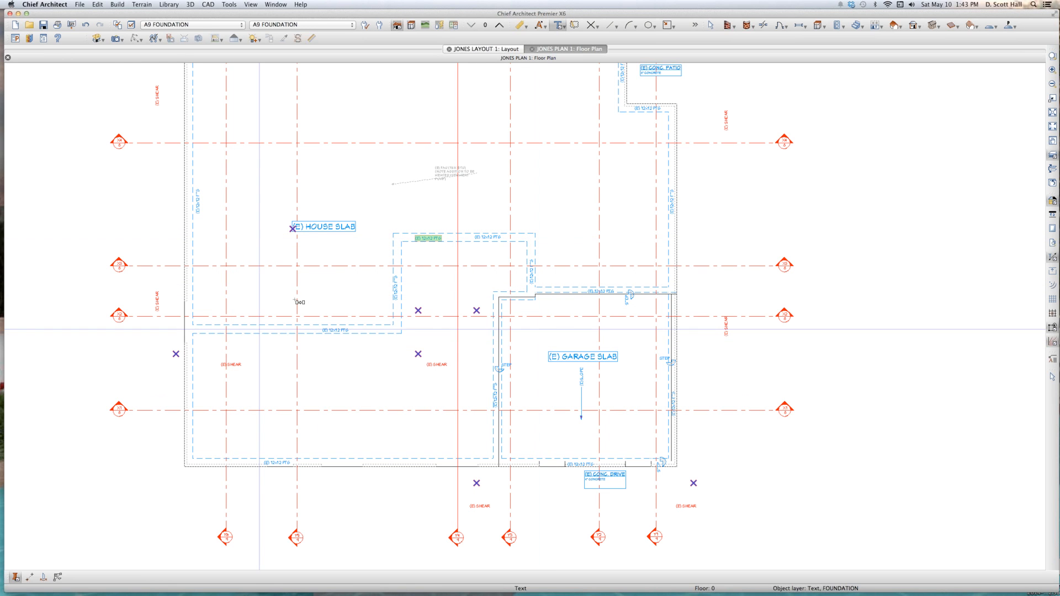
pyautogui.press('Escape')
pyautogui.click(322, 227)
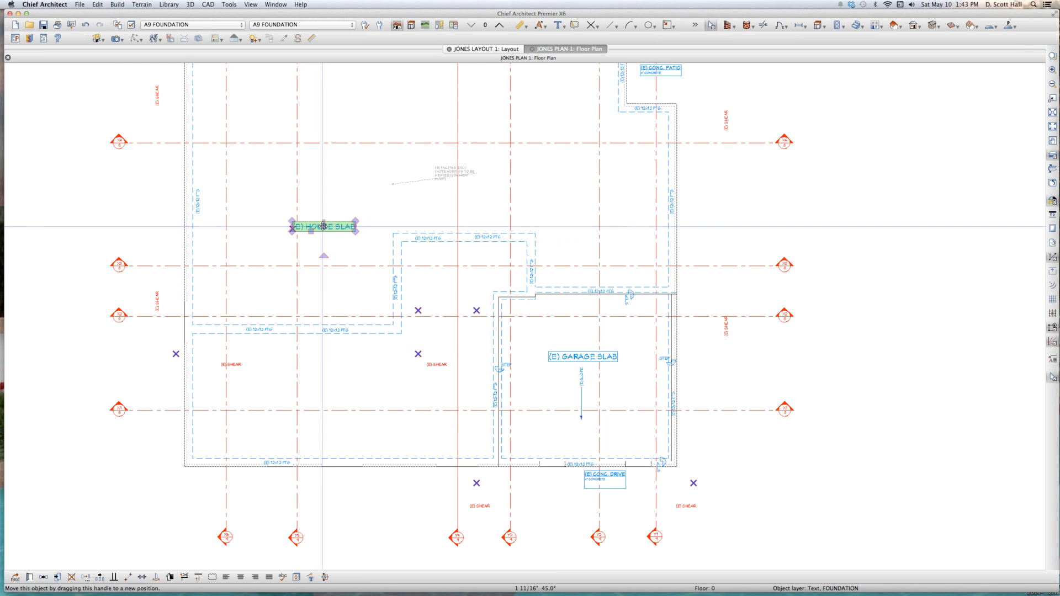
pyautogui.moveTo(390, 375); pyautogui.dragTo(396, 399)
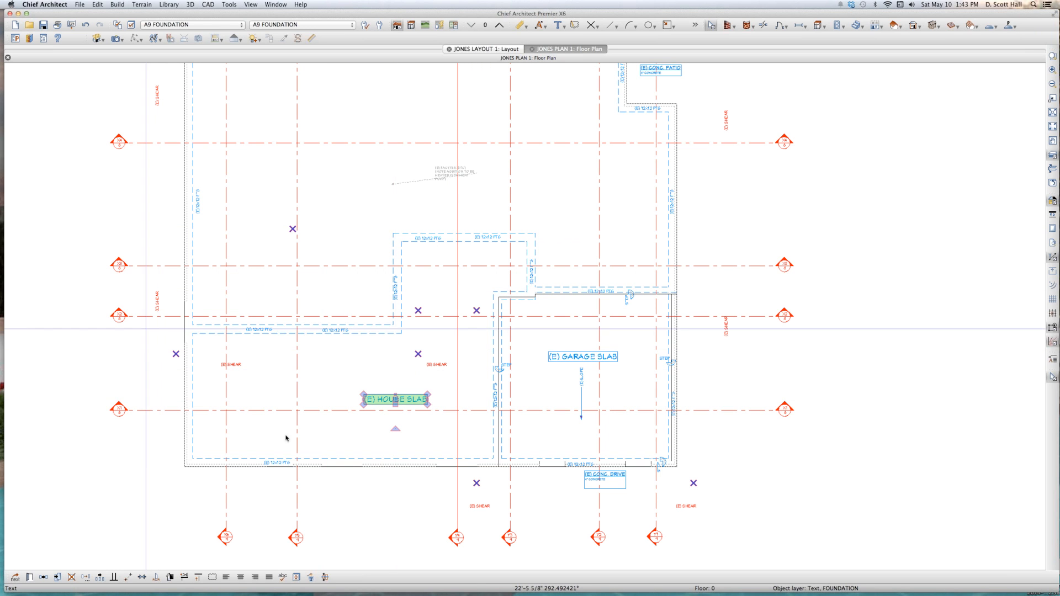
# - Move the X4 section line down to just above the X3 section line, checking it on floor 1, and close the plan view
pyautogui.scroll(-3, 426, 426)
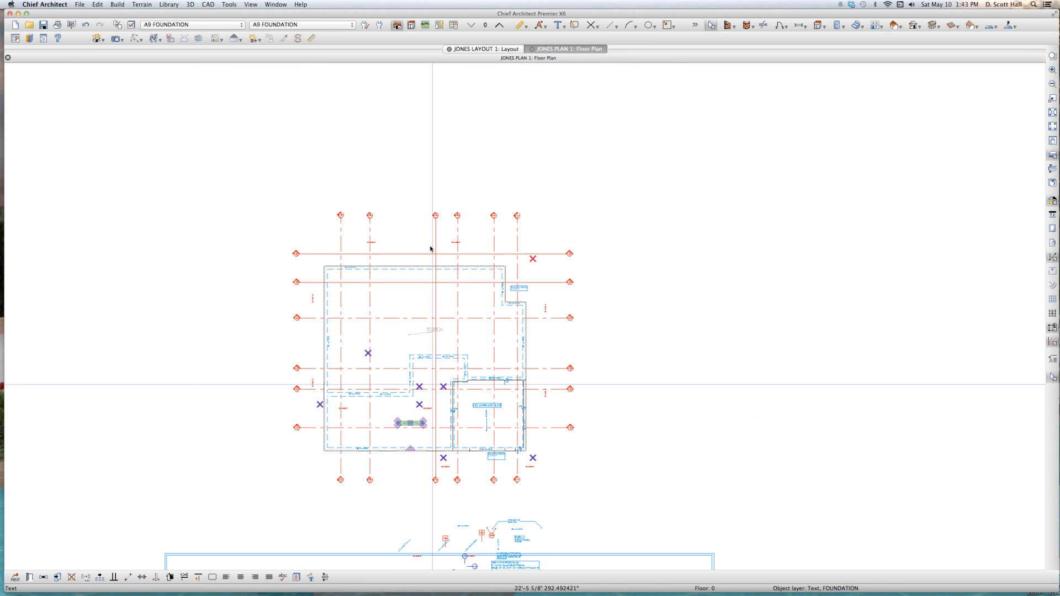
pyautogui.click(611, 295)
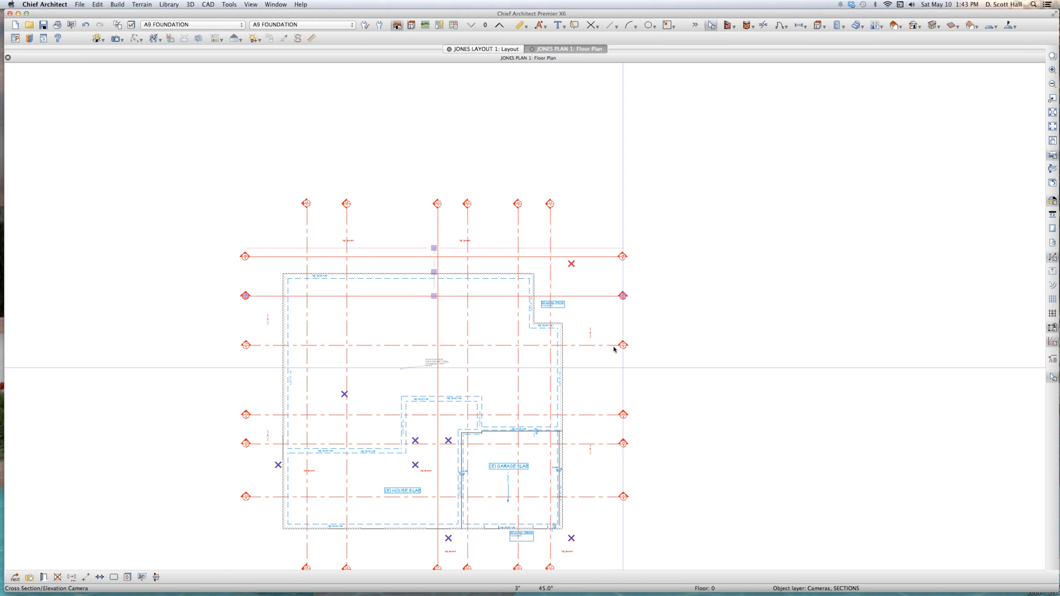
pyautogui.scroll(4, 466, 359)
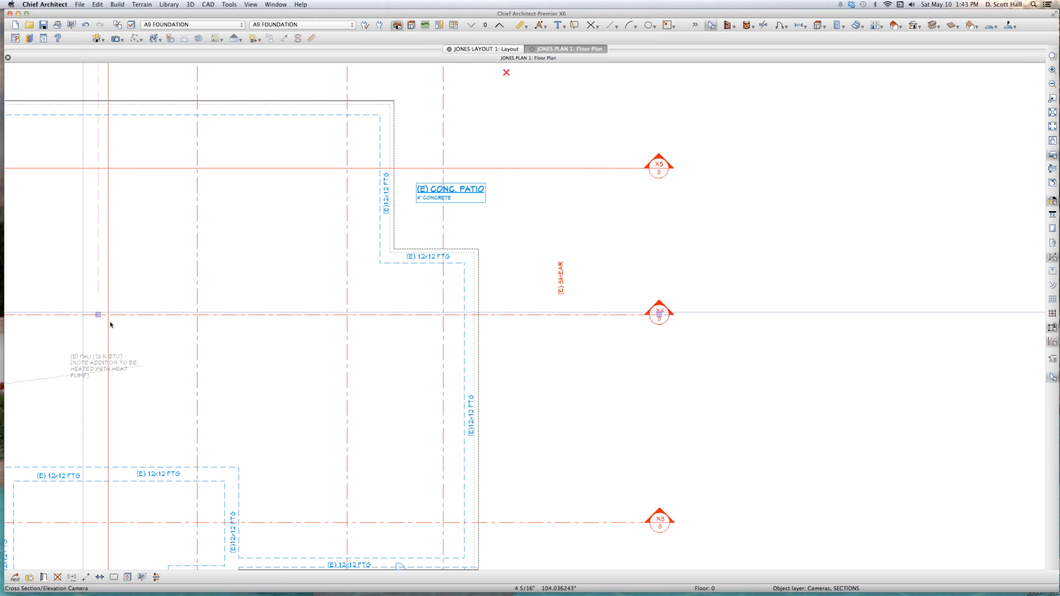
pyautogui.moveTo(98, 314)
pyautogui.mouseDown()
pyautogui.moveTo(102, 267)
pyautogui.moveTo(114, 407)
pyautogui.moveTo(109, 351)
pyautogui.moveTo(108, 362)
pyautogui.mouseUp()
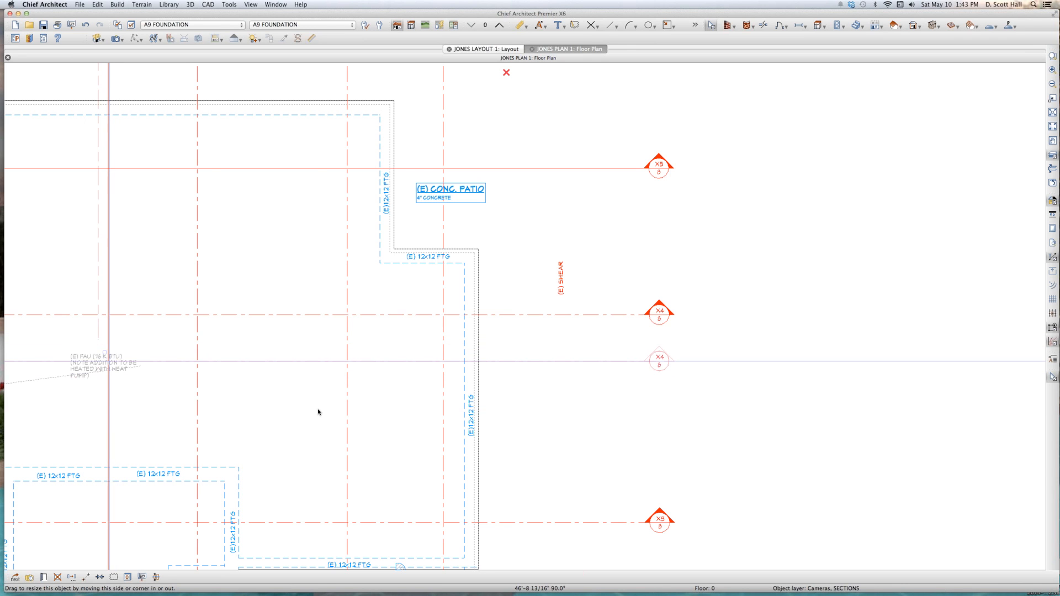
pyautogui.press('pageup')
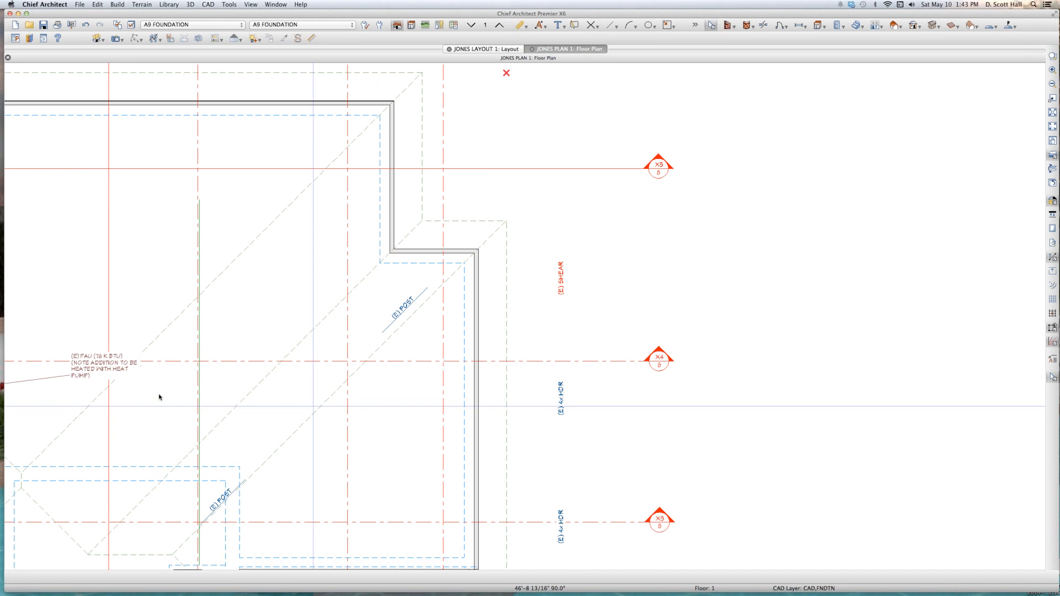
pyautogui.scroll(-3, 291, 331)
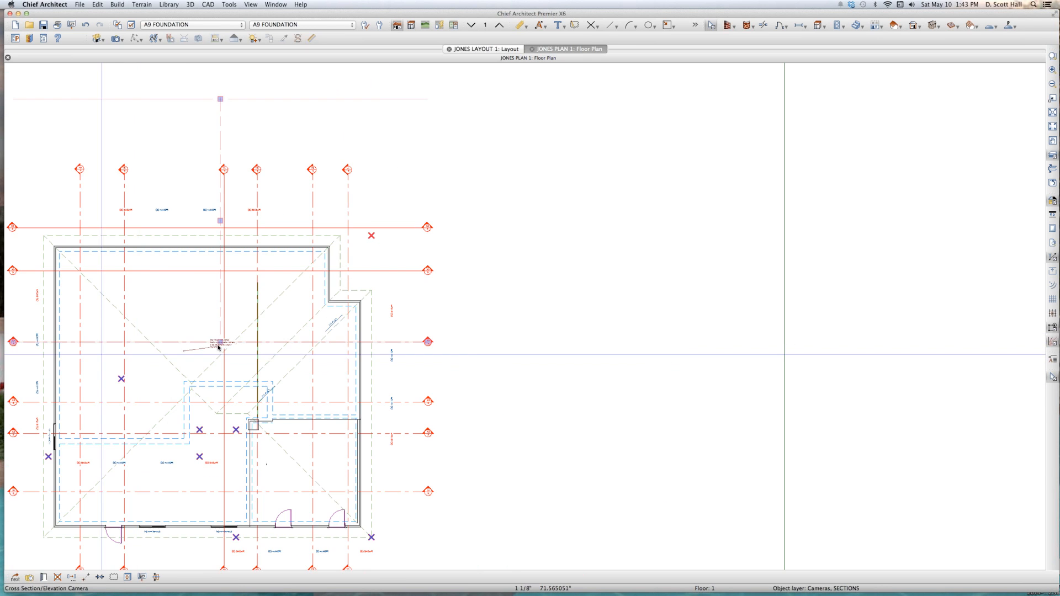
pyautogui.click(219, 343)
pyautogui.moveTo(228, 386); pyautogui.dragTo(239, 405)
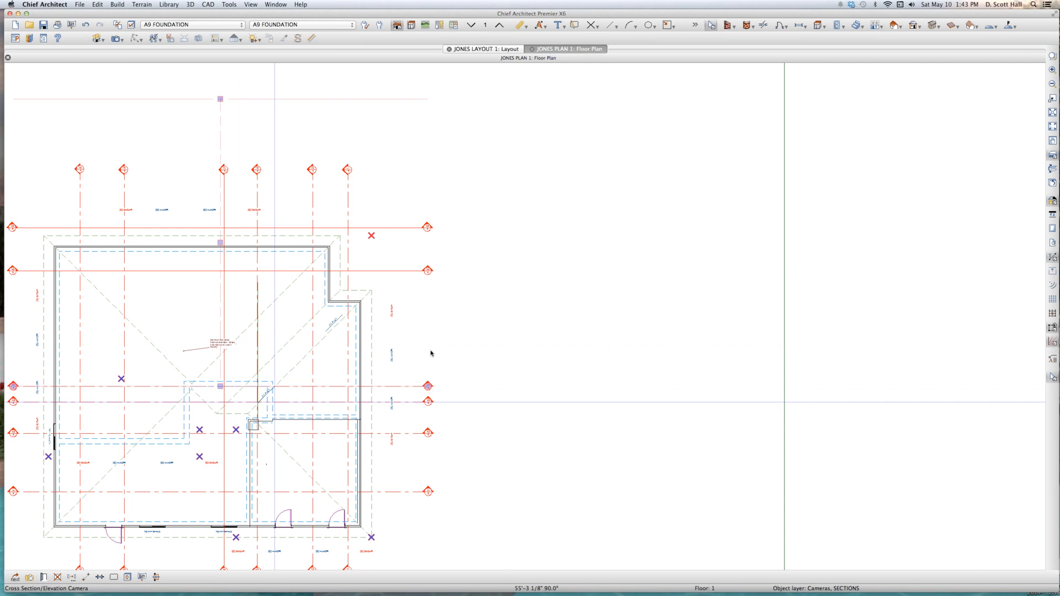
pyautogui.press('super+w')
# - Return from the foundation sheet to layout page 18 and set its page title to Framing O/ First
pyautogui.scroll(-5, 390, 307)
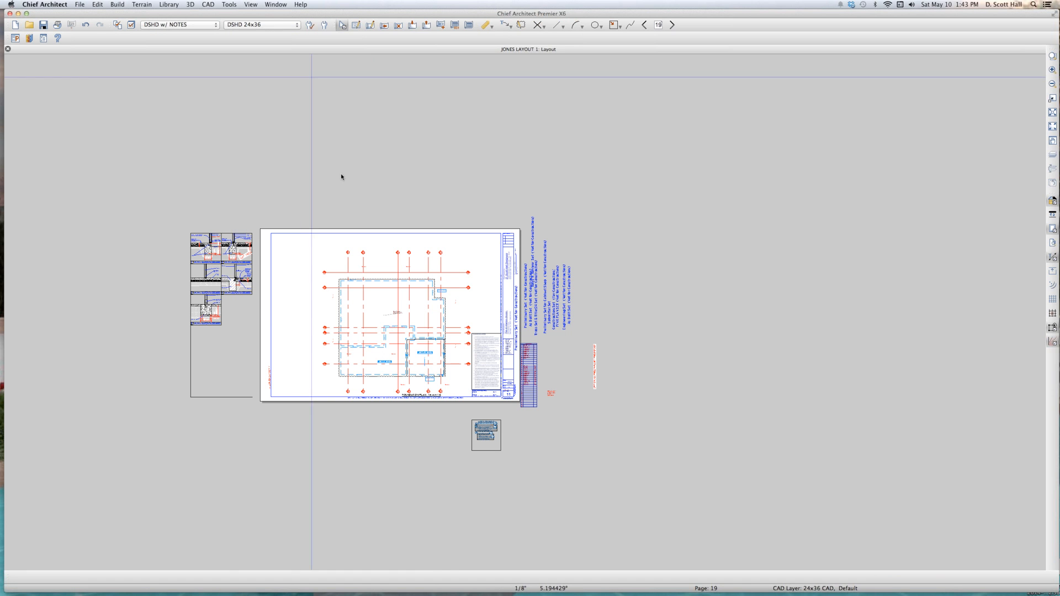
pyautogui.scroll(2, 476, 396)
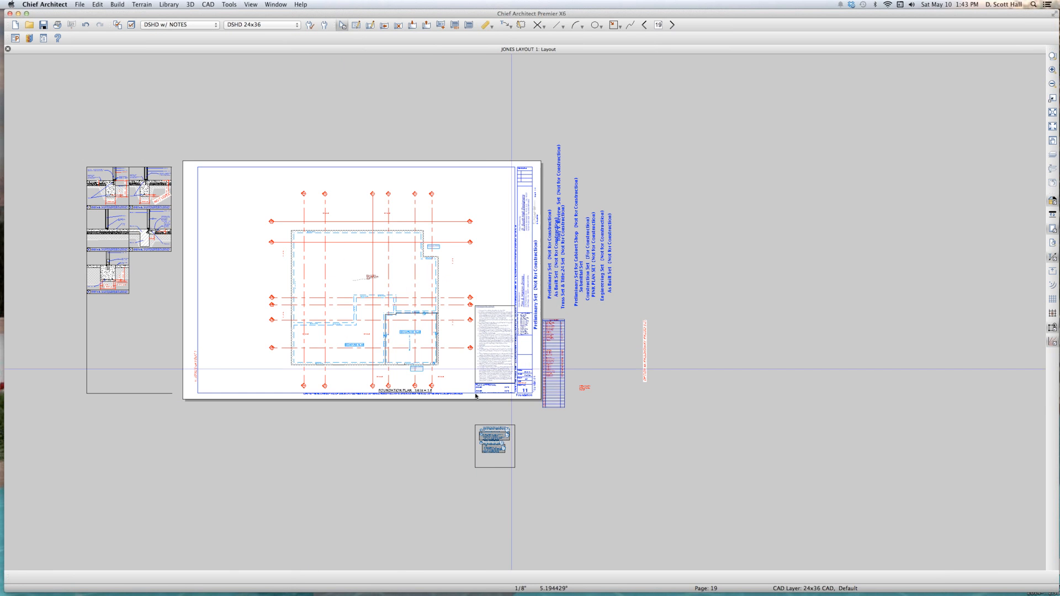
pyautogui.scroll(3, 476, 396)
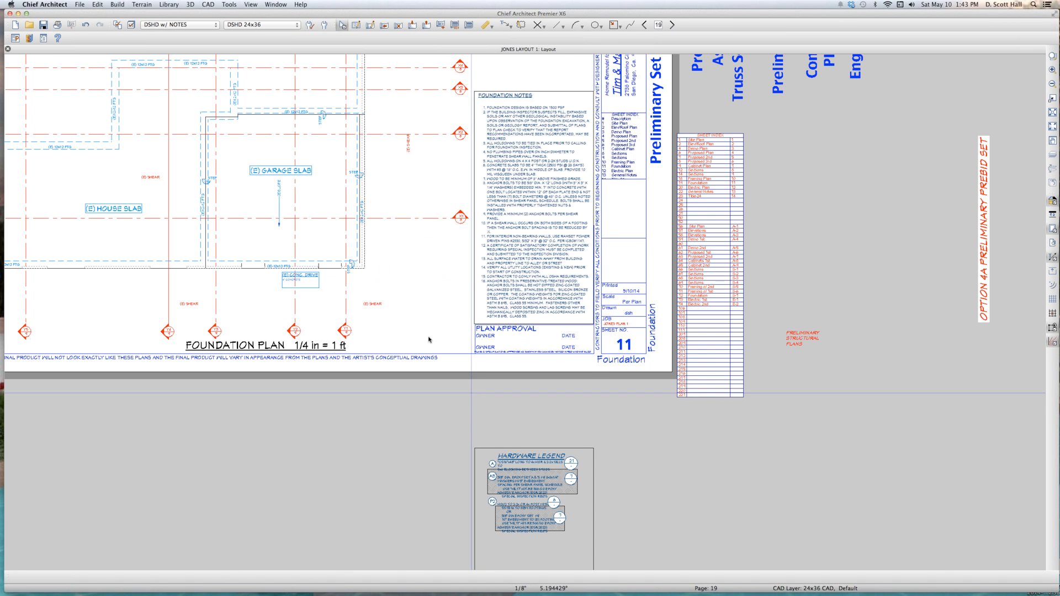
pyautogui.scroll(-1, 470, 391)
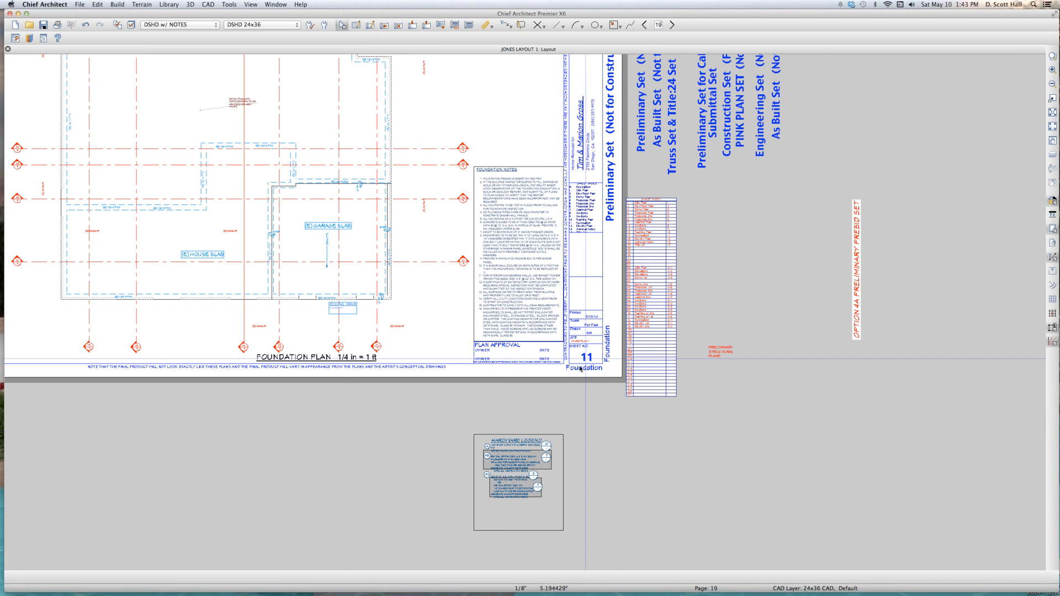
pyautogui.press('pagedown')
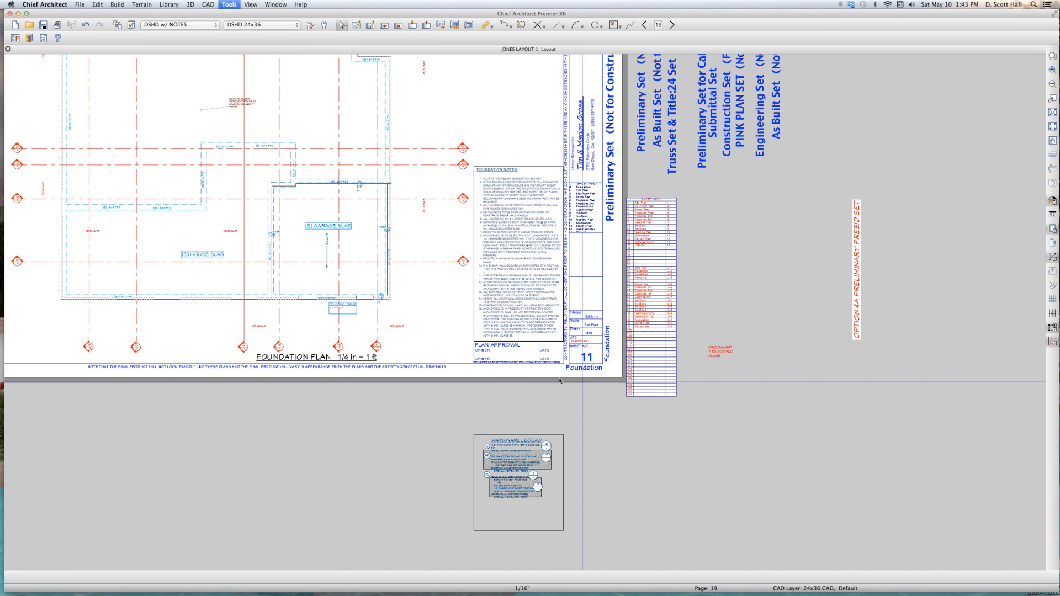
pyautogui.press('pageup')
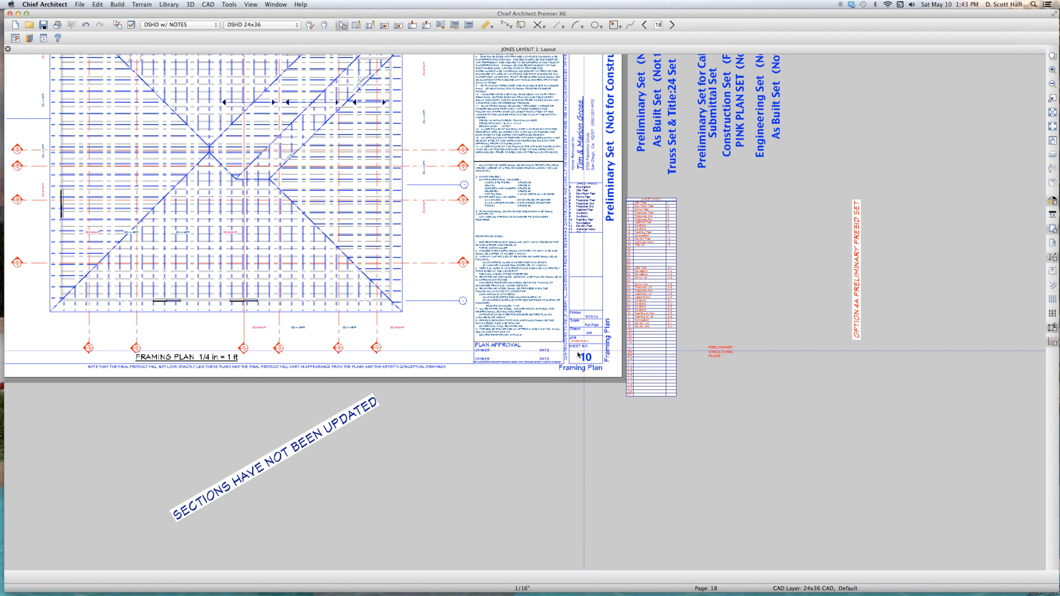
pyautogui.press('i')
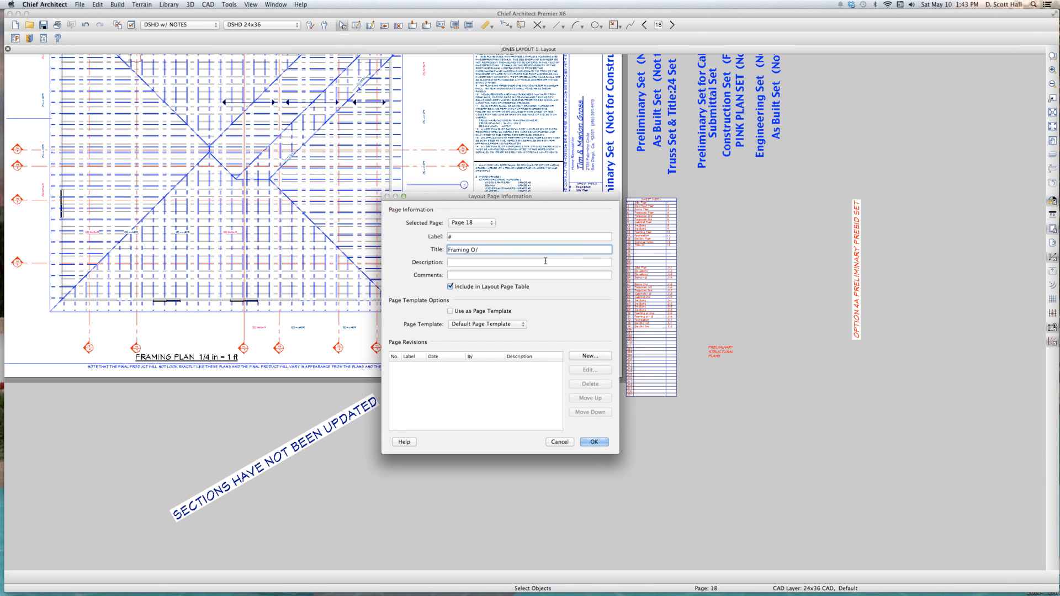
pyautogui.press('Return')
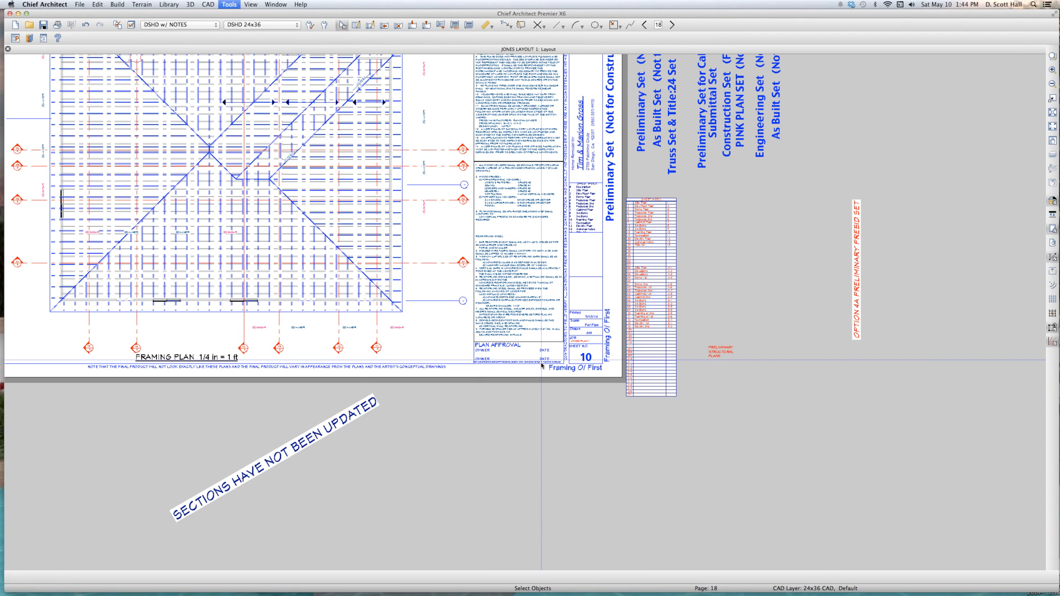
# - Set the title of layout page 17 to Framing o/ 2nd
pyautogui.press('pageup')
pyautogui.press('i')
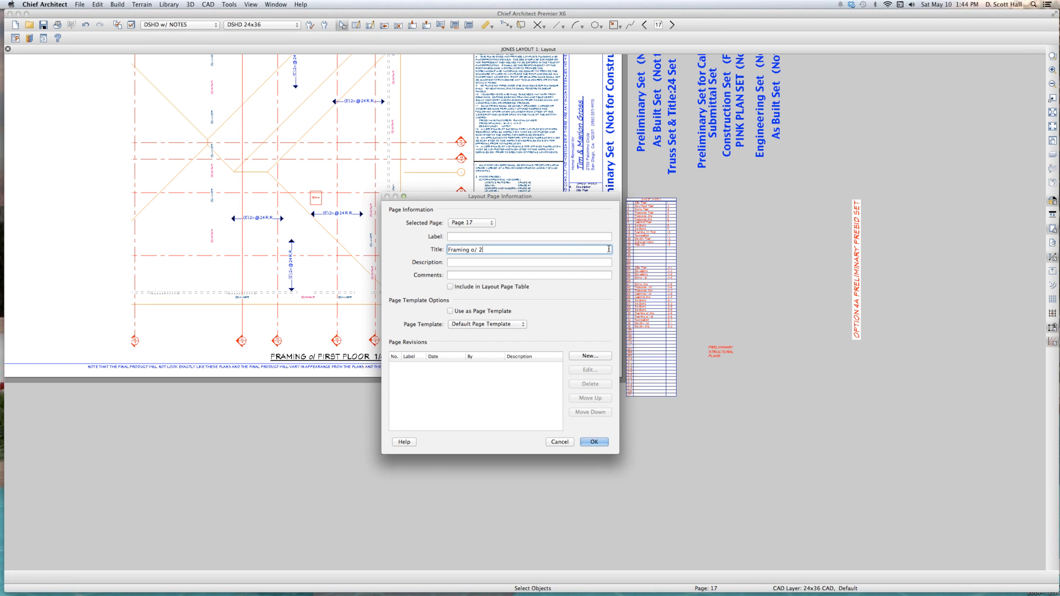
pyautogui.press('Return')
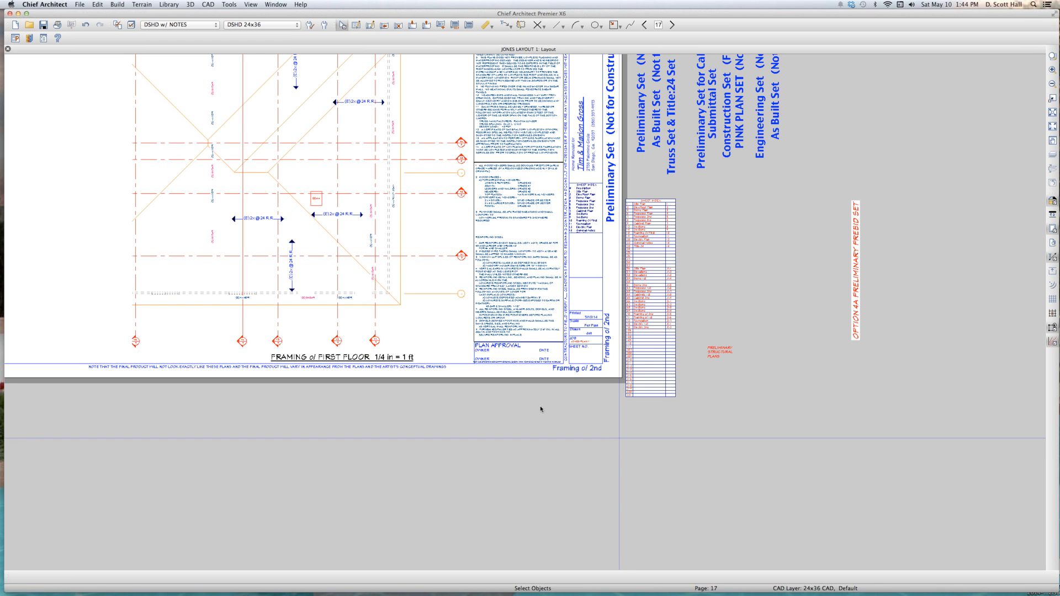
# - Set the page 17 layout box label to FRAMING o/ SECOND FLOOR %box_scale% and extend its left edge outward to include the whole plan
pyautogui.doubleClick(182, 218)
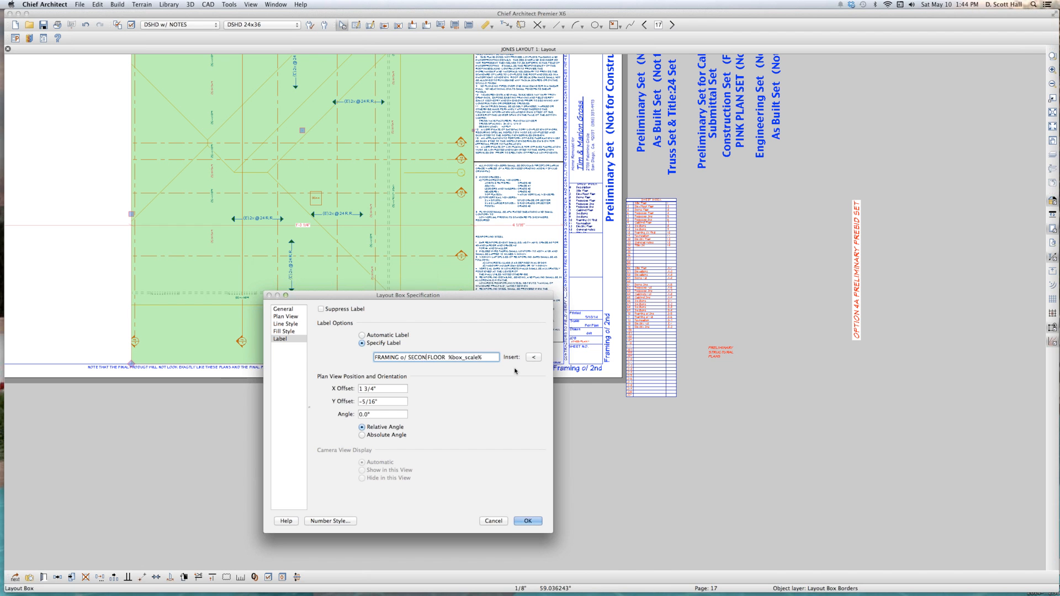
pyautogui.press('Return')
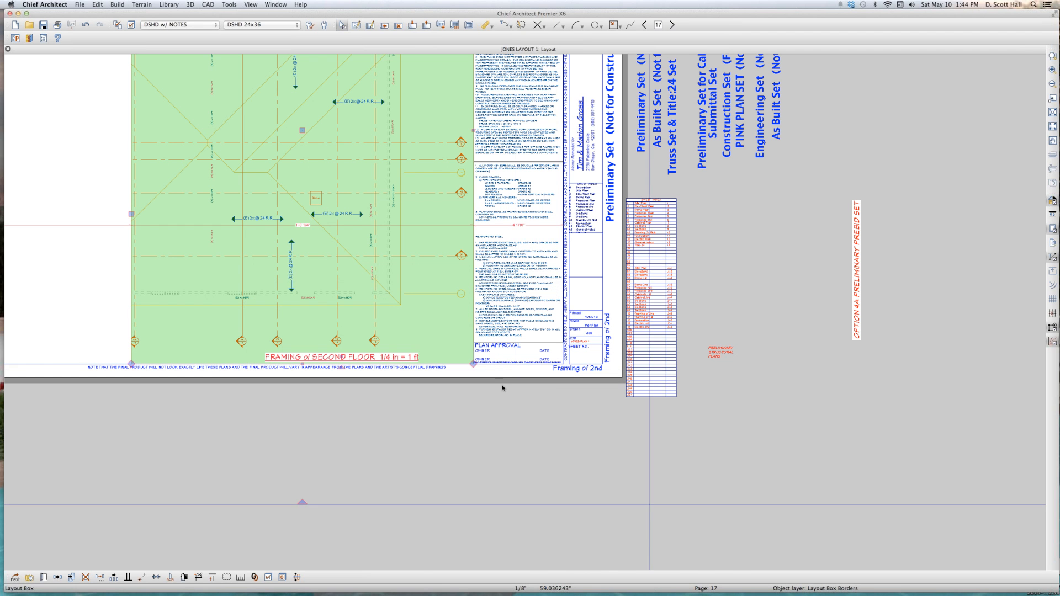
pyautogui.scroll(-3, 306, 206)
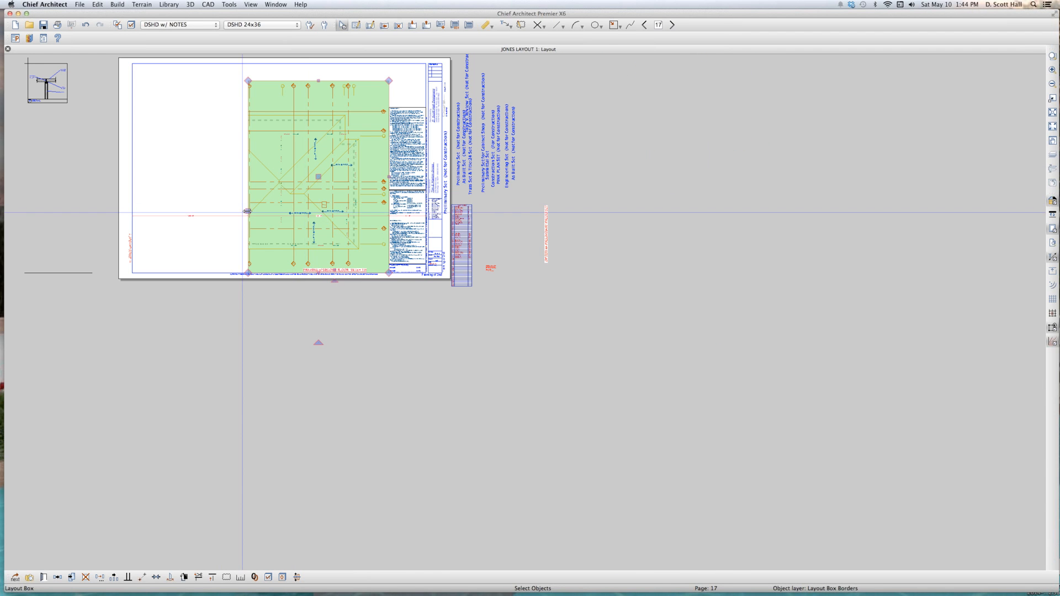
pyautogui.moveTo(244, 210); pyautogui.dragTo(189, 209)
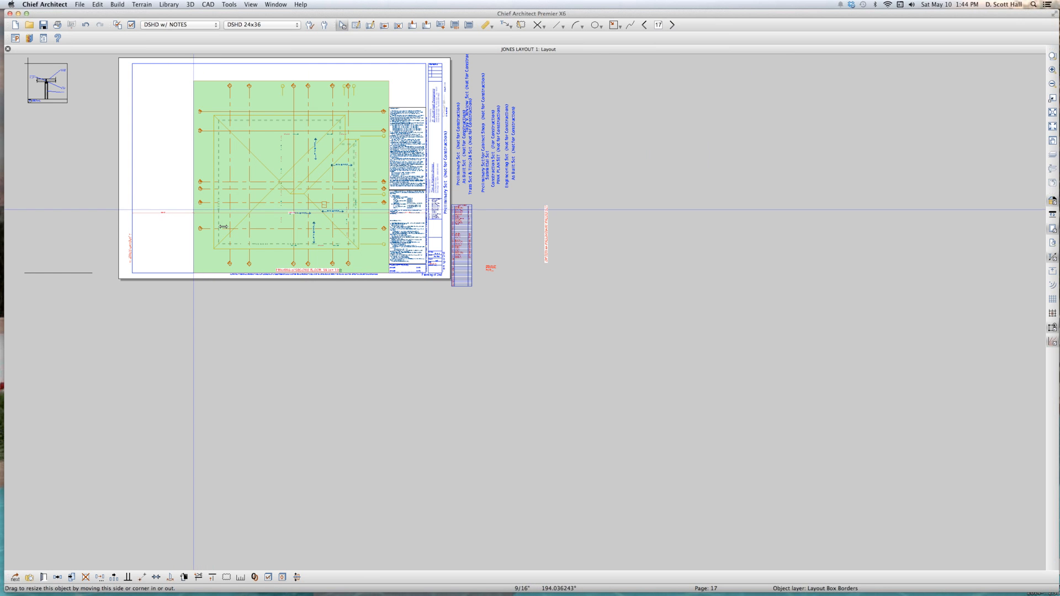
# - Set the label of layout page 17 to # and include the page in the layout page table
pyautogui.scroll(3, 301, 261)
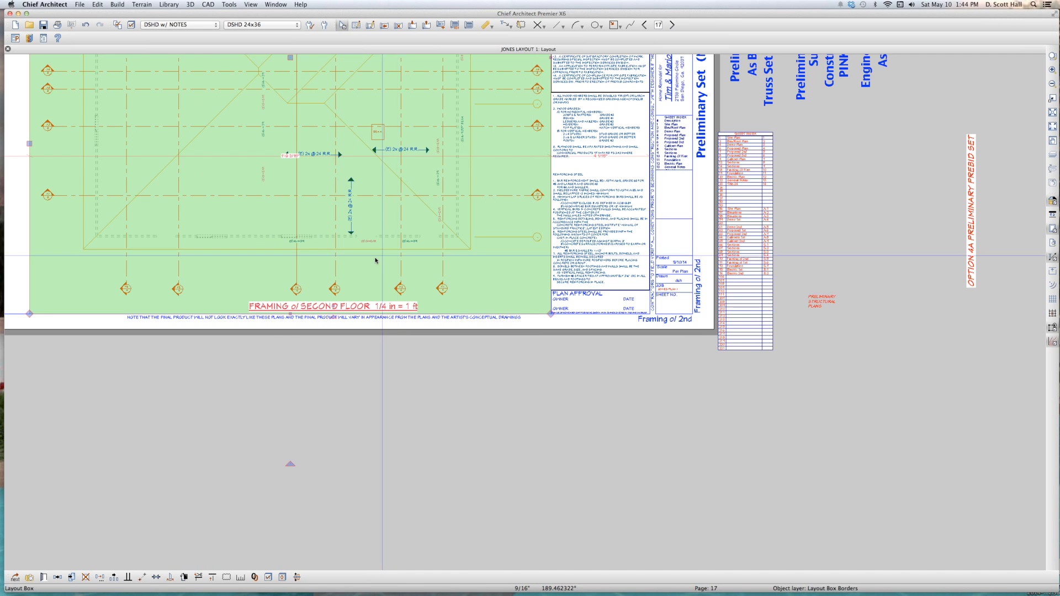
pyautogui.scroll(1, 375, 281)
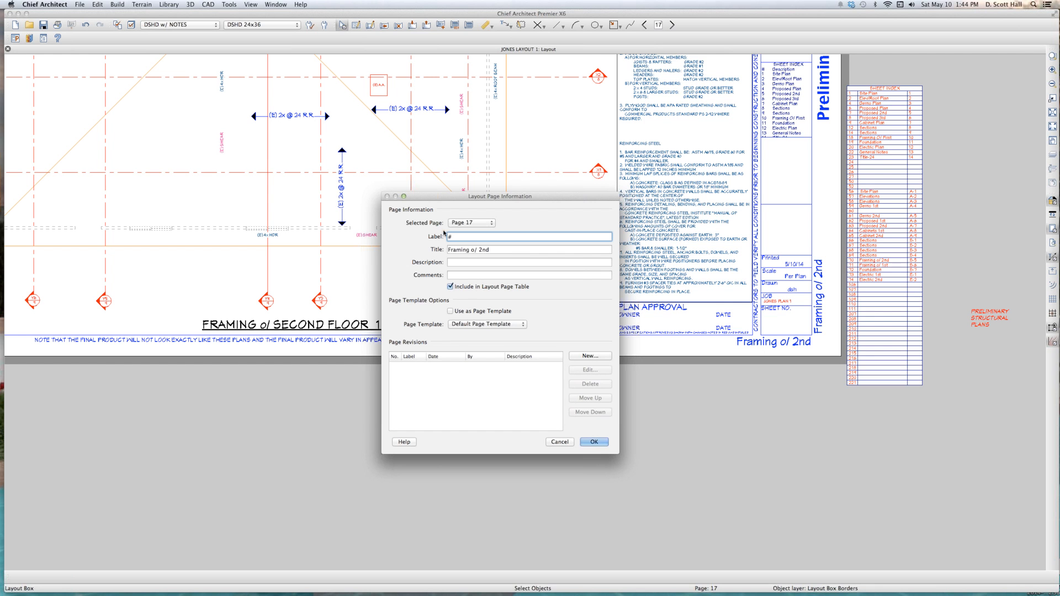
pyautogui.press('Return')
pyautogui.scroll(2, 828, 375)
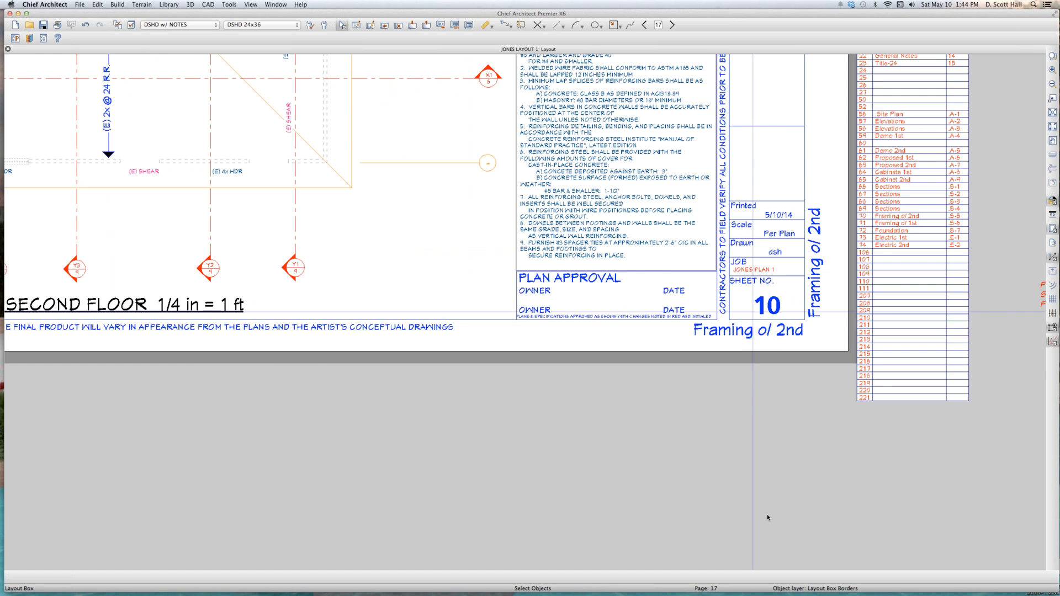
# - Check the sheet index entries for the framing pages and open the upper framing view of the floor plan
pyautogui.scroll(-2, 767, 394)
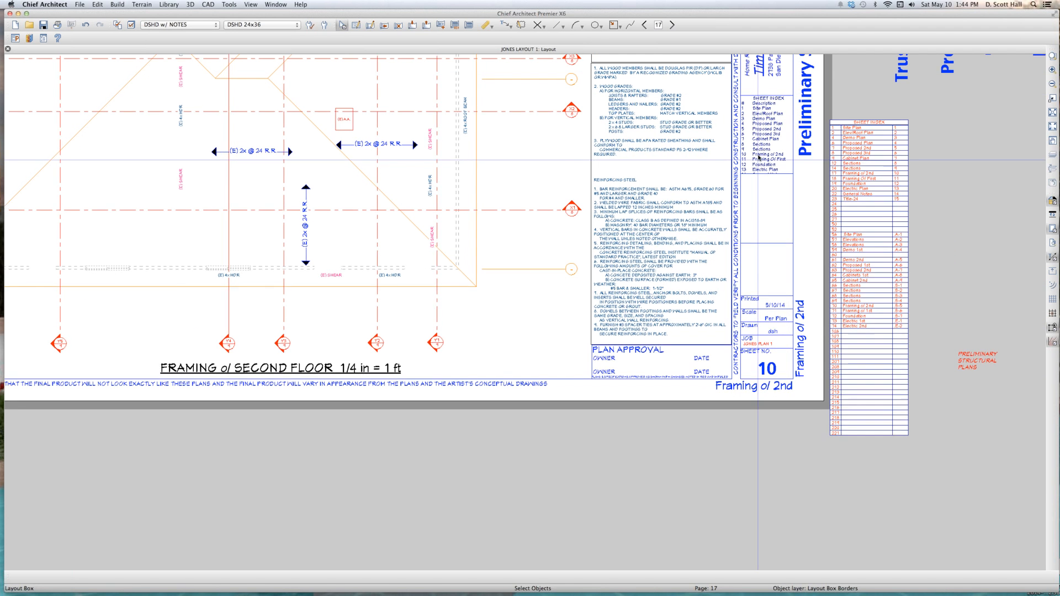
pyautogui.scroll(3, 759, 163)
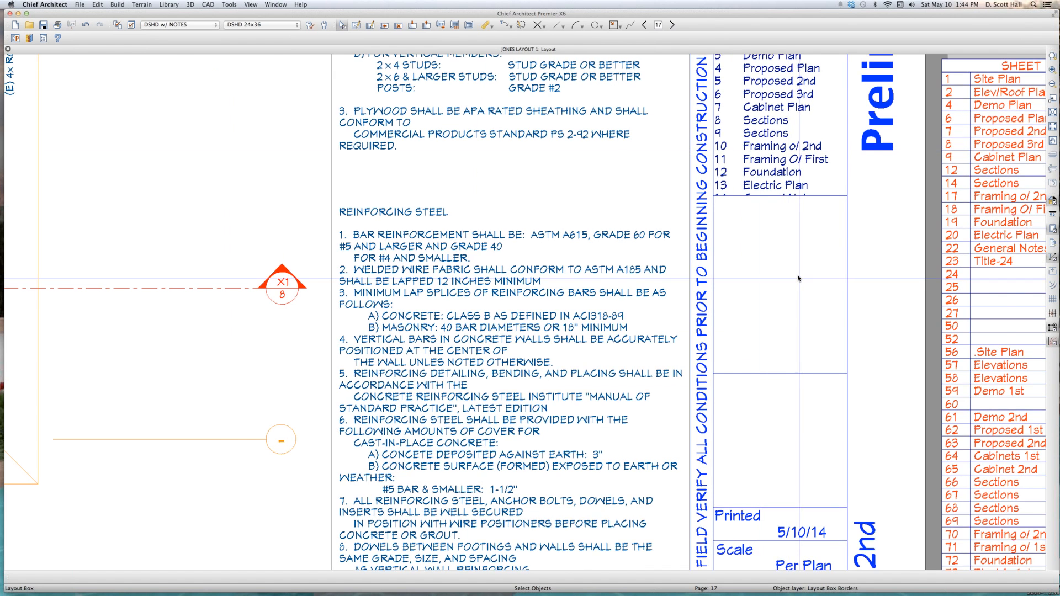
pyautogui.scroll(-5, 718, 319)
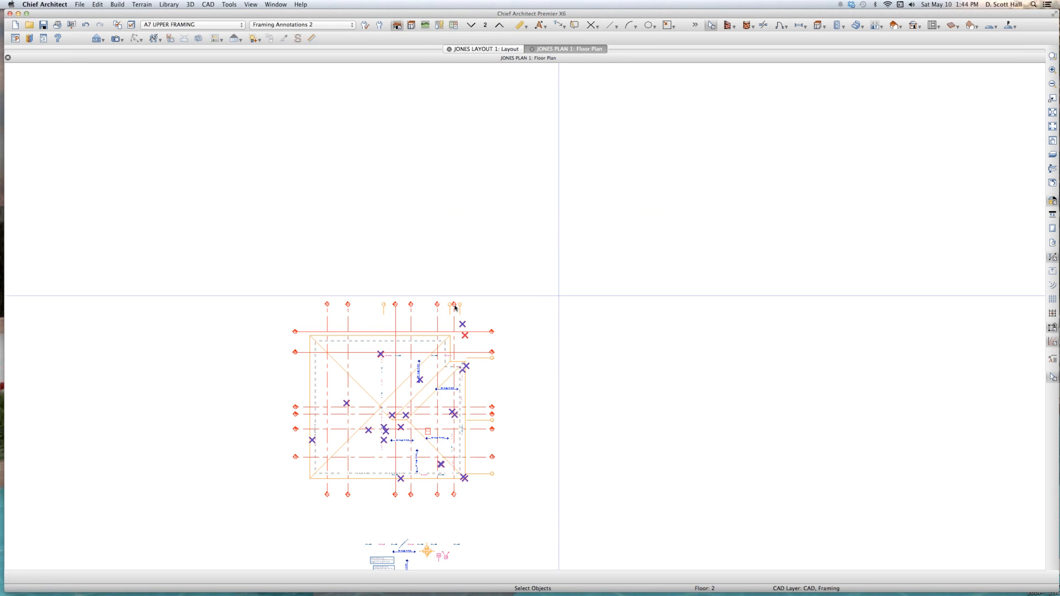
# - Move the vertical column of (E) SHEAR and (E) 4x HDR labels from the plan's middle to just outside the left exterior wall
pyautogui.scroll(-6, 455, 306)
pyautogui.scroll(5, 423, 350)
pyautogui.scroll(4, 420, 341)
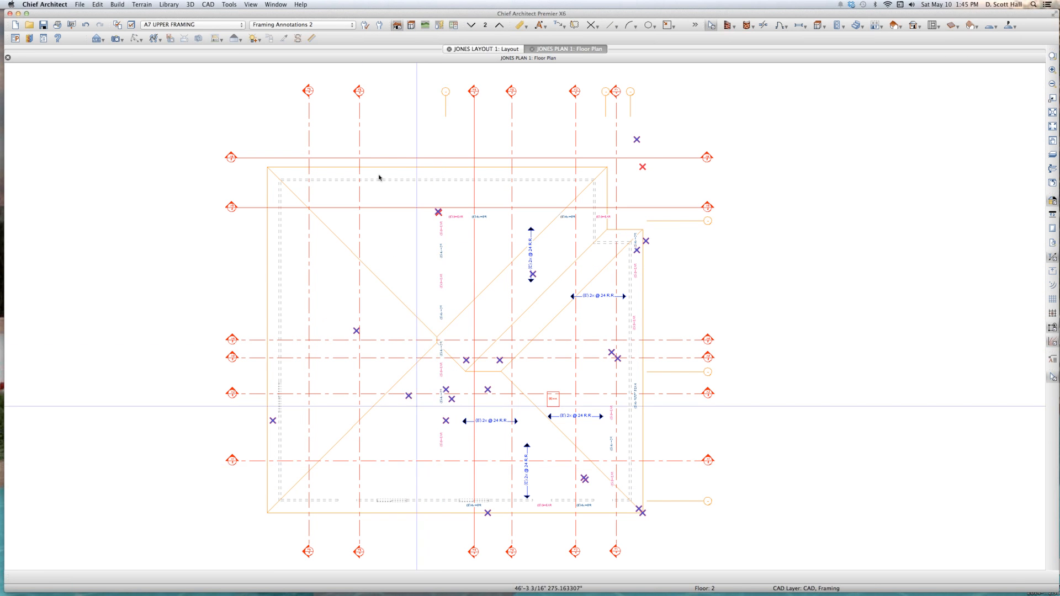
pyautogui.click(424, 360)
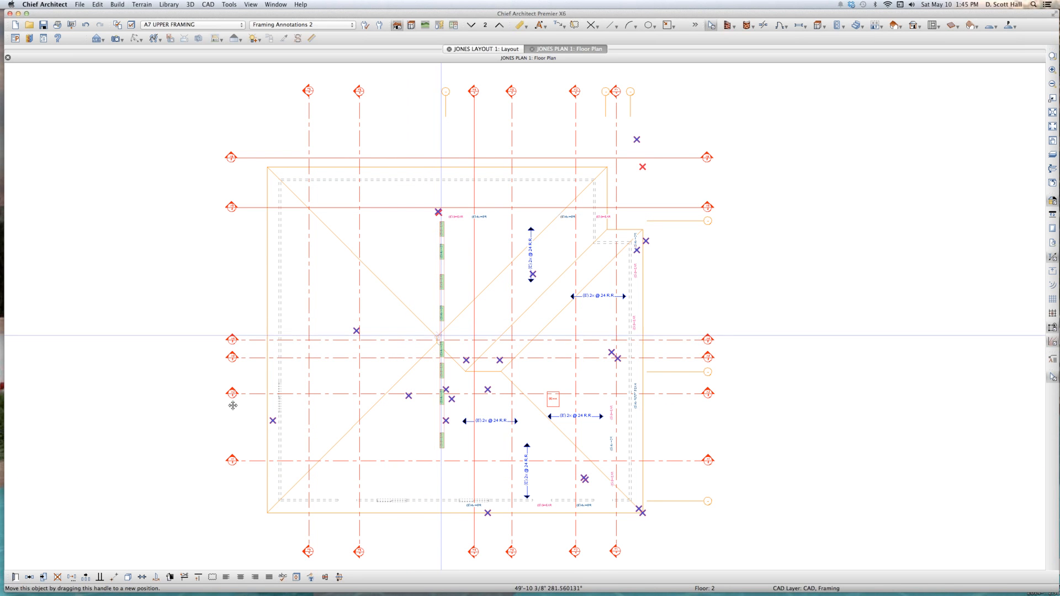
pyautogui.moveTo(233, 406); pyautogui.dragTo(276, 367)
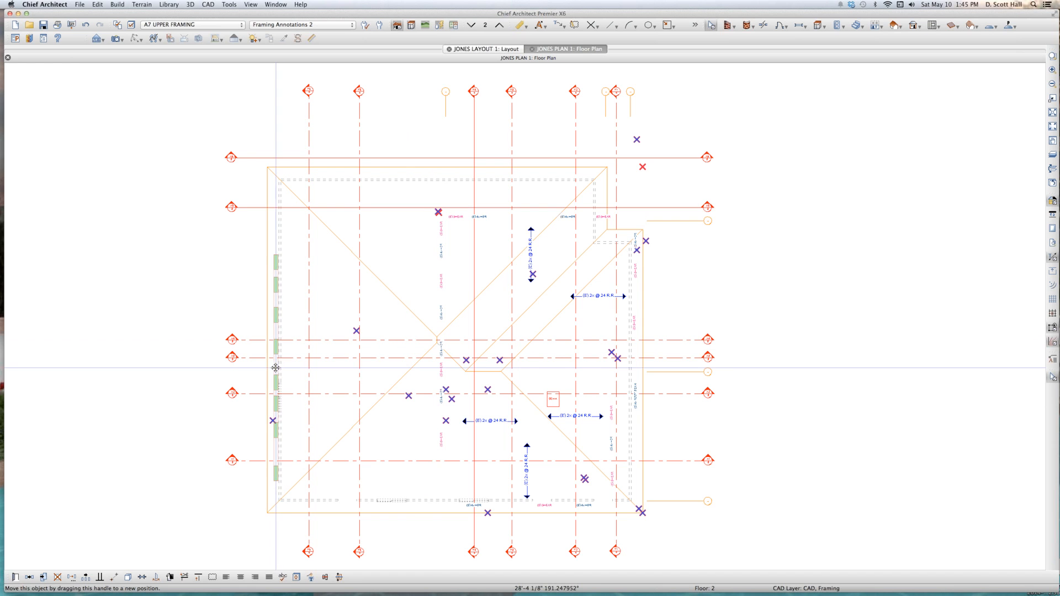
# - Move the uppermost (E) SHEAR label of the left wall up near the roof corner and place the adjacent (E) 4x HDR label below it
pyautogui.scroll(4, 243, 188)
pyautogui.click(338, 415)
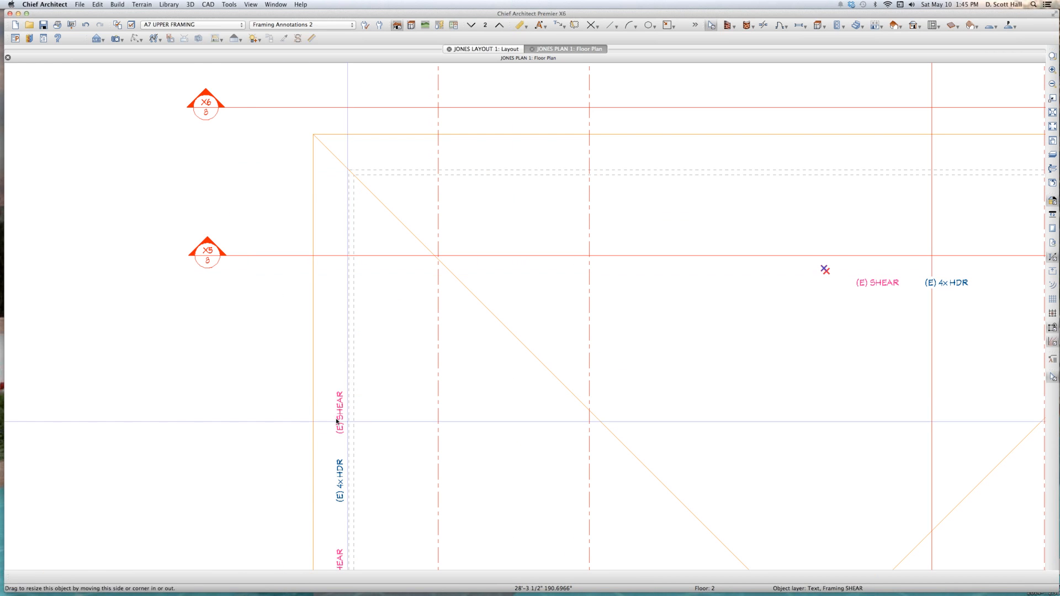
pyautogui.moveTo(339, 415); pyautogui.dragTo(338, 220)
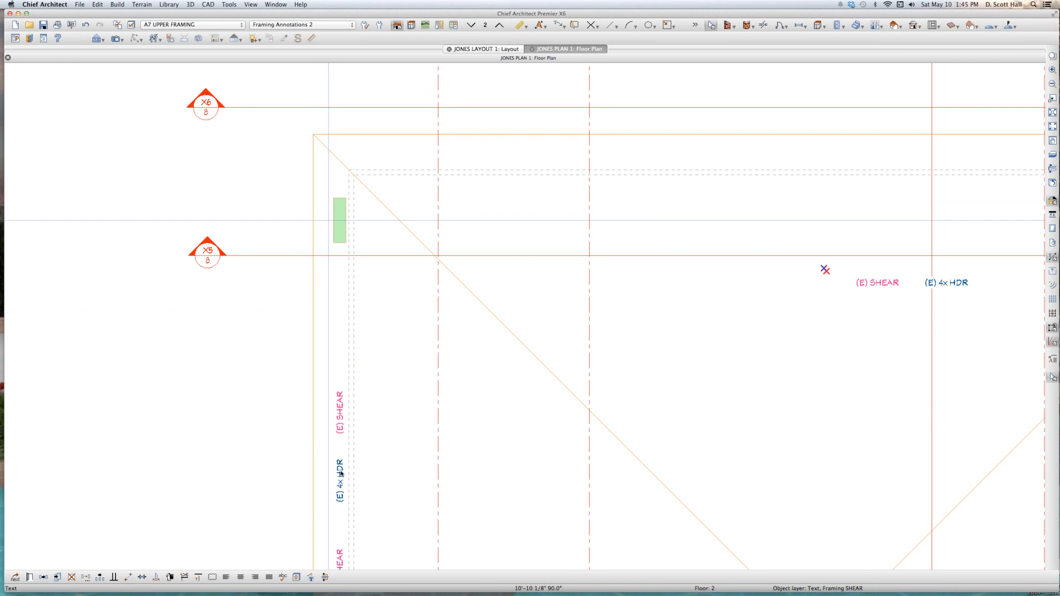
pyautogui.click(340, 477)
pyautogui.moveTo(334, 482); pyautogui.dragTo(282, 310)
pyautogui.scroll(-6, 282, 308)
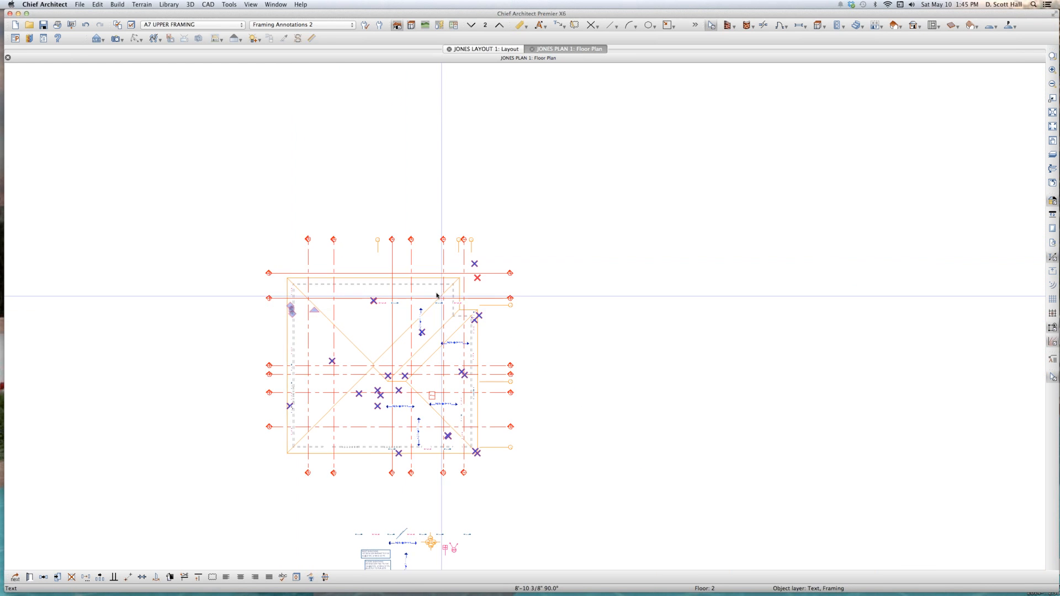
pyautogui.scroll(4, 442, 296)
pyautogui.moveTo(145, 292); pyautogui.dragTo(504, 333)
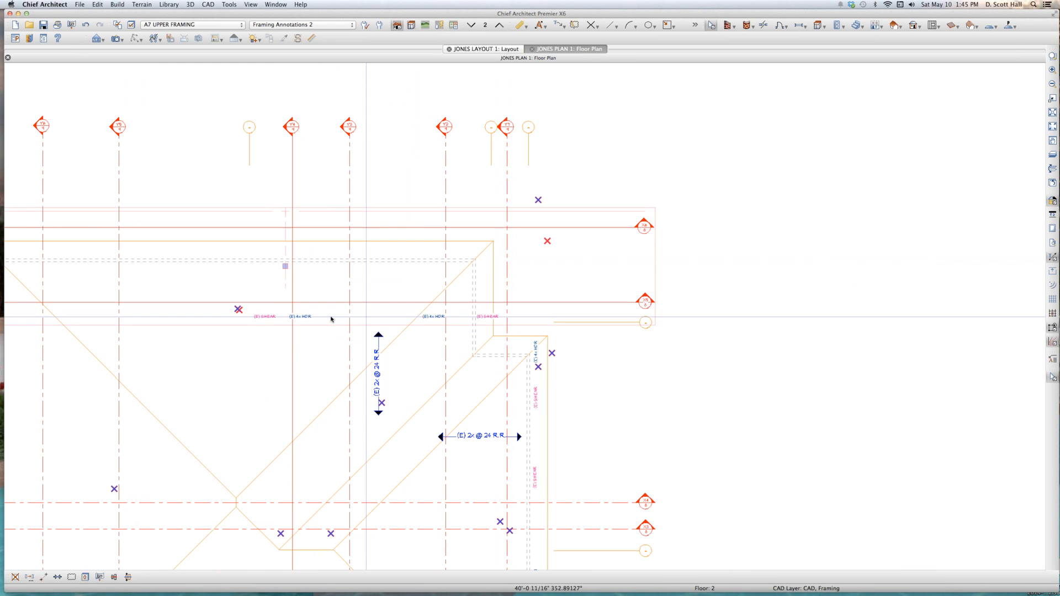
pyautogui.click(326, 318)
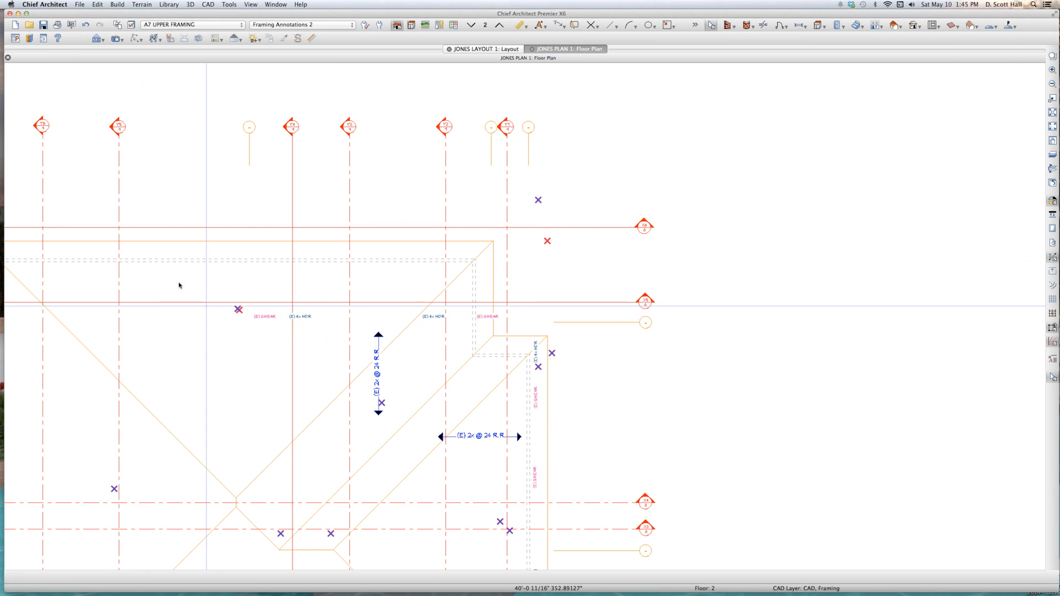
pyautogui.moveTo(161, 281); pyautogui.dragTo(530, 340)
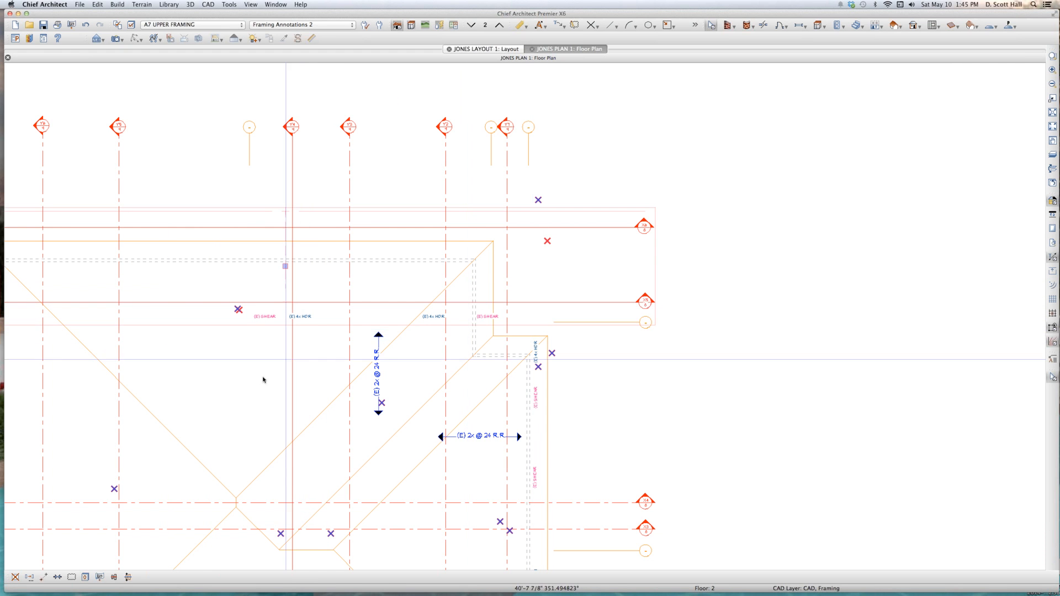
pyautogui.click(262, 378)
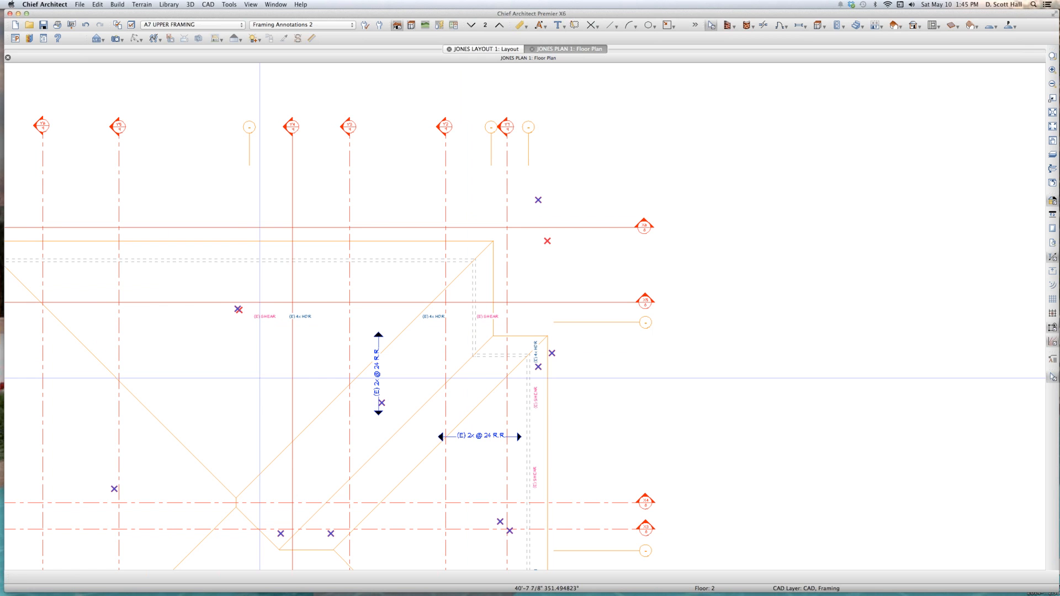
# - Move the horizontal row of four (E) SHEAR and (E) 4x HDR labels just outside the plan's upper exterior wall
pyautogui.moveTo(174, 283); pyautogui.dragTo(524, 334)
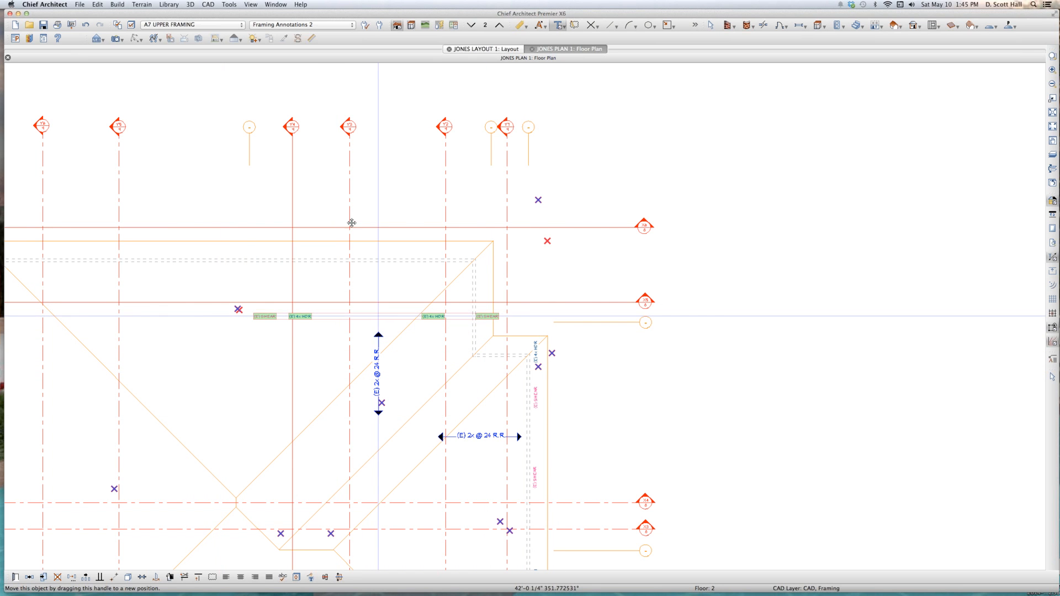
pyautogui.moveTo(352, 223); pyautogui.dragTo(296, 246)
pyautogui.scroll(3, 296, 245)
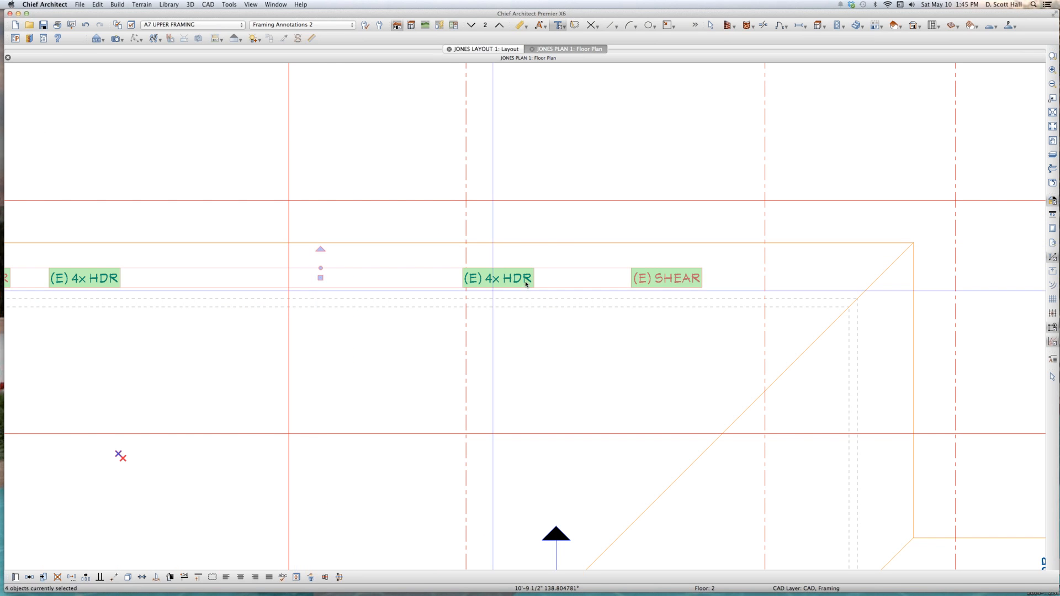
# - Along the upper wall, shift the right-hand (E) 4x HDR label toward the middle and the right-hand (E) SHEAR label toward the corner
pyautogui.click(498, 278)
pyautogui.moveTo(497, 278); pyautogui.dragTo(350, 278)
pyautogui.click(663, 278)
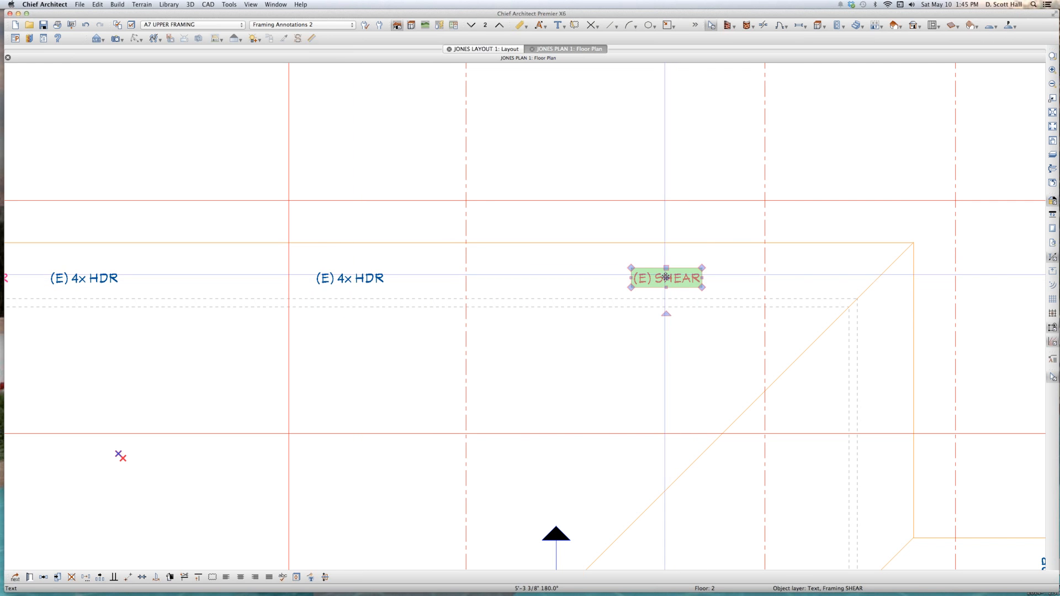
pyautogui.moveTo(666, 278); pyautogui.dragTo(790, 273)
pyautogui.click(742, 287)
pyautogui.scroll(-5, 742, 286)
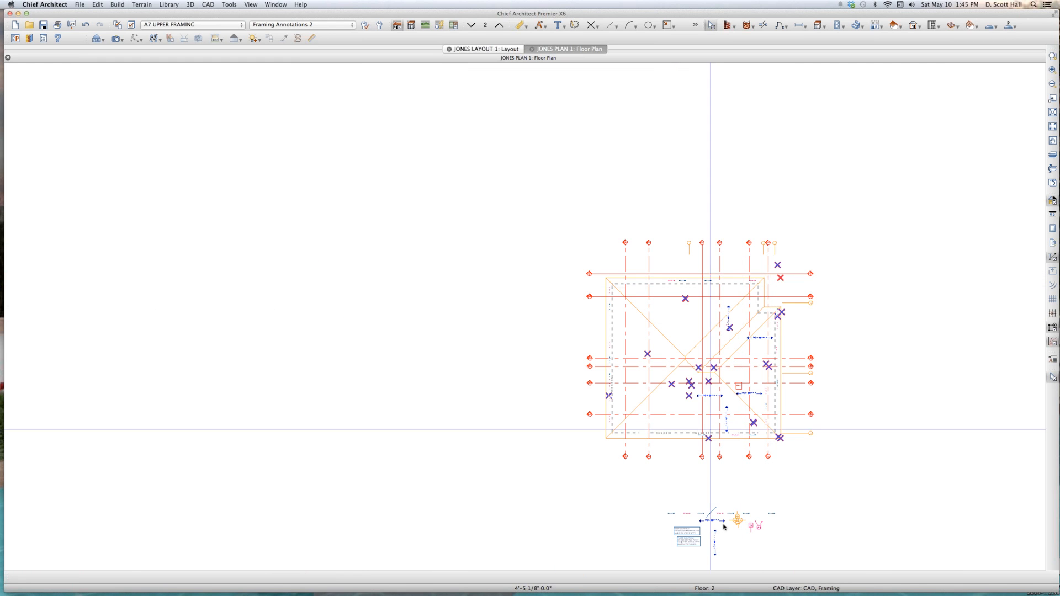
# - Copy the upper boxed note from below the plan and paste it into the upper part of the roof area
pyautogui.scroll(5, 686, 531)
pyautogui.click(668, 481)
pyautogui.scroll(-5, 668, 480)
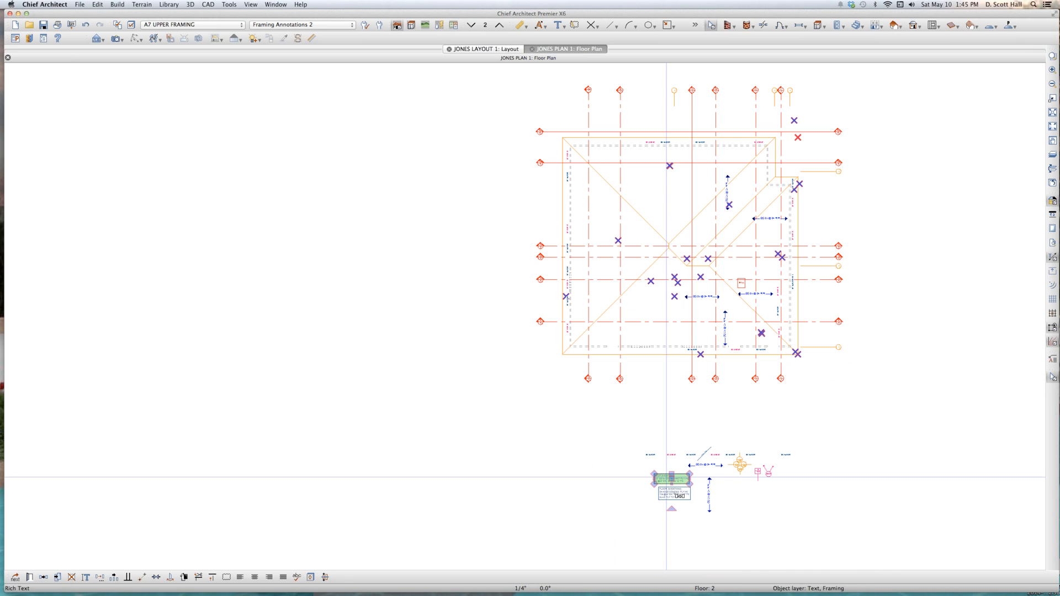
pyautogui.press('super+c')
pyautogui.press('super+v')
pyautogui.click(660, 189)
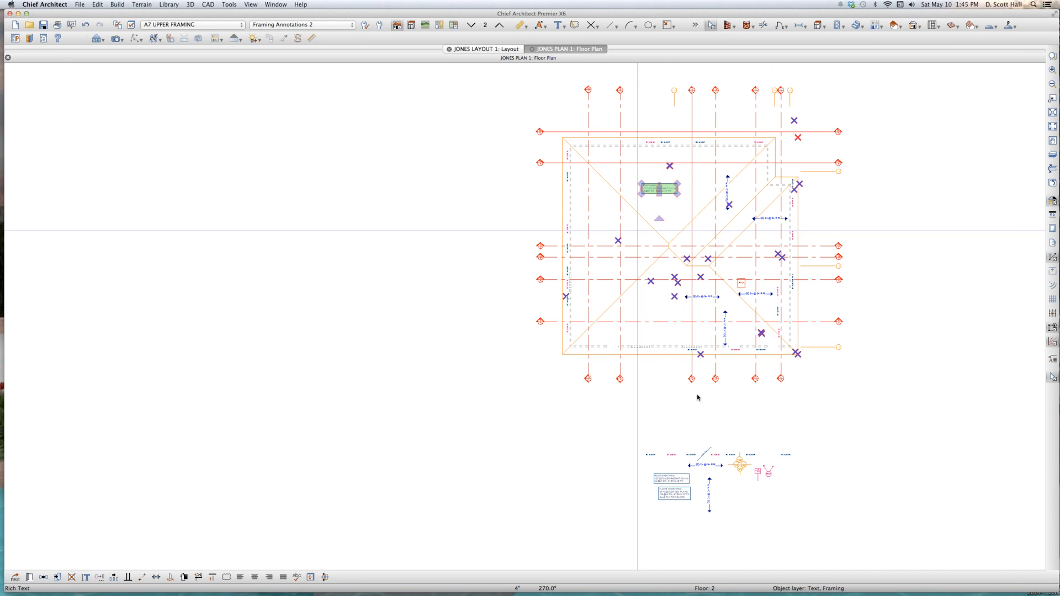
# - Copy the vertical rafter direction arrow with its label and place copies below the boxed note, in the lower roof area and in the left roof area
pyautogui.click(694, 472)
pyautogui.moveTo(701, 472); pyautogui.dragTo(746, 558)
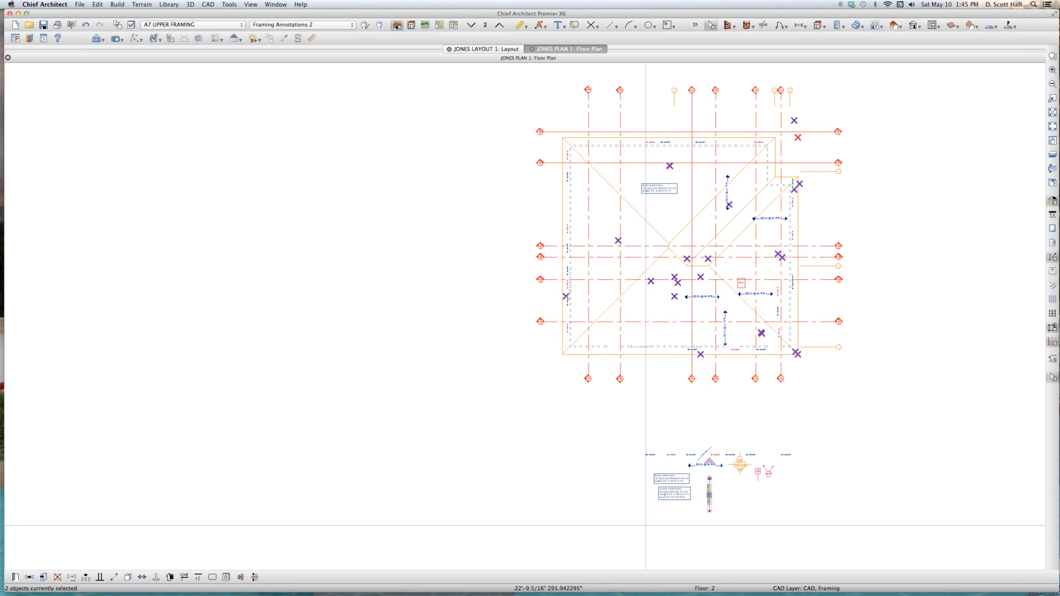
pyautogui.press('super+c')
pyautogui.press('super+v')
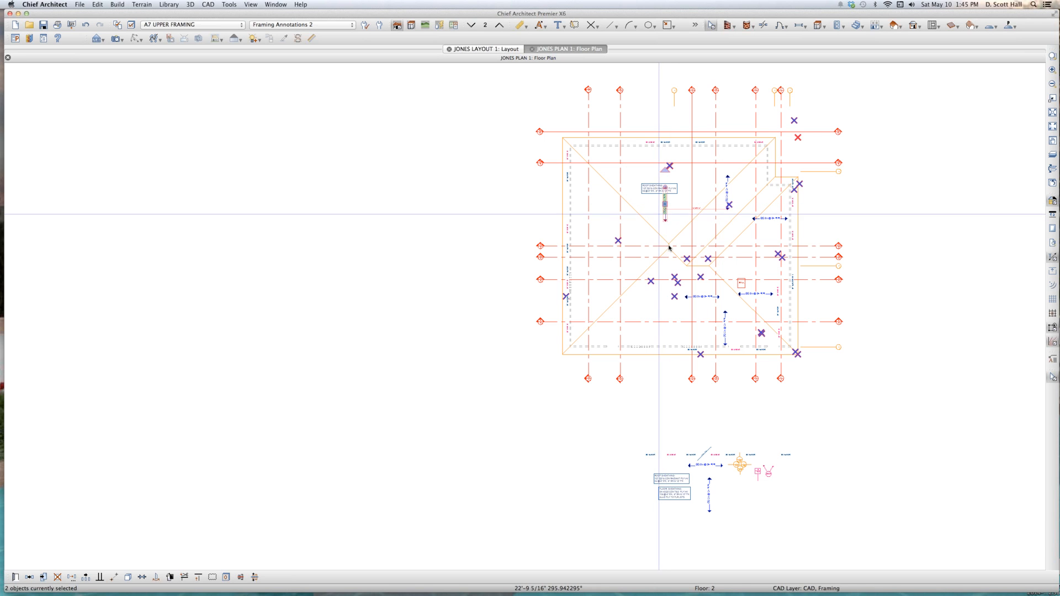
pyautogui.press('super+v')
pyautogui.press('super+v')
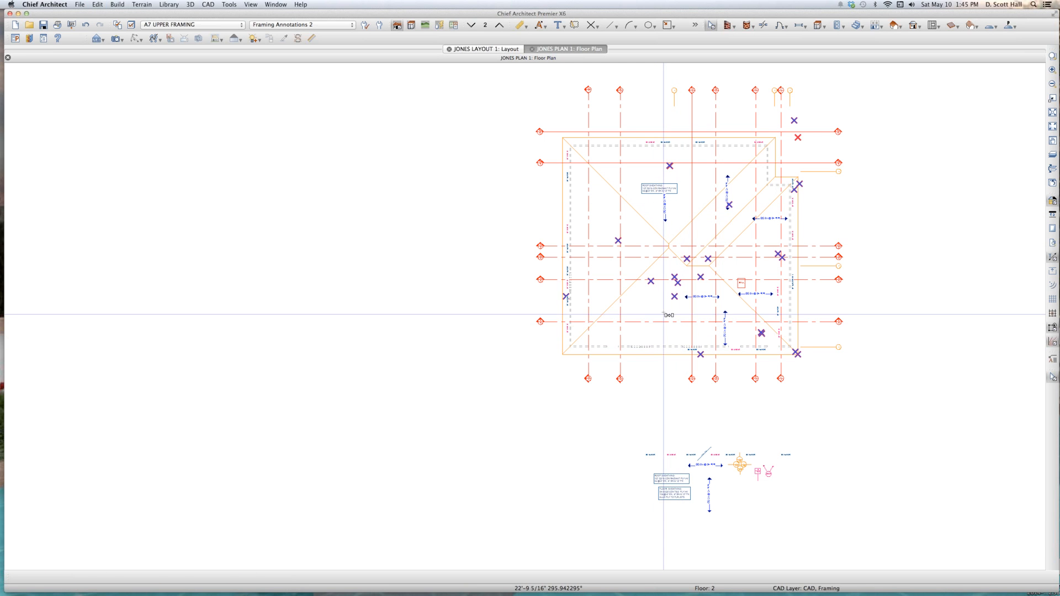
pyautogui.click(646, 317)
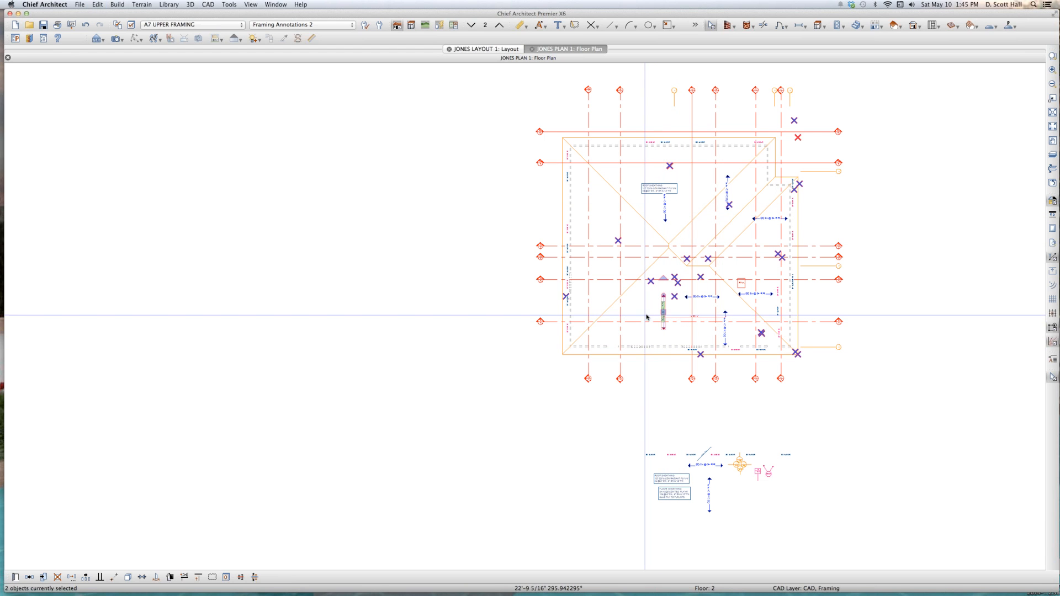
pyautogui.click(609, 235)
pyautogui.moveTo(611, 203); pyautogui.dragTo(665, 237)
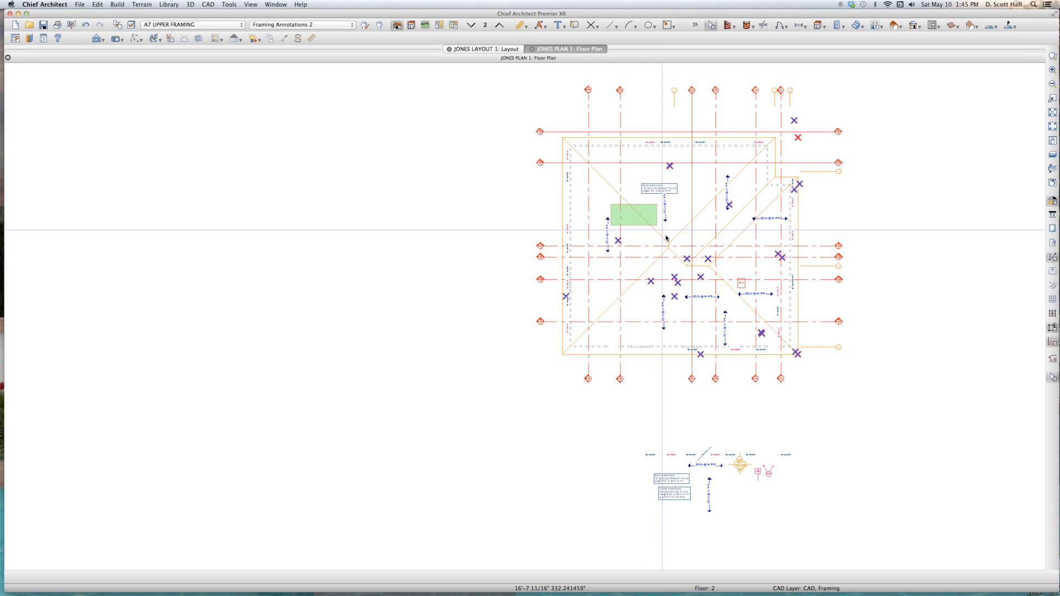
pyautogui.moveTo(595, 207); pyautogui.dragTo(648, 270)
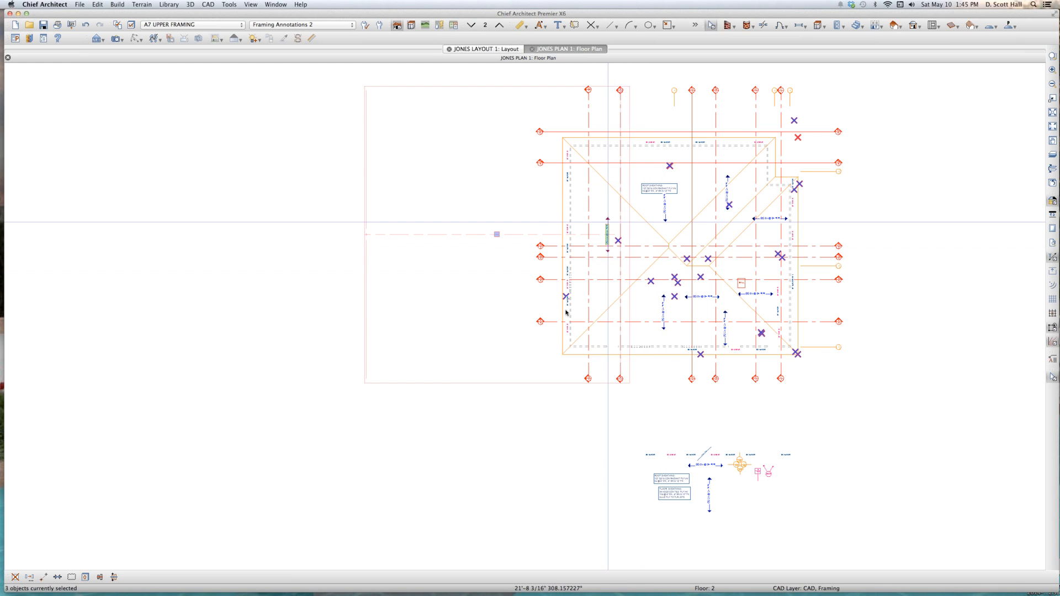
pyautogui.scroll(-3, 548, 353)
pyautogui.click(532, 394)
# - Save the plan, return to the layout and open page 10 with the CABINETS @ 1ST plan
pyautogui.press('super+s')
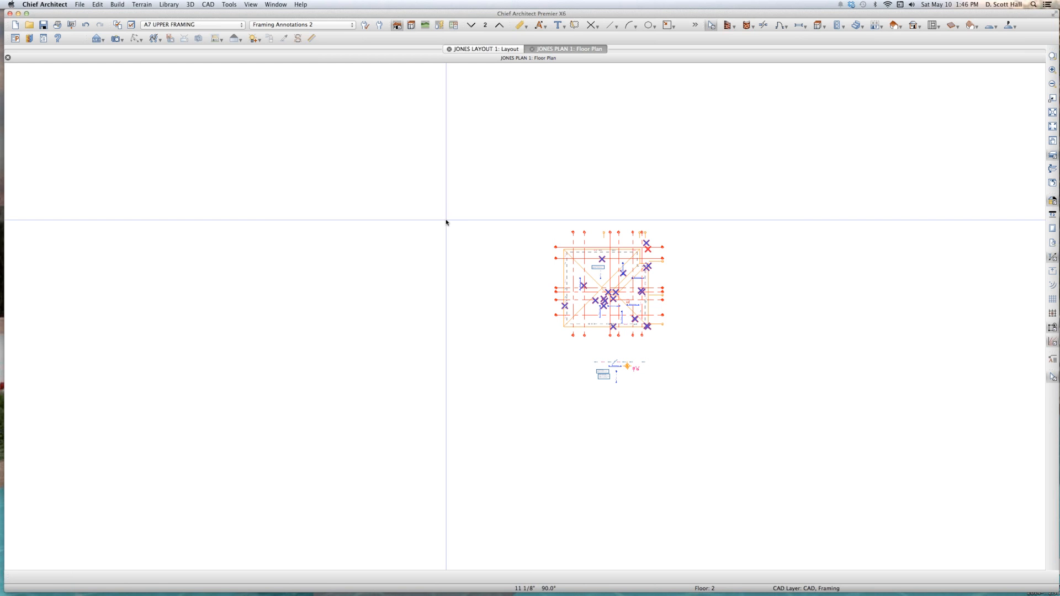
pyautogui.click(482, 50)
pyautogui.press('pageup')
pyautogui.press('pageup')
pyautogui.press('pageup')
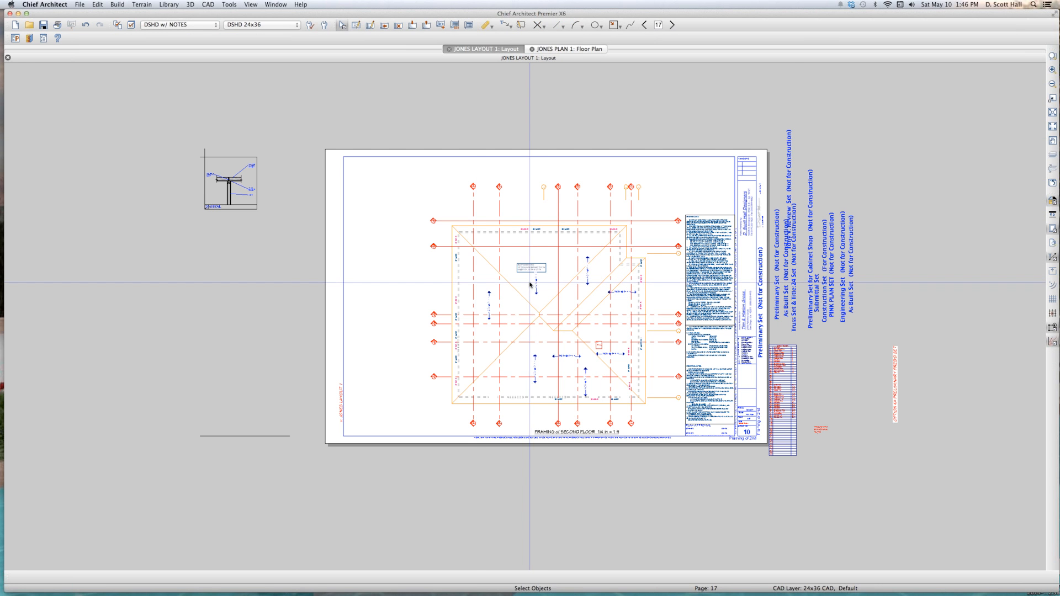
pyautogui.press('pageup')
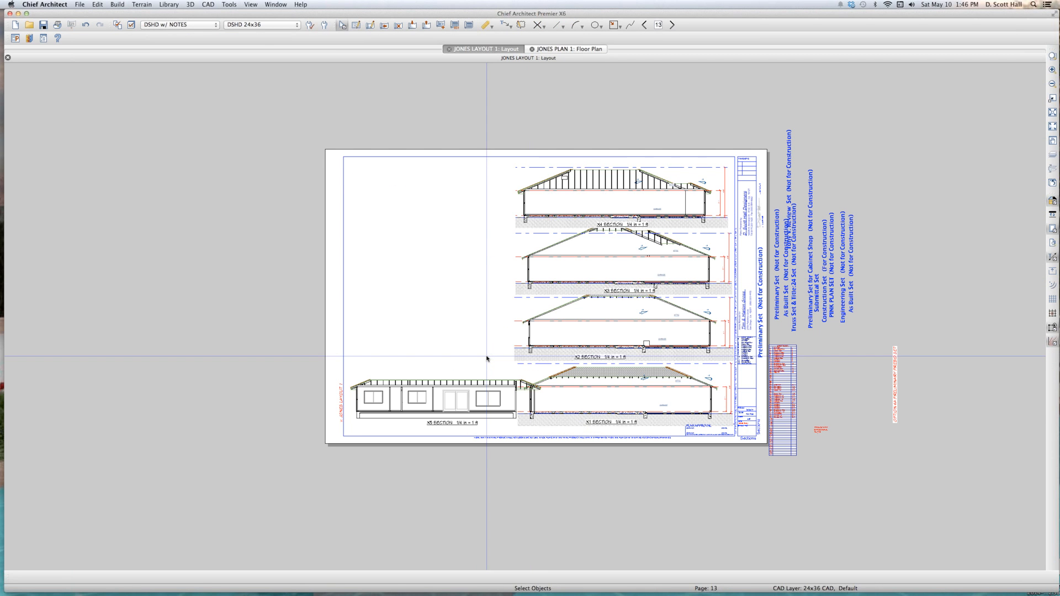
pyautogui.press('pageup')
pyautogui.press('pageup')
pyautogui.press('pageup')
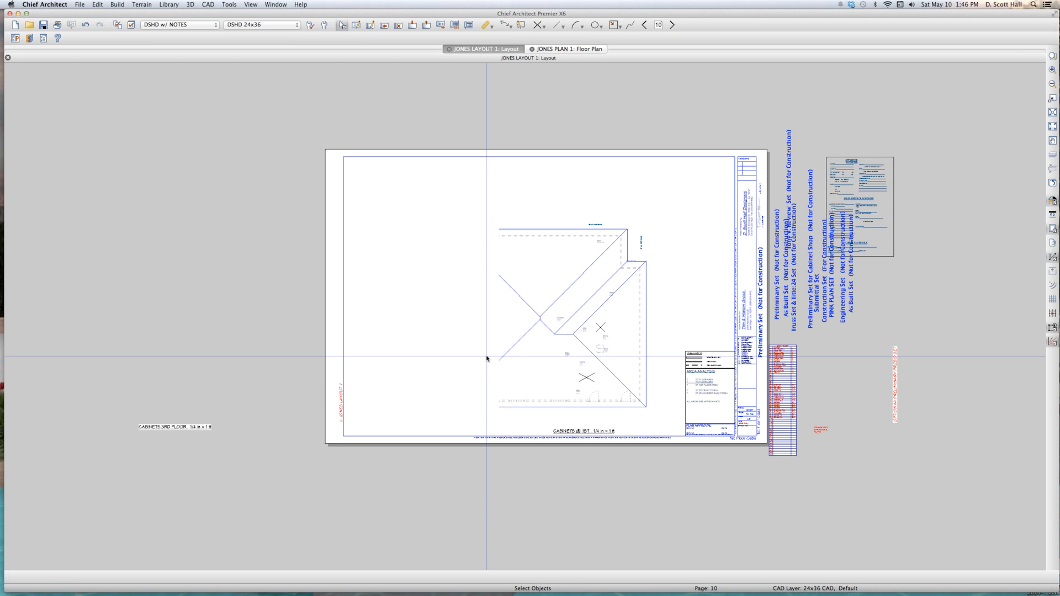
# - Extend the page 10 cabinet plan layout box to the sheet border at its left and top edges so it includes the whole plan
pyautogui.click(498, 326)
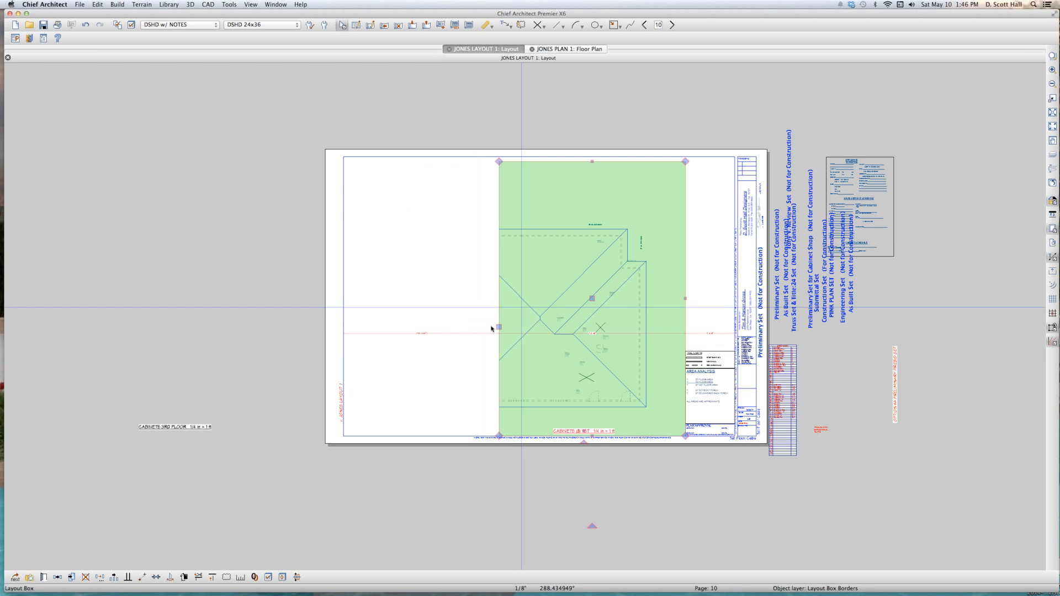
pyautogui.moveTo(497, 327); pyautogui.dragTo(434, 328)
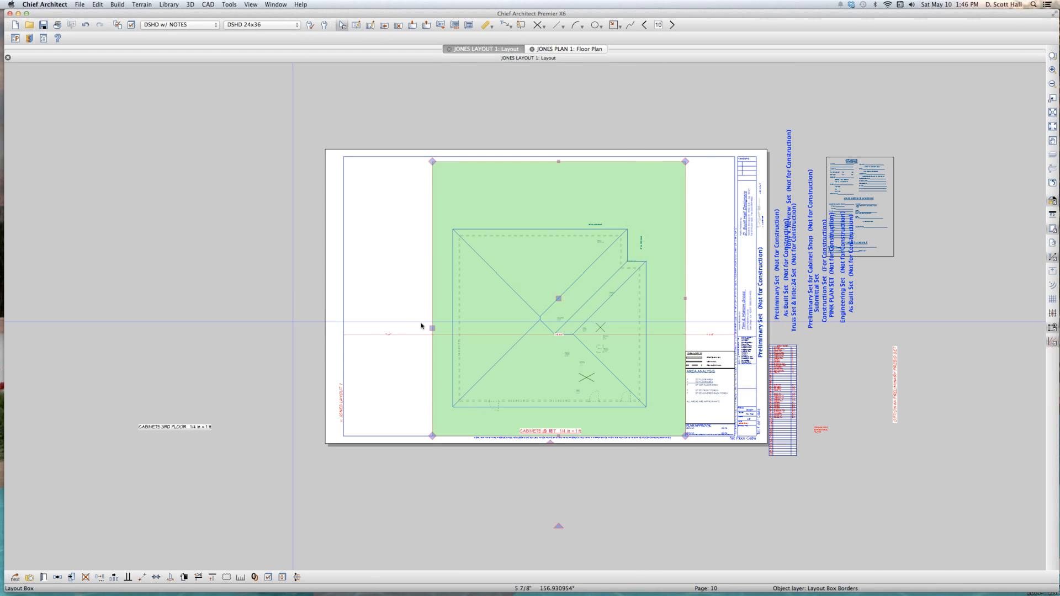
pyautogui.moveTo(433, 328)
pyautogui.mouseDown()
pyautogui.moveTo(419, 324)
pyautogui.moveTo(447, 333)
pyautogui.moveTo(427, 338)
pyautogui.mouseUp()
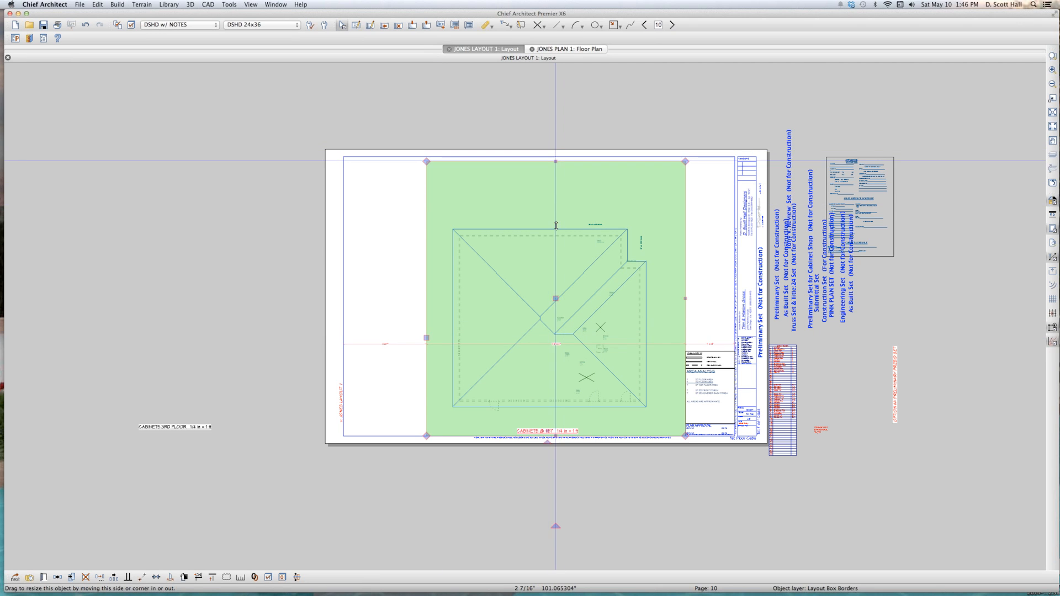
pyautogui.moveTo(550, 162)
pyautogui.mouseDown()
pyautogui.moveTo(549, 208)
pyautogui.moveTo(549, 157)
pyautogui.mouseUp()
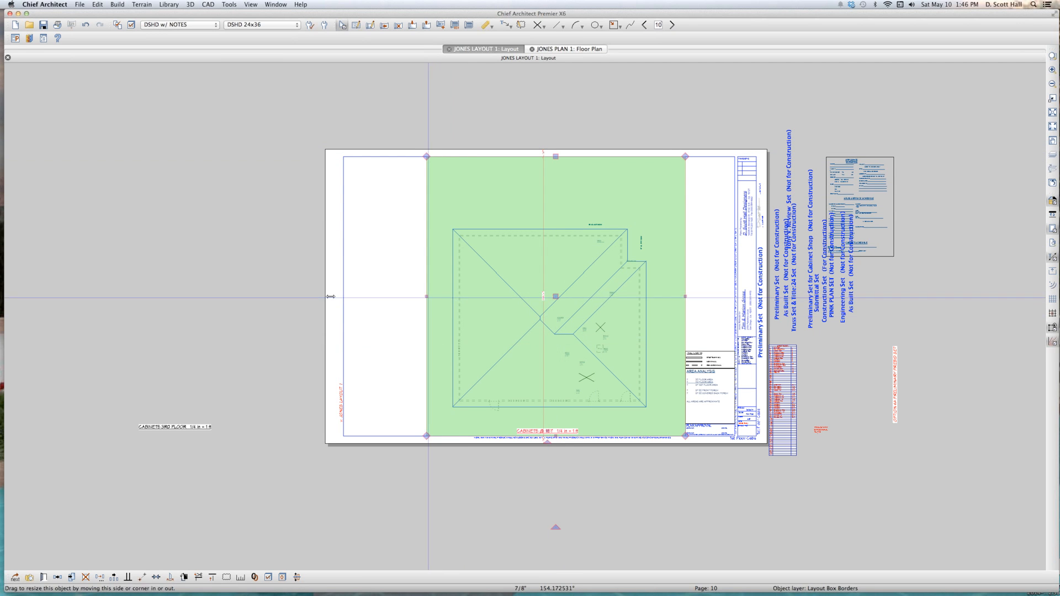
pyautogui.moveTo(426, 296); pyautogui.dragTo(340, 297)
pyautogui.press('Escape')
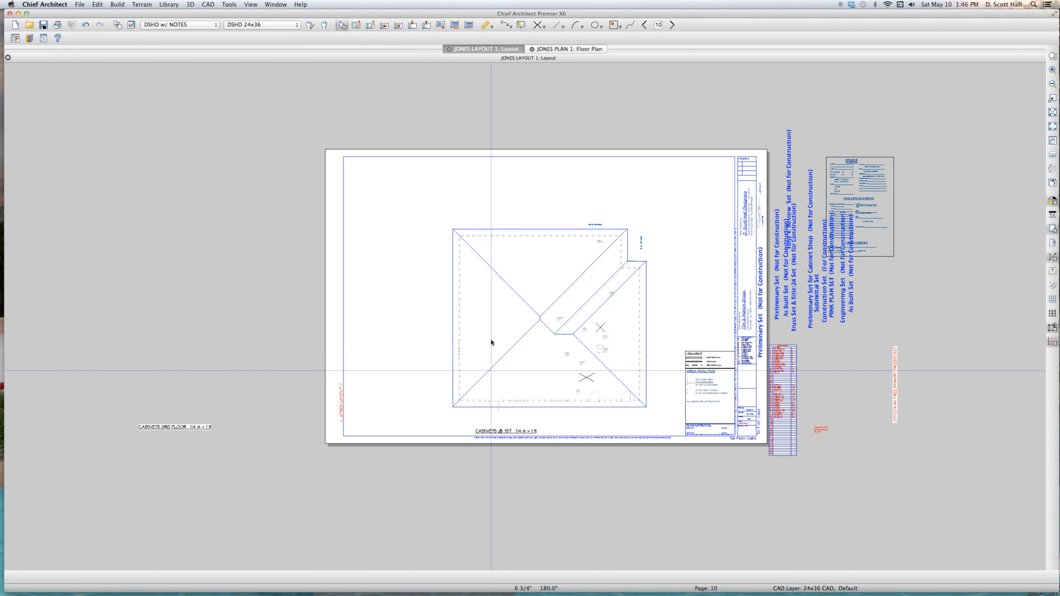
# - On layout page 8, extend the left edge of the PROPOSED THIRD FLOOR layout box outward to include all the section lines
pyautogui.press('pageup')
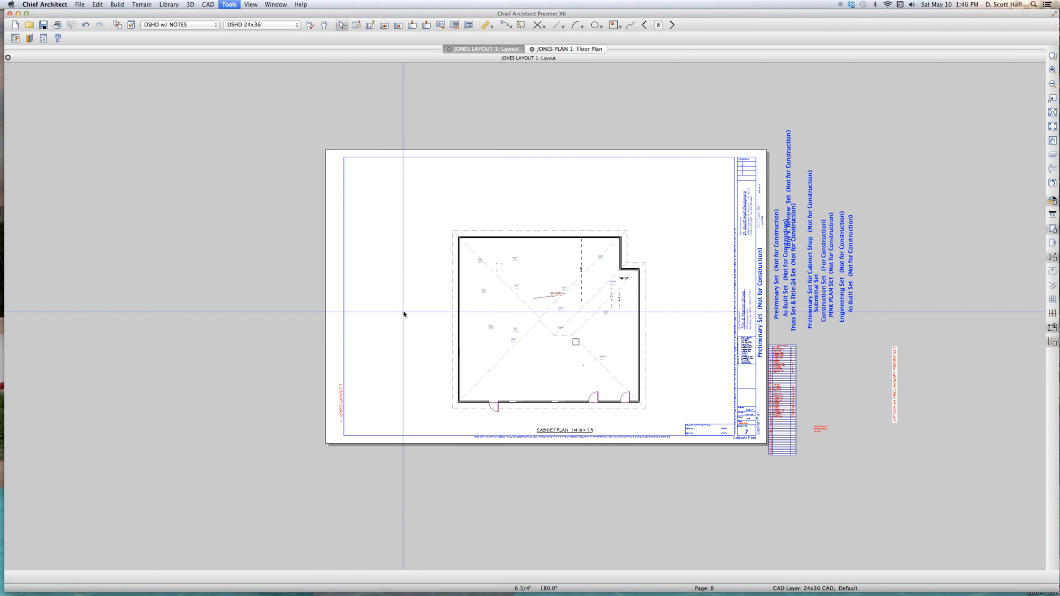
pyautogui.click(518, 298)
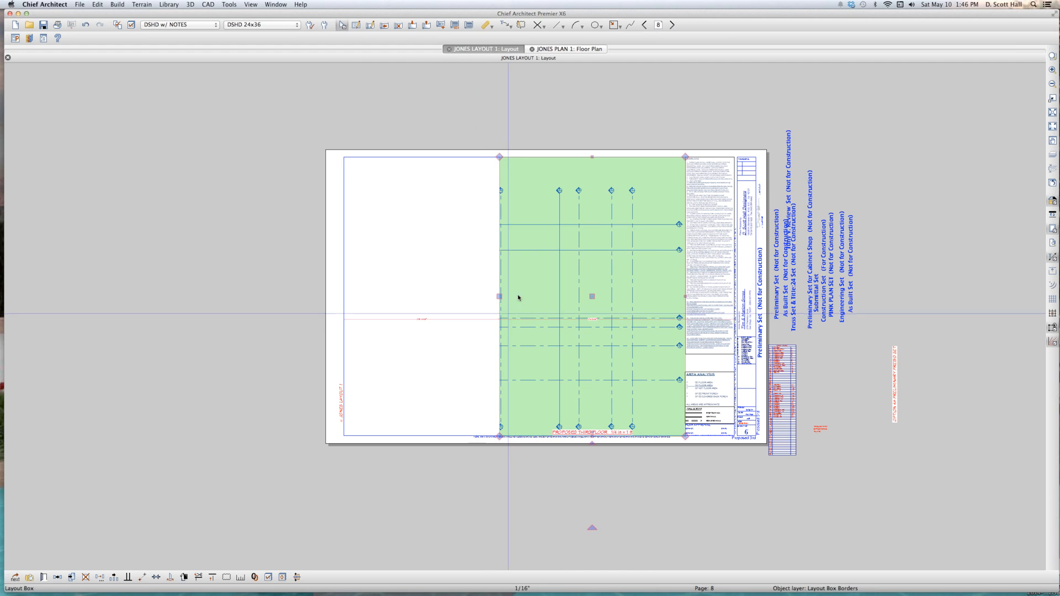
pyautogui.press('Escape')
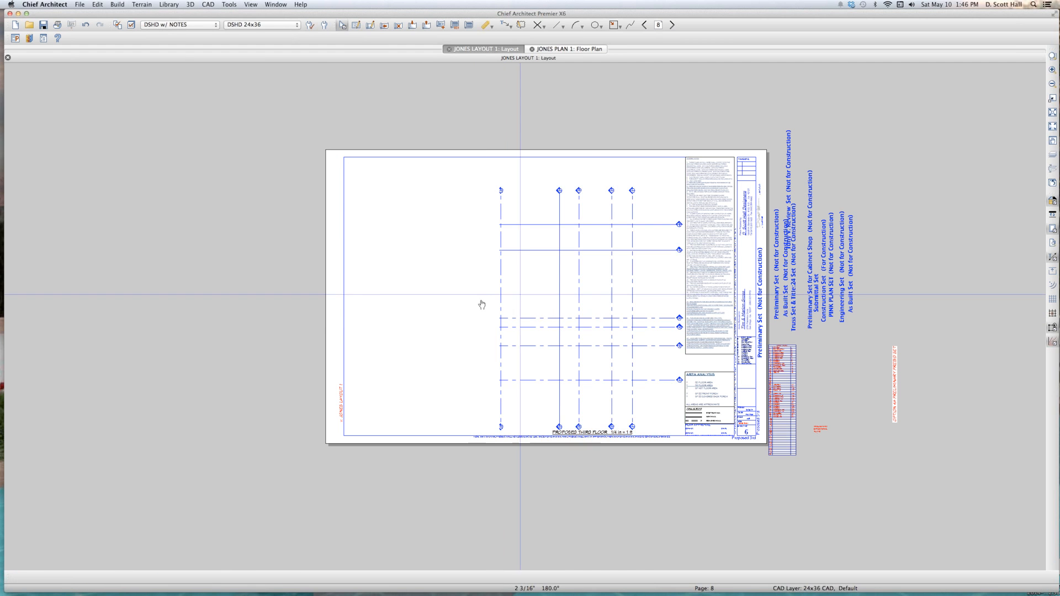
pyautogui.click(499, 296)
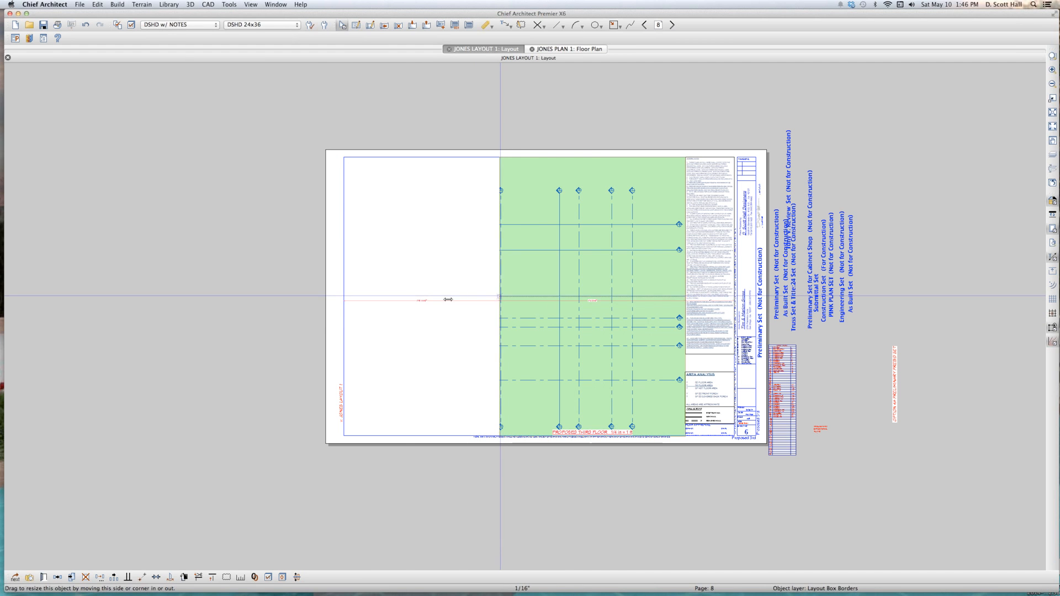
pyautogui.moveTo(447, 300); pyautogui.dragTo(426, 299)
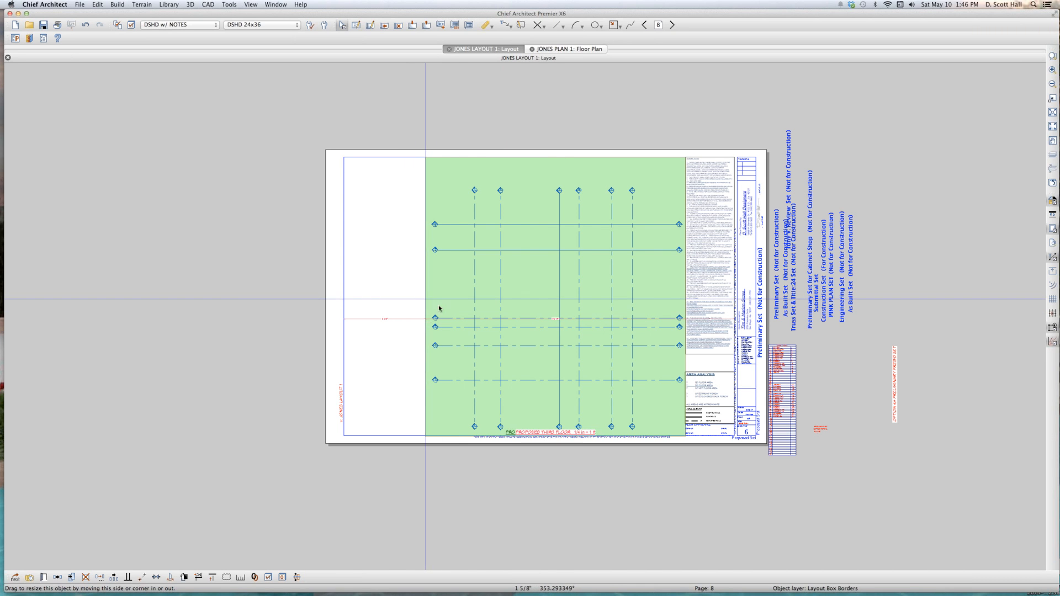
pyautogui.press('Escape')
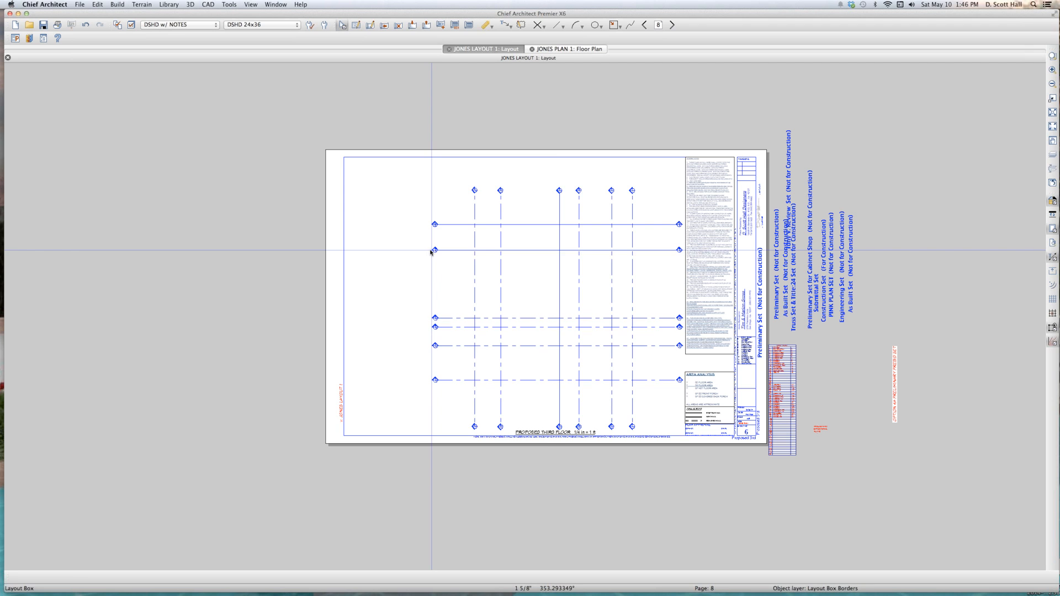
pyautogui.click(431, 251)
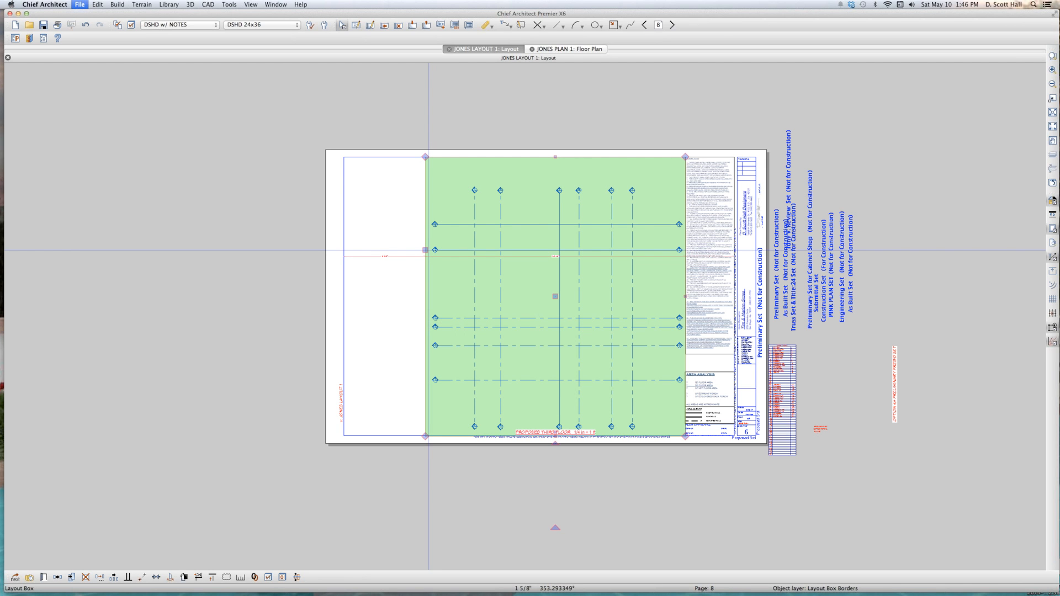